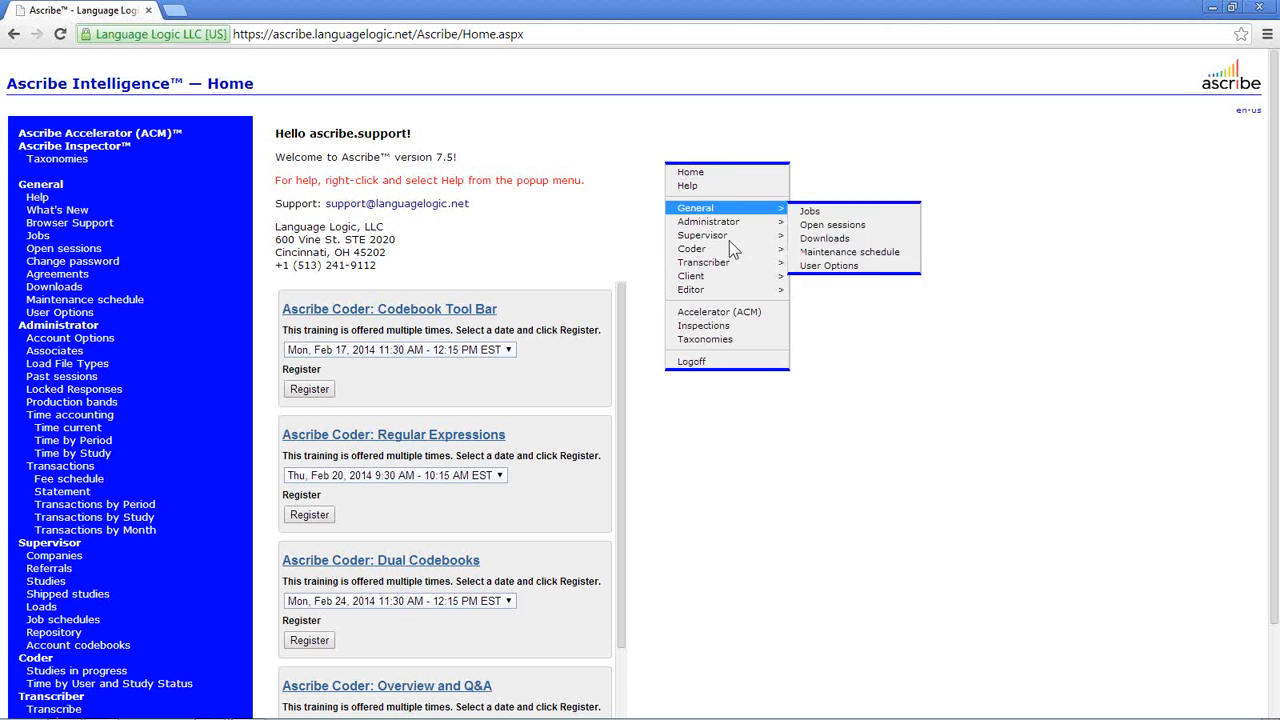
Open the studies list and show the questions of the Webinar February 2014 study
{"action": "mouse_move", "coordinate": [738, 236]}
{"action": "left_click", "coordinate": [818, 252]}
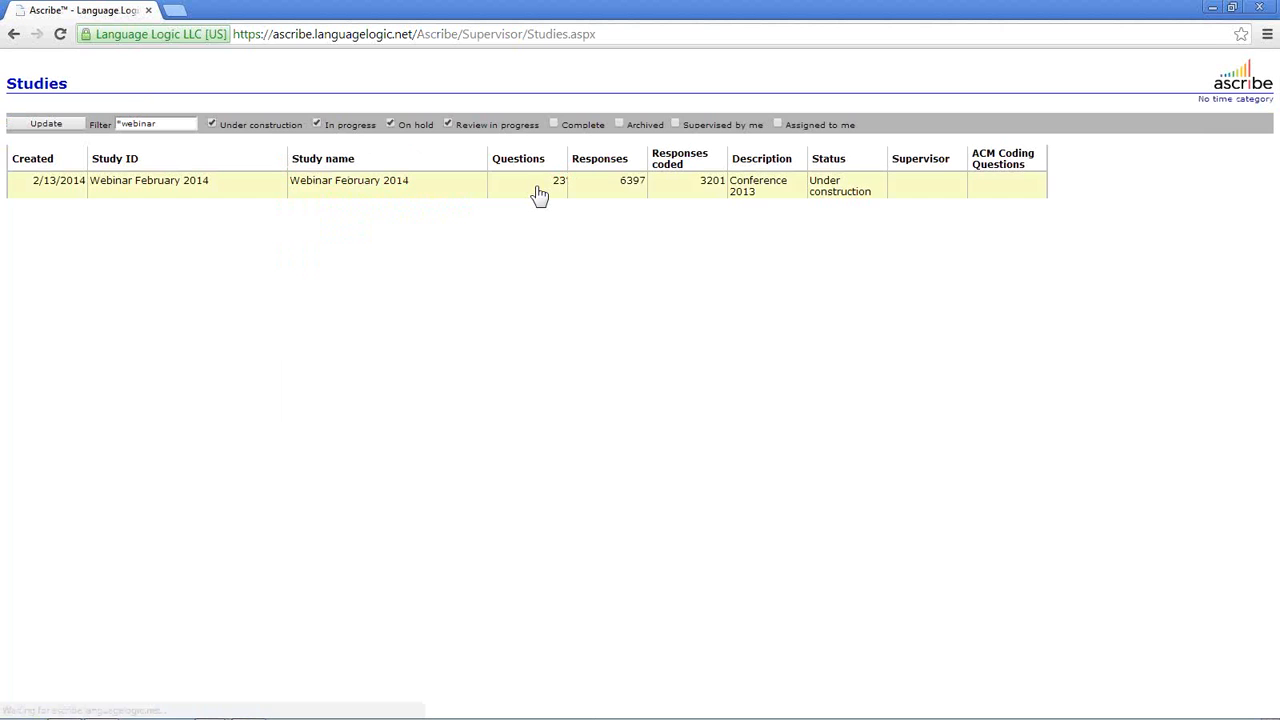
{"action": "right_click", "coordinate": [442, 190]}
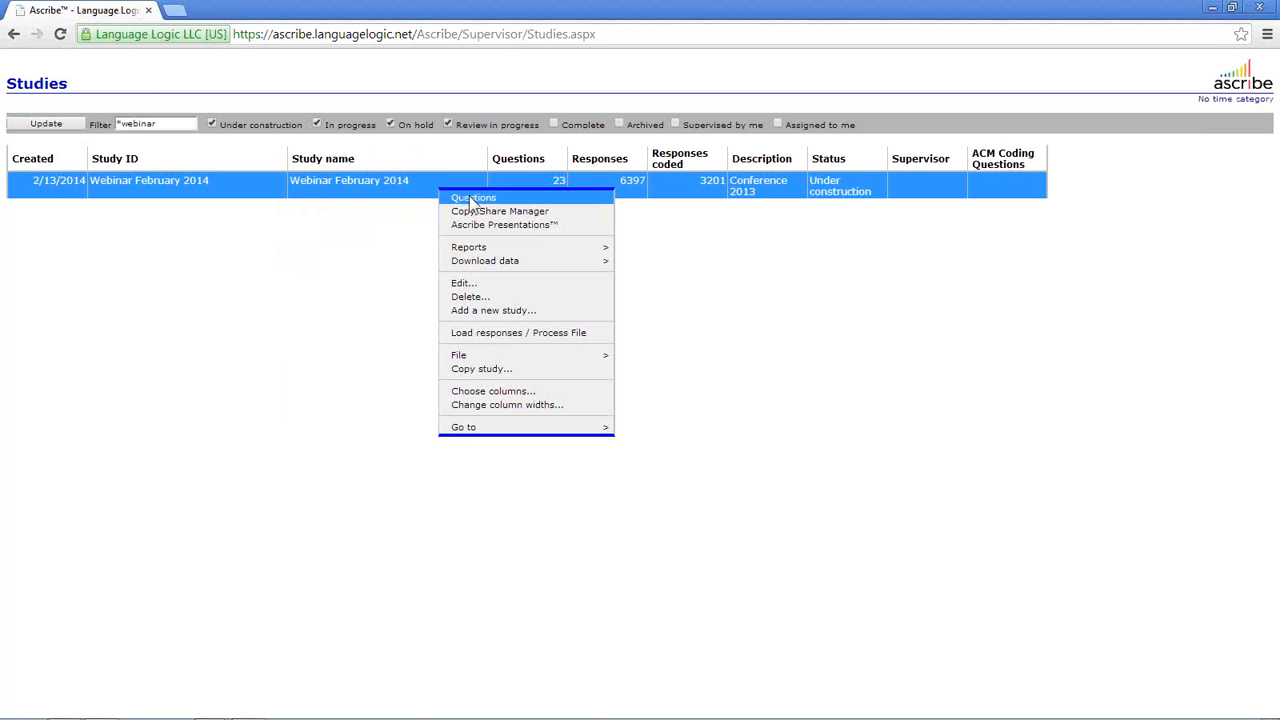
{"action": "left_click", "coordinate": [474, 199]}
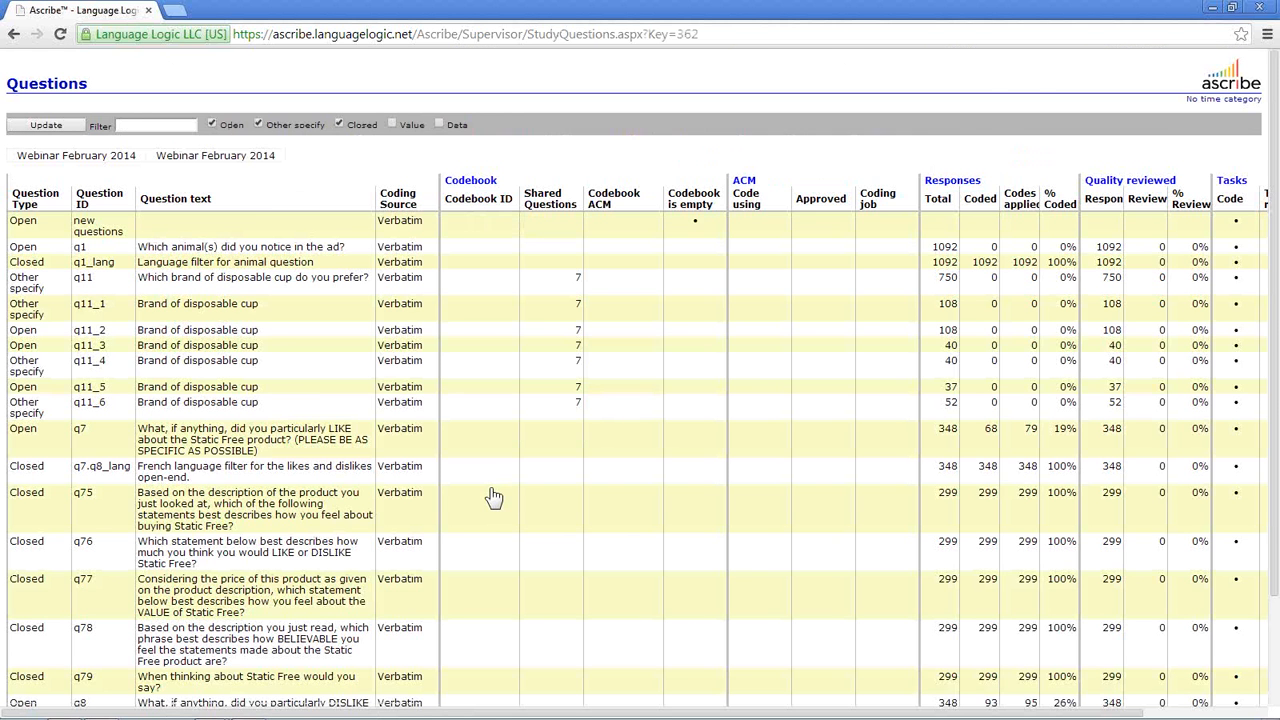
Open question q8, about what respondents disliked about the Static Free product, in Ascribe Coder
{"action": "scroll", "coordinate": [494, 497], "scroll_direction": "down", "scroll_amount": 2}
{"action": "right_click", "coordinate": [455, 585]}
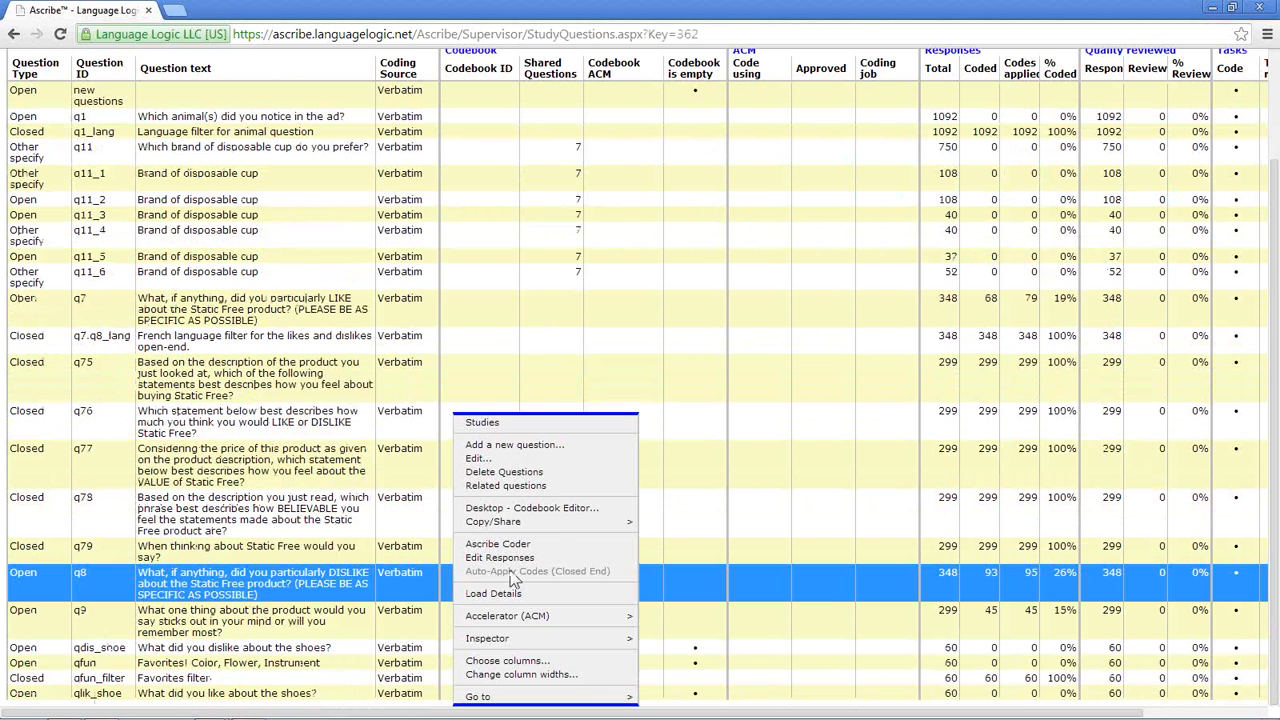
{"action": "left_click", "coordinate": [552, 545]}
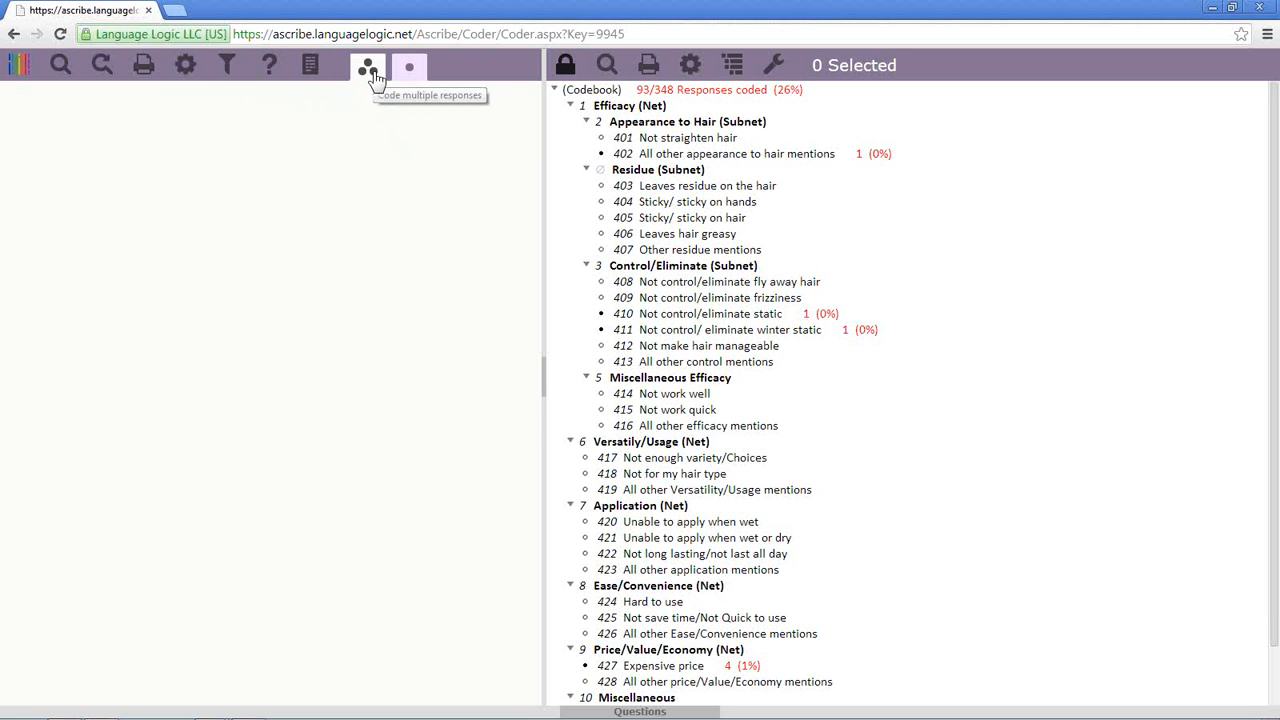
View the single-response coding mode and return to coding multiple responses
{"action": "left_click", "coordinate": [424, 77]}
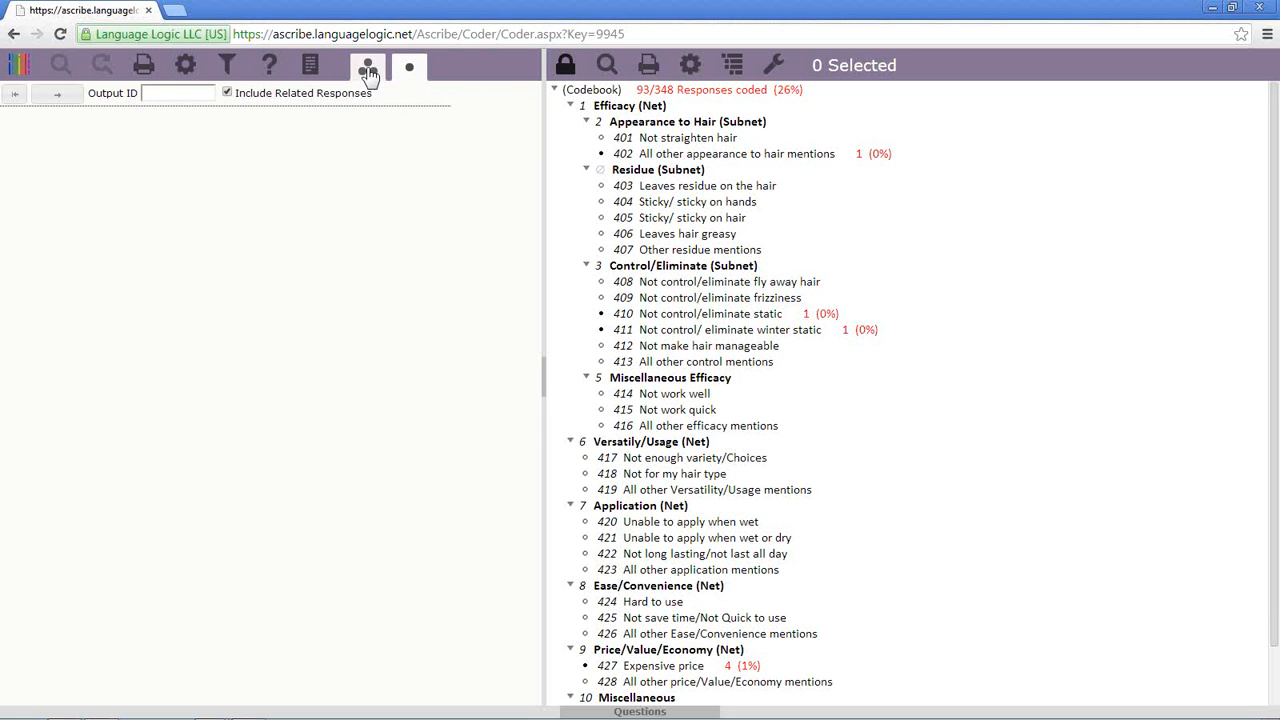
{"action": "left_click", "coordinate": [368, 72]}
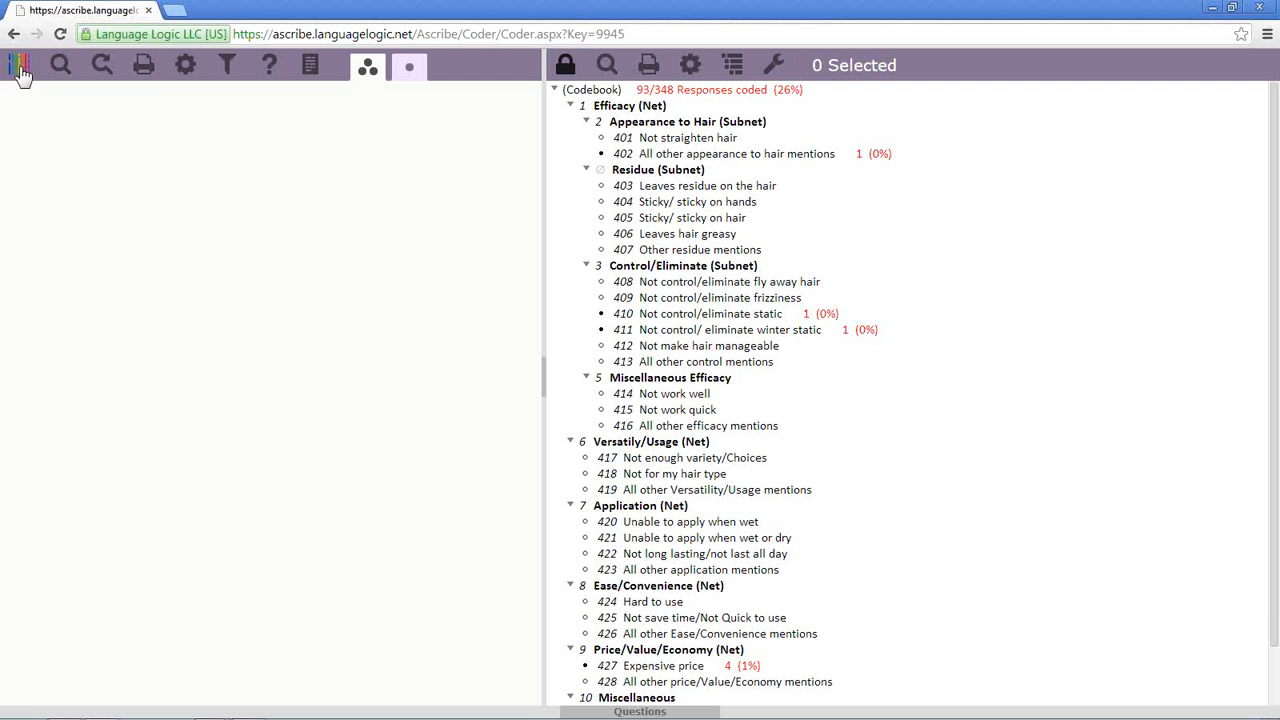
{"action": "left_click", "coordinate": [21, 72]}
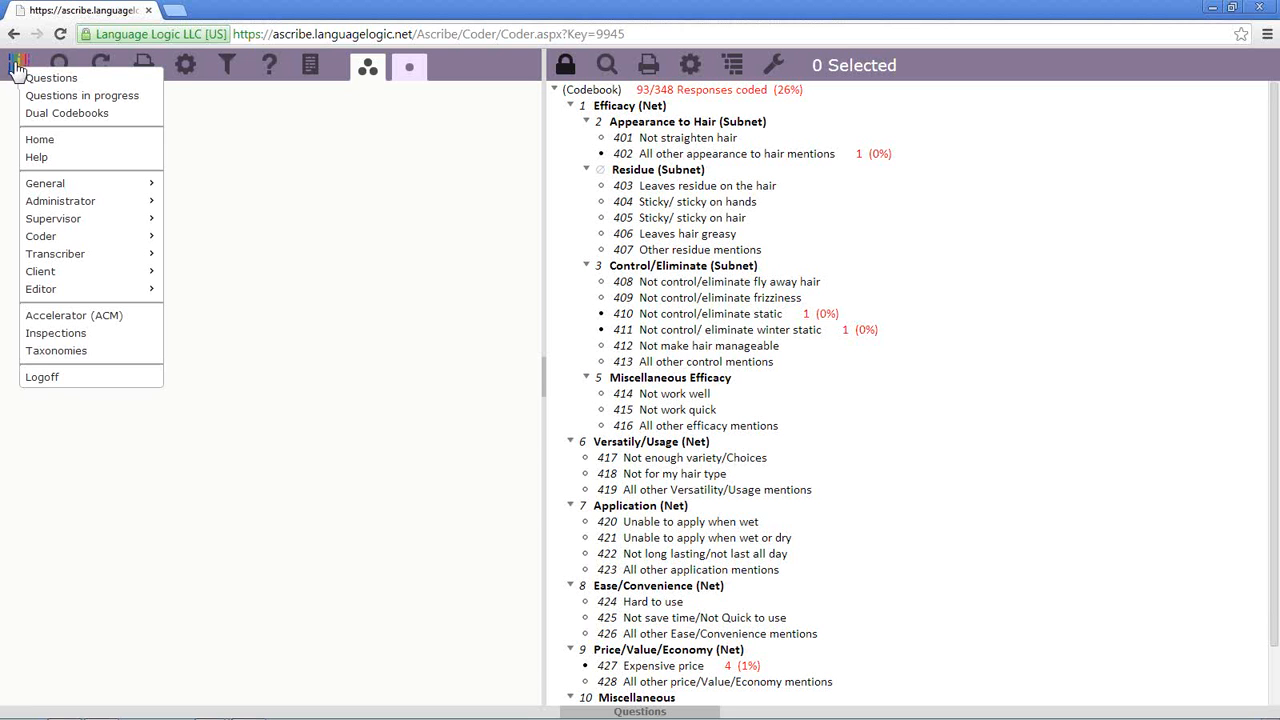
{"action": "left_click", "coordinate": [14, 62]}
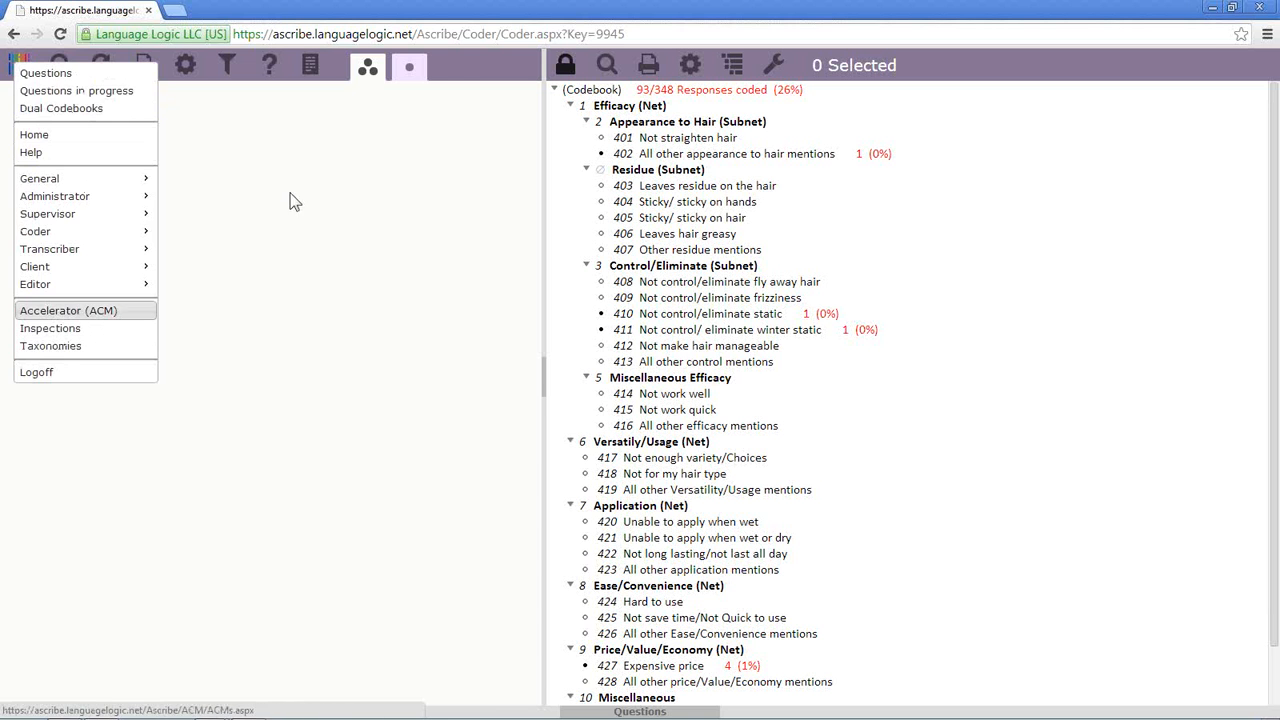
{"action": "left_click", "coordinate": [291, 141]}
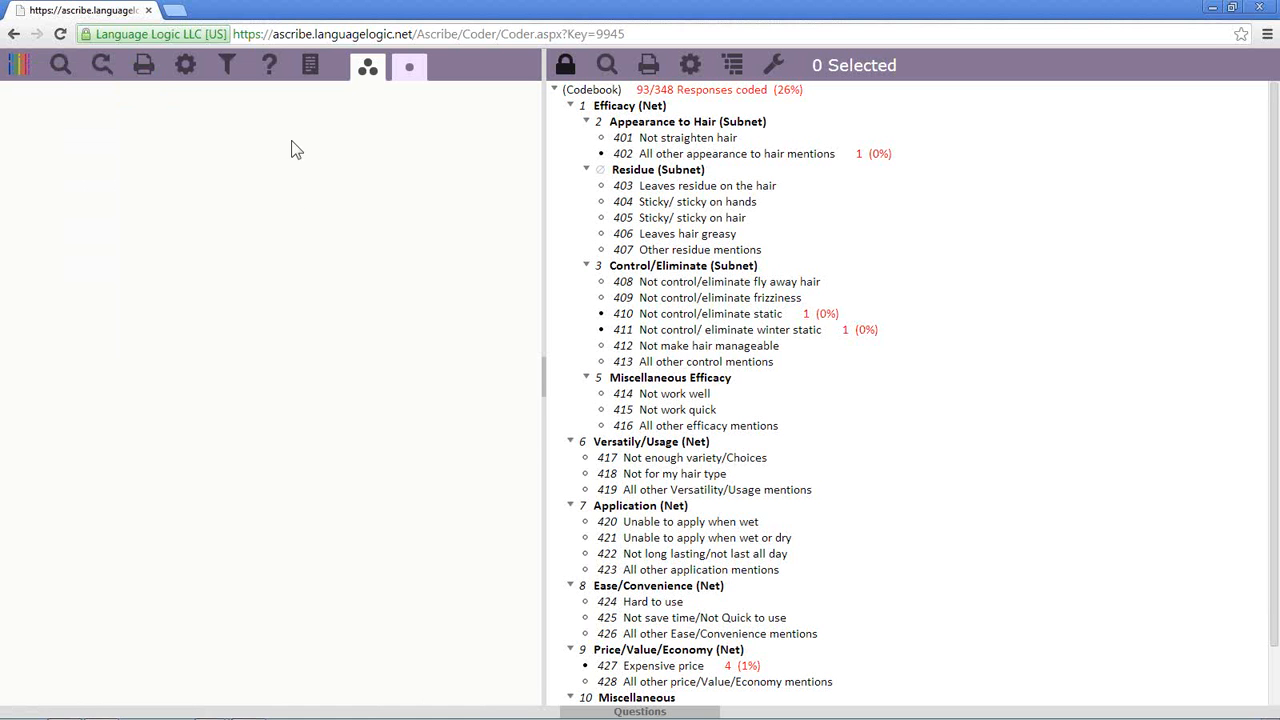
{"action": "right_click", "coordinate": [817, 135]}
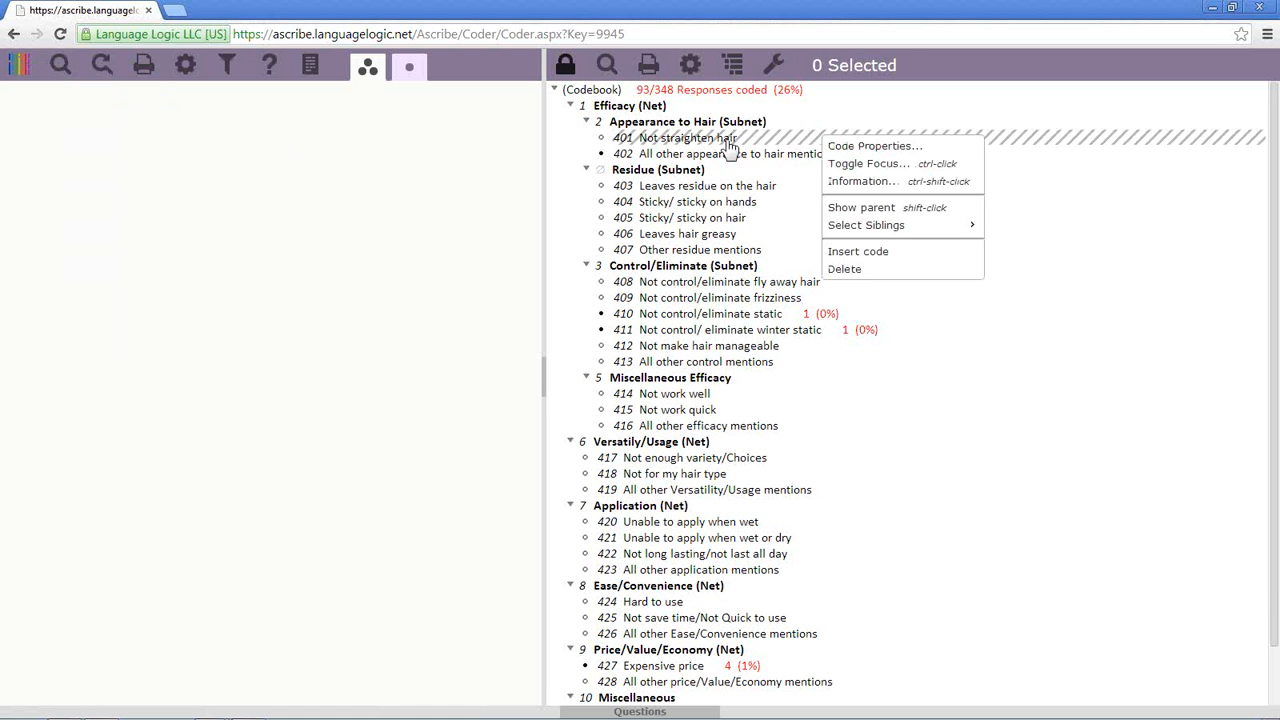
{"action": "left_click", "coordinate": [466, 183]}
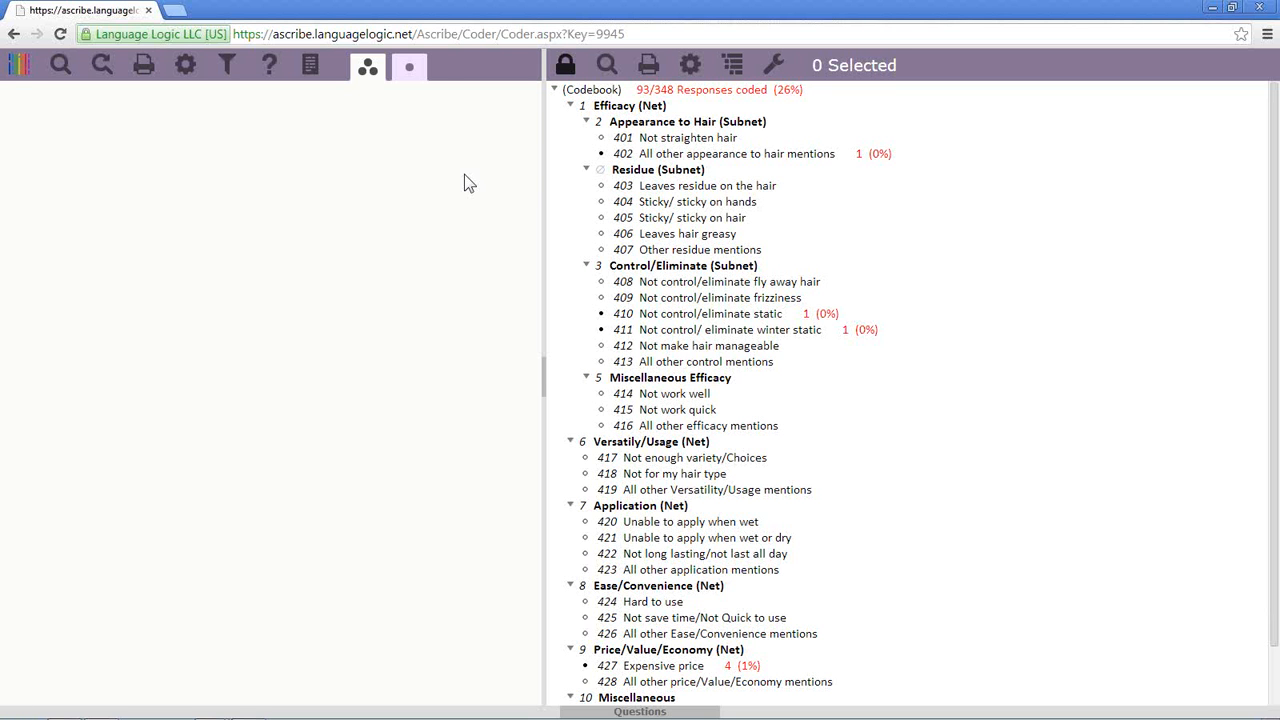
{"action": "left_click", "coordinate": [18, 75]}
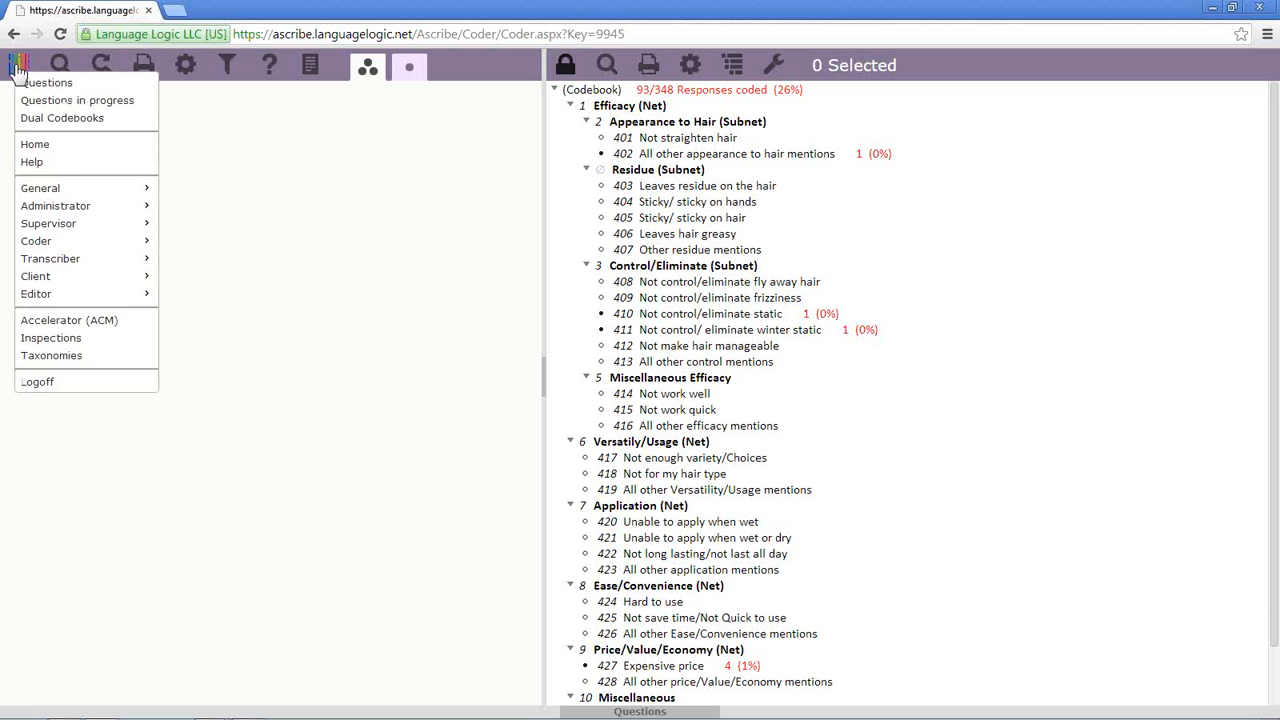
{"action": "left_click", "coordinate": [16, 67]}
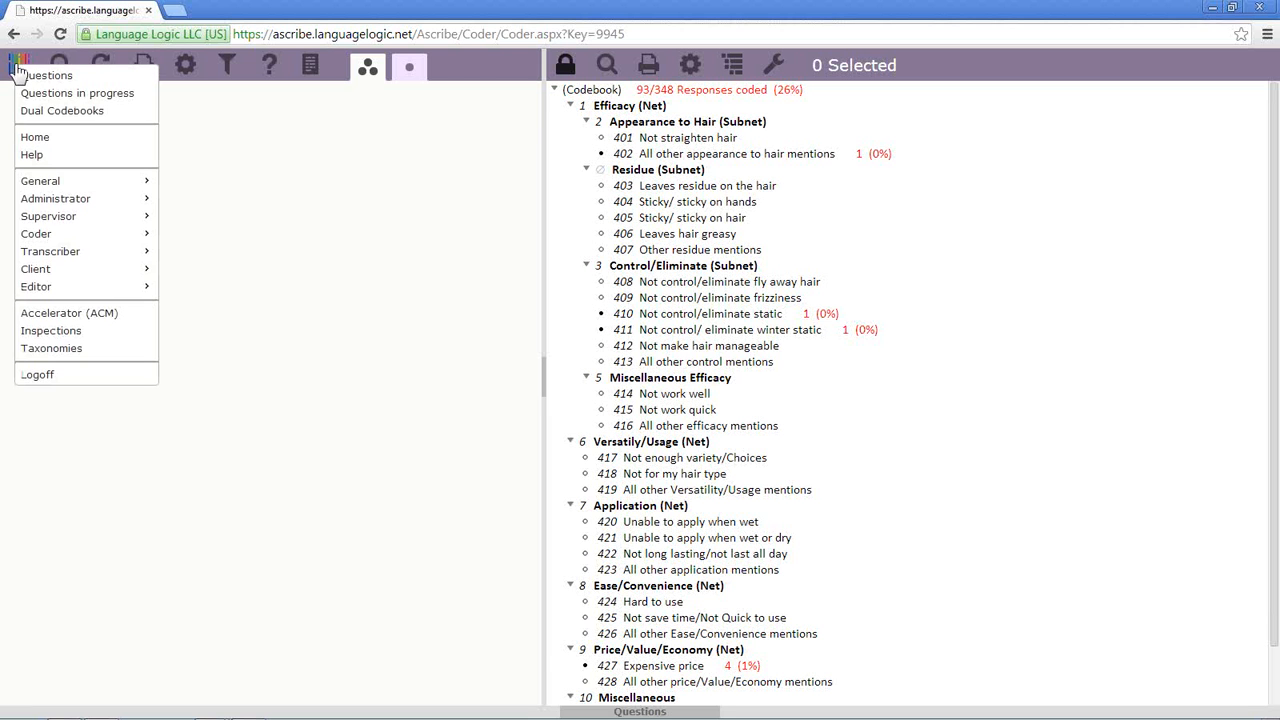
{"action": "left_click", "coordinate": [340, 184]}
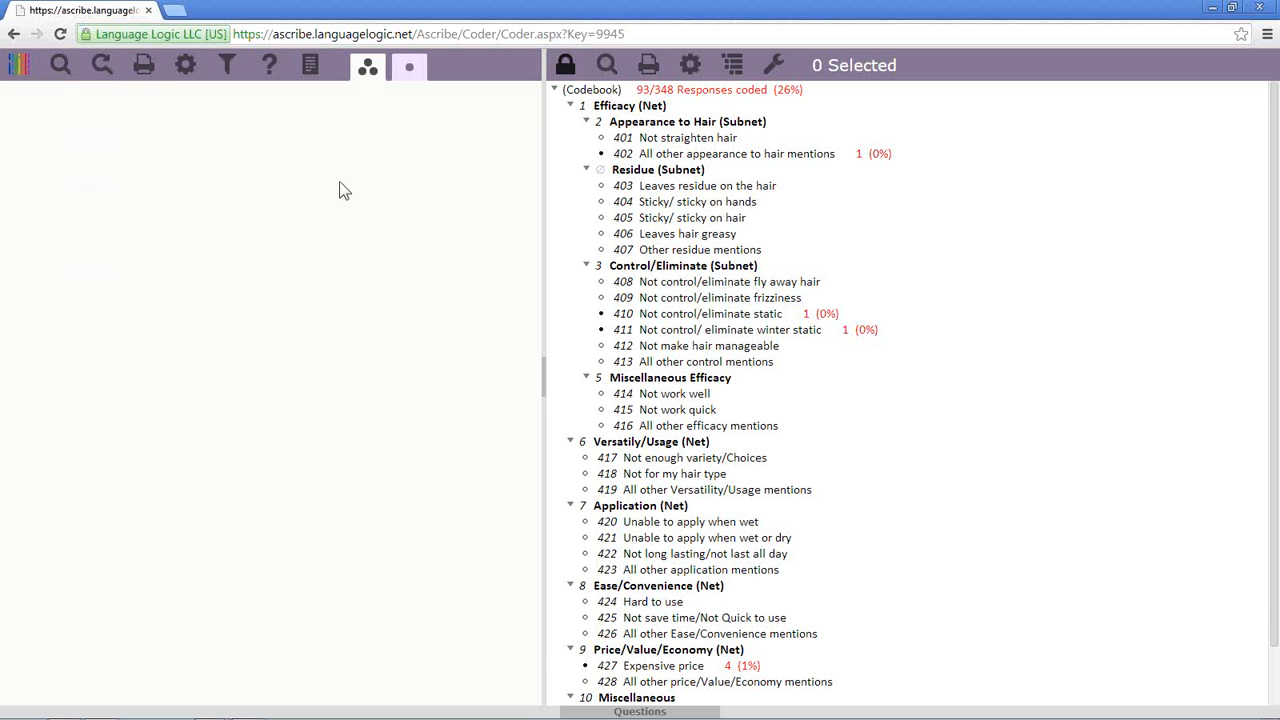
Show the question details pane for q8 and reduce its height to fit the header and question row
{"action": "left_click", "coordinate": [603, 712]}
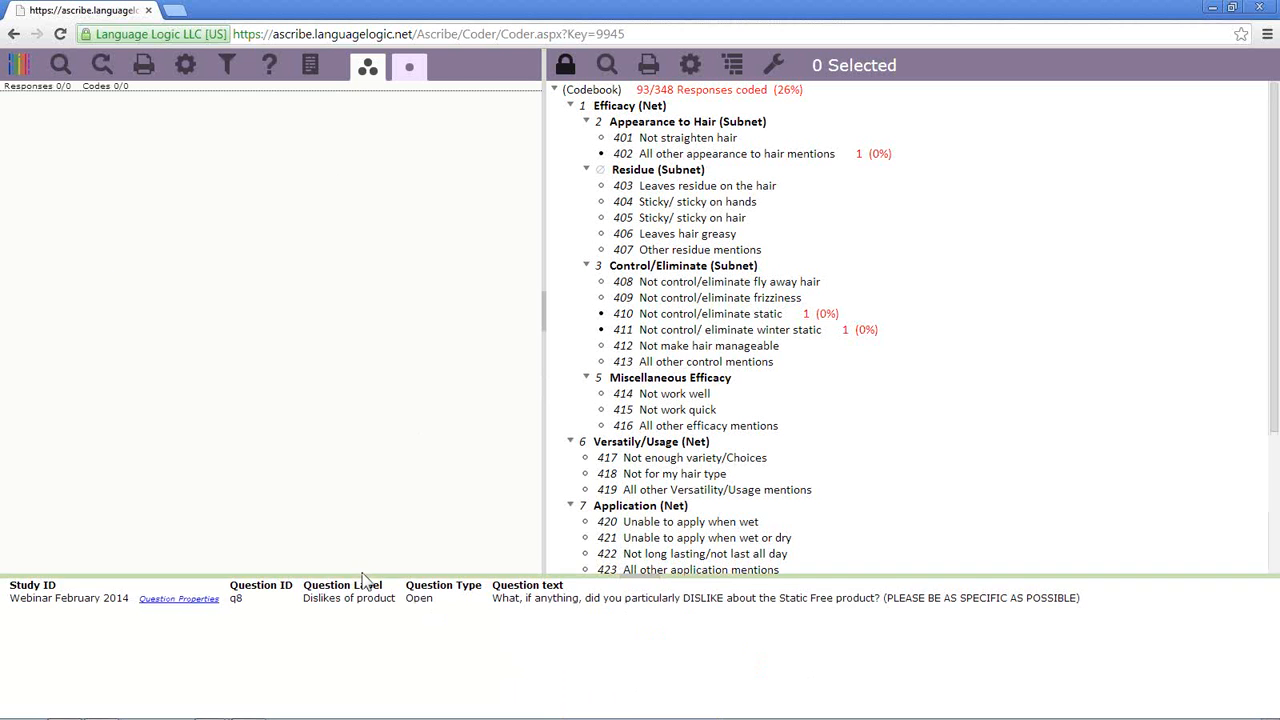
{"action": "left_click_drag", "start_coordinate": [362, 578], "coordinate": [355, 698]}
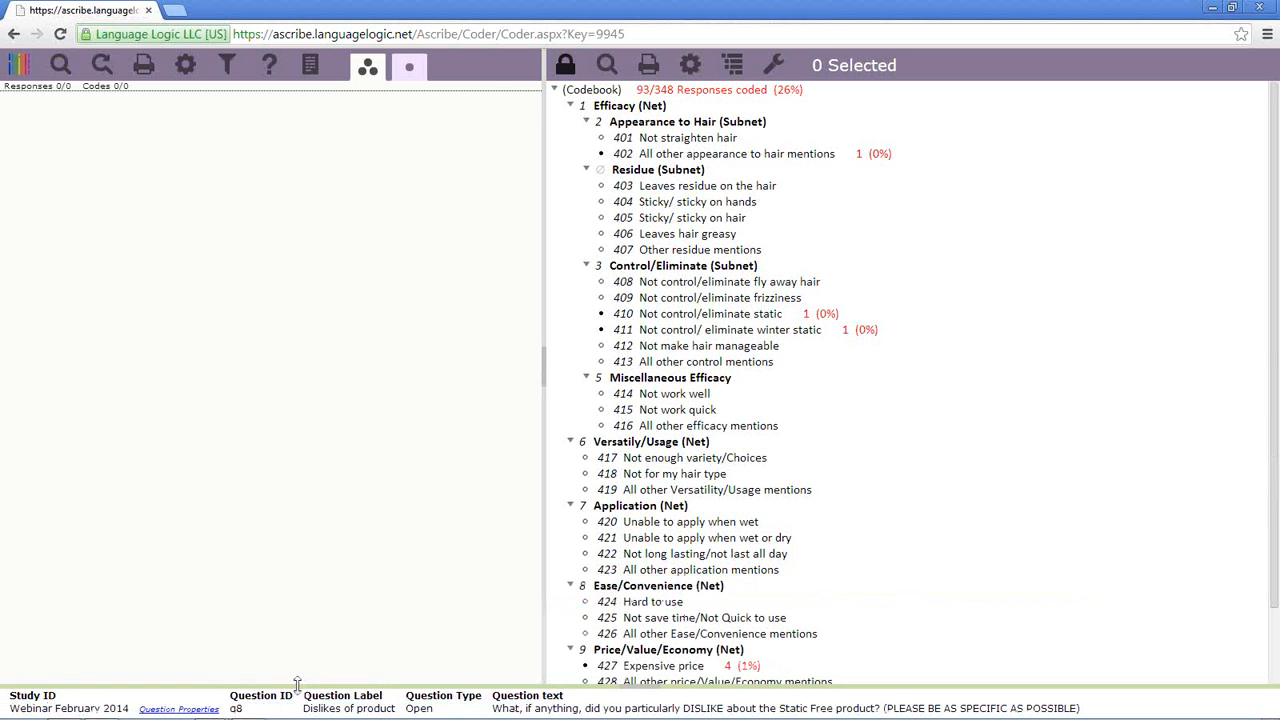
{"action": "mouse_move", "coordinate": [297, 688]}
{"action": "left_mouse_down"}
{"action": "mouse_move", "coordinate": [299, 616]}
{"action": "mouse_move", "coordinate": [293, 688]}
{"action": "left_mouse_up"}
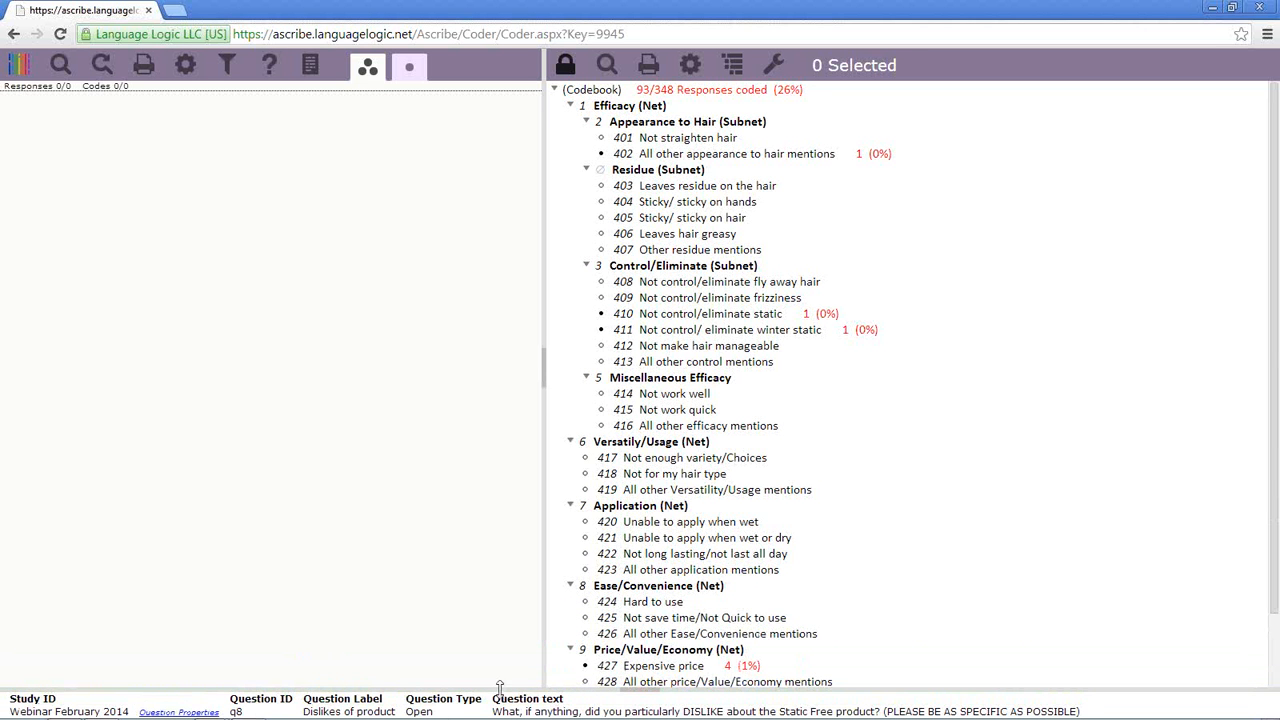
Hide the question details pane, show it once more, and hide it again
{"action": "mouse_move", "coordinate": [457, 714]}
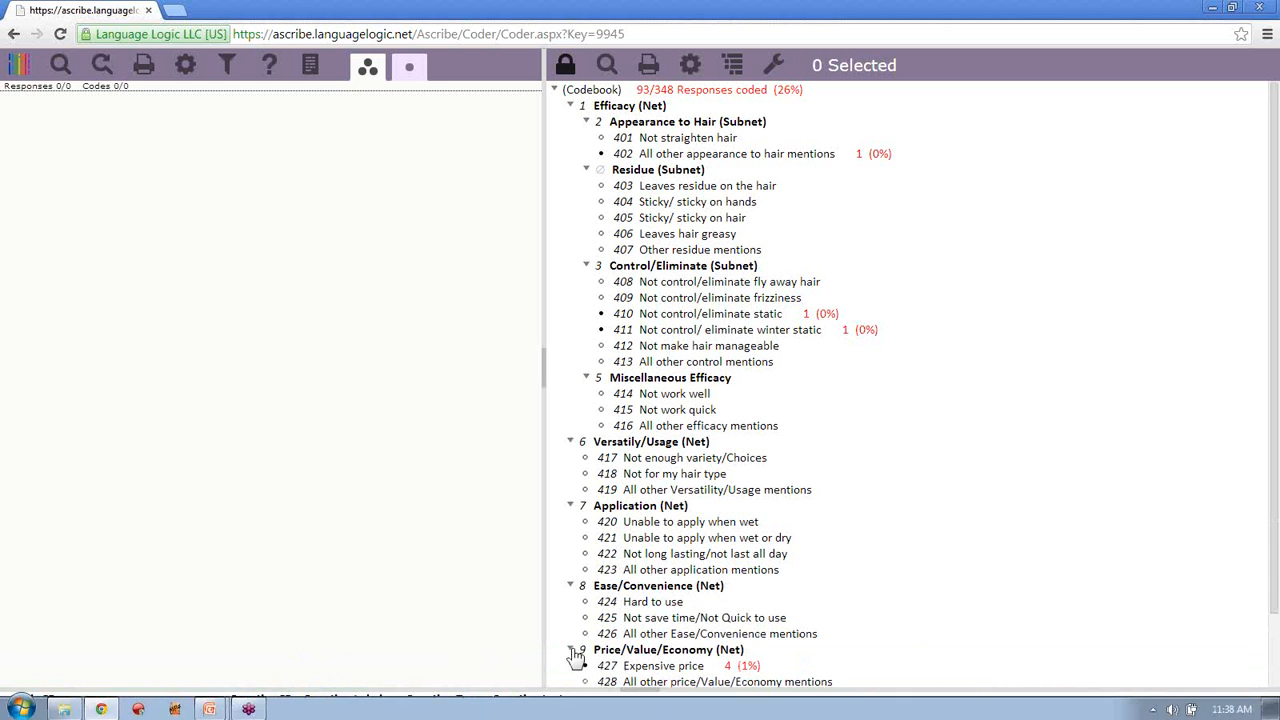
{"action": "left_click", "coordinate": [642, 688]}
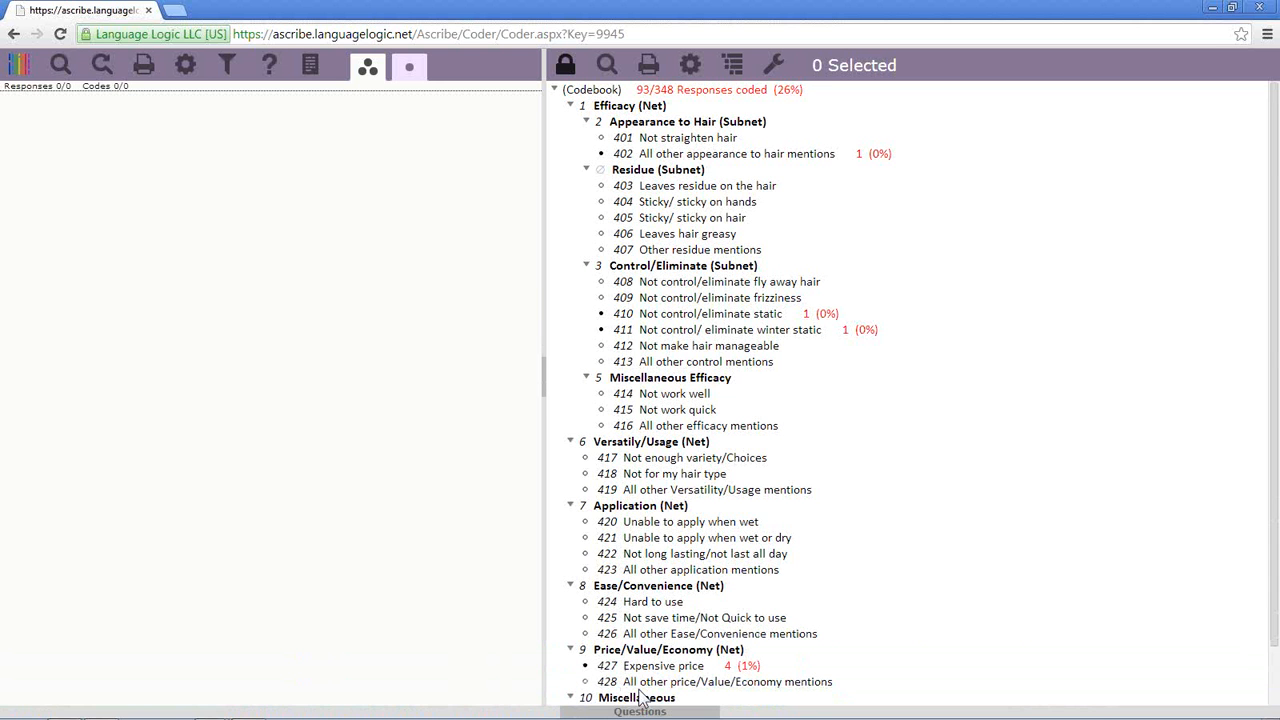
{"action": "left_click", "coordinate": [640, 712]}
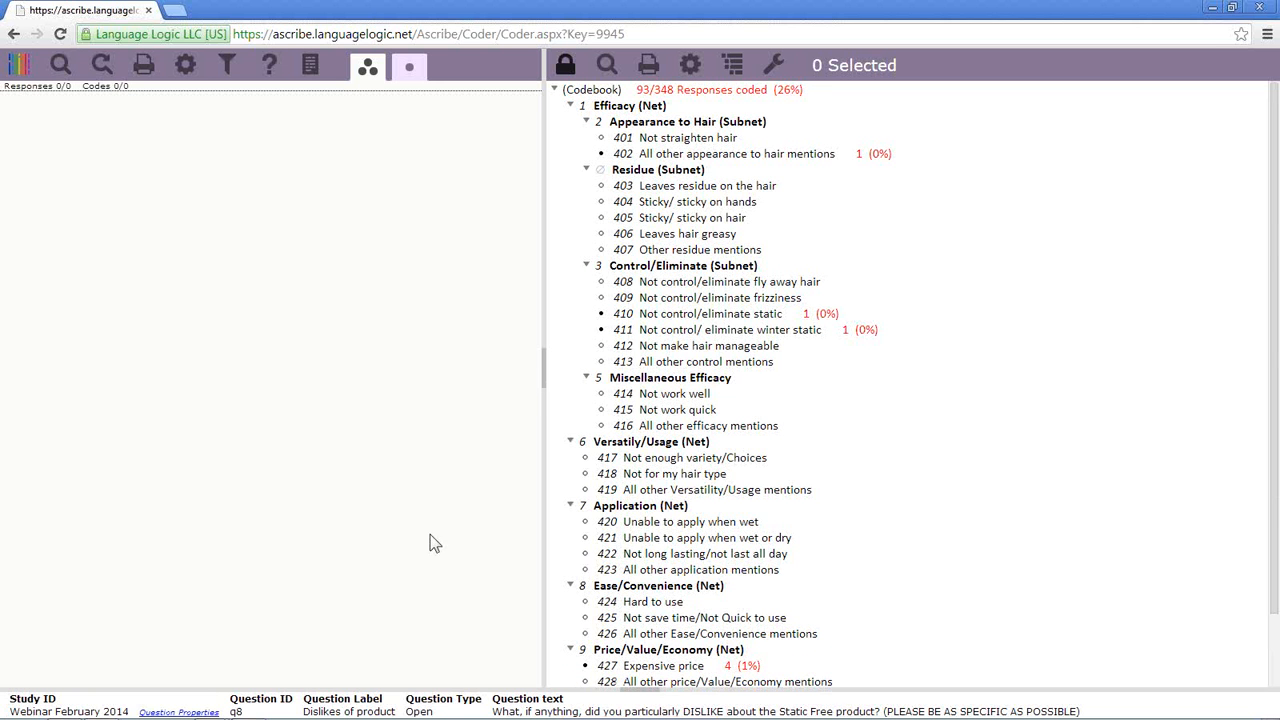
{"action": "left_click", "coordinate": [649, 688]}
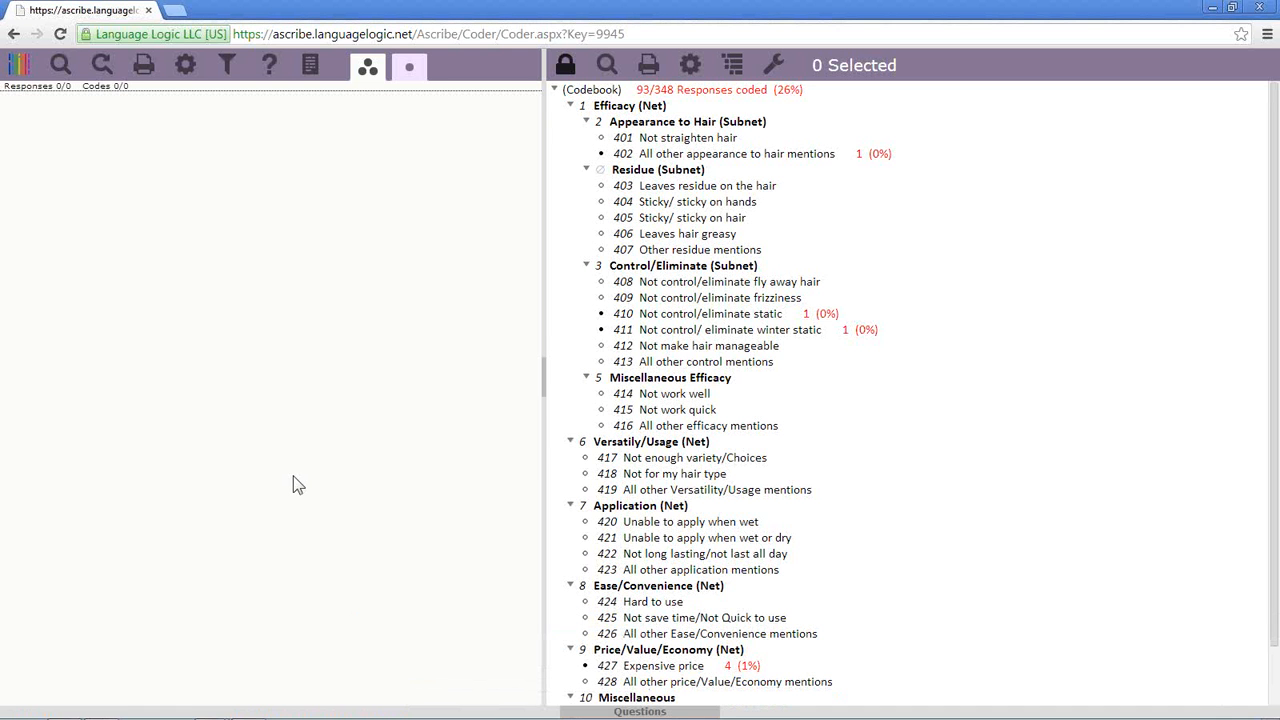
Collapse and restore the responses pane twice, and narrow it to give the codebook more width
{"action": "left_click", "coordinate": [545, 383]}
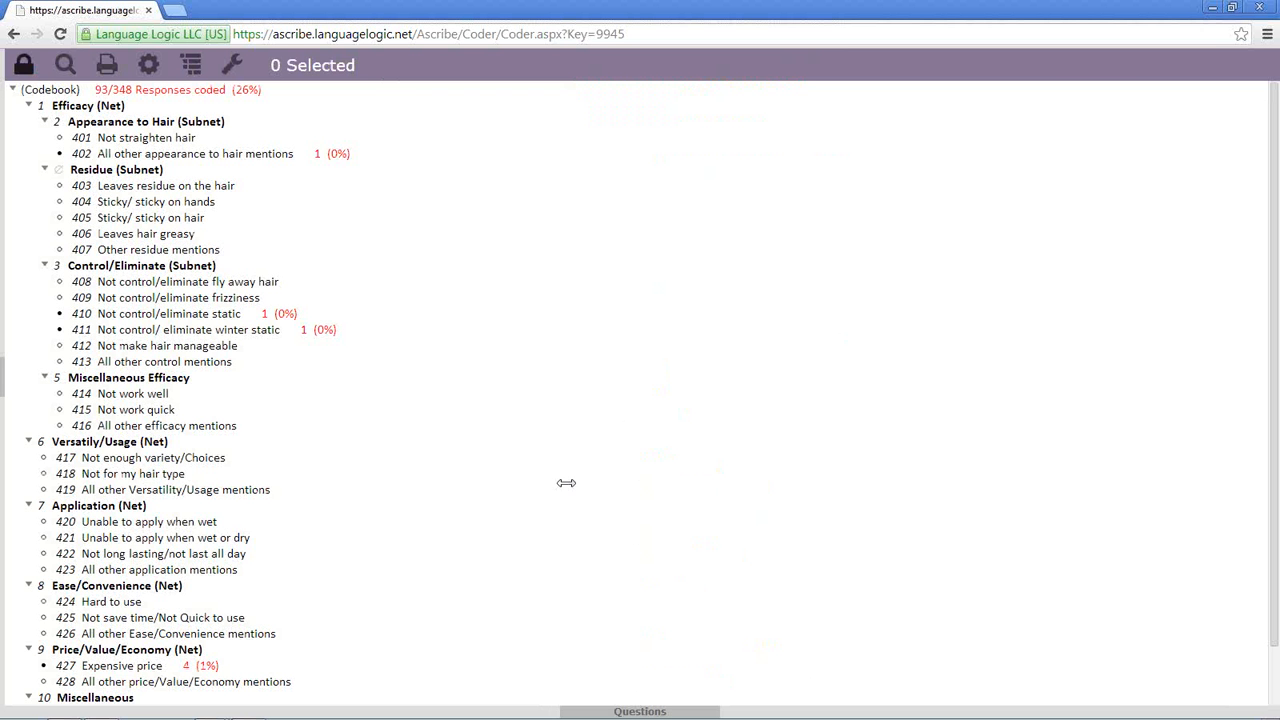
{"action": "left_click", "coordinate": [5, 378]}
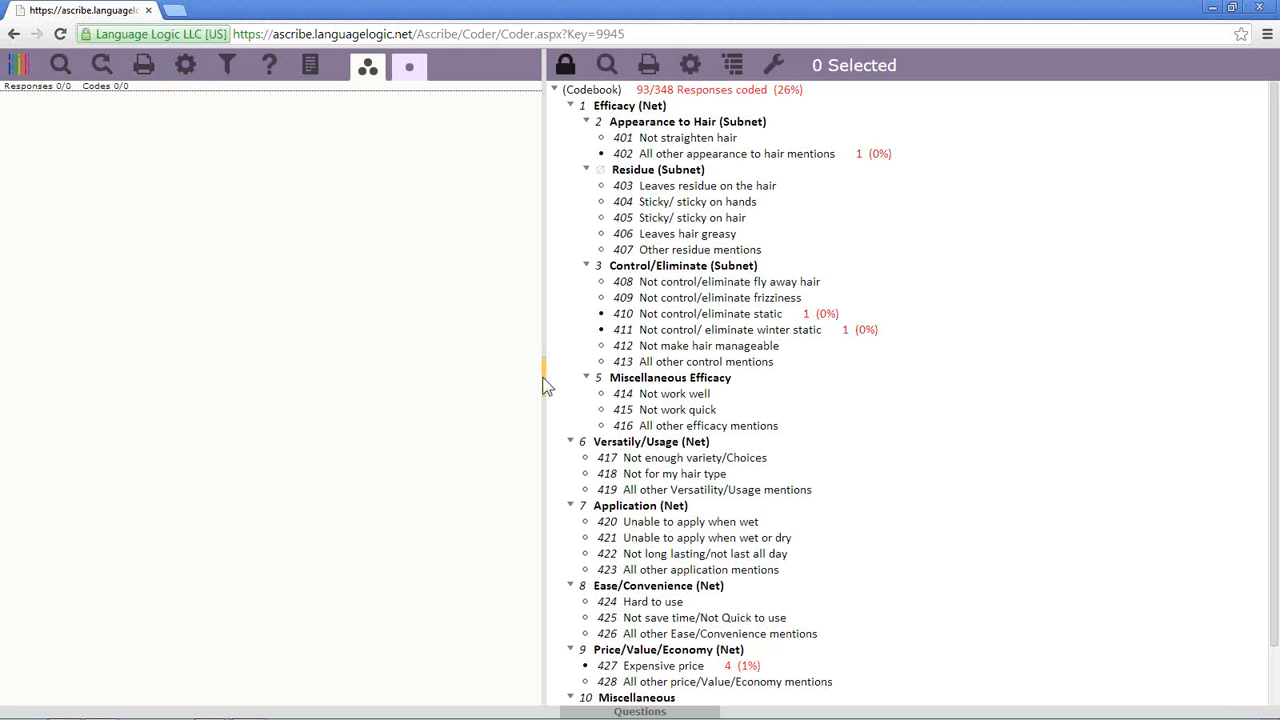
{"action": "left_click", "coordinate": [547, 386]}
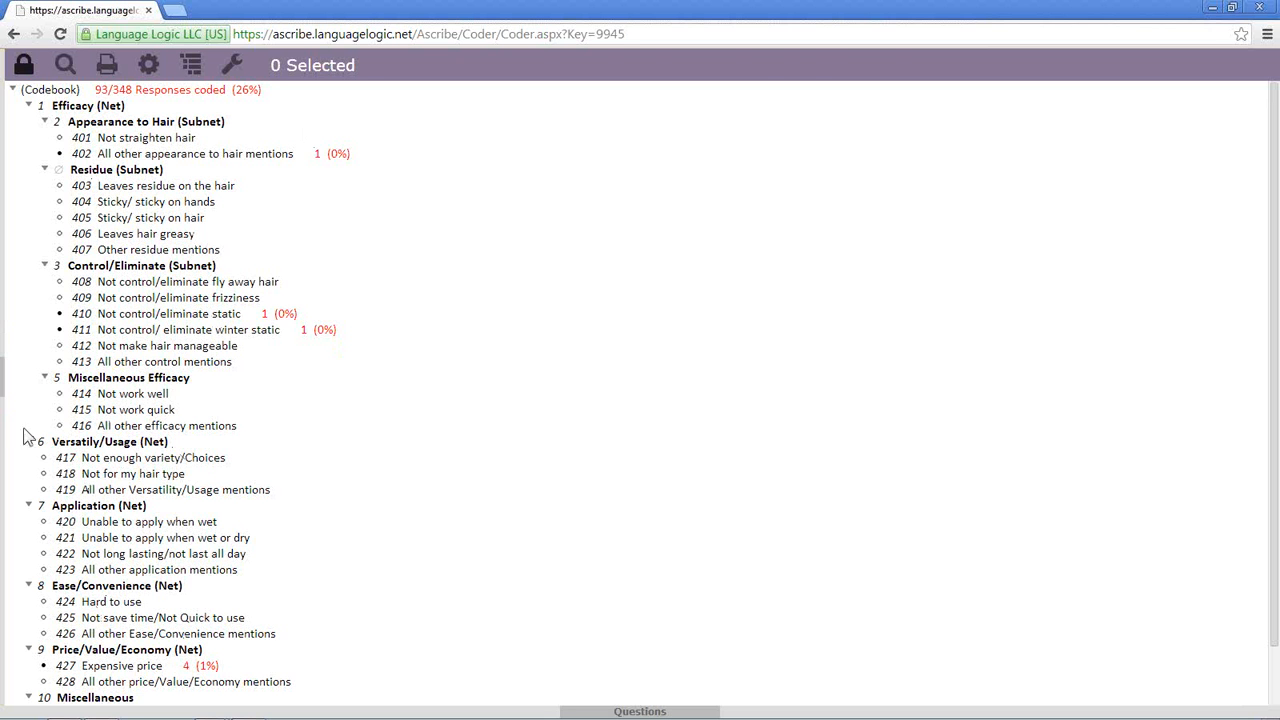
{"action": "left_click", "coordinate": [4, 392]}
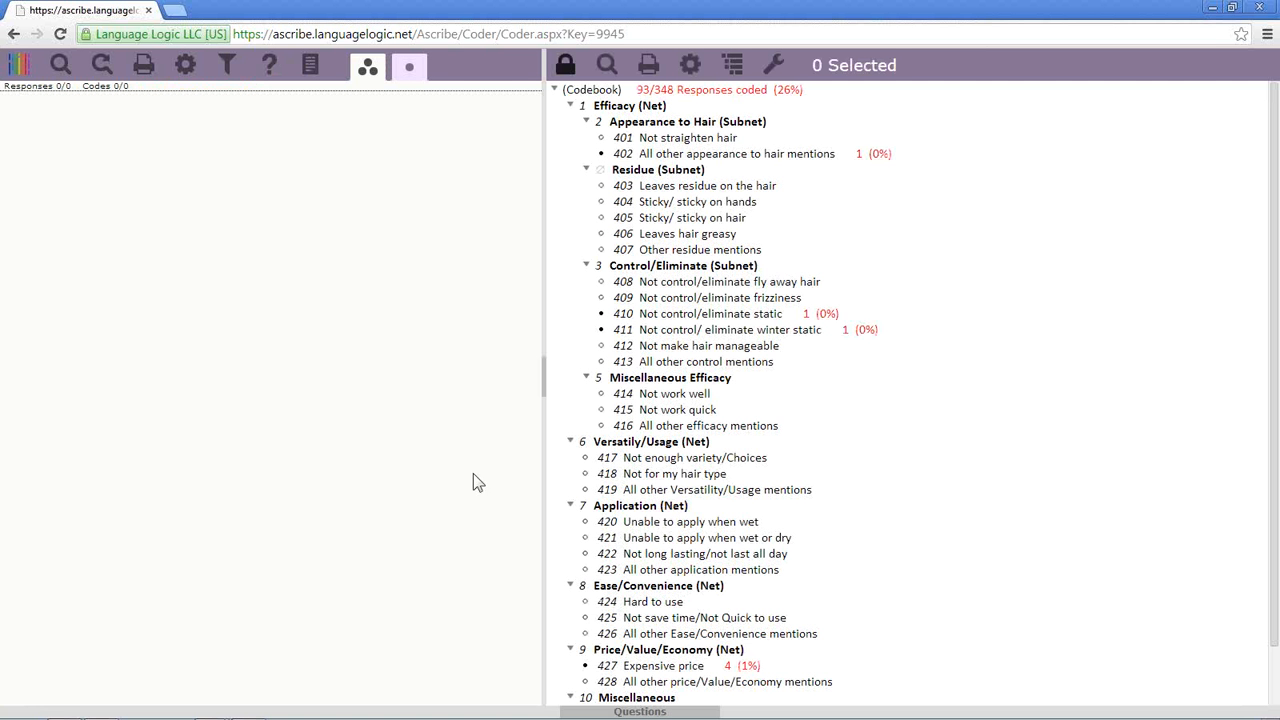
{"action": "left_click_drag", "start_coordinate": [543, 268], "coordinate": [453, 266]}
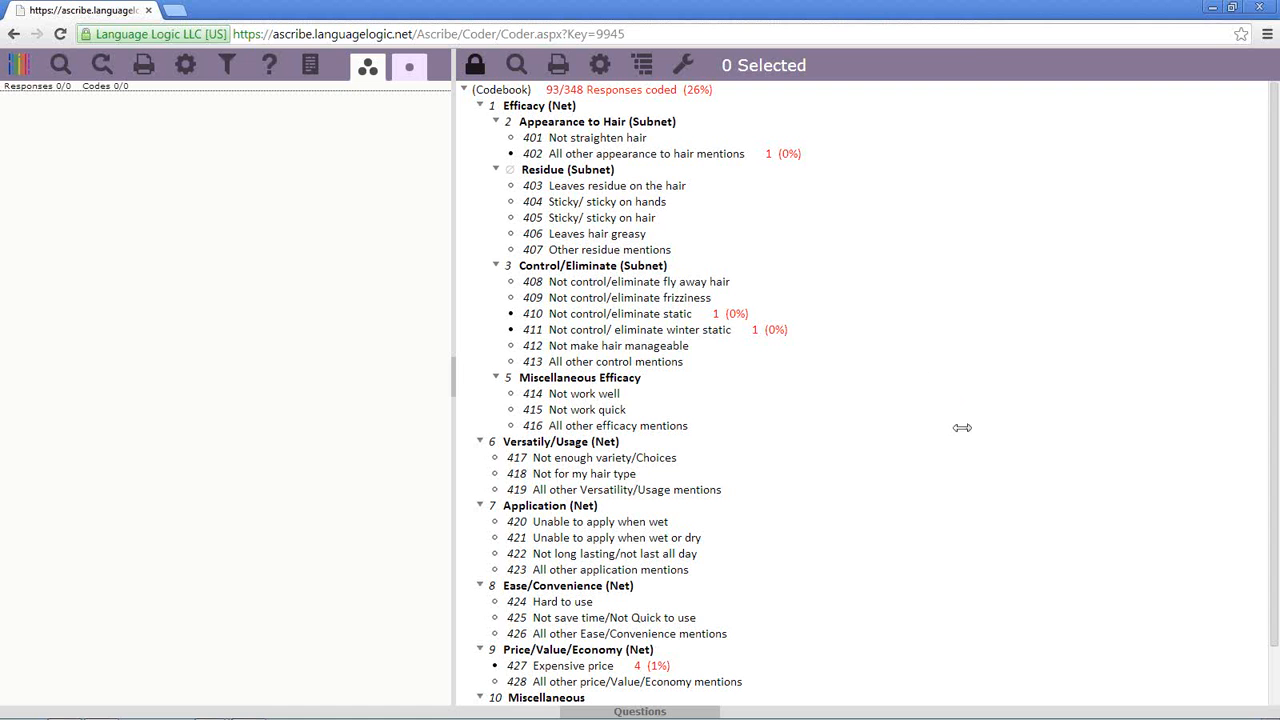
View the code properties of code 403 Leaves residue on the hair and close them without changes
{"action": "right_click", "coordinate": [640, 194]}
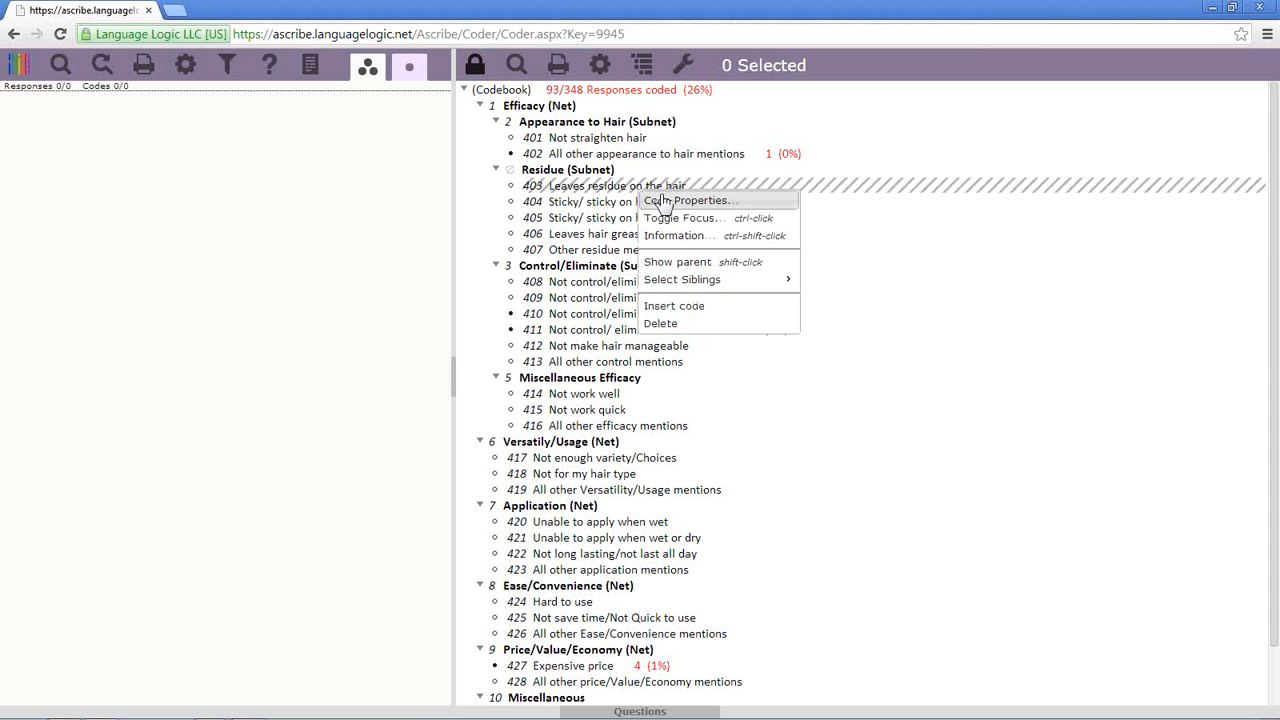
{"action": "left_click", "coordinate": [658, 200]}
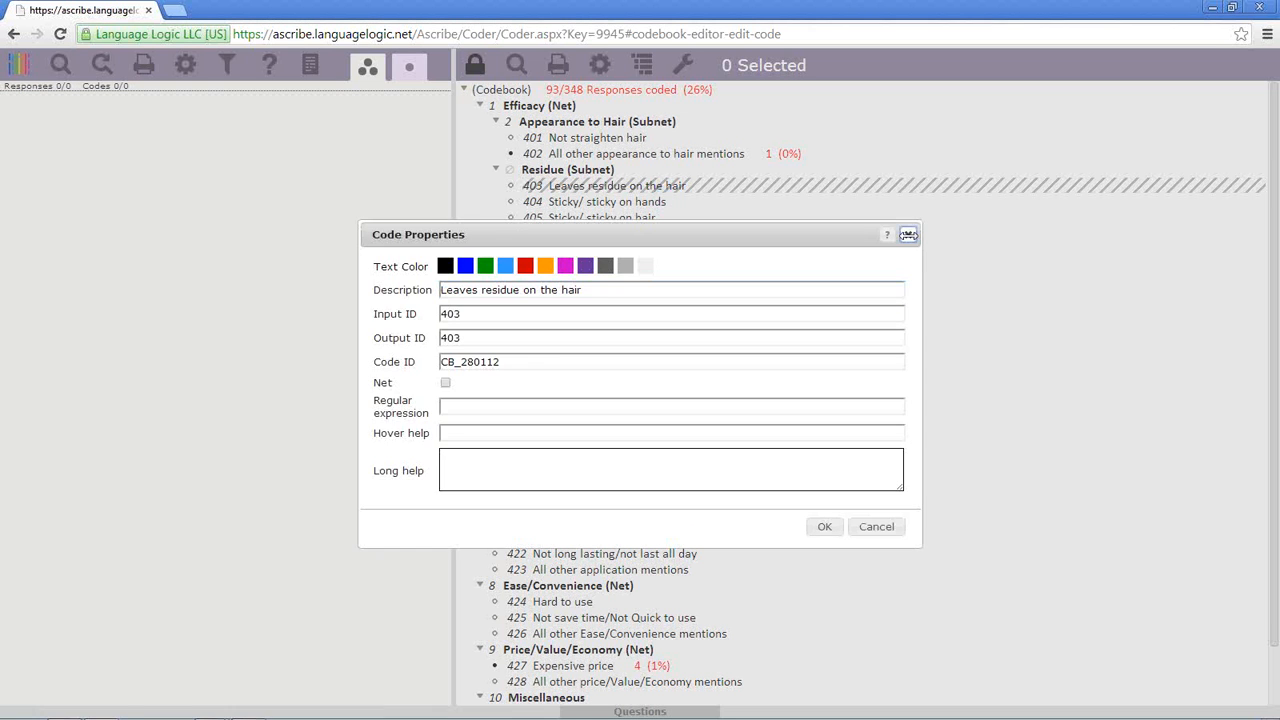
{"action": "left_click", "coordinate": [907, 234]}
{"action": "right_click", "coordinate": [655, 188]}
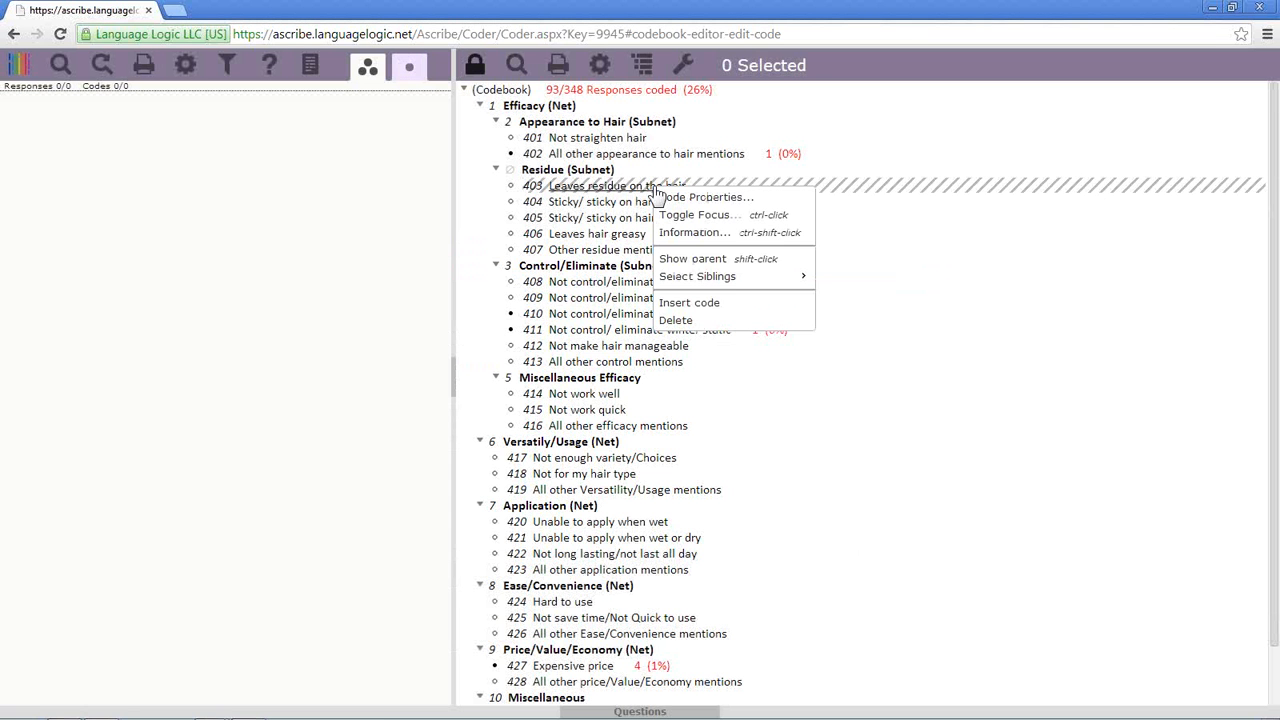
{"action": "left_click", "coordinate": [938, 278]}
{"action": "left_click", "coordinate": [876, 285]}
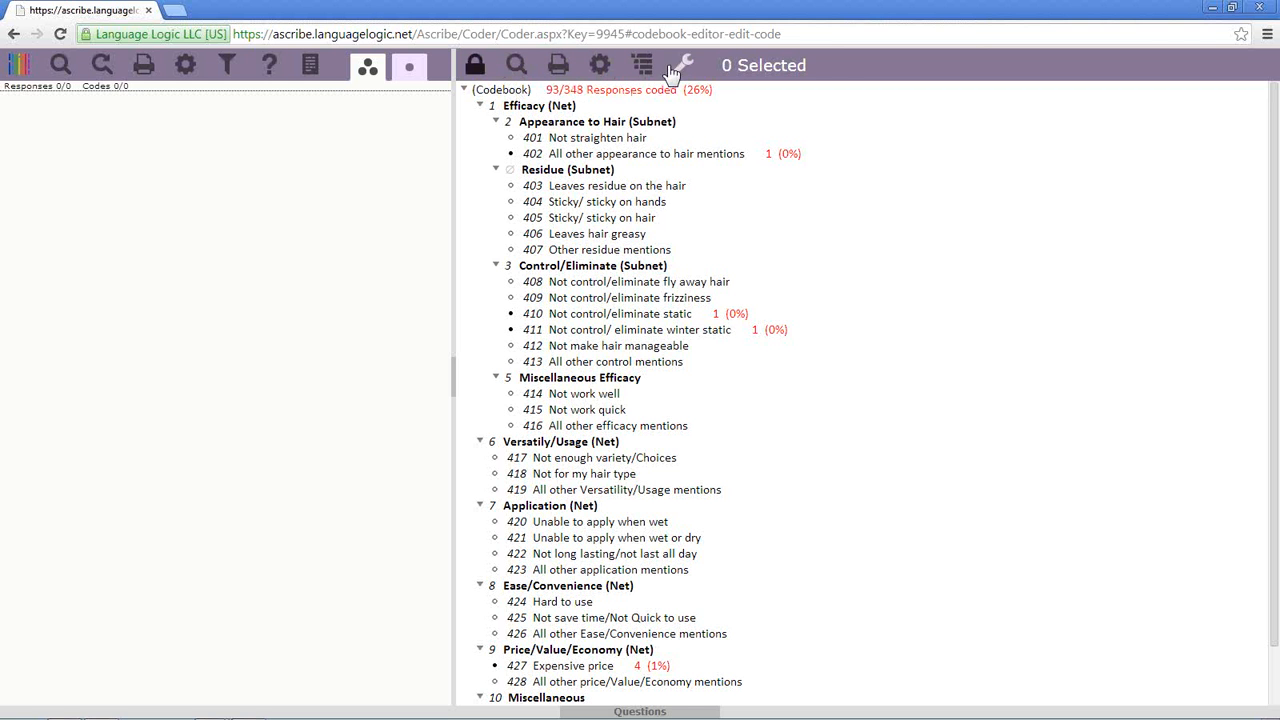
Search the codebook for "other" with Find All (Codes Only) enabled, moving the search dialog clear of the codes
{"action": "left_click", "coordinate": [474, 70]}
{"action": "left_click", "coordinate": [517, 68]}
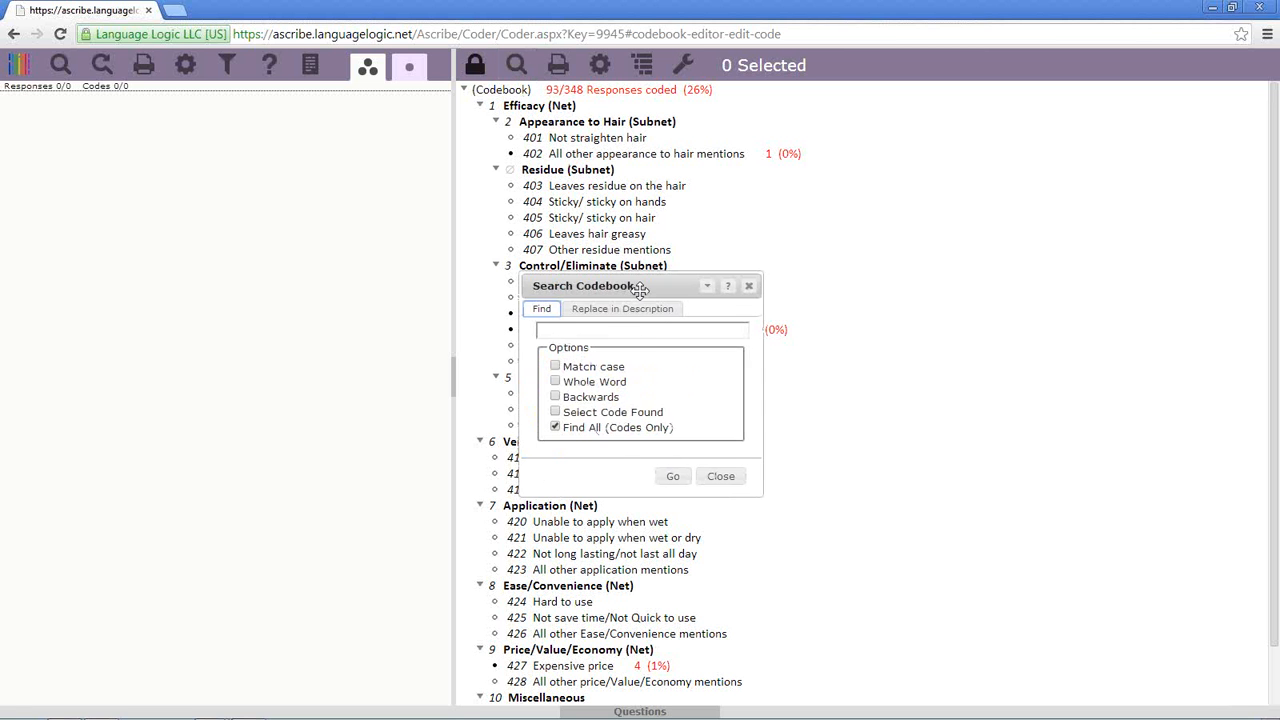
{"action": "left_click_drag", "start_coordinate": [645, 285], "coordinate": [849, 224]}
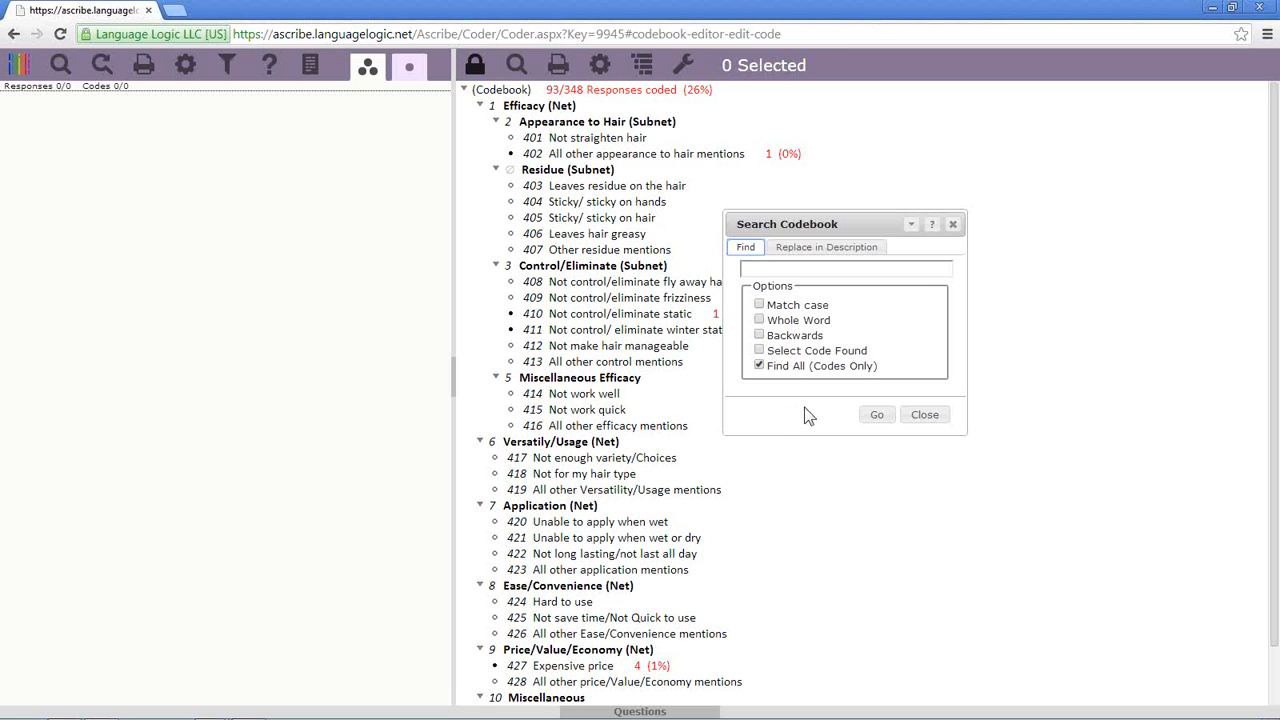
{"action": "left_click", "coordinate": [764, 265]}
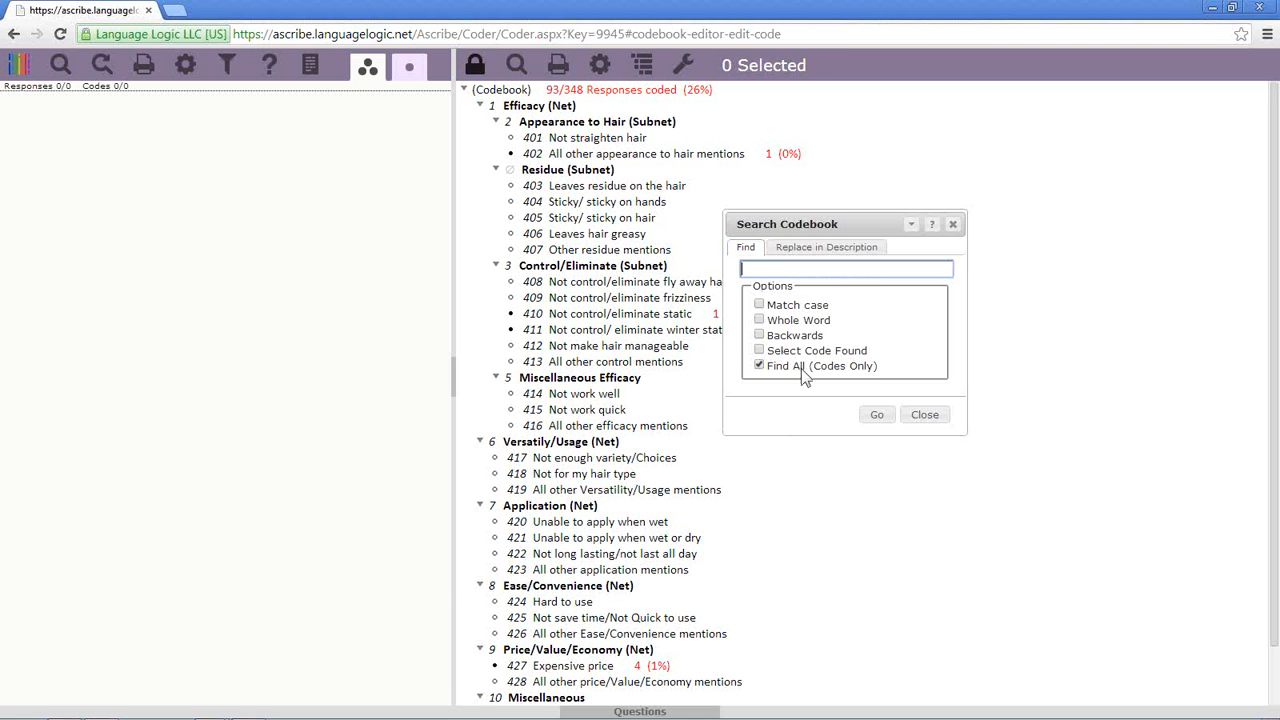
{"action": "type", "text": "other"}
{"action": "left_click", "coordinate": [872, 422]}
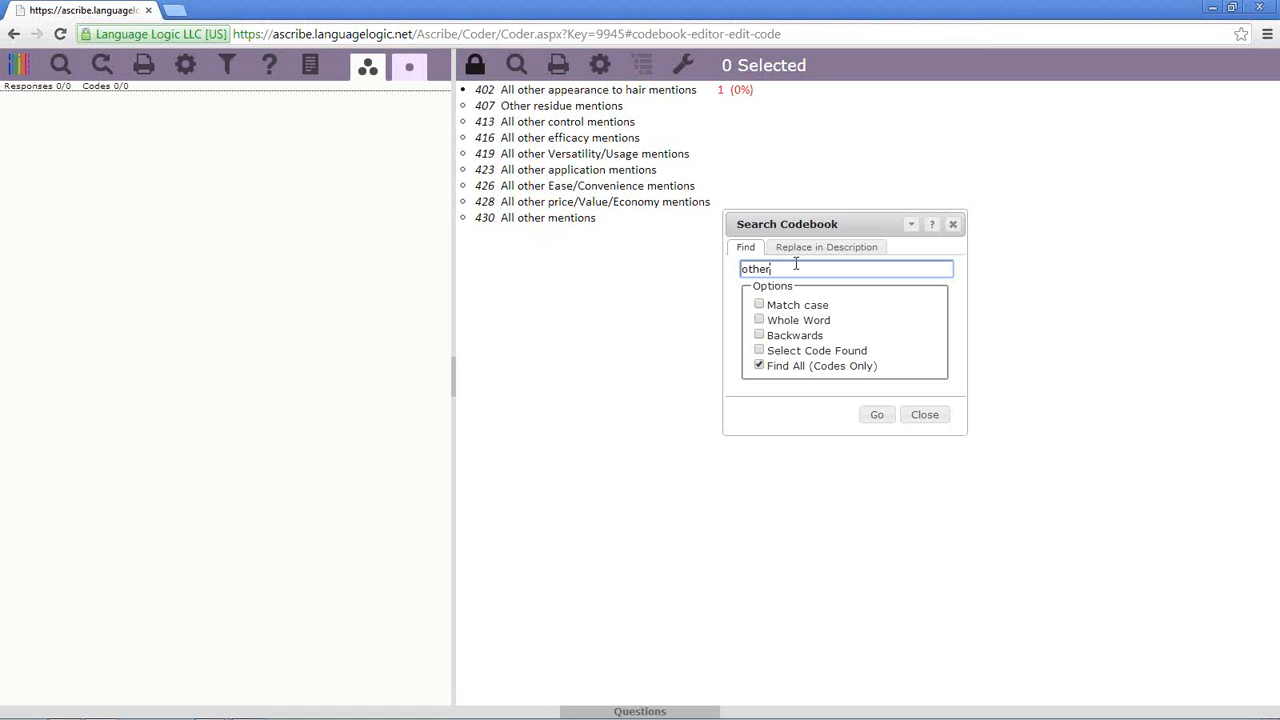
Collapse the codebook search dialog to its compact form, reopen it, search the codes for "stick" and close it
{"action": "left_click", "coordinate": [910, 225]}
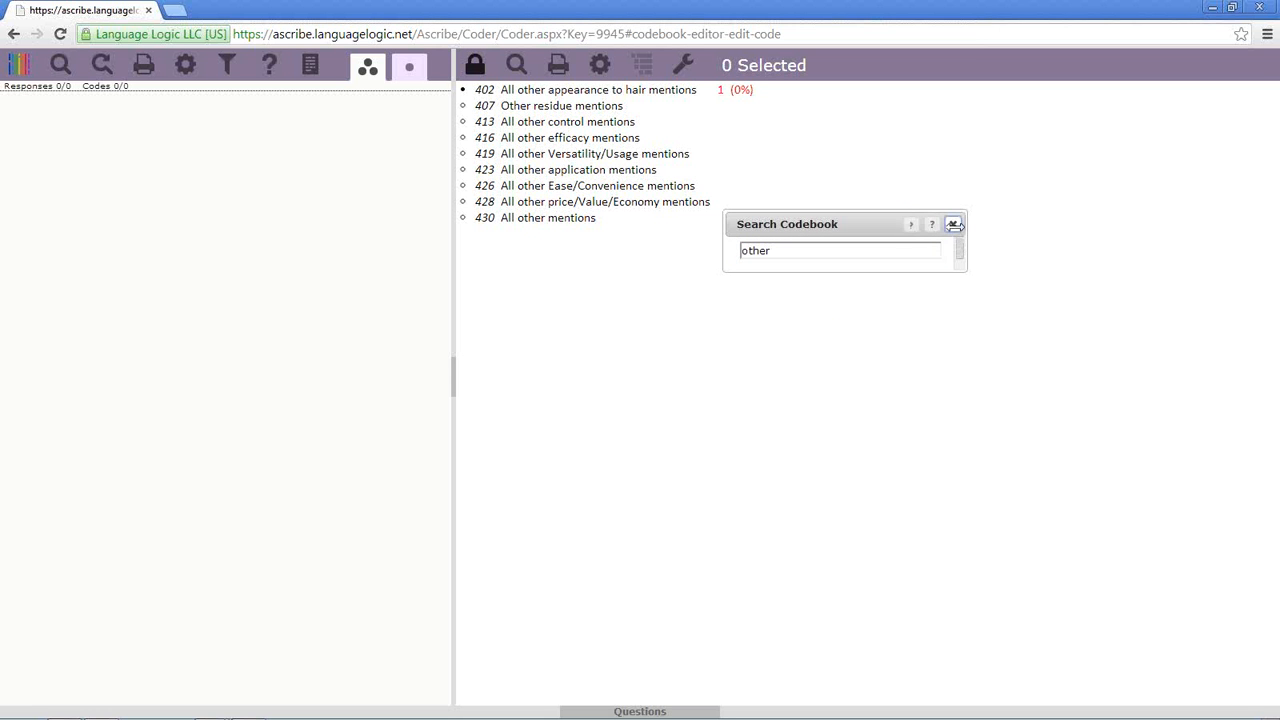
{"action": "left_click", "coordinate": [954, 224]}
{"action": "left_click", "coordinate": [526, 76]}
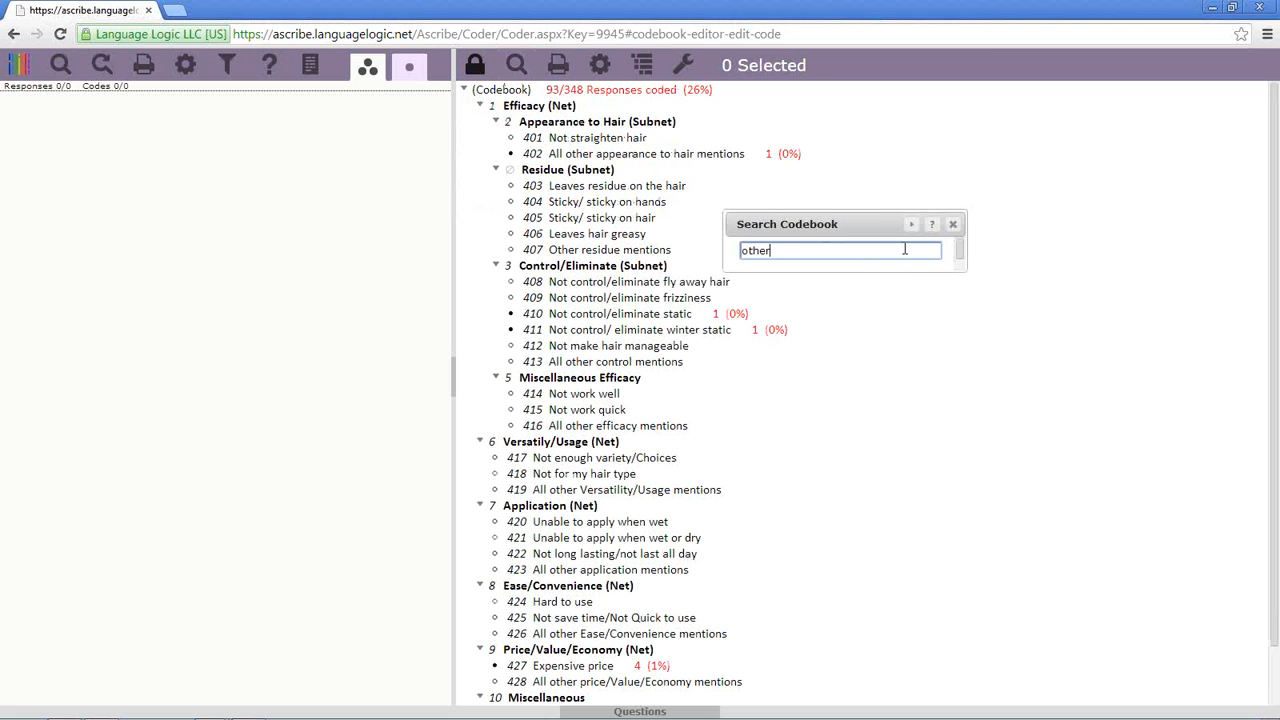
{"action": "double_click", "coordinate": [812, 247]}
{"action": "type", "text": "stick"}
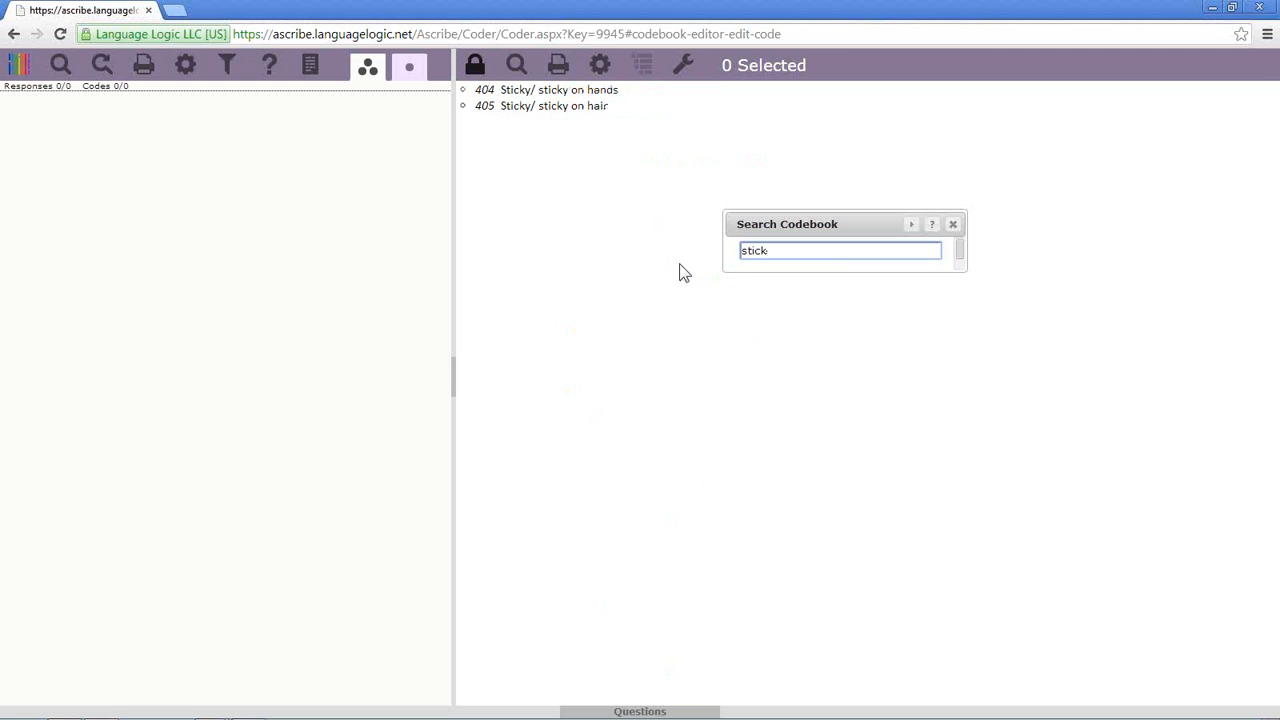
{"action": "left_click", "coordinate": [952, 224]}
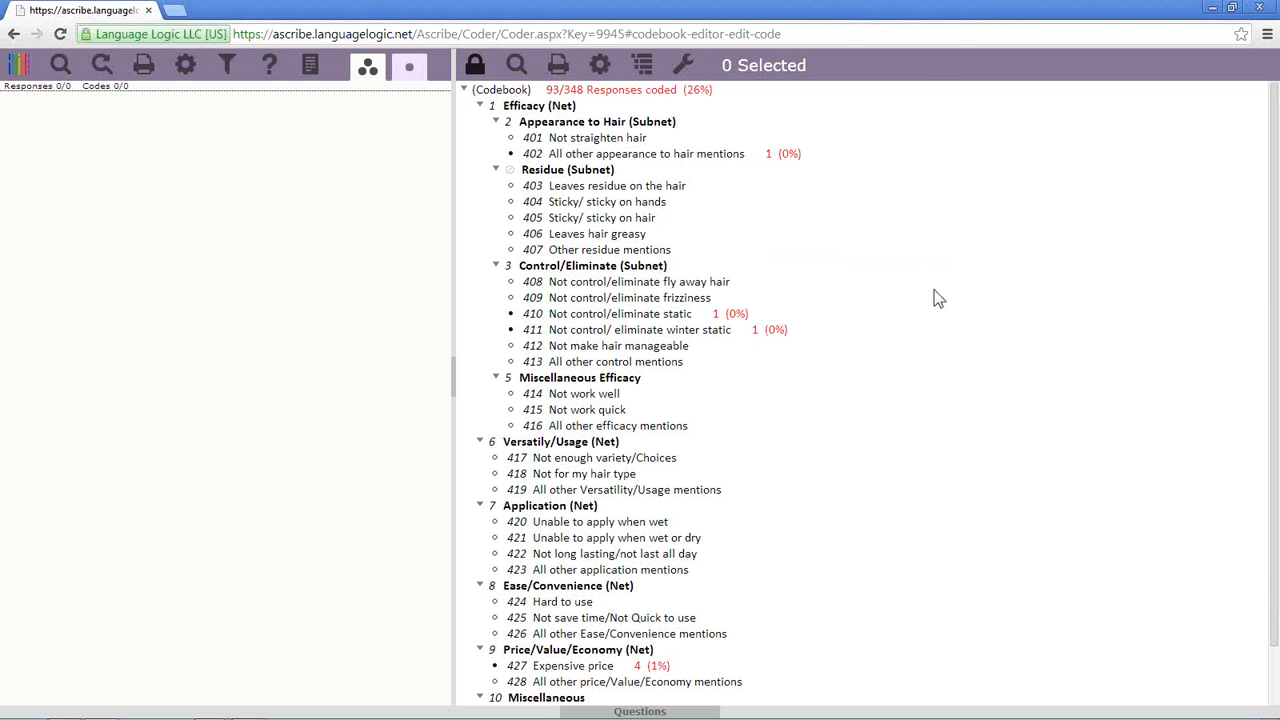
Repeat the codebook search for "stick" twice, closing the search dialog each time to restore the full codebook
{"action": "left_click", "coordinate": [513, 68]}
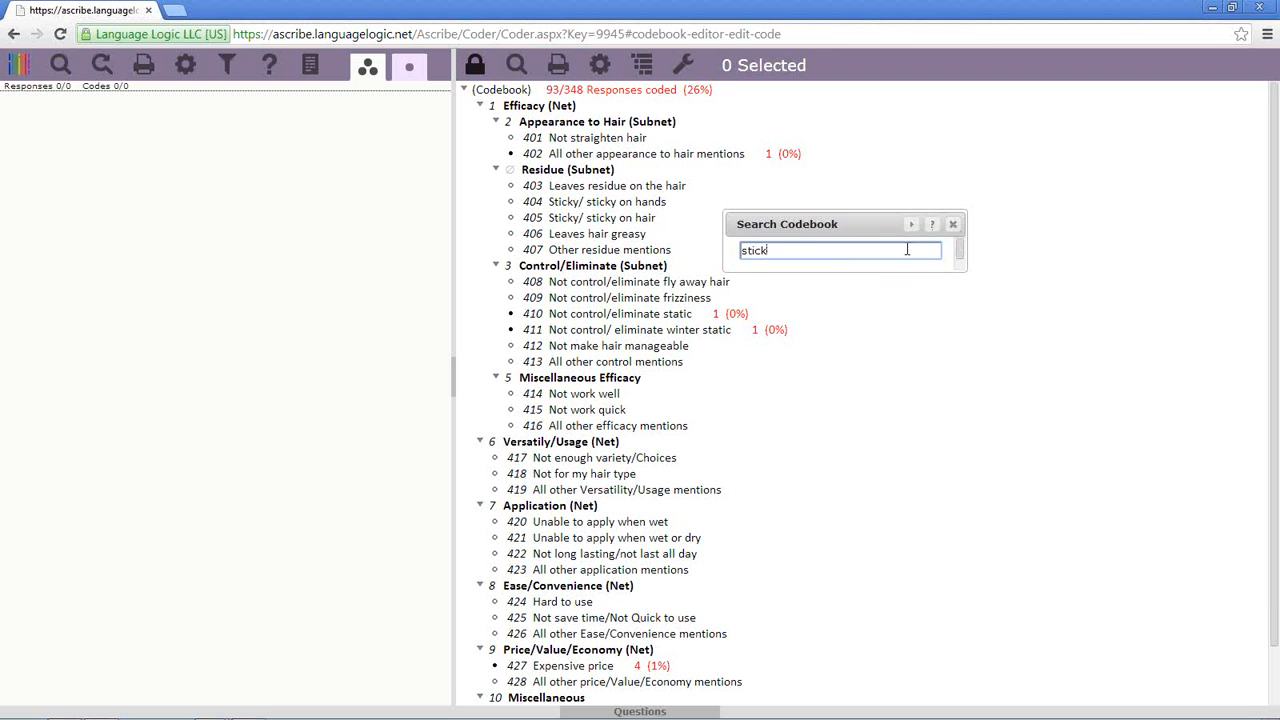
{"action": "key", "text": "Return"}
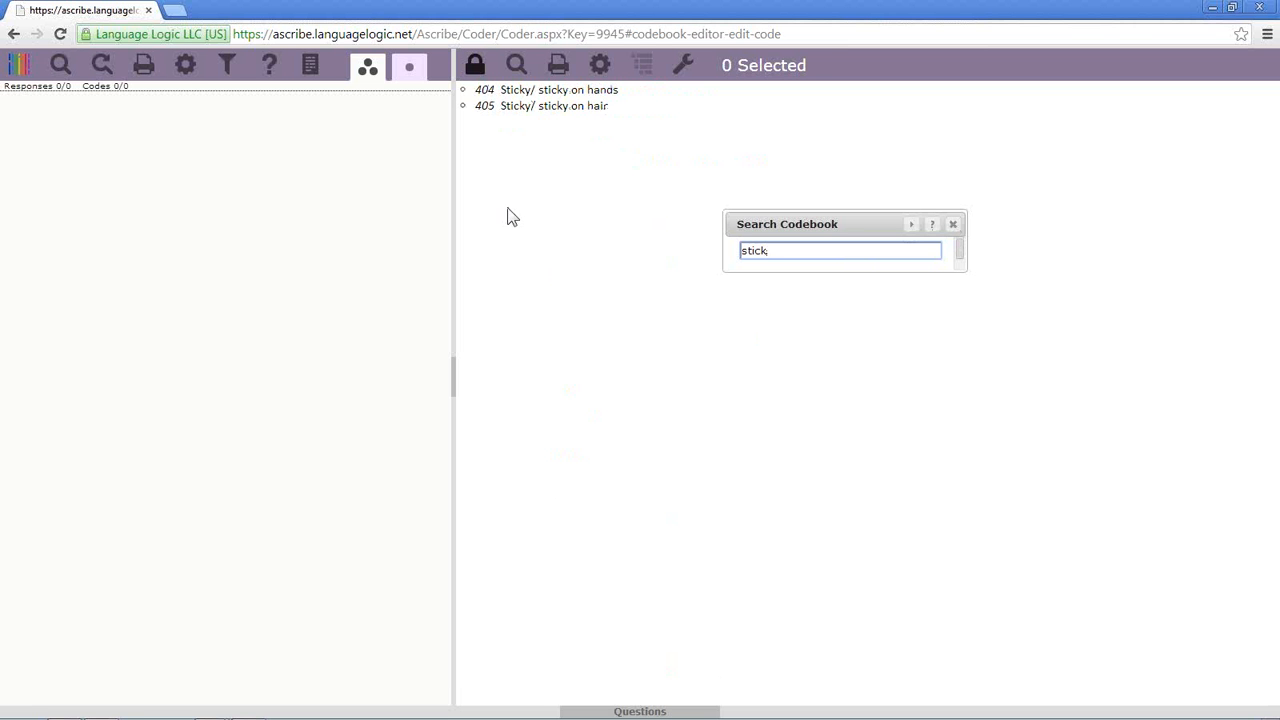
{"action": "left_click", "coordinate": [953, 225]}
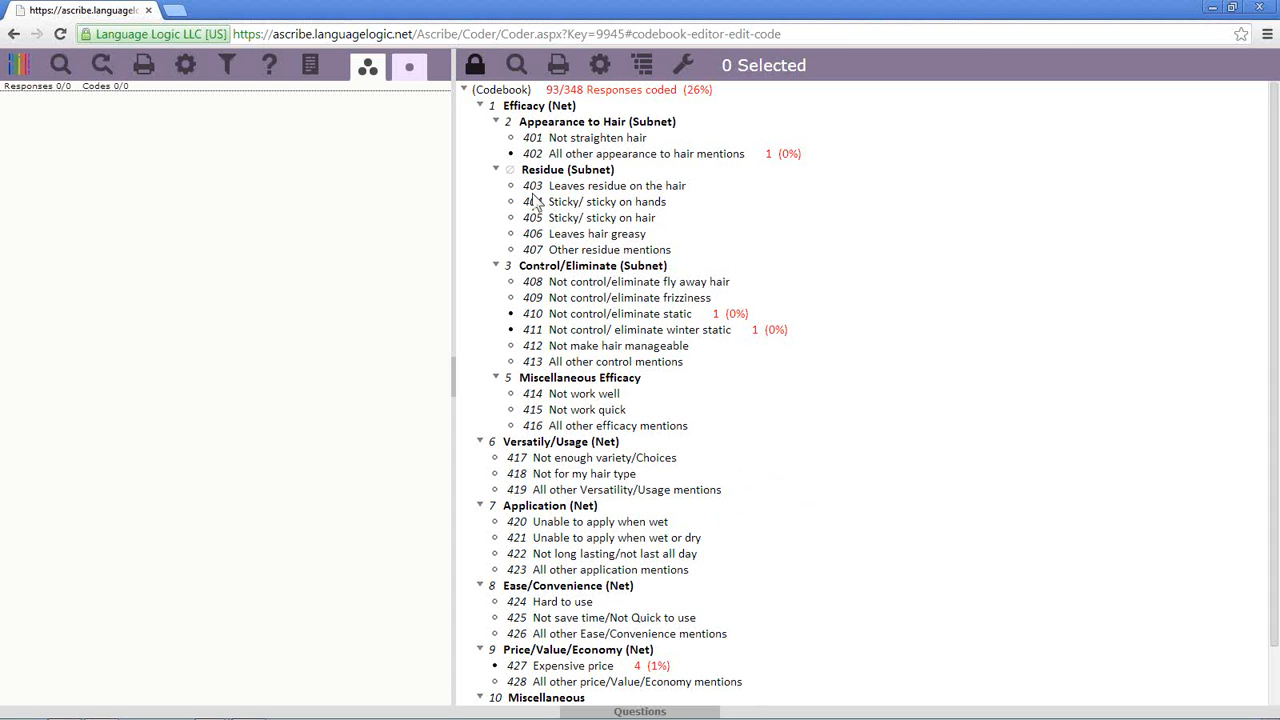
{"action": "left_click", "coordinate": [518, 70]}
{"action": "type", "text": "stick"}
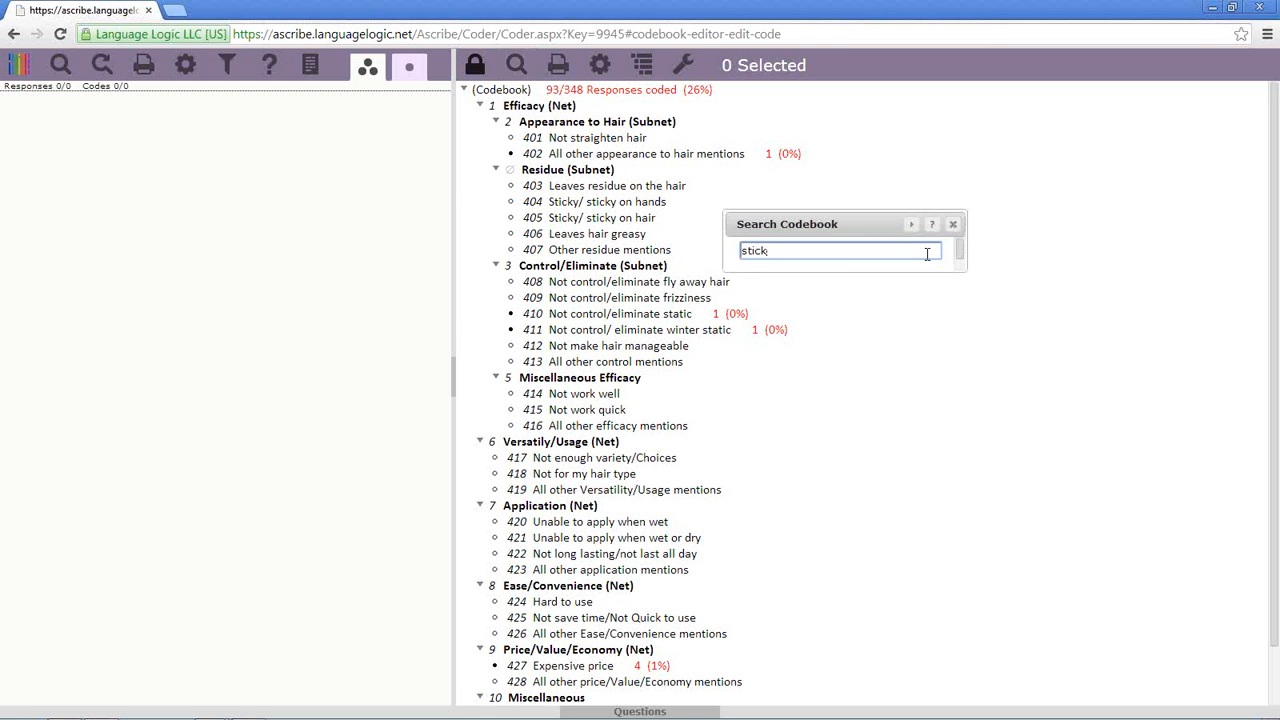
{"action": "key", "text": "Return"}
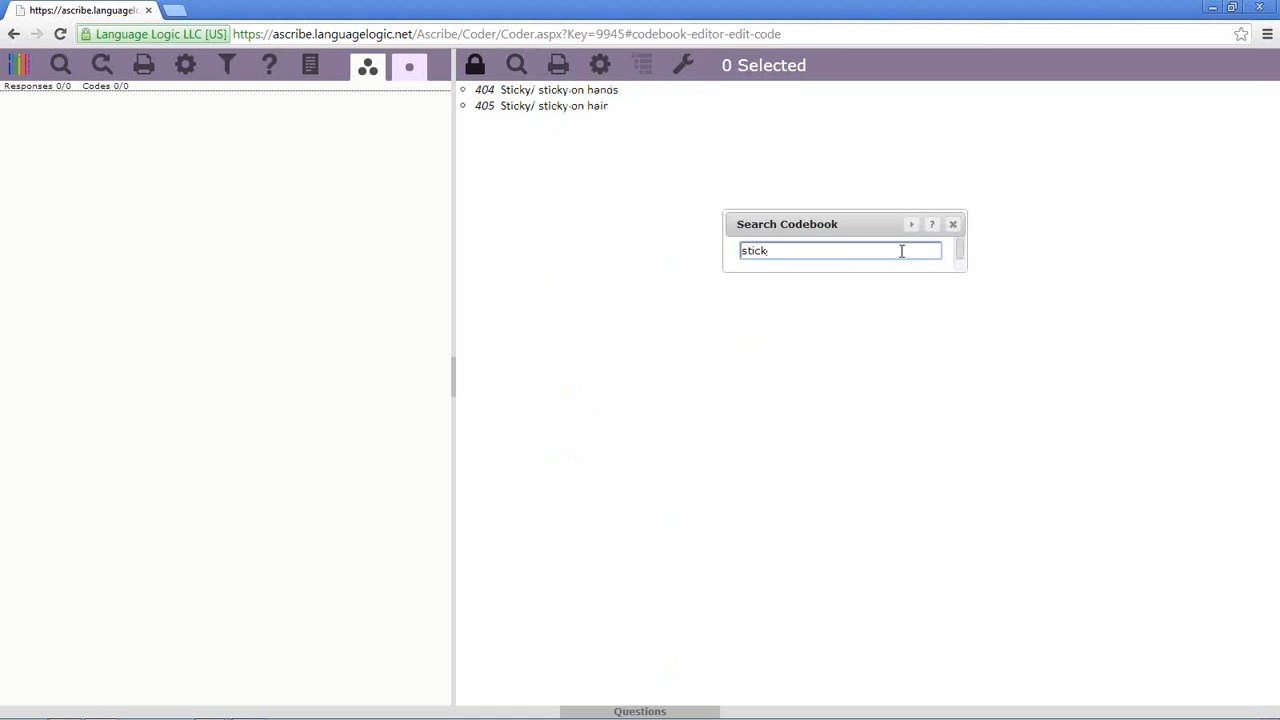
{"action": "left_click", "coordinate": [953, 224]}
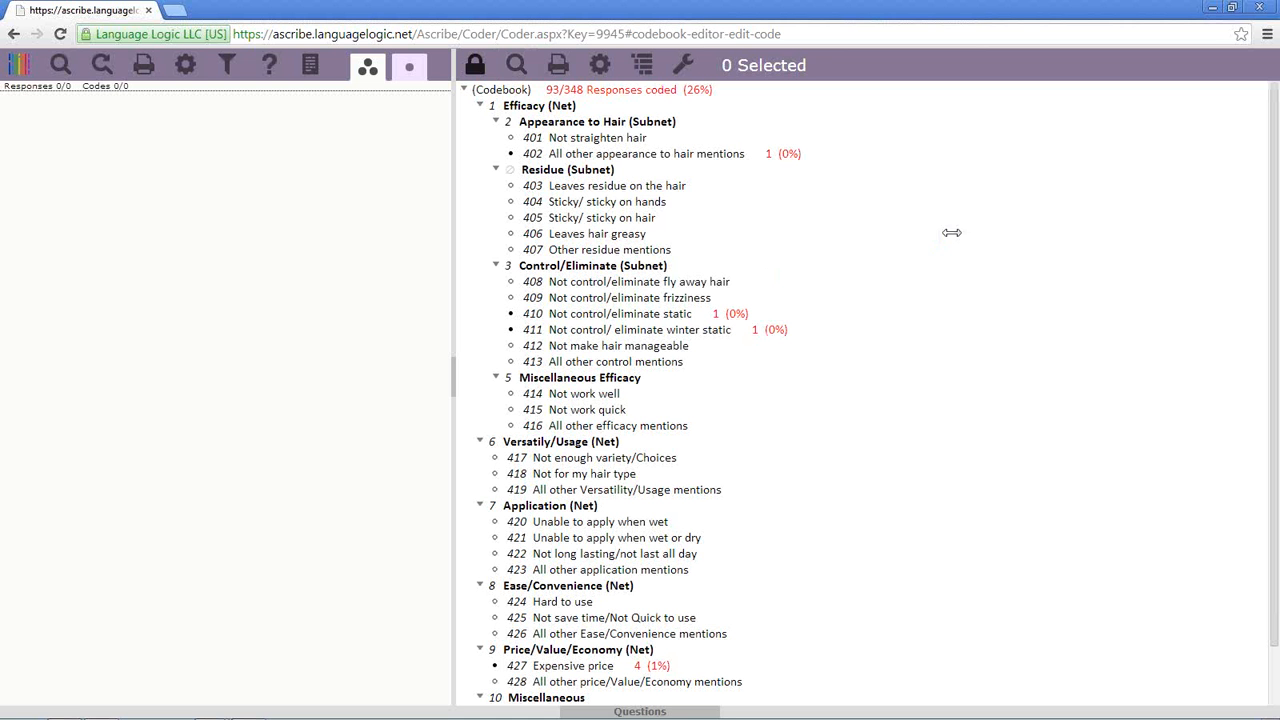
View the Search Codebook help page from the search dialog twice, closing the help window and the dialog
{"action": "left_click", "coordinate": [516, 66]}
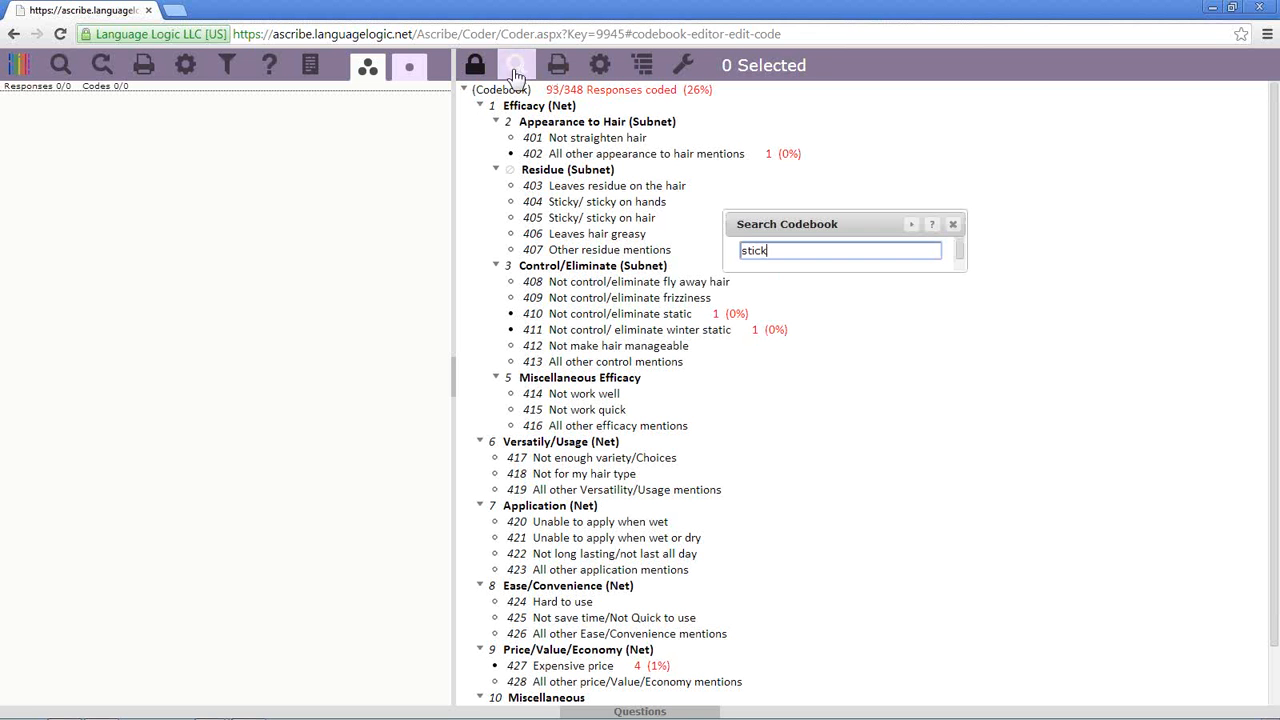
{"action": "left_click", "coordinate": [933, 230]}
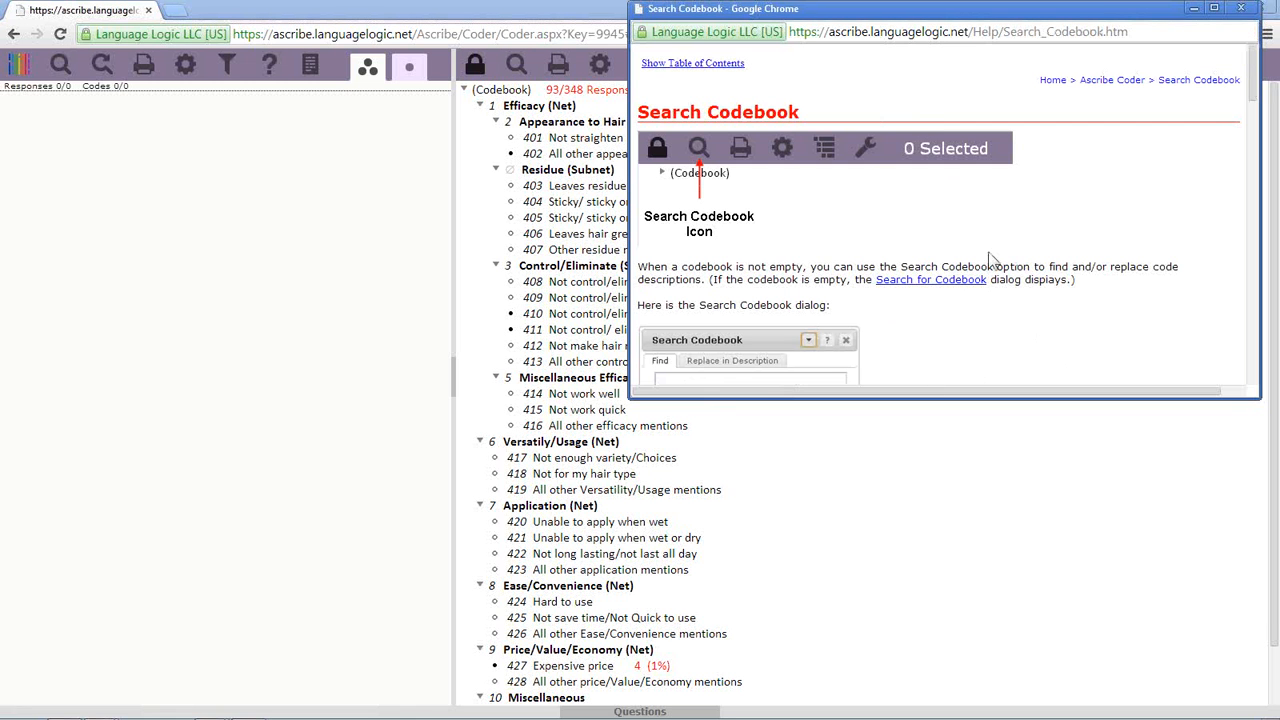
{"action": "left_click", "coordinate": [1242, 9]}
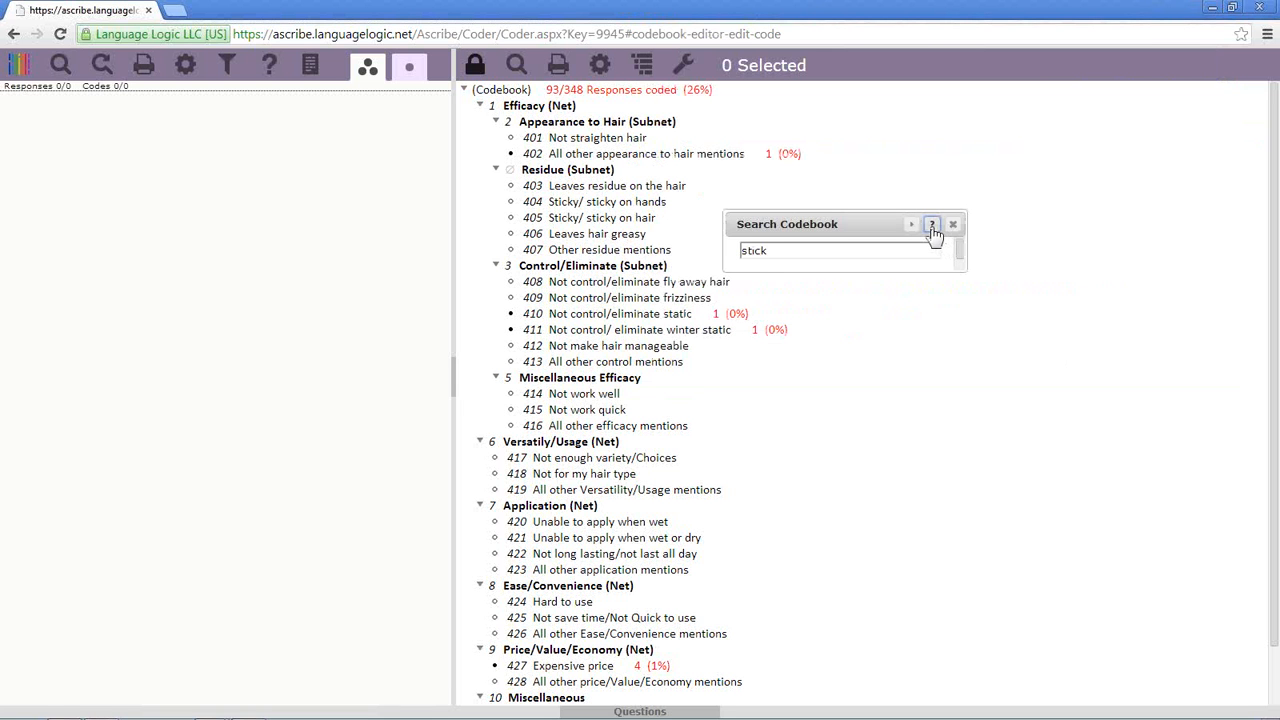
{"action": "left_click", "coordinate": [932, 228]}
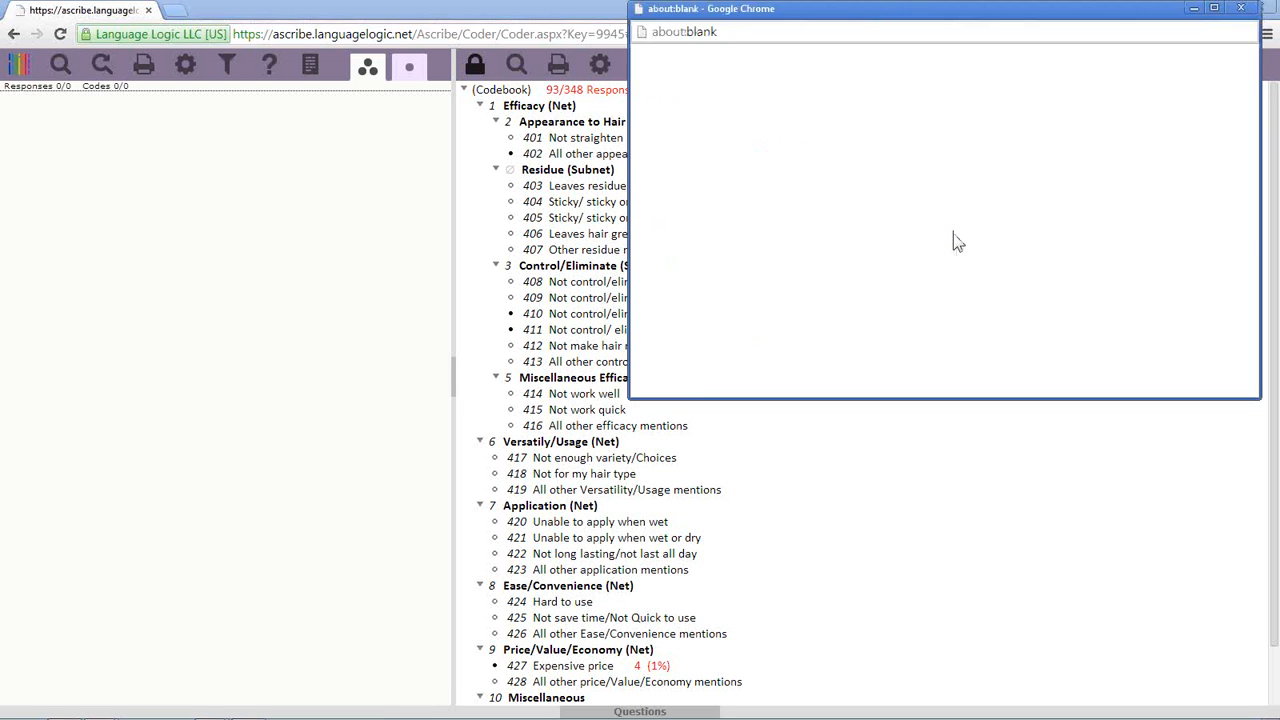
{"action": "left_click", "coordinate": [1243, 8]}
{"action": "left_click", "coordinate": [957, 229]}
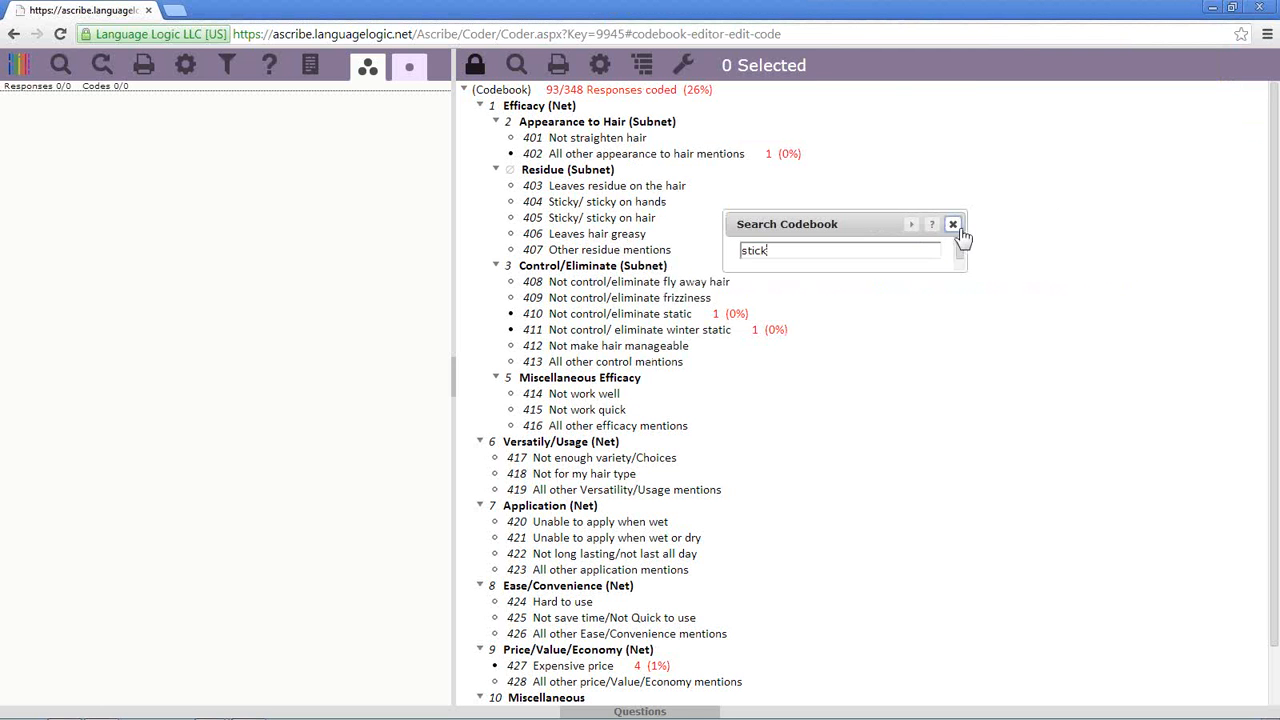
{"action": "left_click", "coordinate": [953, 225]}
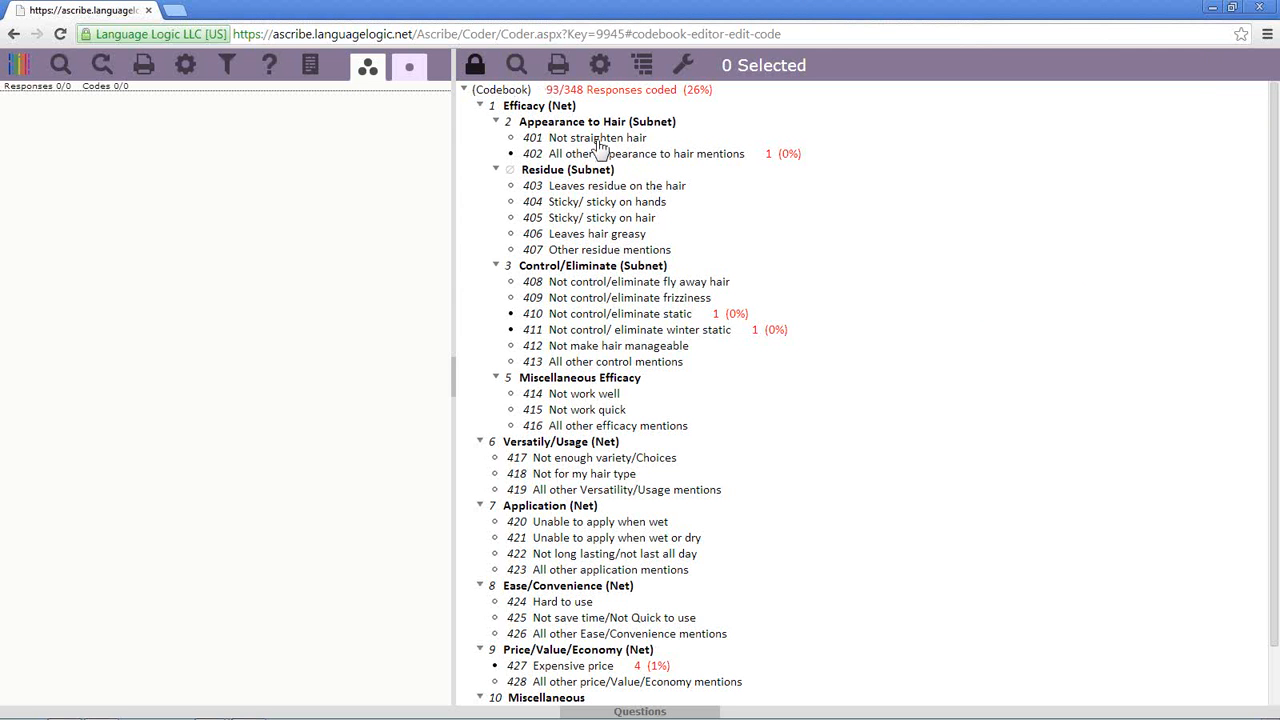
Print the codebook as an Excel spreadsheet, moving the print dialog clear of the codes
{"action": "left_click", "coordinate": [558, 65]}
{"action": "left_click_drag", "start_coordinate": [666, 289], "coordinate": [932, 124]}
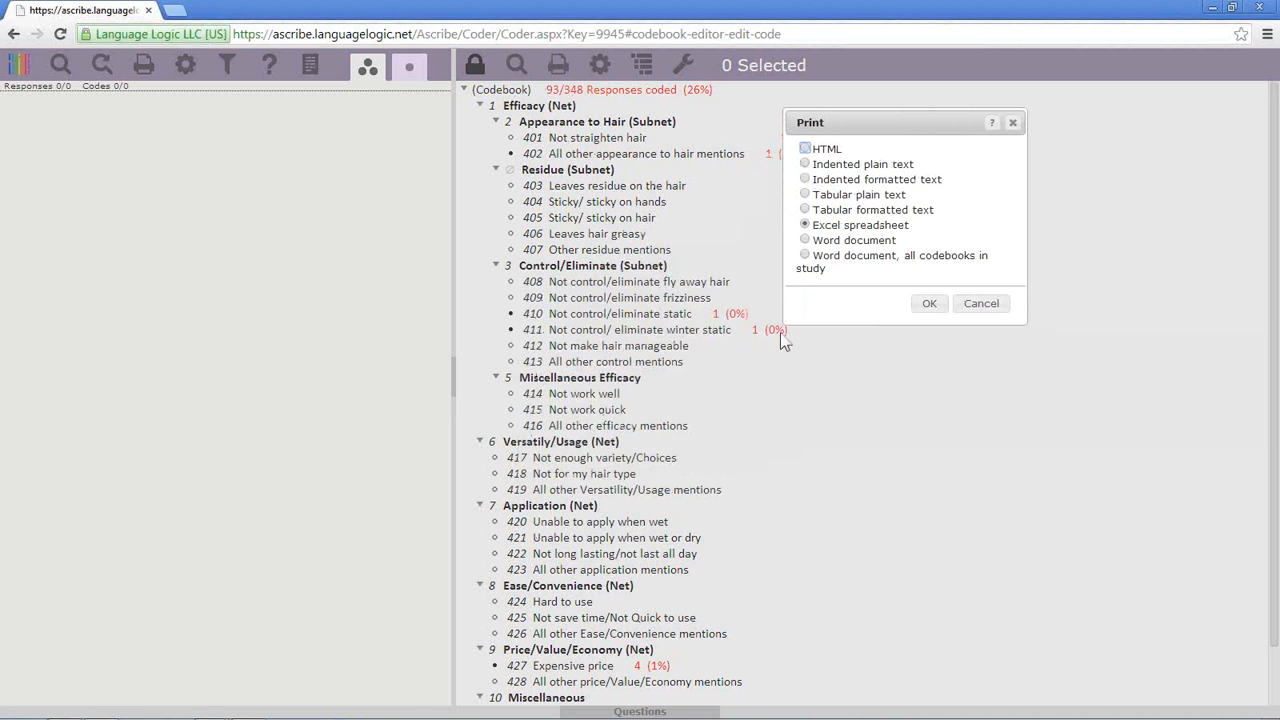
{"action": "left_click", "coordinate": [806, 179]}
{"action": "left_click", "coordinate": [807, 226]}
{"action": "left_click", "coordinate": [929, 305]}
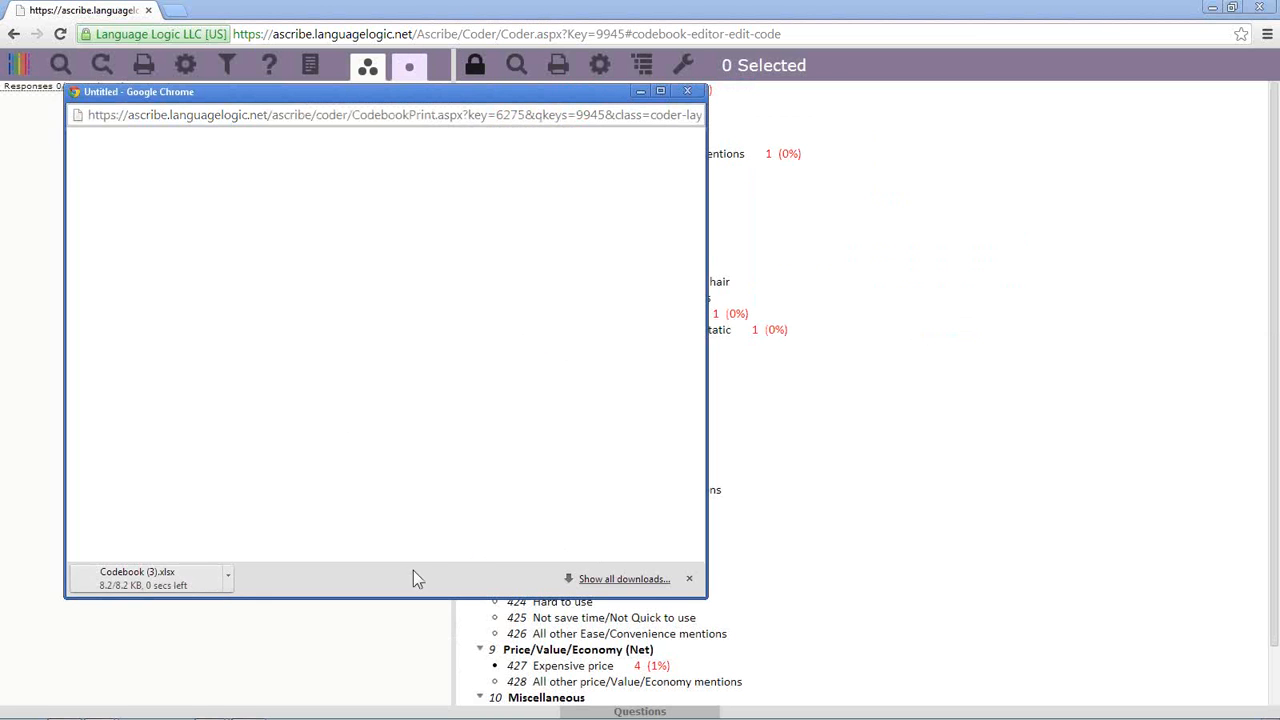
Open the downloaded Codebook (3).xlsx file, then move the blank download window aside and minimize it
{"action": "left_click", "coordinate": [171, 577]}
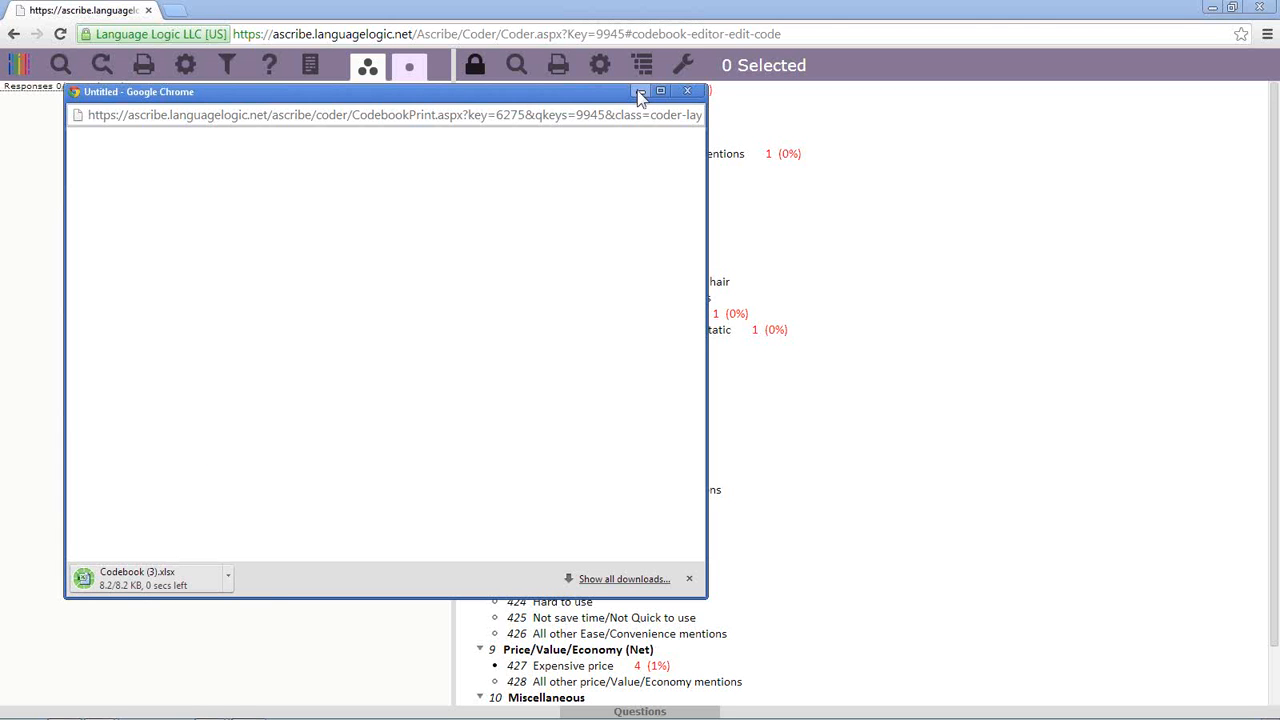
{"action": "left_click", "coordinate": [172, 581]}
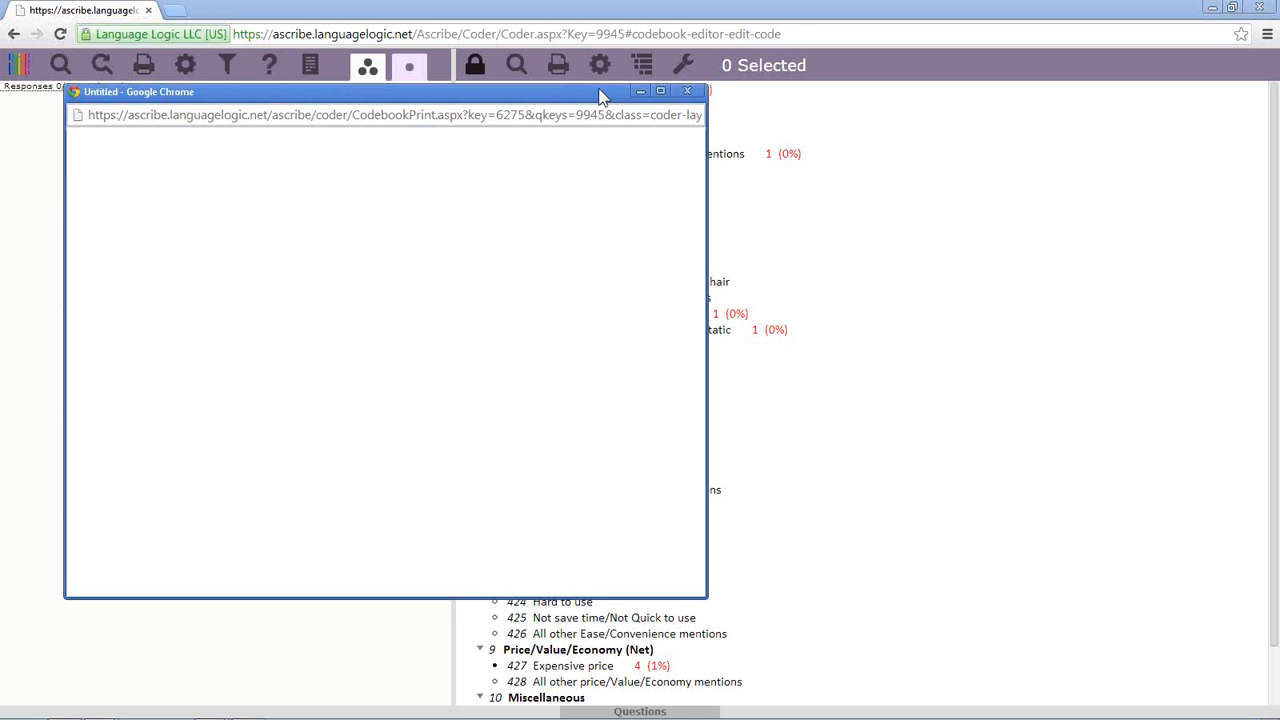
{"action": "left_click_drag", "start_coordinate": [600, 97], "coordinate": [984, 141]}
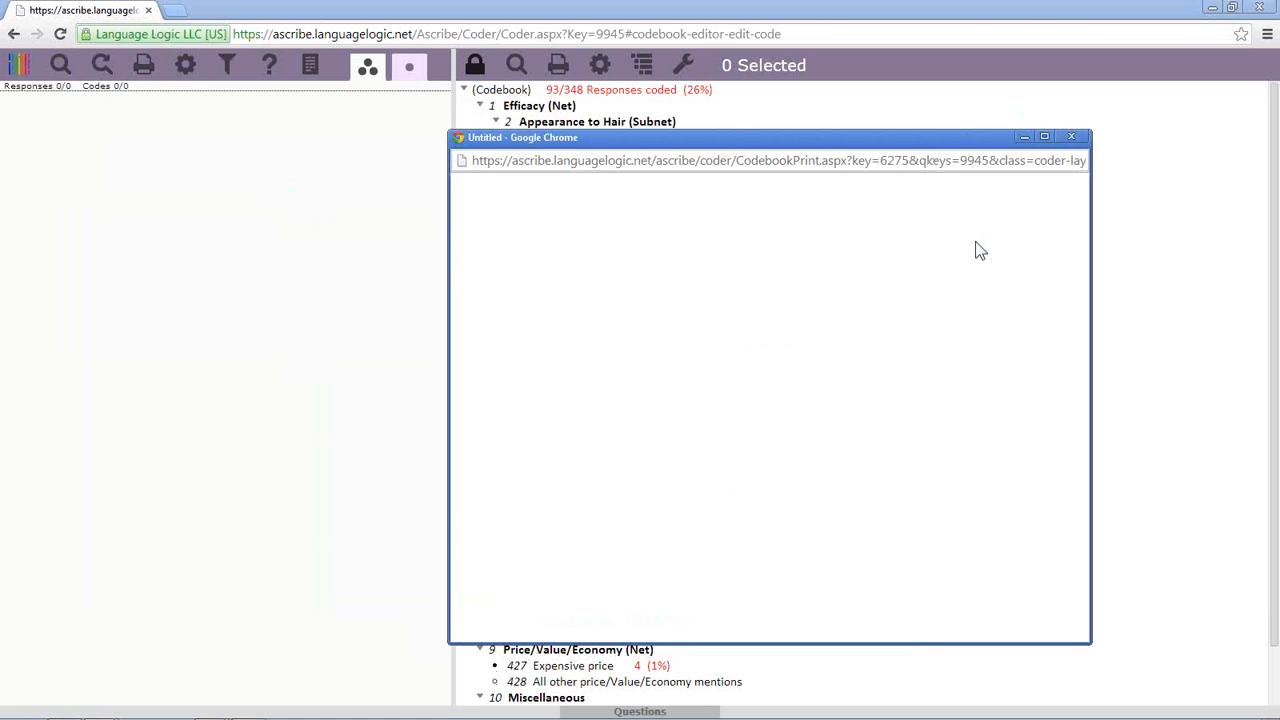
{"action": "left_click", "coordinate": [1027, 137]}
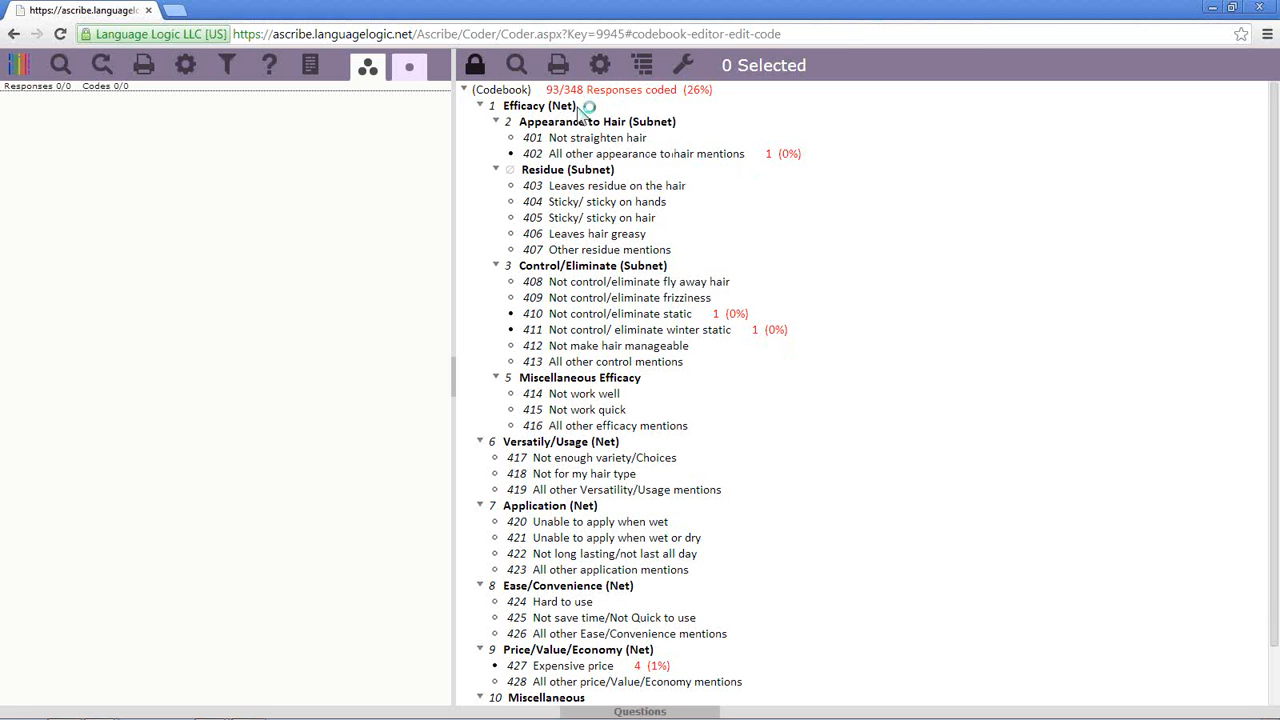
Reopen the codebook print options and choose Word document, all codebooks in study
{"action": "left_click", "coordinate": [558, 65]}
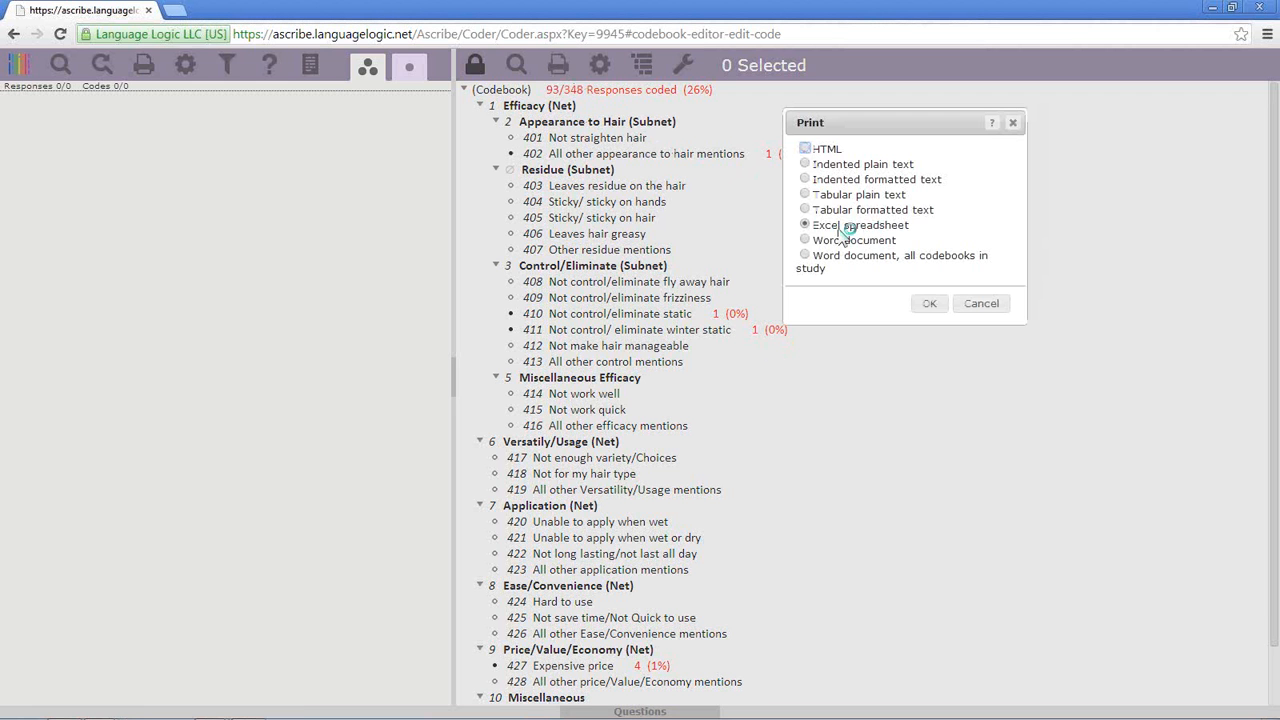
{"action": "left_click", "coordinate": [806, 241]}
{"action": "left_click", "coordinate": [806, 257]}
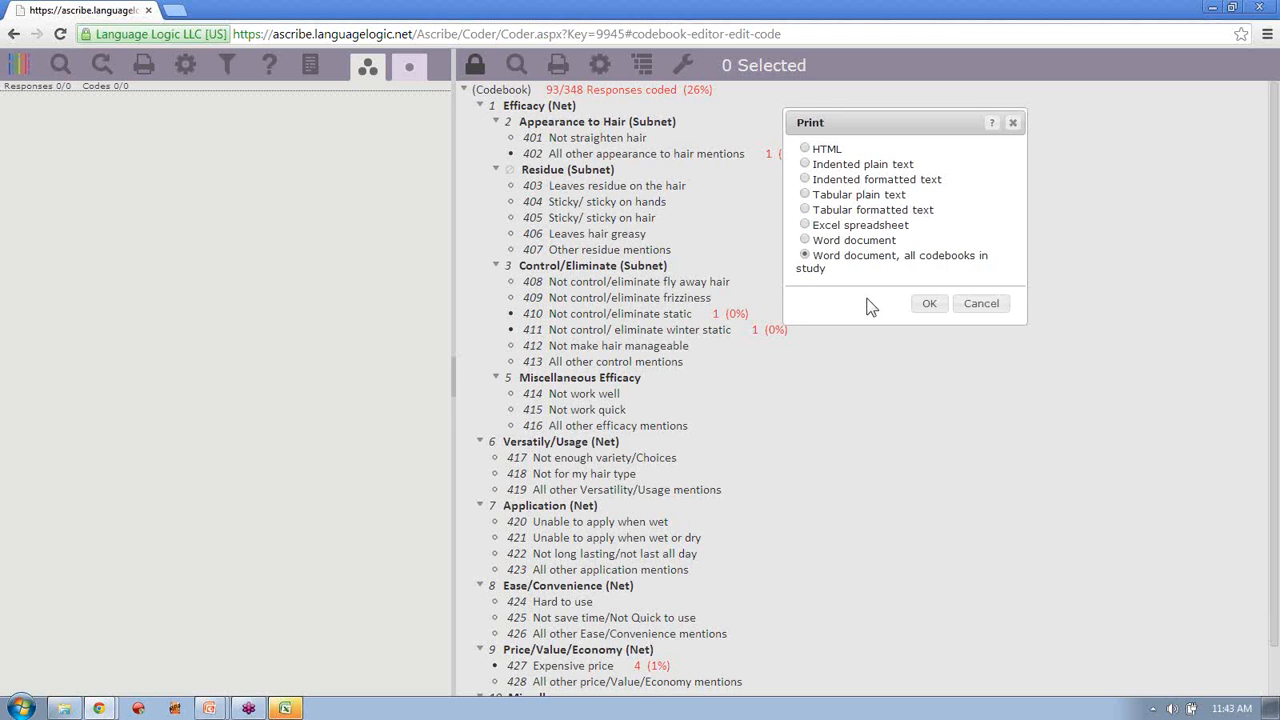
Switch to Excel, widen the Codebook (3) window, examine the Output ID, Description and Count columns, and close the workbook
{"action": "left_click", "coordinate": [285, 709]}
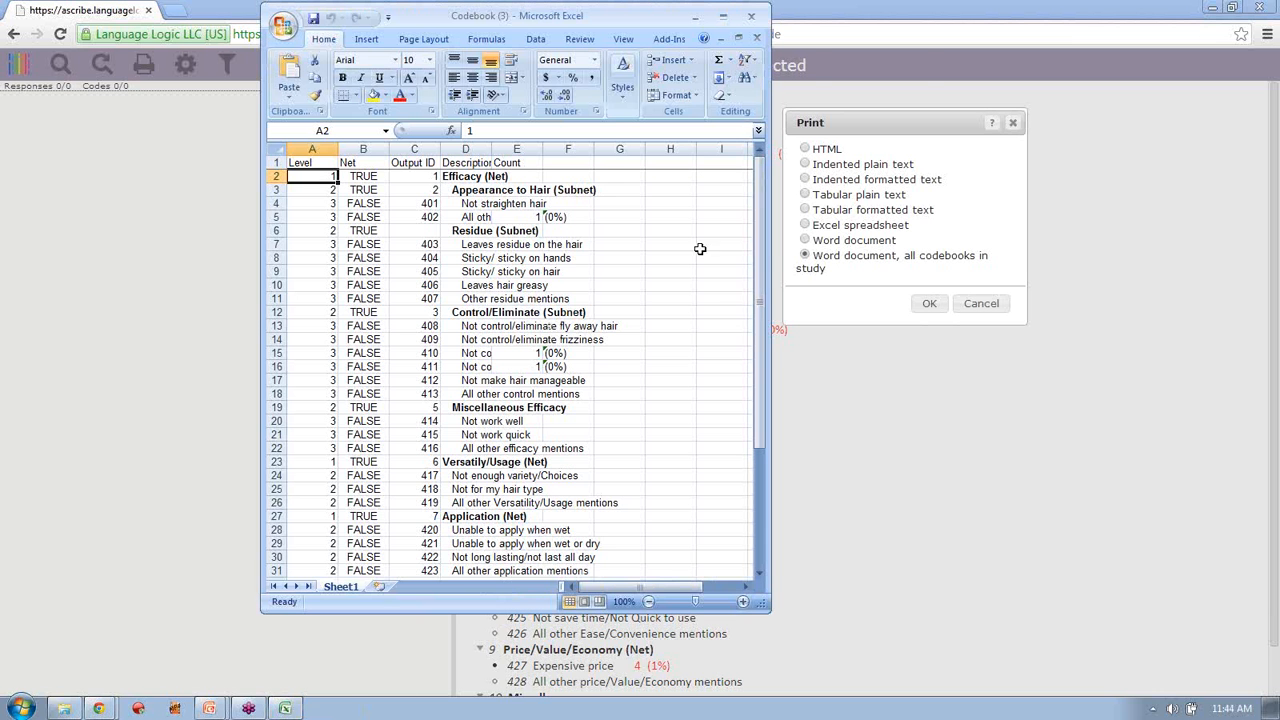
{"action": "left_click_drag", "start_coordinate": [770, 244], "coordinate": [945, 250]}
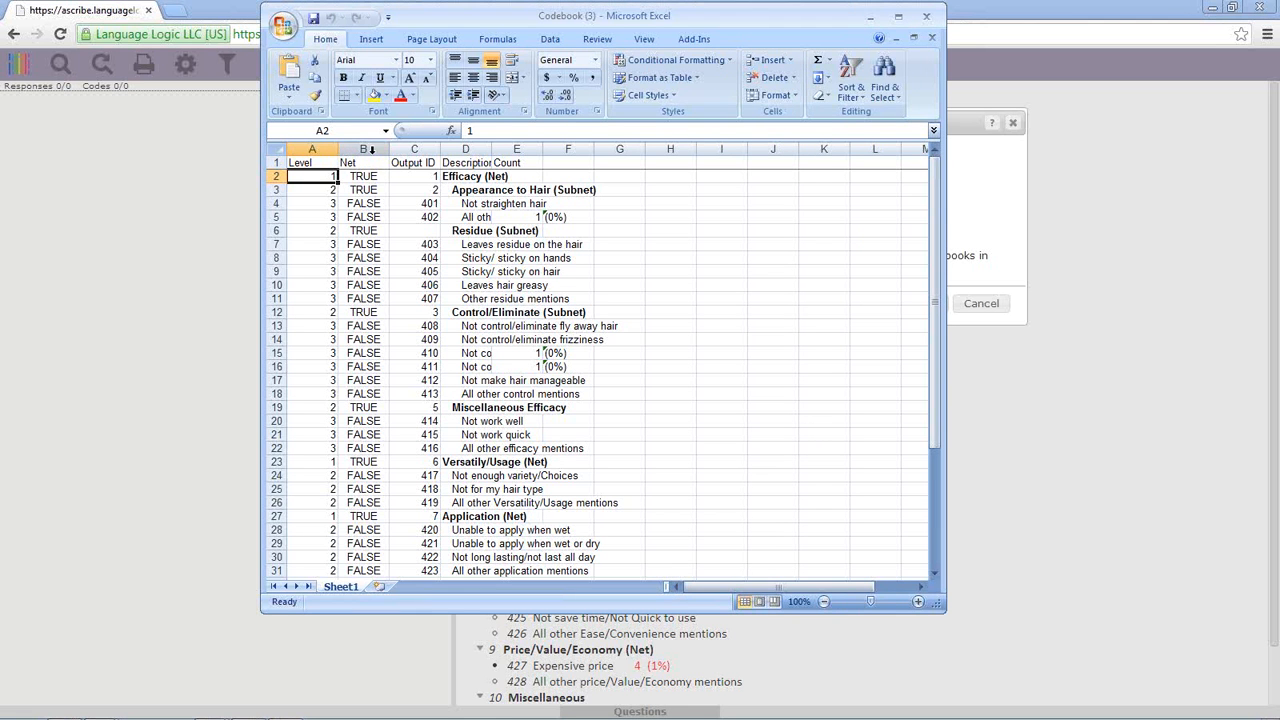
{"action": "left_click", "coordinate": [424, 178]}
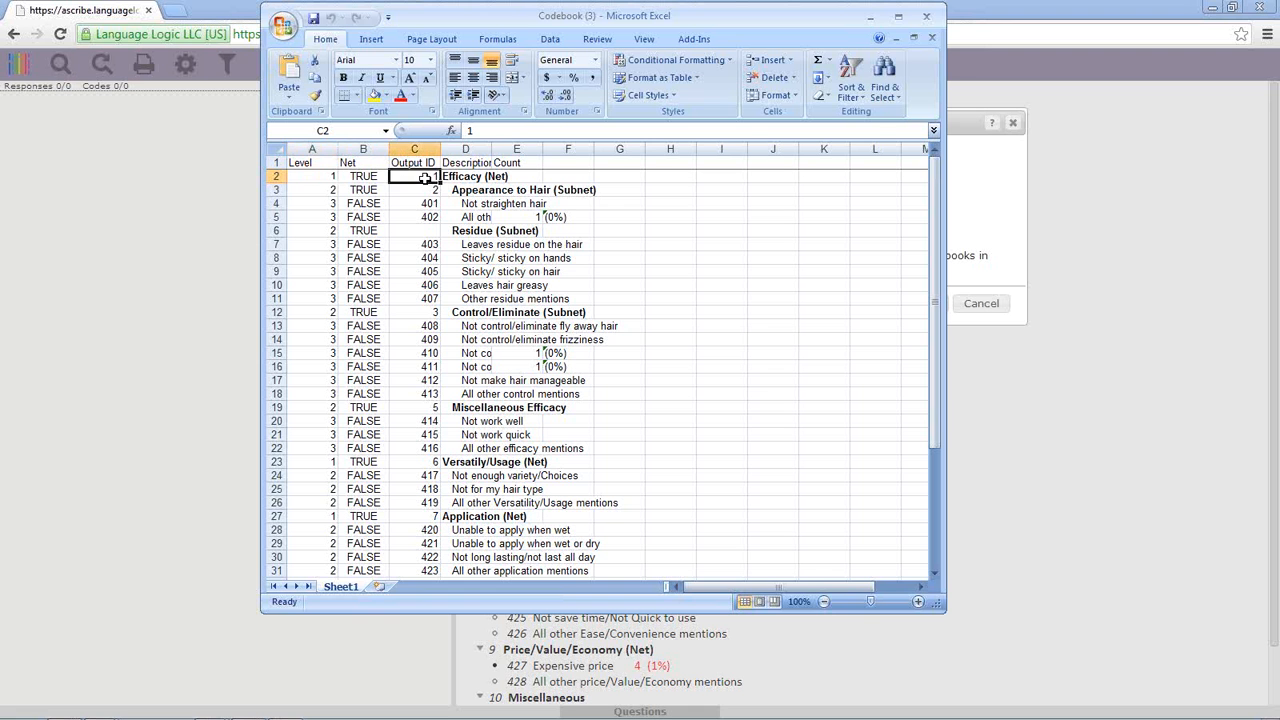
{"action": "left_click", "coordinate": [467, 178]}
{"action": "left_click", "coordinate": [521, 176]}
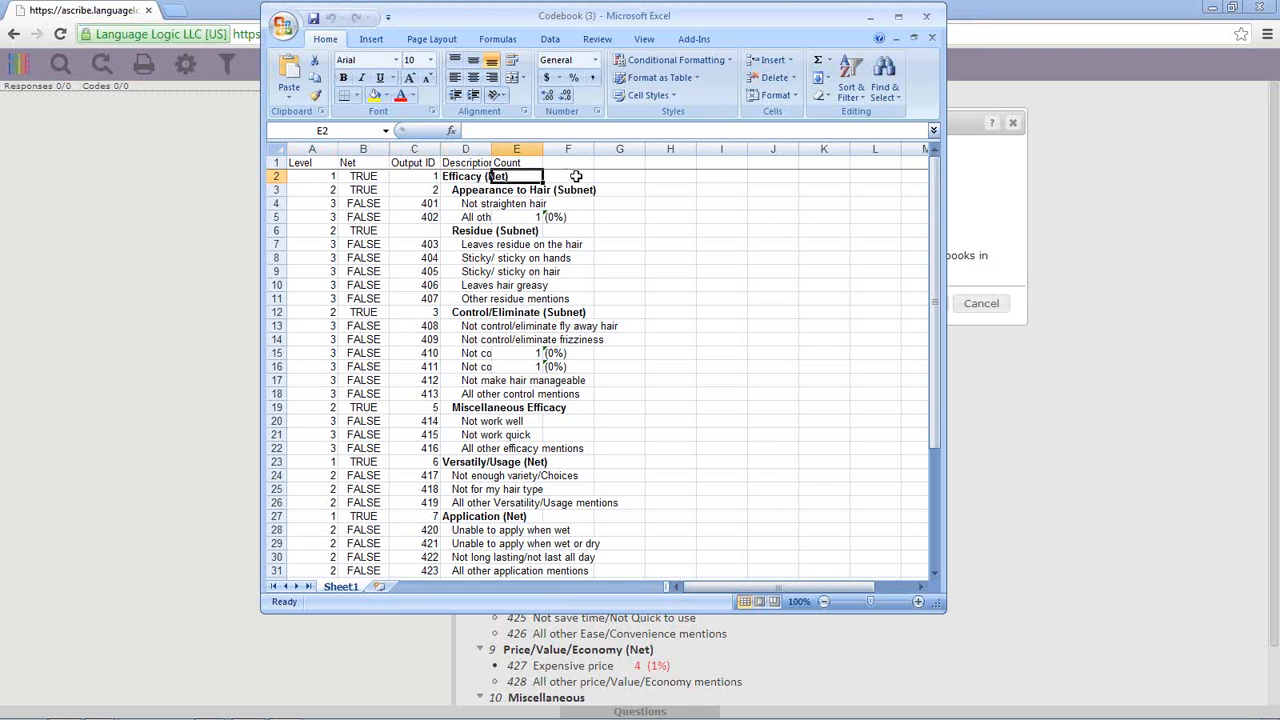
{"action": "left_click", "coordinate": [928, 20]}
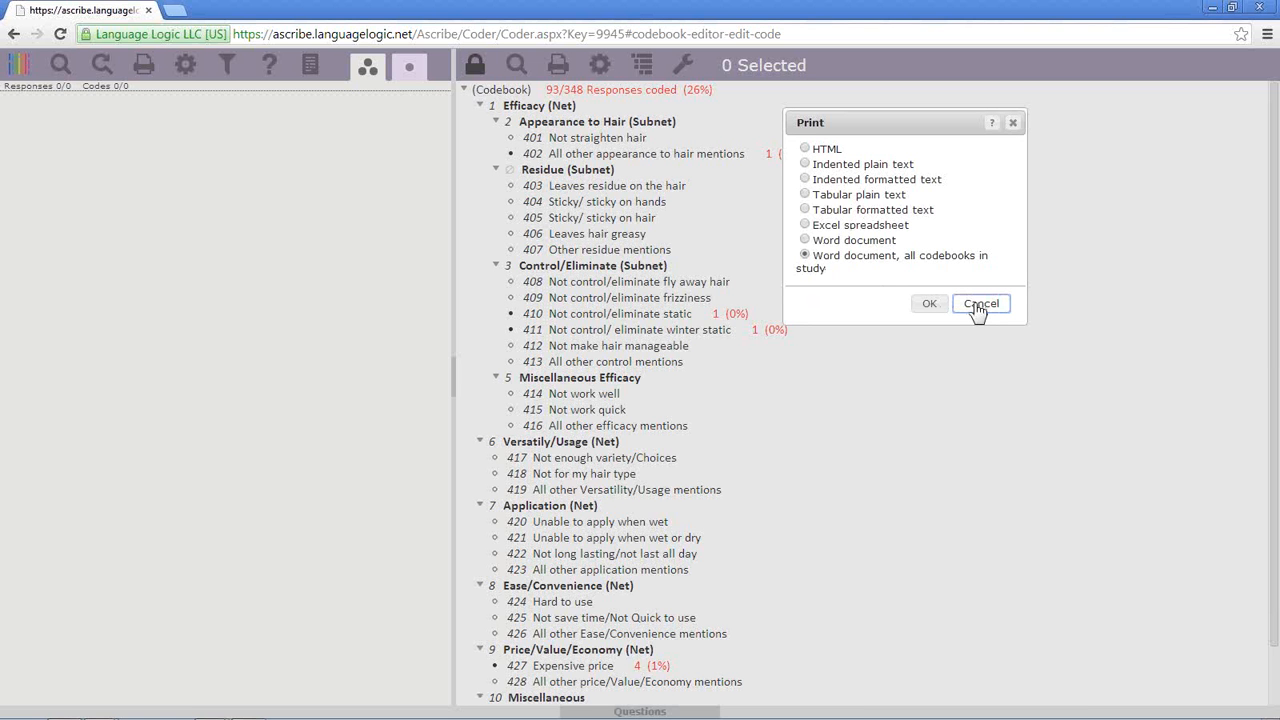
Cancel the codebook print and view the codebook's Show settings, closing them without changes
{"action": "left_click", "coordinate": [978, 306]}
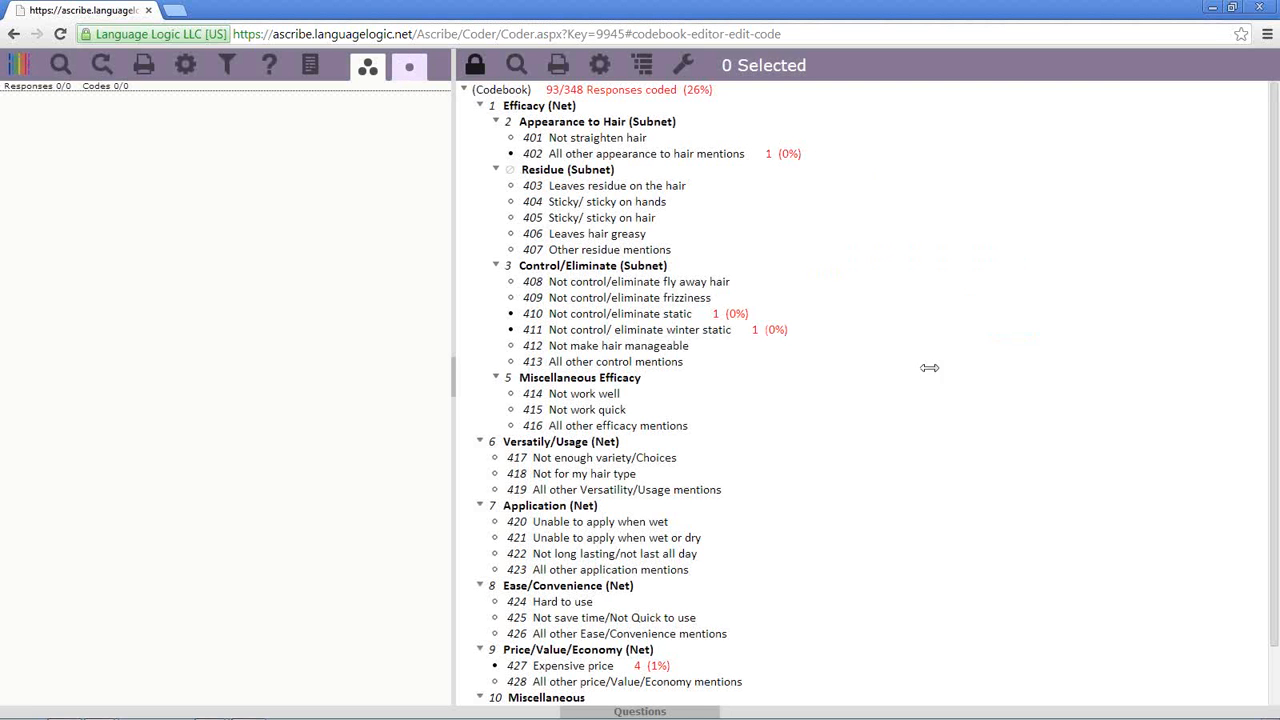
{"action": "left_click", "coordinate": [609, 70]}
{"action": "left_click", "coordinate": [1242, 8]}
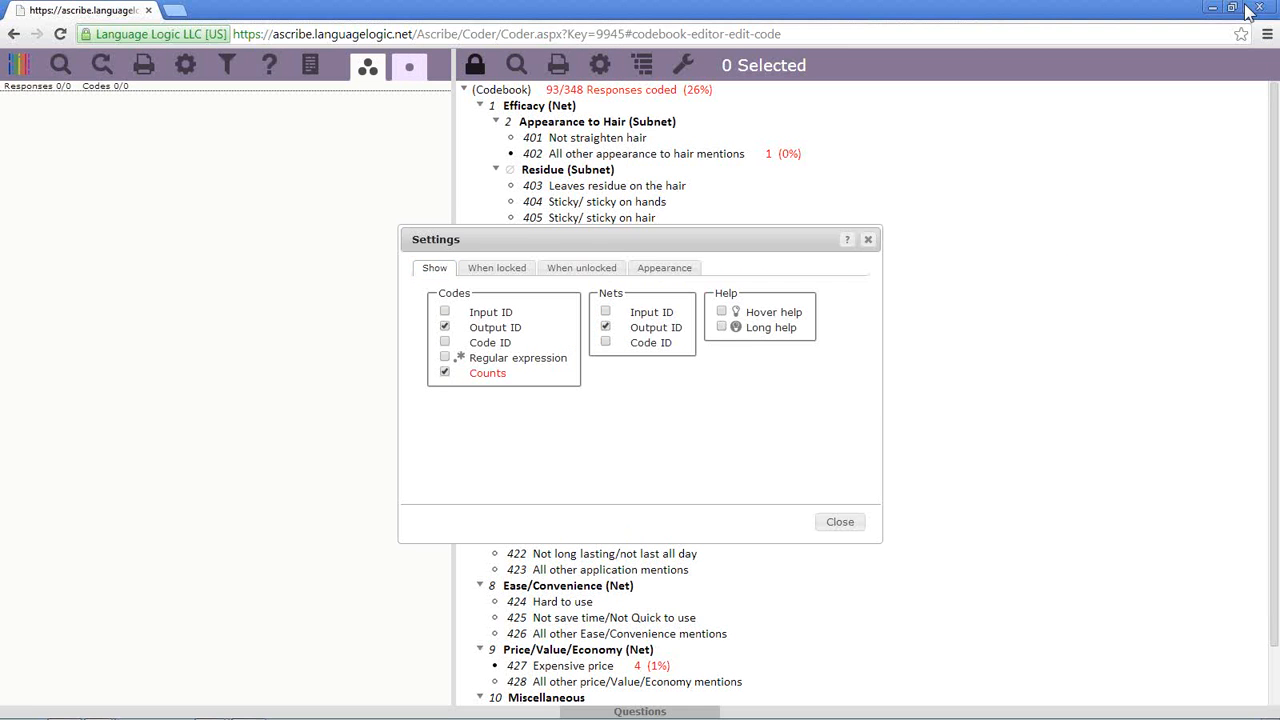
{"action": "left_click", "coordinate": [866, 241]}
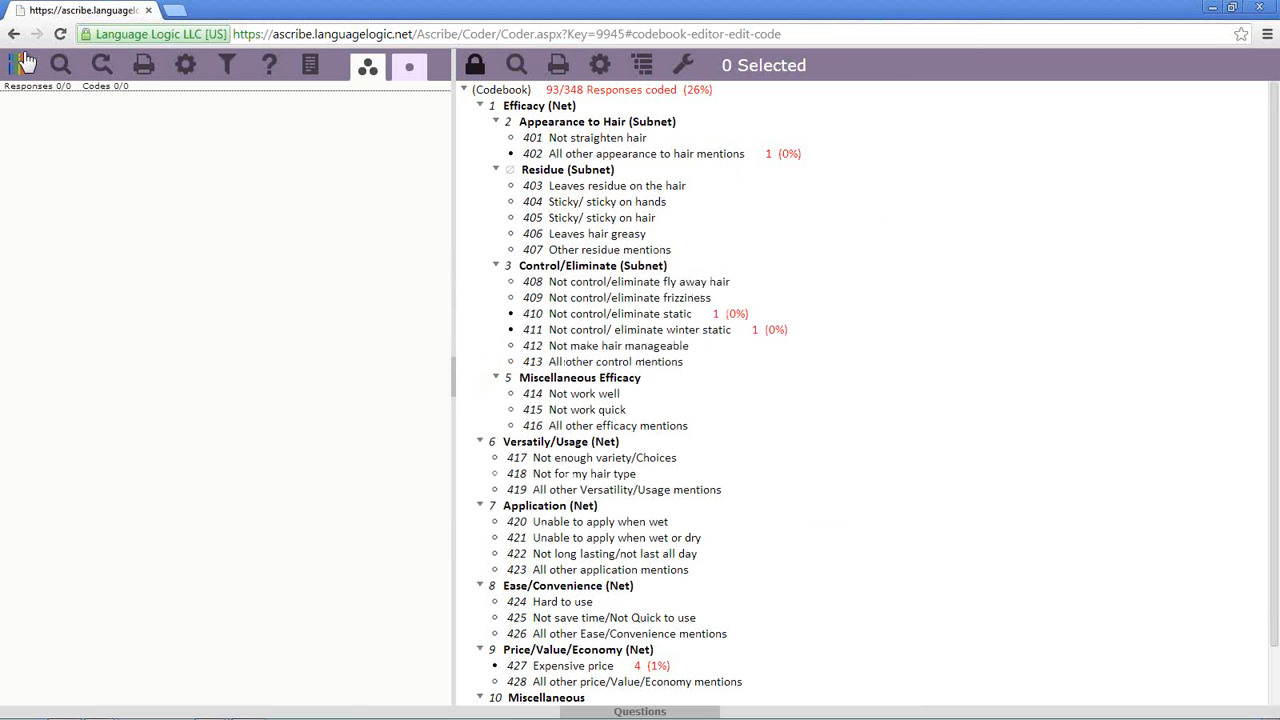
Return to the Webinar February 2014 question list and reopen question q8 in Ascribe Coder
{"action": "left_click", "coordinate": [18, 65]}
{"action": "left_click", "coordinate": [40, 72]}
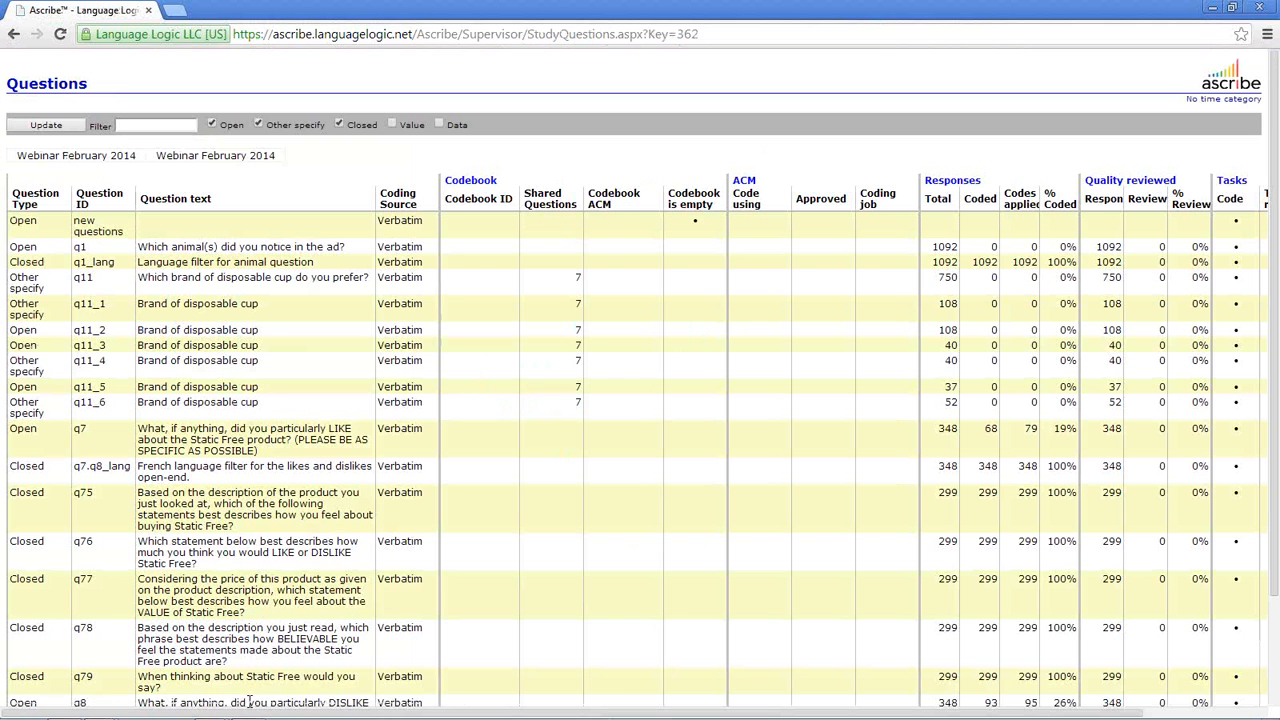
{"action": "right_click", "coordinate": [249, 703]}
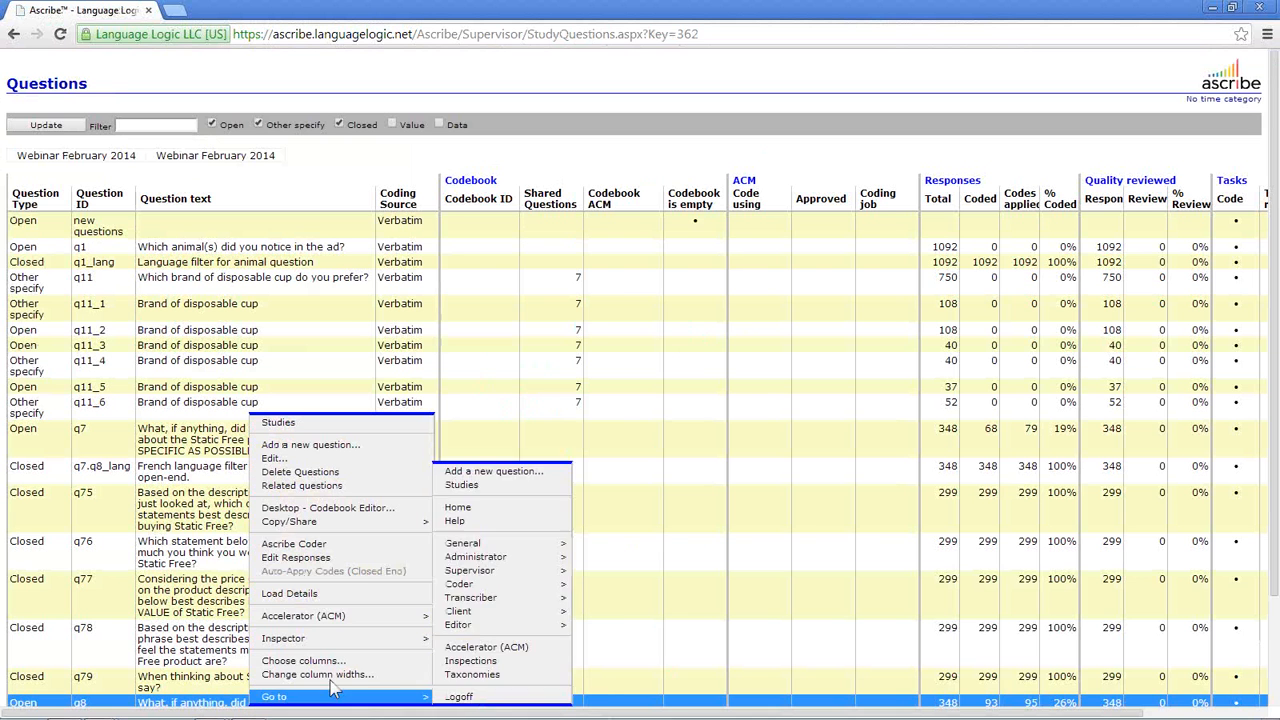
{"action": "left_click", "coordinate": [361, 547]}
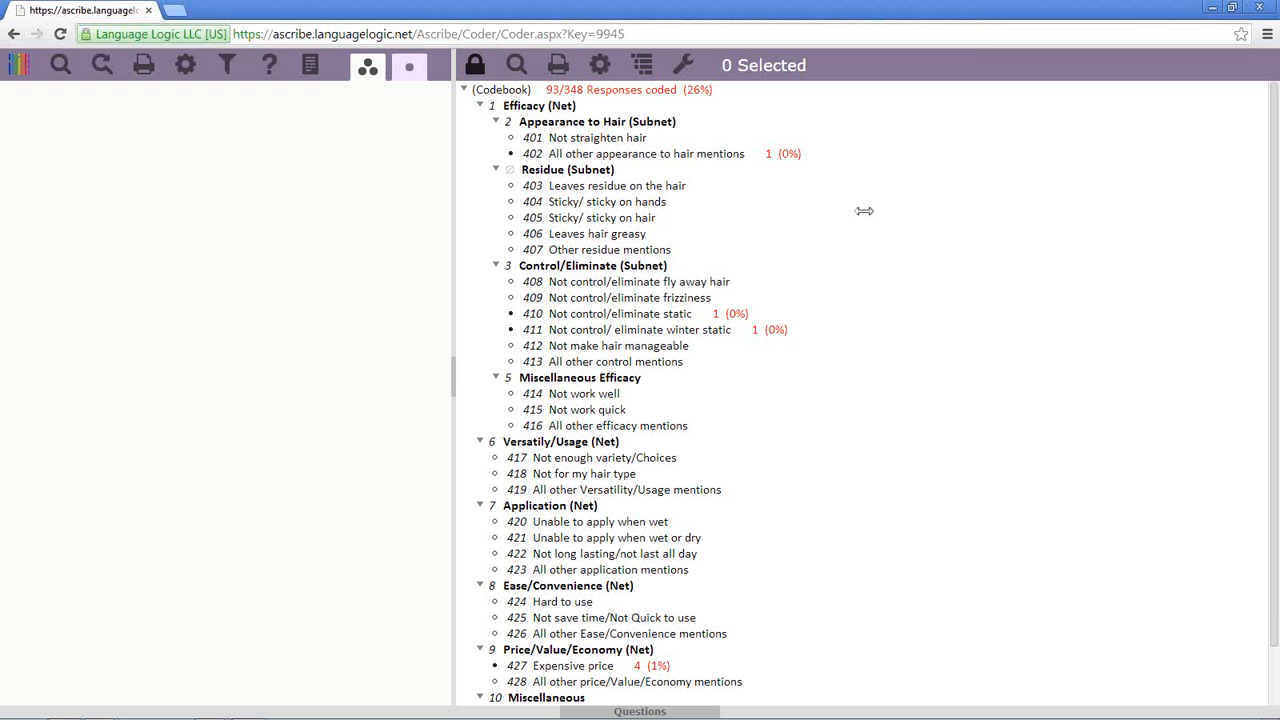
Open the codebook settings and switch the codes' Regular expression display on and back off
{"action": "left_click", "coordinate": [601, 66]}
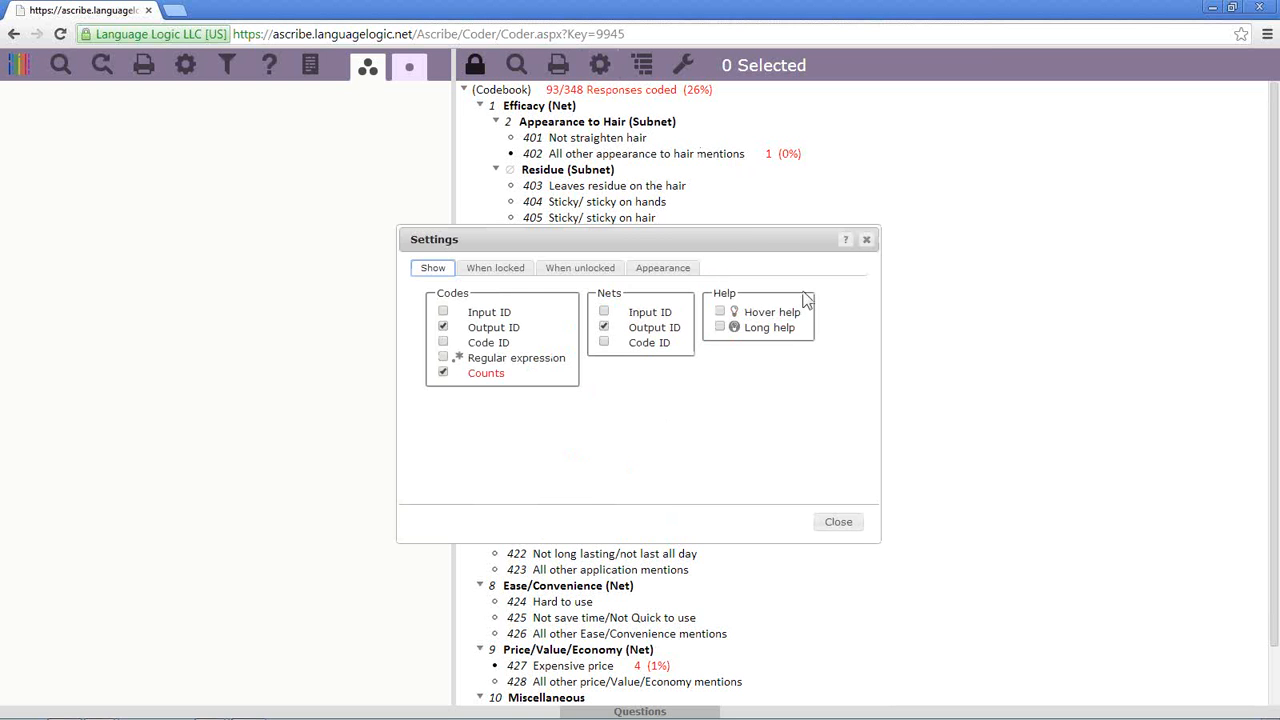
{"action": "left_click_drag", "start_coordinate": [775, 240], "coordinate": [1090, 199]}
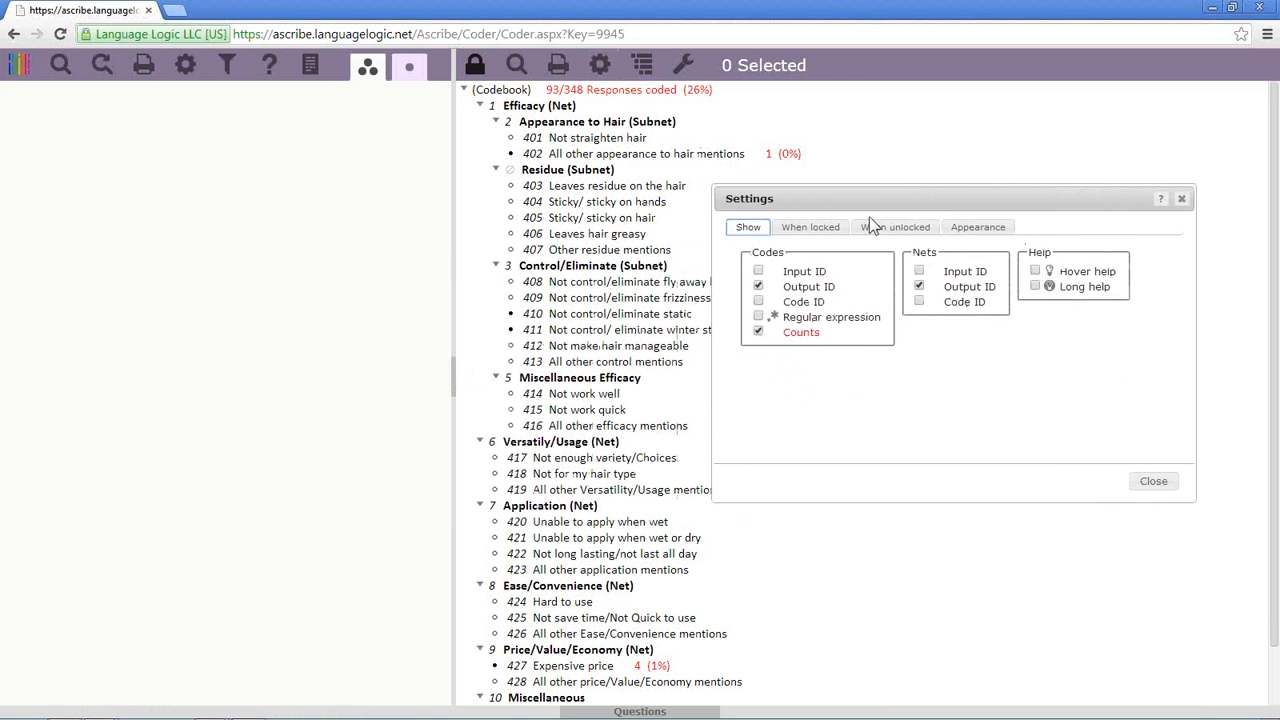
{"action": "left_click_drag", "start_coordinate": [880, 198], "coordinate": [811, 154]}
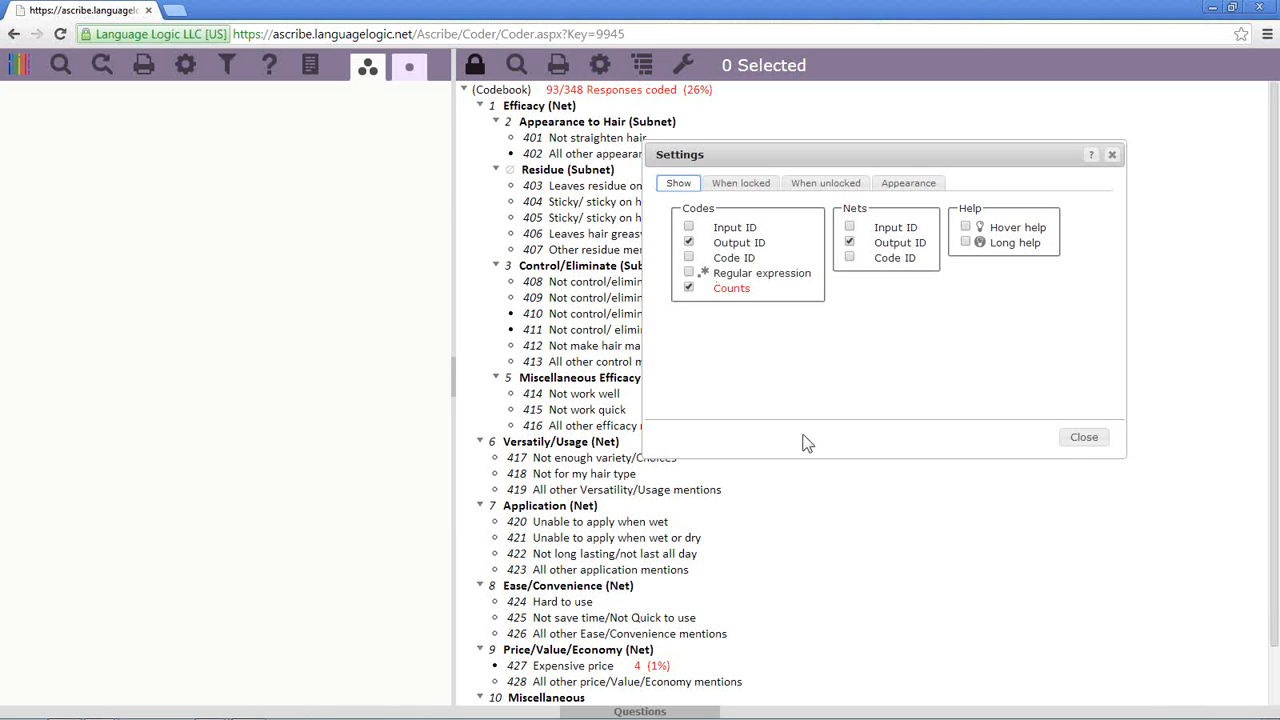
{"action": "left_click", "coordinate": [688, 242]}
{"action": "left_click", "coordinate": [689, 272]}
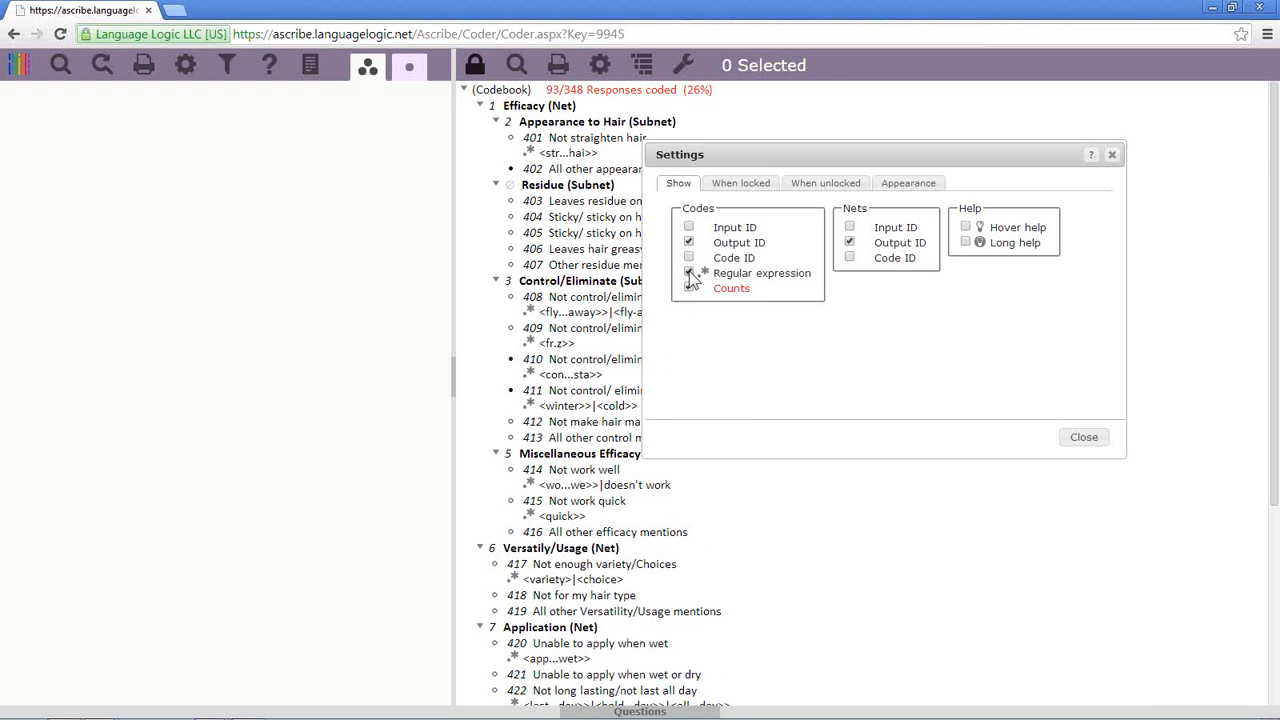
{"action": "left_click", "coordinate": [689, 272]}
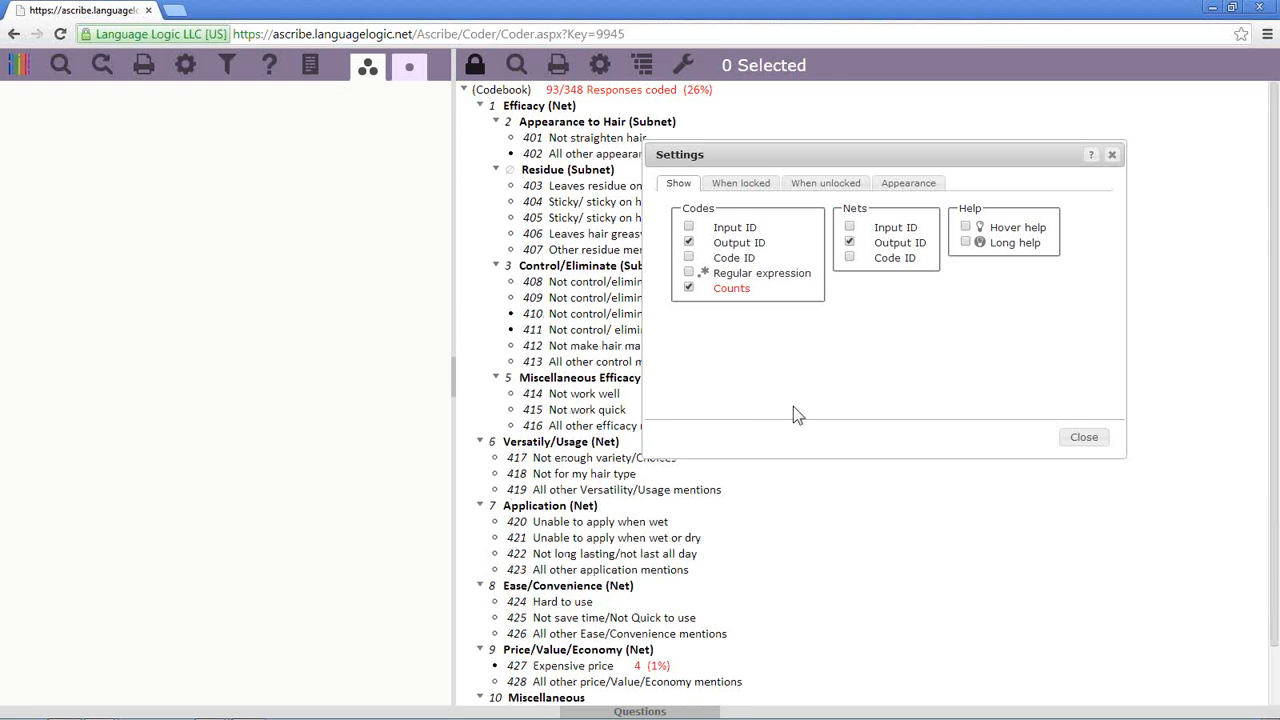
Show the codebook's hover help and long help, and hide both again
{"action": "left_click_drag", "start_coordinate": [894, 156], "coordinate": [1000, 222]}
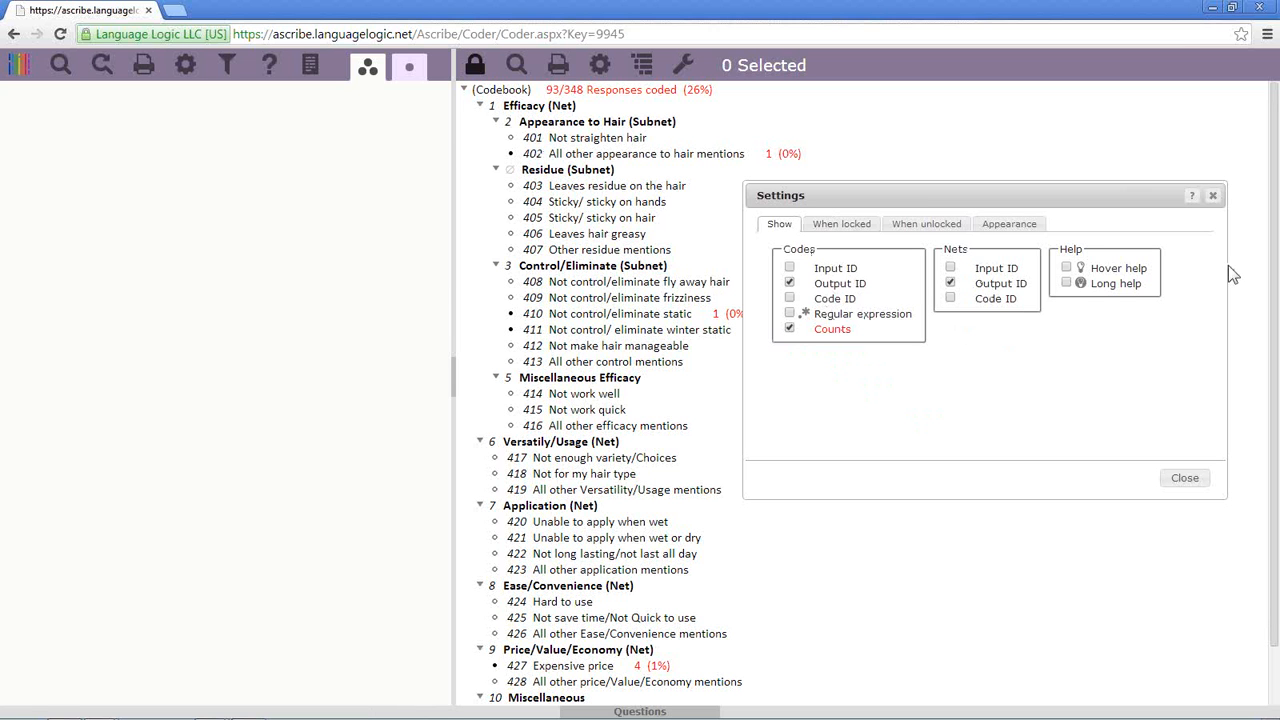
{"action": "left_click", "coordinate": [1066, 284]}
{"action": "left_click", "coordinate": [1066, 268]}
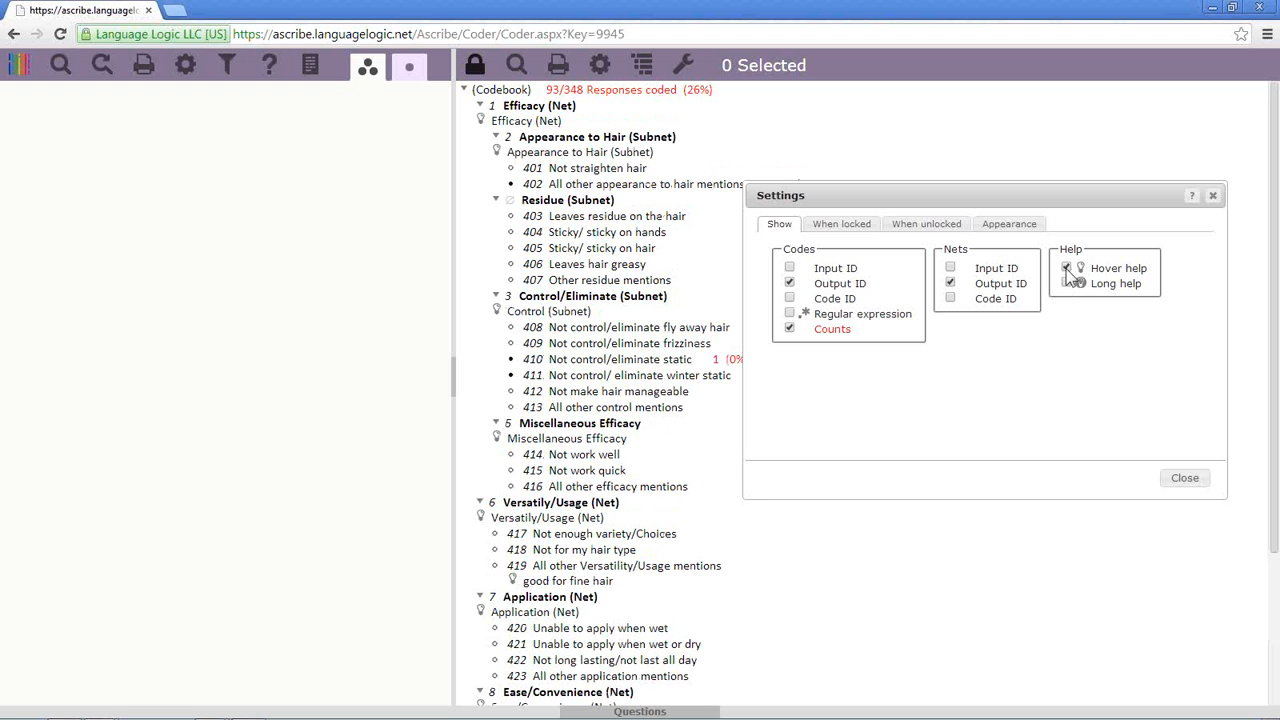
{"action": "left_click", "coordinate": [1066, 283]}
{"action": "left_click", "coordinate": [1067, 268]}
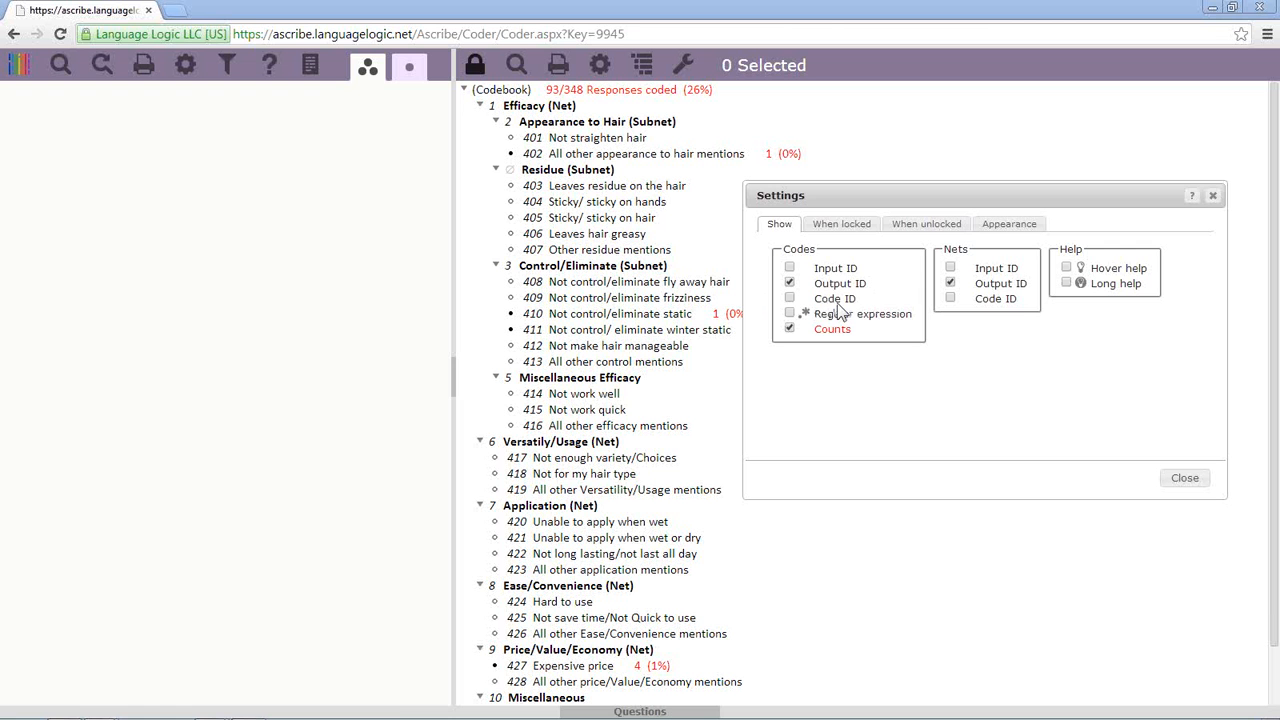
In the settings for the locked codebook, switch Borders on and back off
{"action": "left_click", "coordinate": [864, 226]}
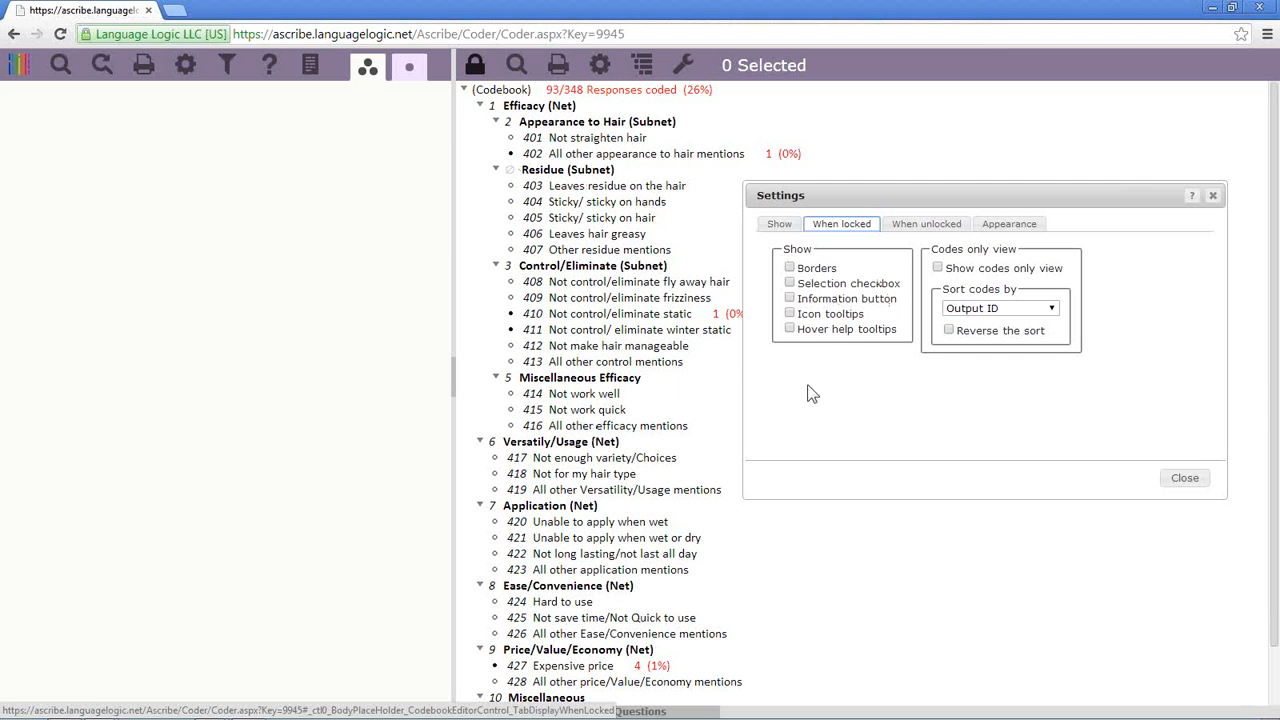
{"action": "left_click", "coordinate": [790, 268]}
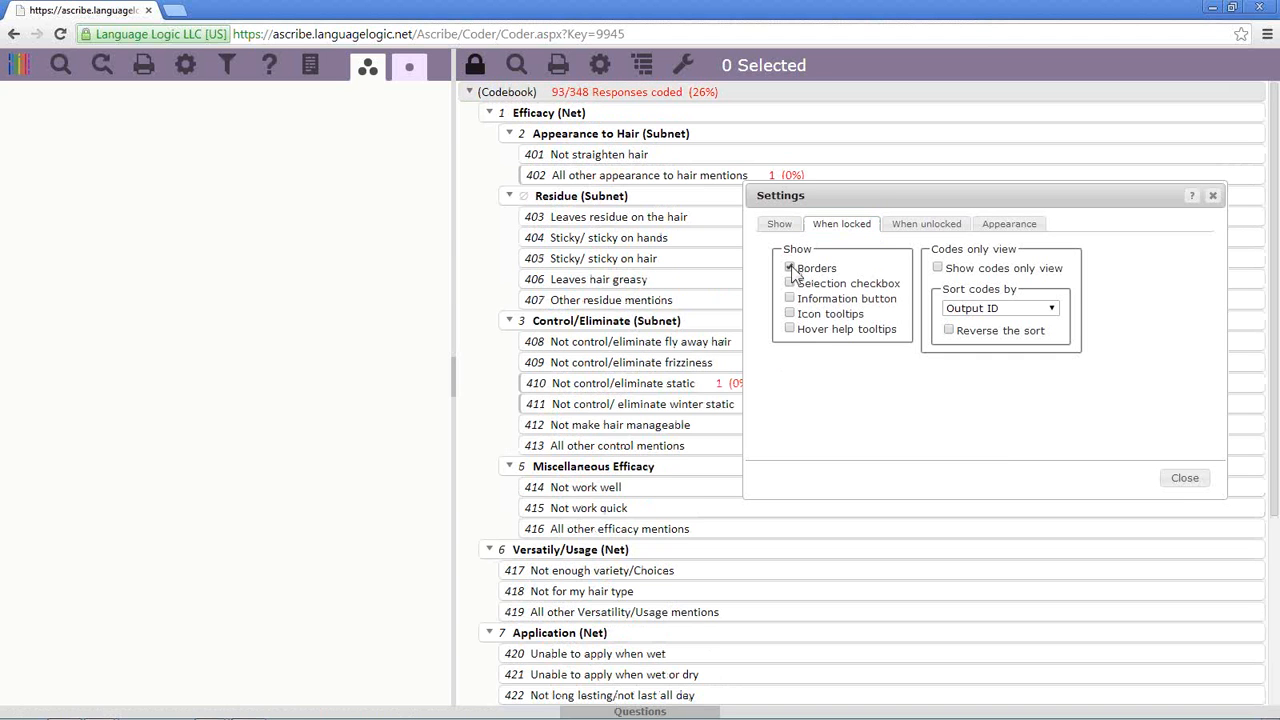
{"action": "left_click", "coordinate": [790, 268]}
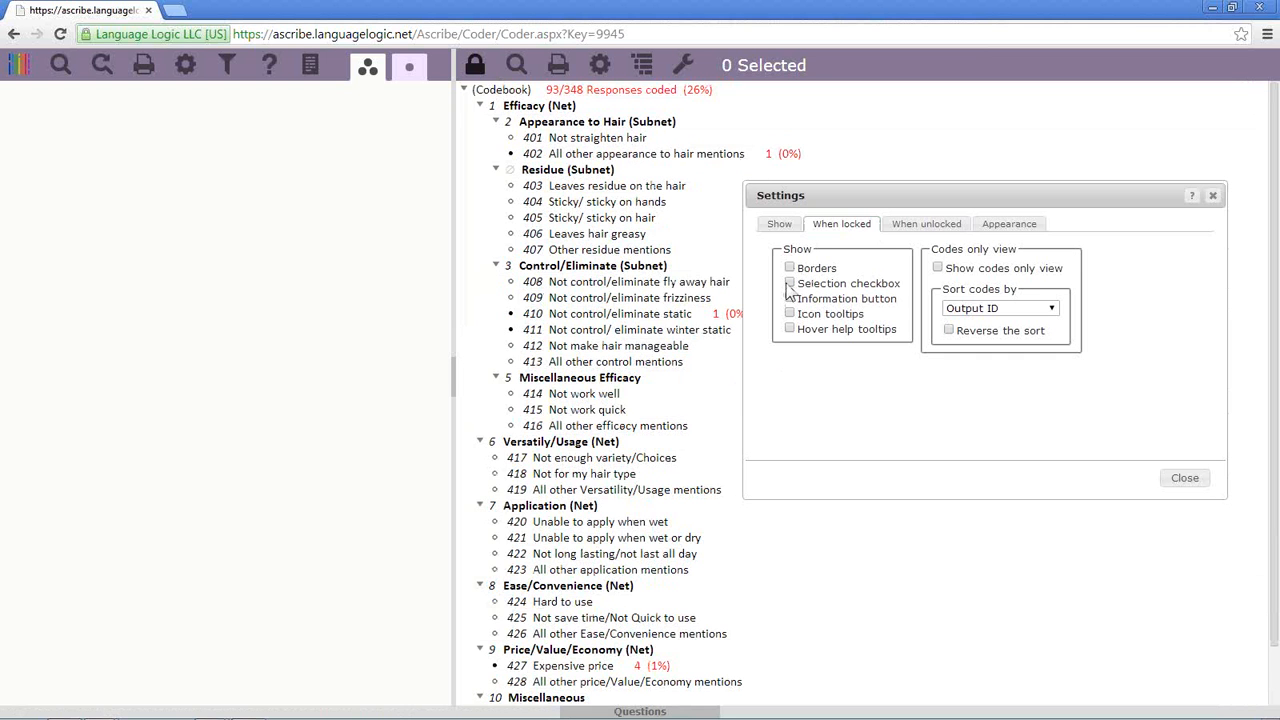
Enable the selection checkbox for the locked codebook, try it on code 405, and disable it again
{"action": "left_click", "coordinate": [790, 284]}
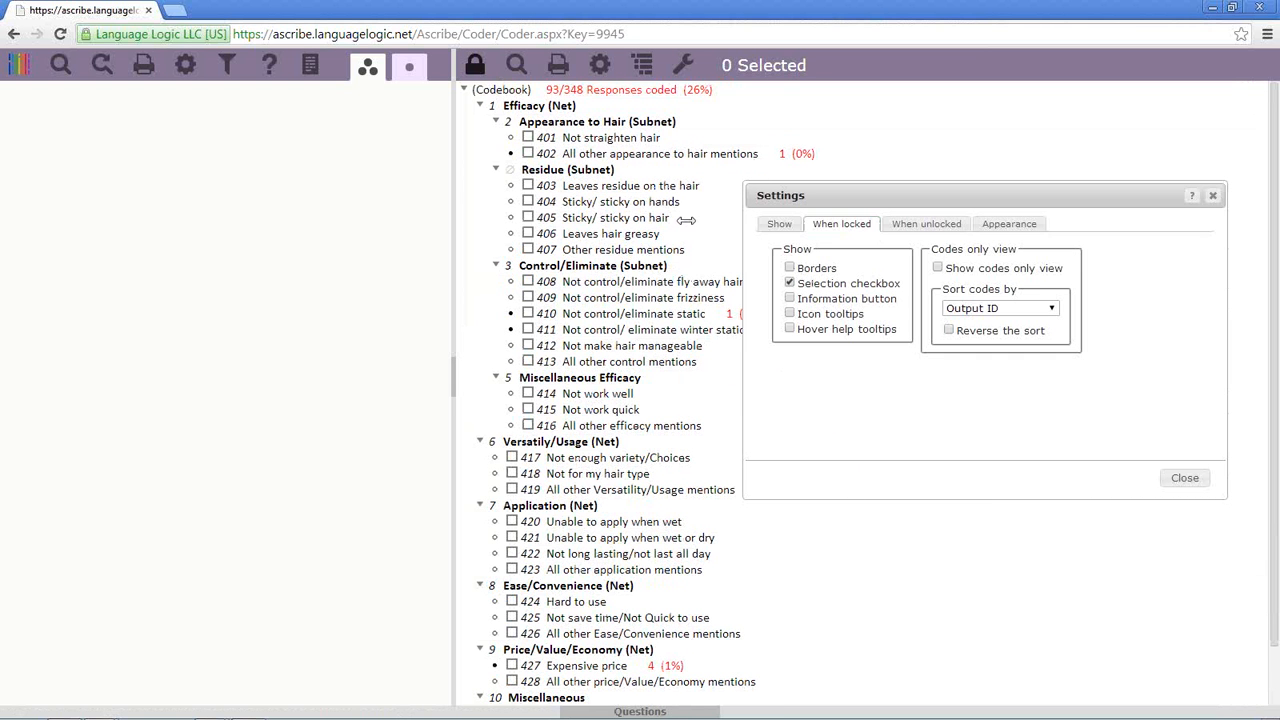
{"action": "left_click", "coordinate": [529, 218]}
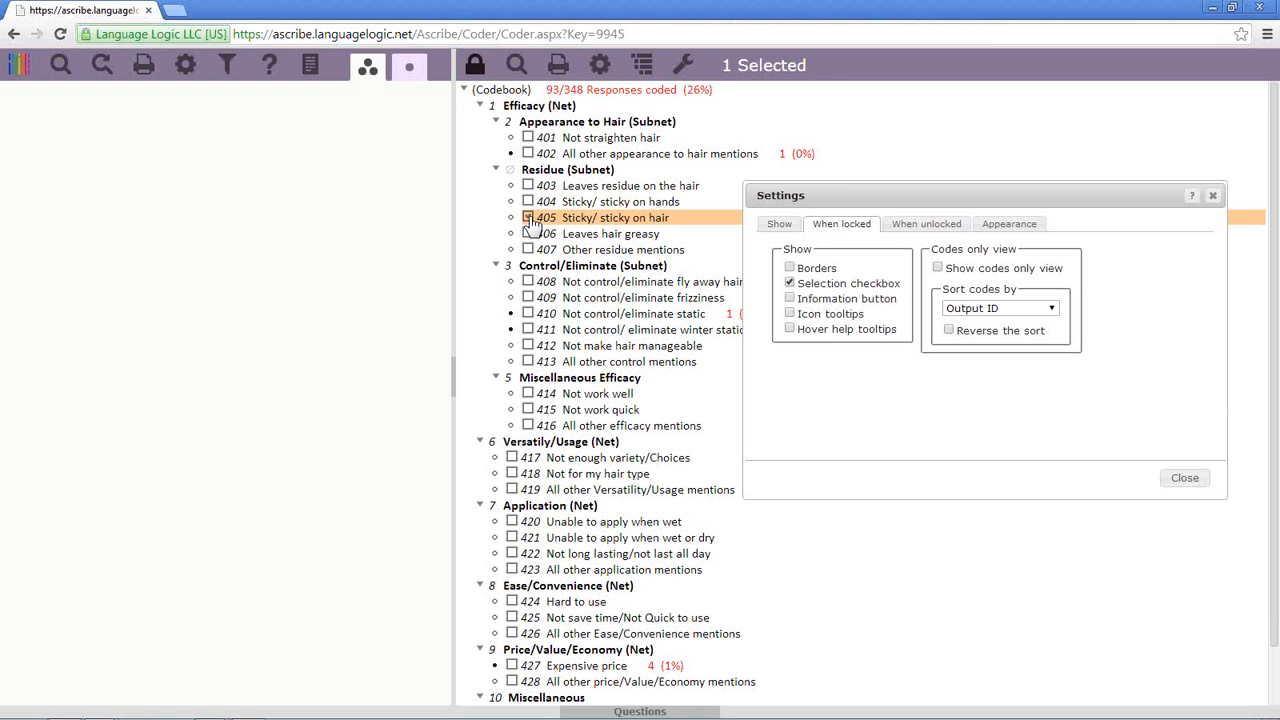
{"action": "left_click", "coordinate": [529, 218]}
{"action": "left_click", "coordinate": [529, 218]}
{"action": "left_click", "coordinate": [529, 218]}
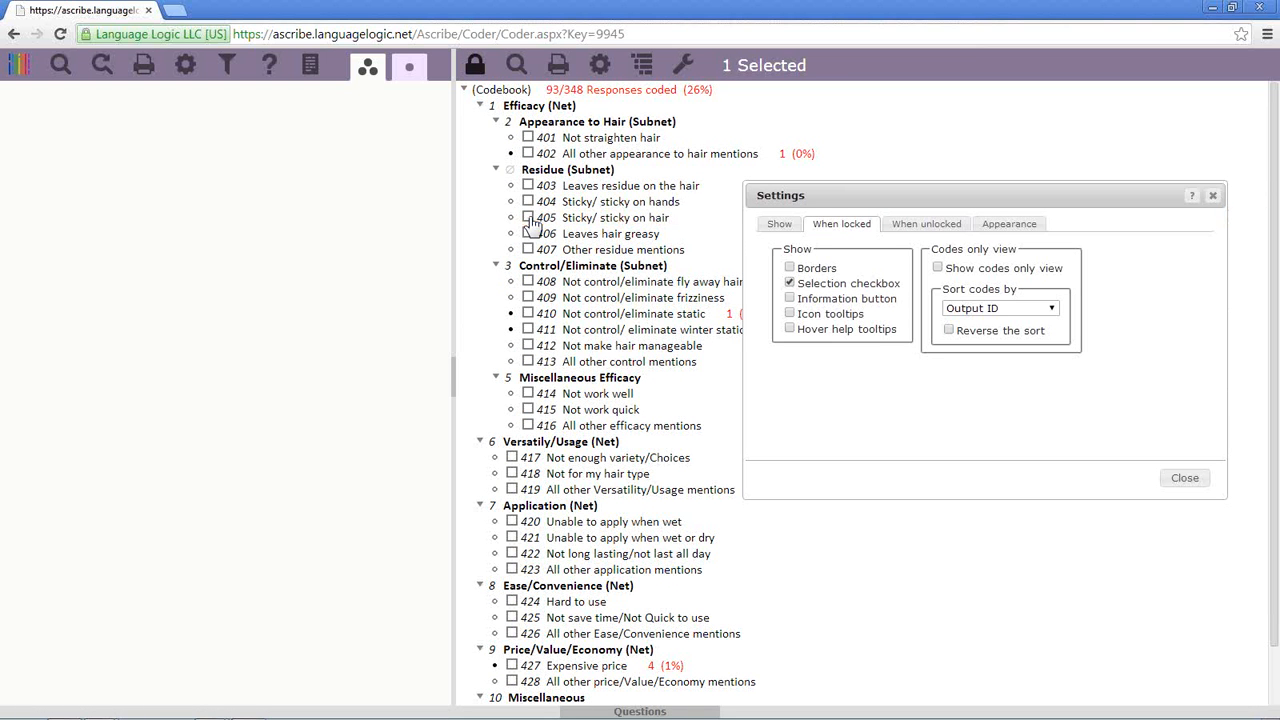
{"action": "left_click", "coordinate": [790, 284]}
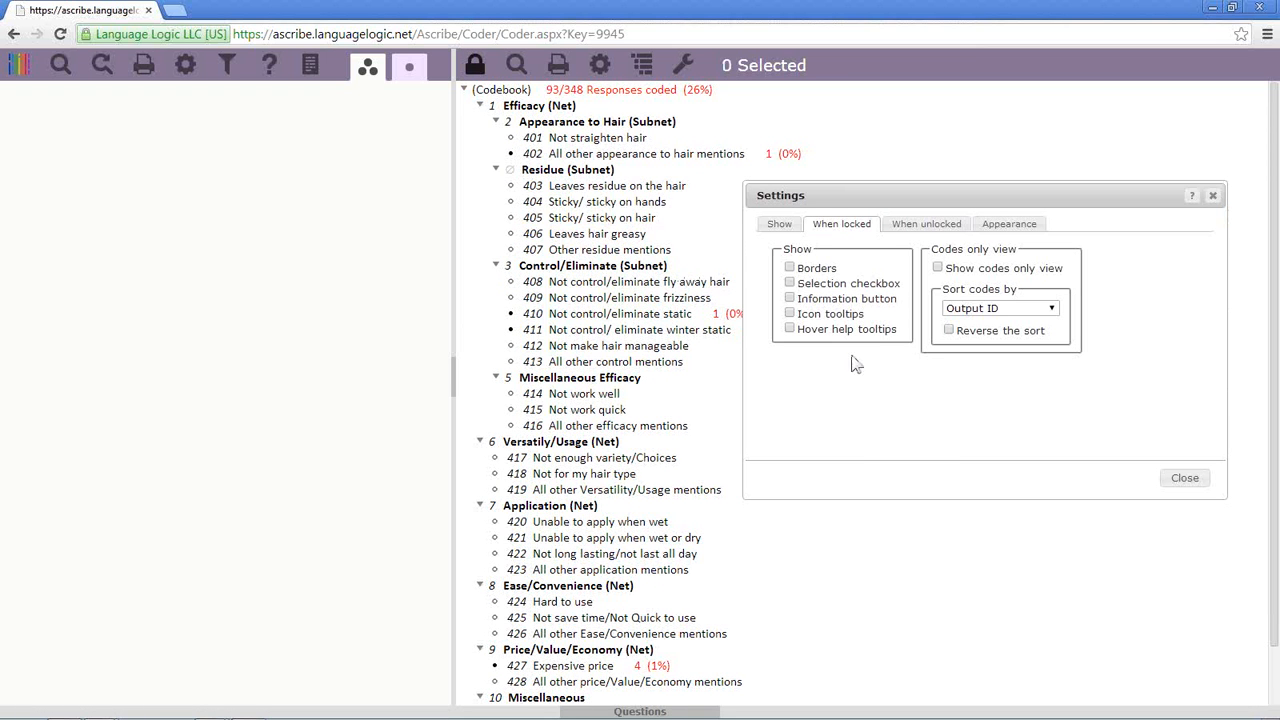
Enable the information button for the locked codebook, view the information for code 408, and disable it again
{"action": "left_click", "coordinate": [790, 298]}
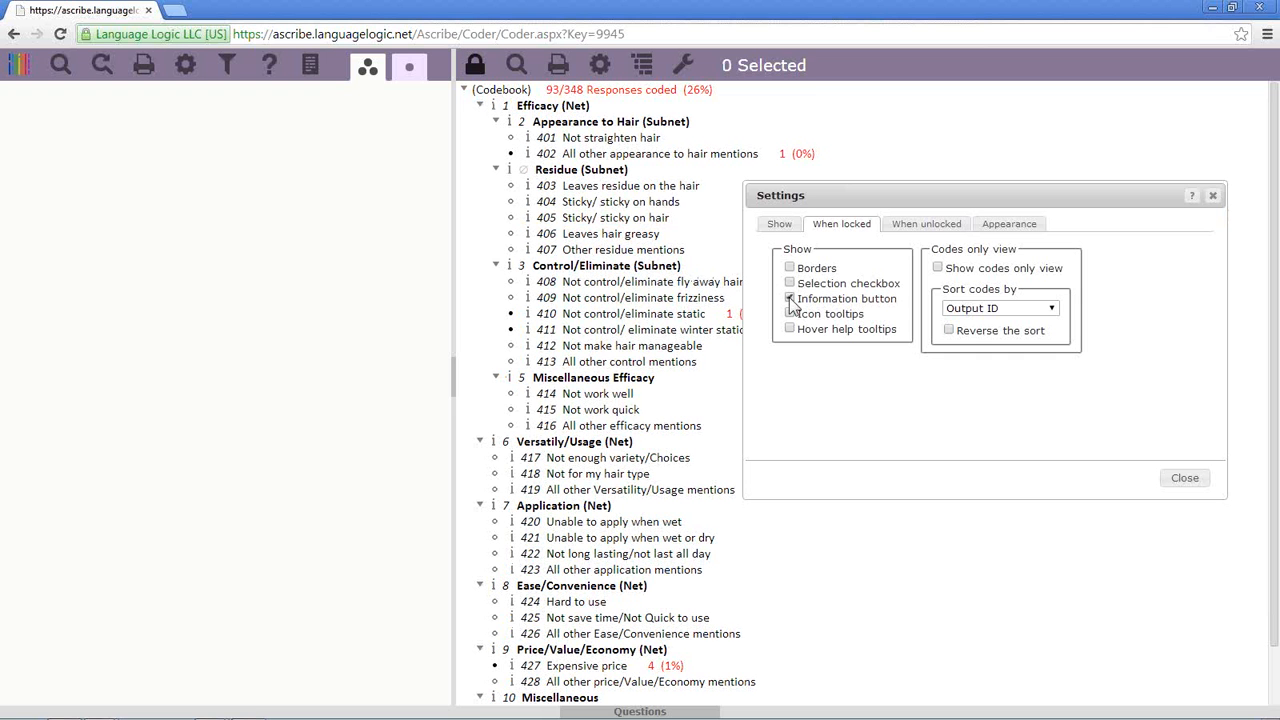
{"action": "left_click", "coordinate": [529, 284]}
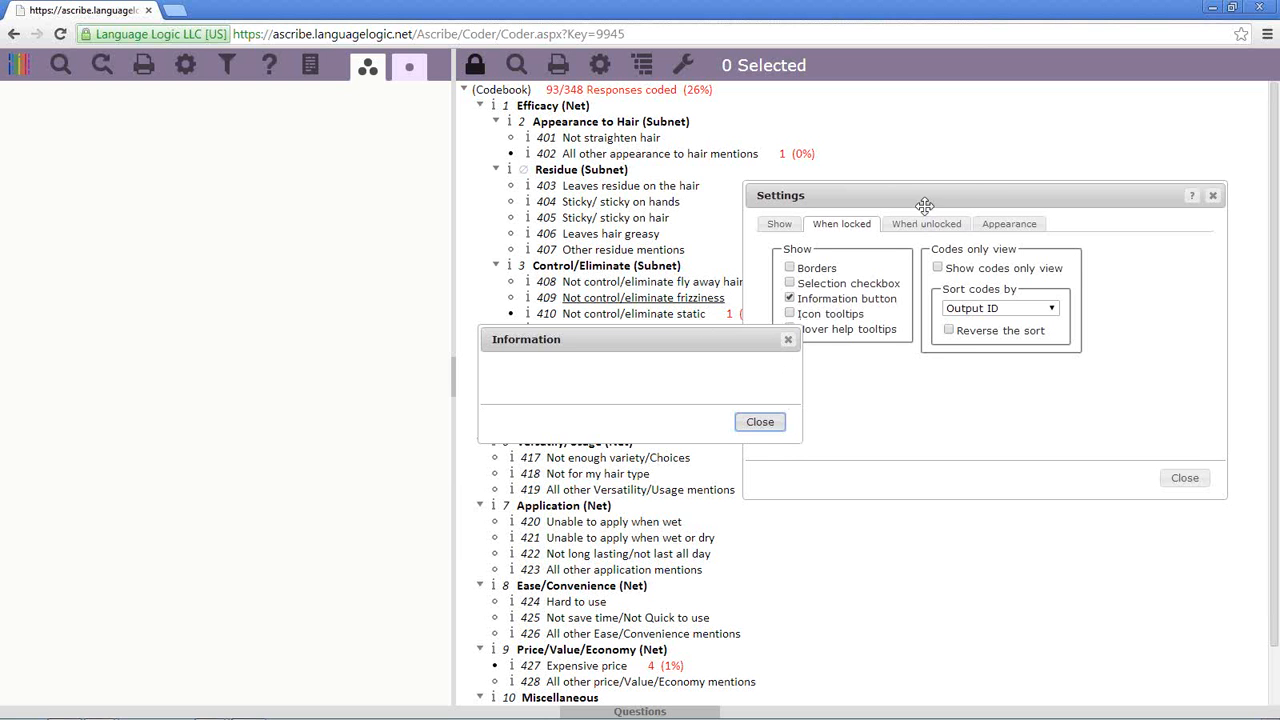
{"action": "left_click_drag", "start_coordinate": [886, 196], "coordinate": [142, 94]}
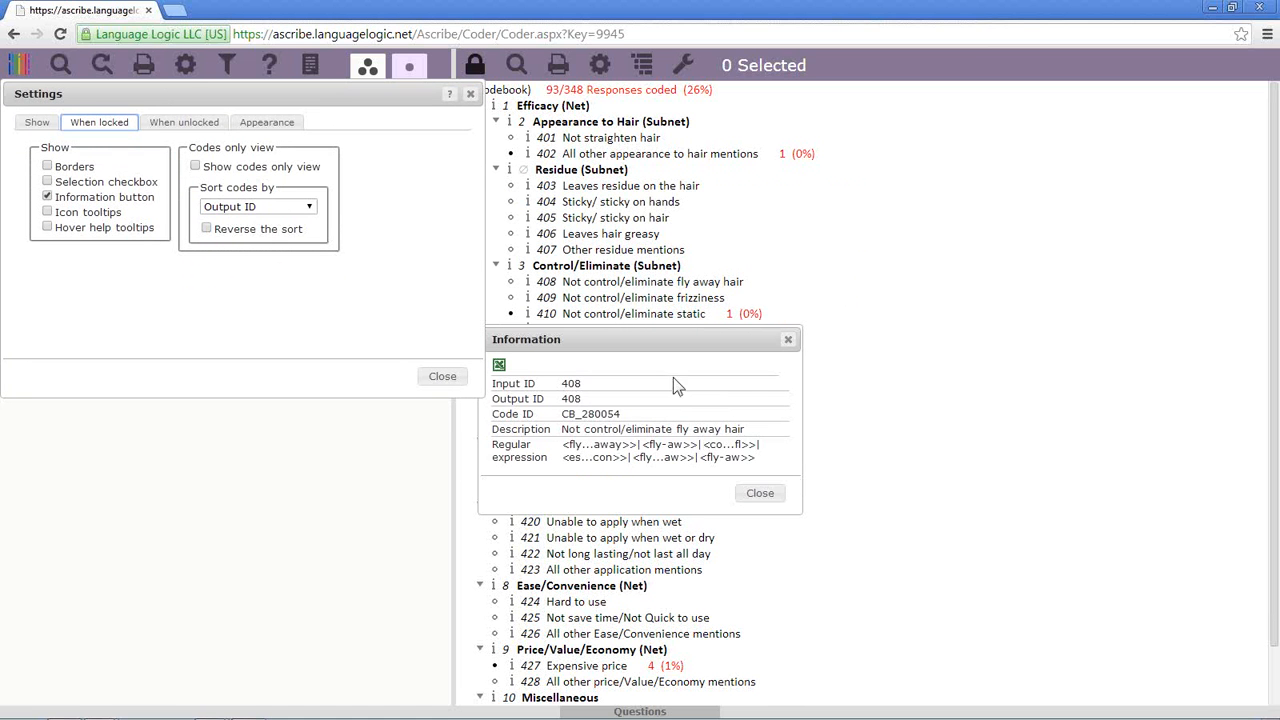
{"action": "left_click", "coordinate": [788, 341]}
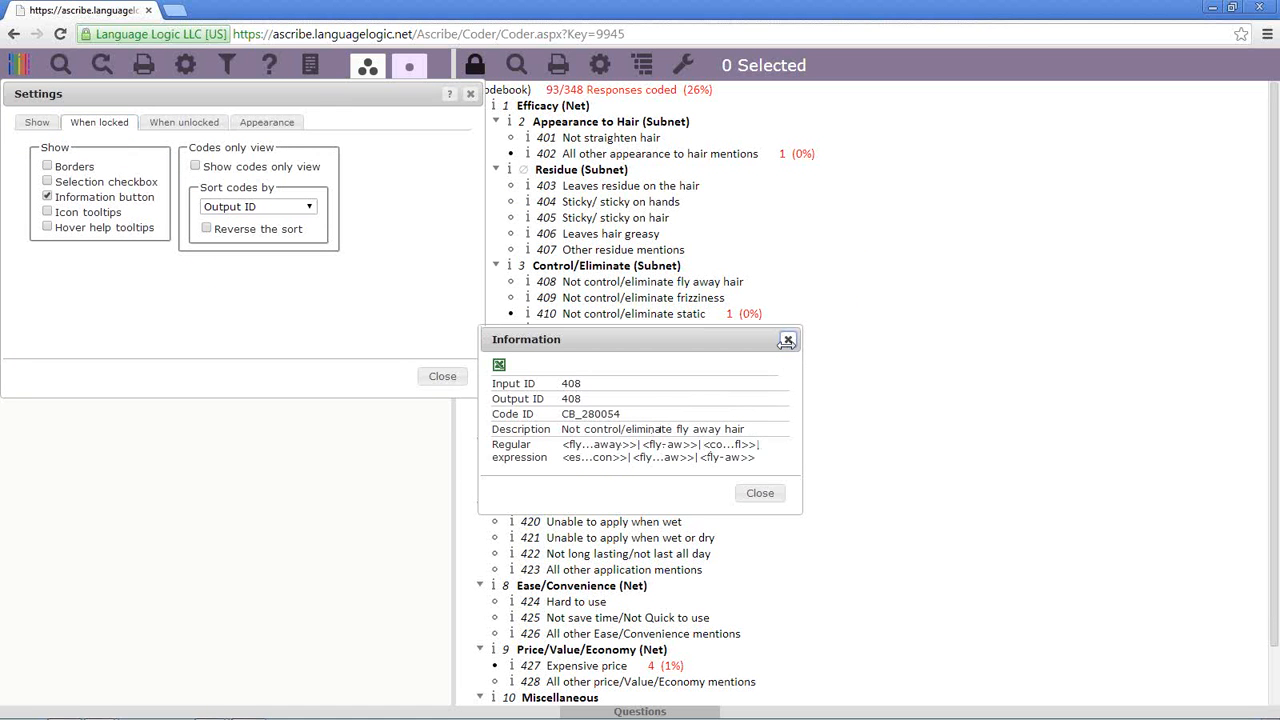
{"action": "left_click", "coordinate": [788, 340]}
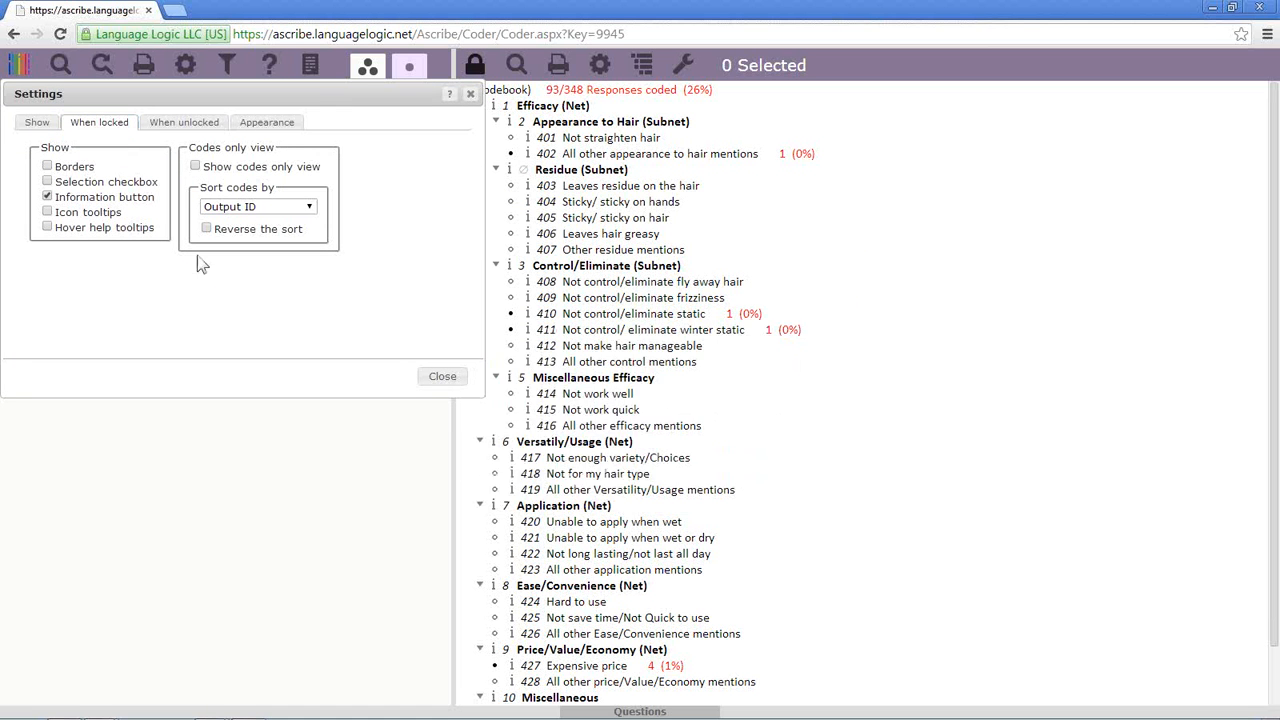
{"action": "left_click", "coordinate": [47, 197]}
Try Icon tooltips, replace them with Hover help tooltips, and check these on the Miscellaneous Efficacy and Ease/Convenience nets
{"action": "left_click", "coordinate": [47, 212]}
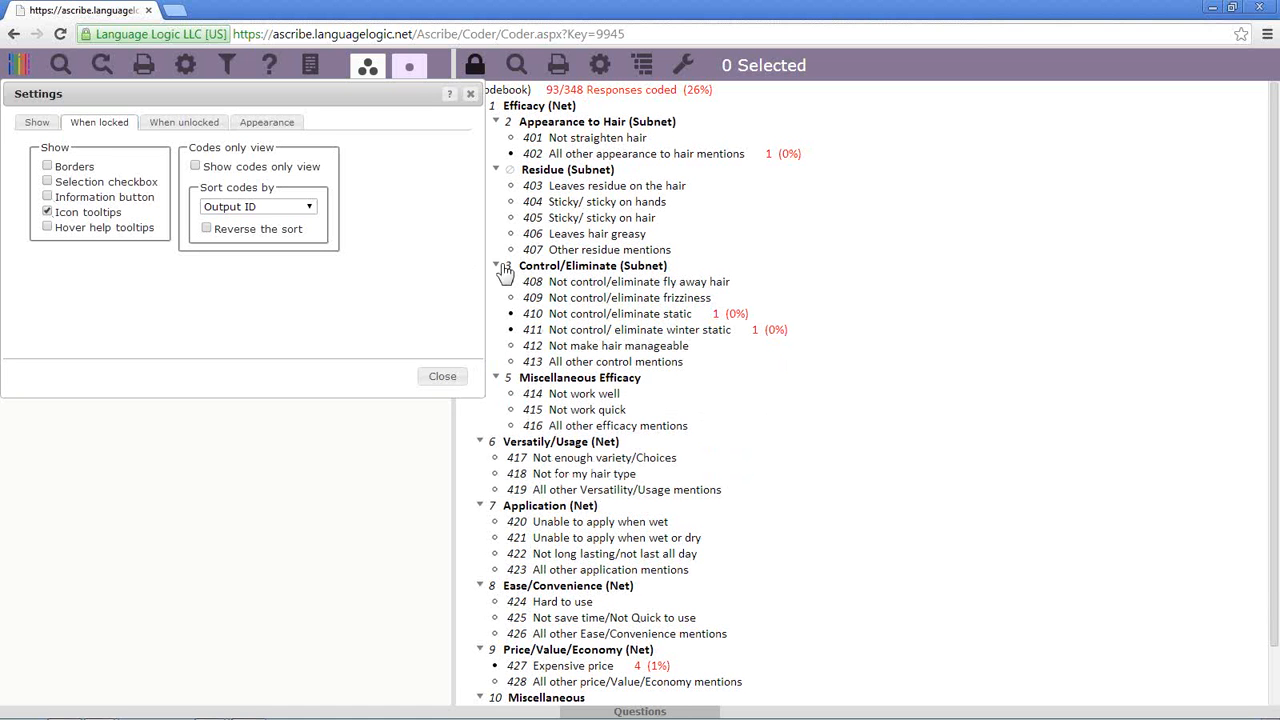
{"action": "left_click", "coordinate": [48, 213]}
{"action": "left_click", "coordinate": [47, 227]}
{"action": "mouse_move", "coordinate": [598, 263]}
{"action": "mouse_move", "coordinate": [560, 381]}
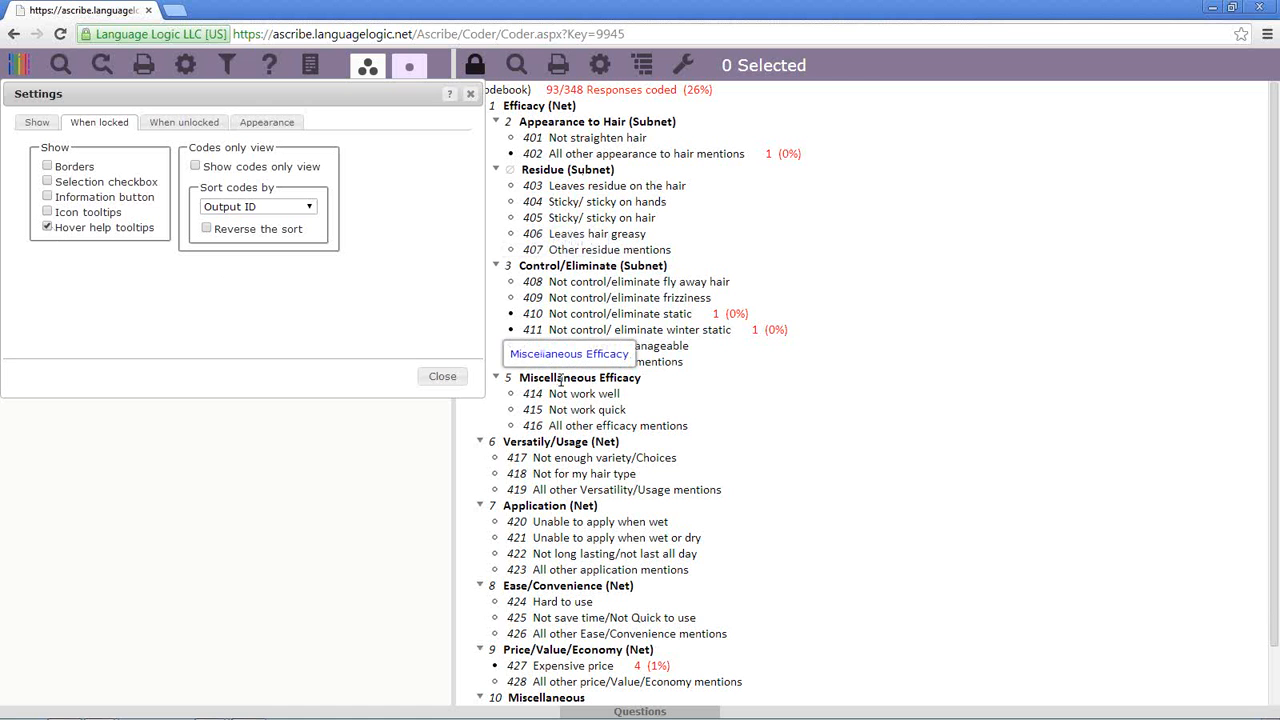
{"action": "mouse_move", "coordinate": [558, 508]}
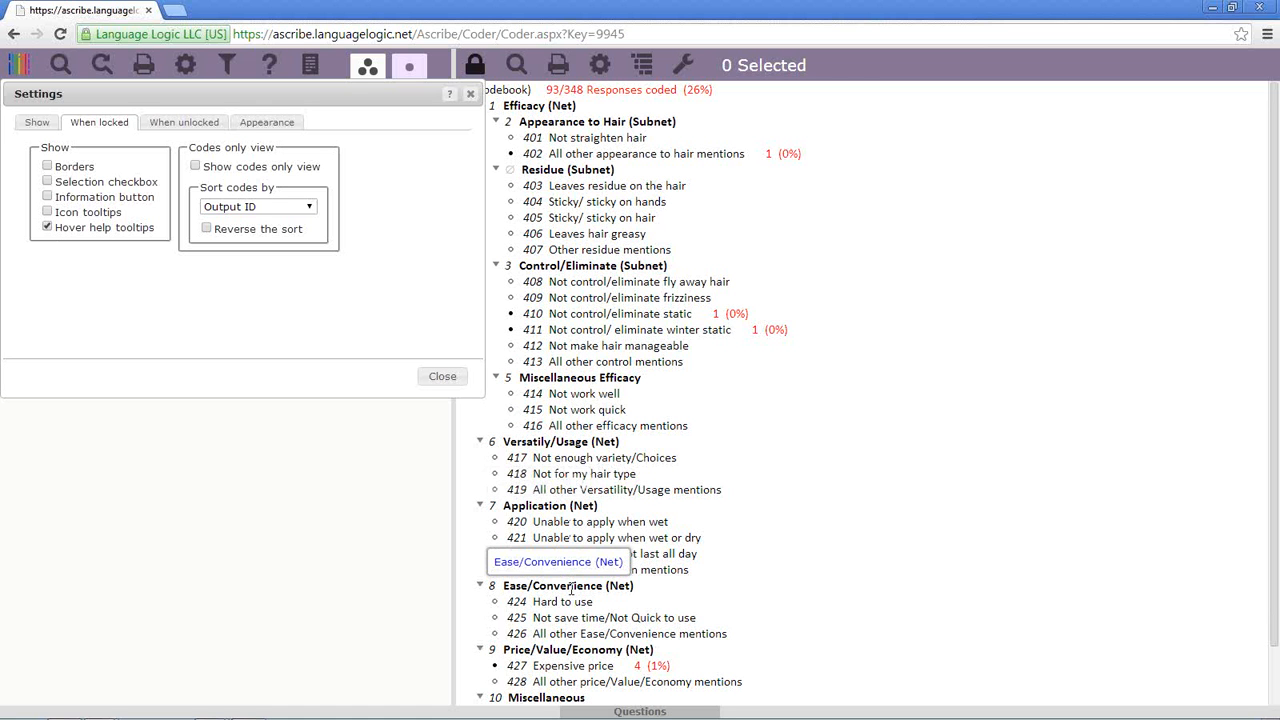
Set the hover help of code 409, Not control/eliminate frizziness, to "hover help", and turn Hover help tooltips off after checking it
{"action": "right_click", "coordinate": [640, 297]}
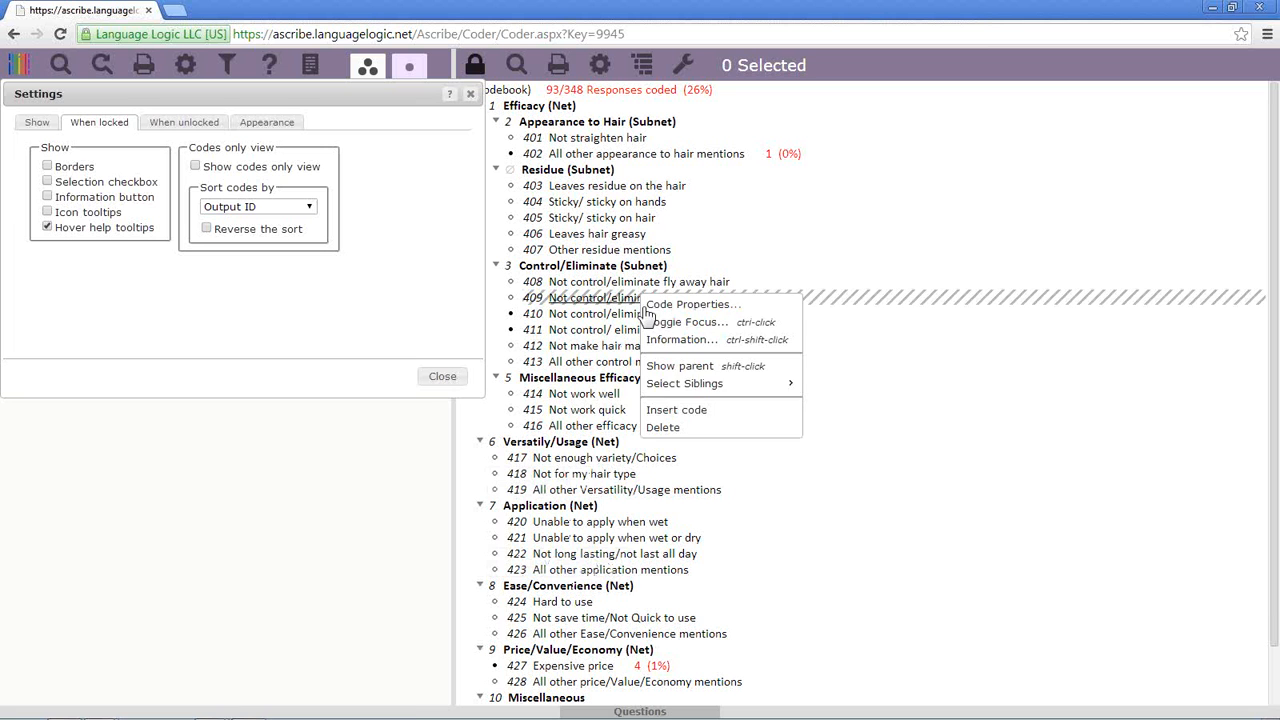
{"action": "left_click", "coordinate": [680, 305]}
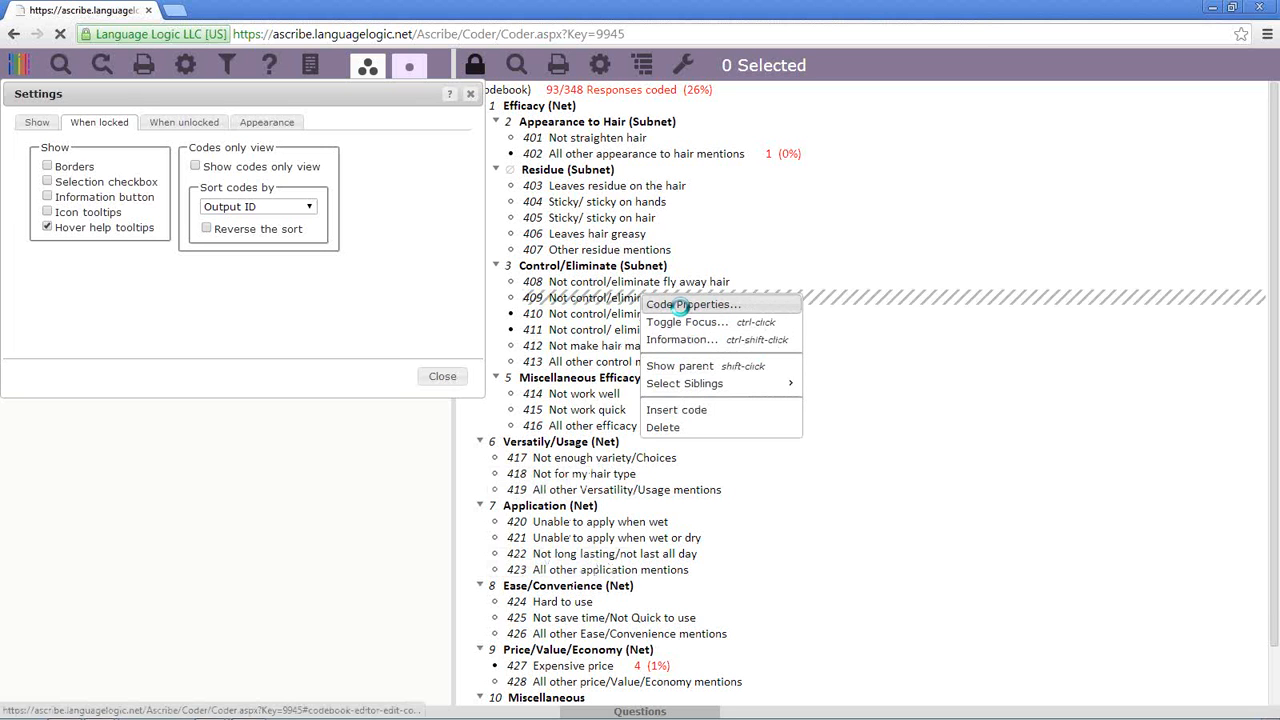
{"action": "type", "text": "no"}
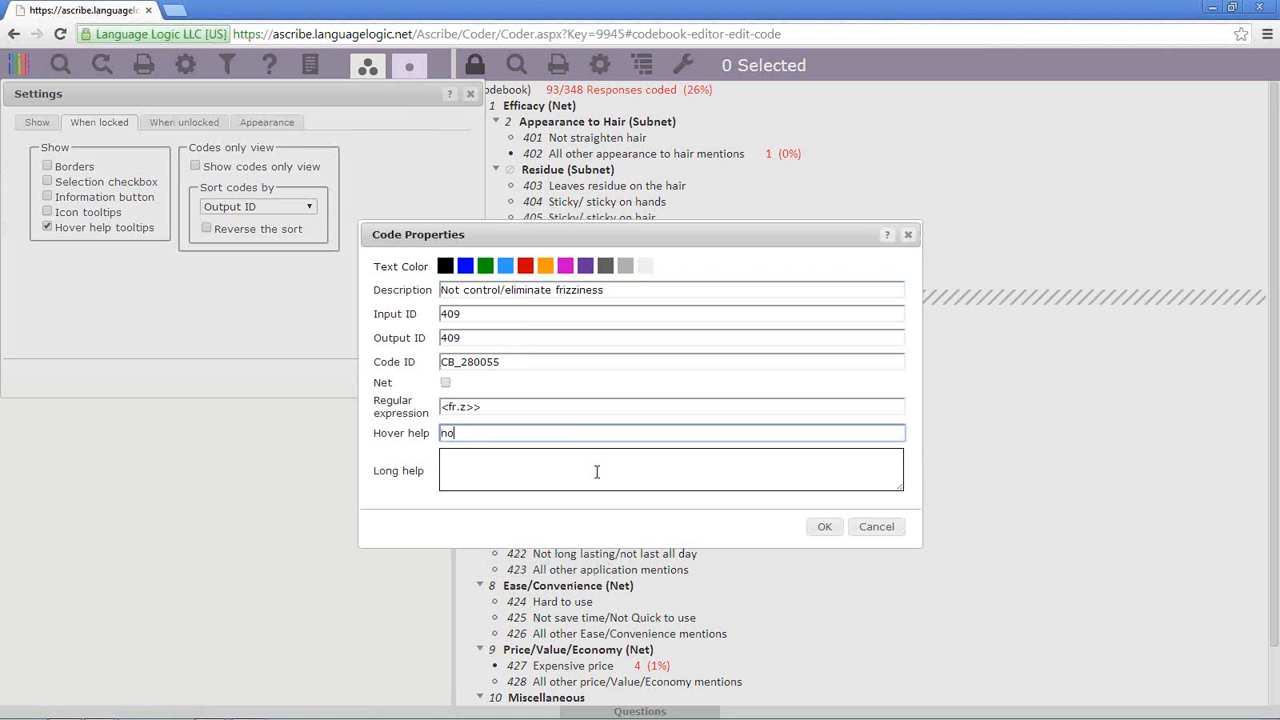
{"action": "type", "text": "ver help"}
{"action": "left_click", "coordinate": [825, 530]}
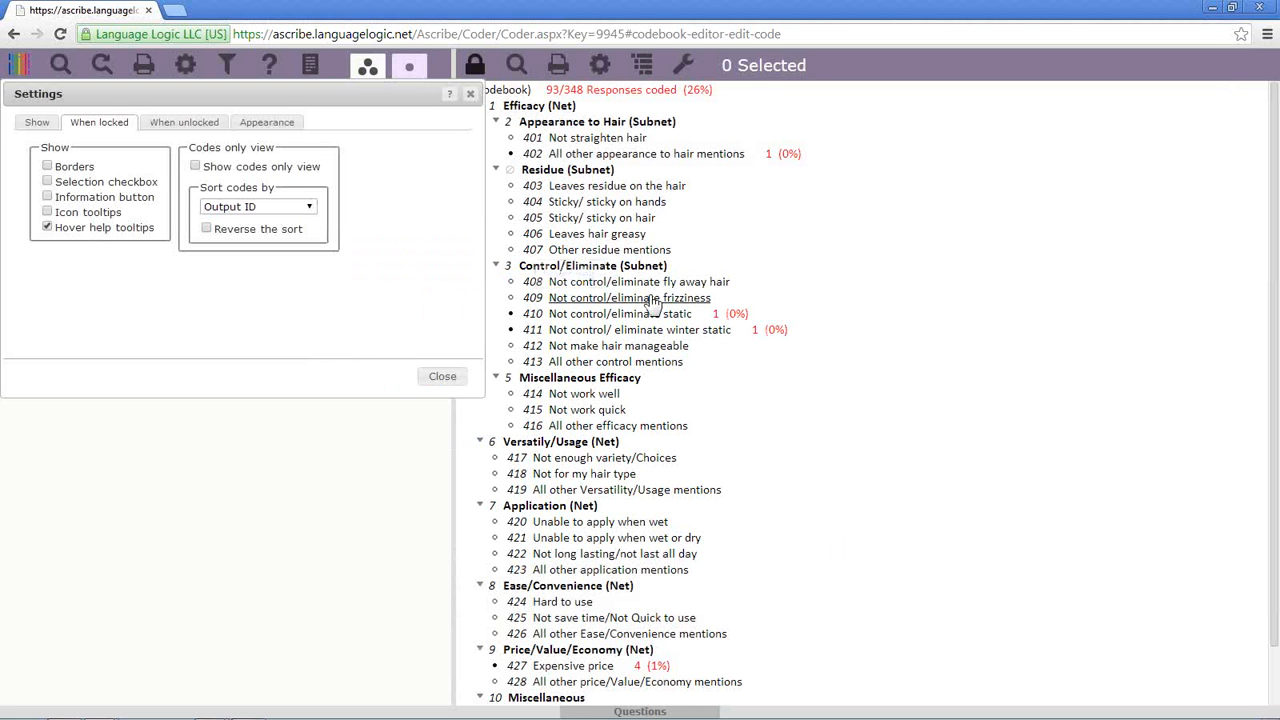
{"action": "mouse_move", "coordinate": [633, 304]}
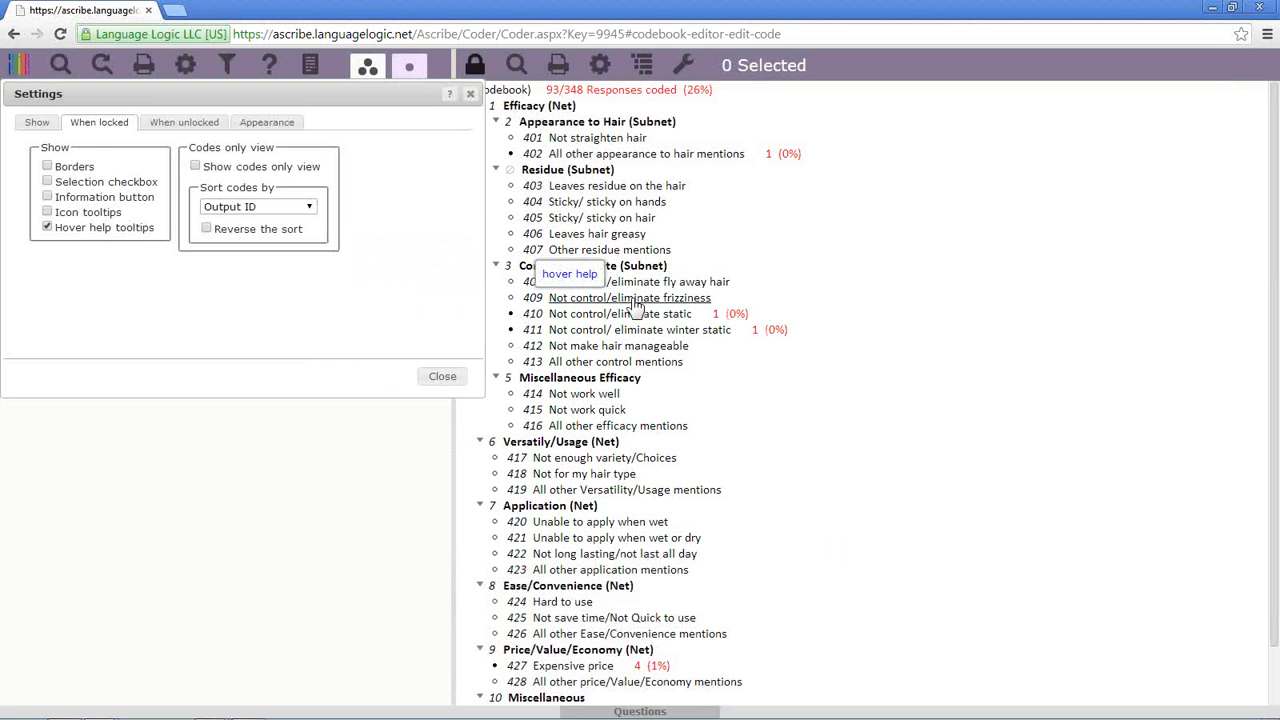
{"action": "left_click", "coordinate": [47, 227]}
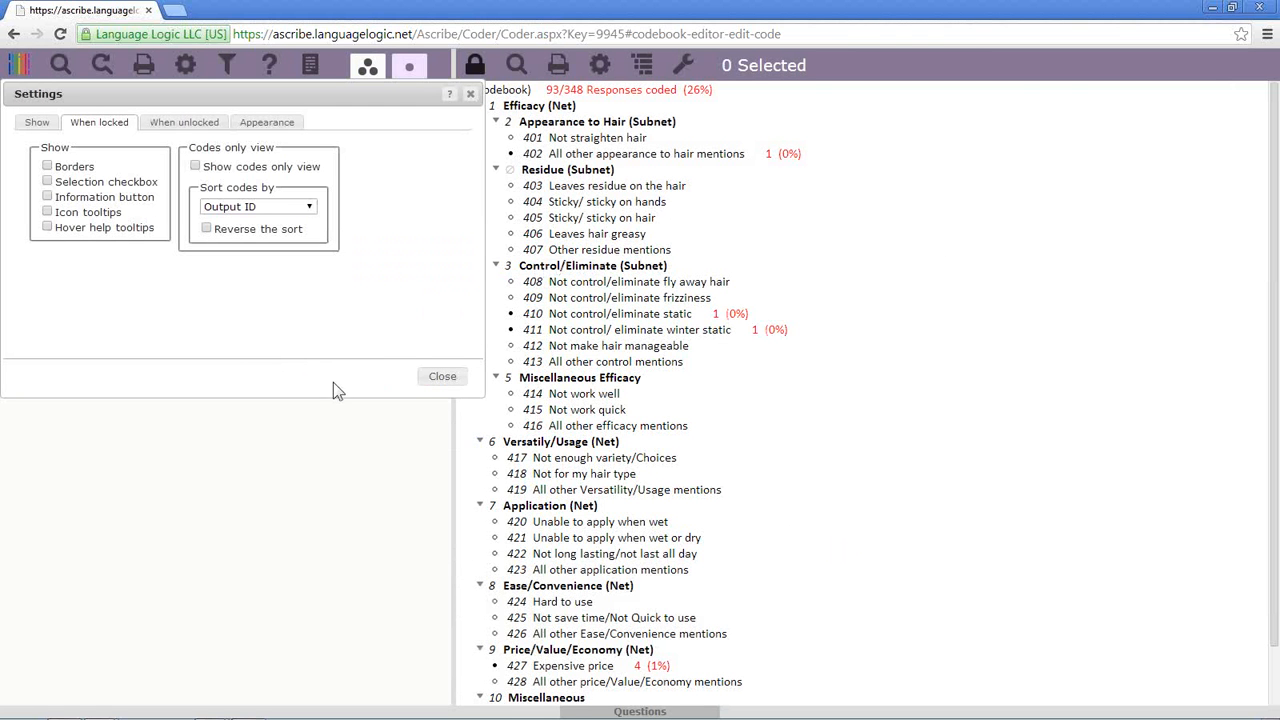
Enable the codes only view for the locked codebook and sort its codes by Description
{"action": "left_click", "coordinate": [196, 167]}
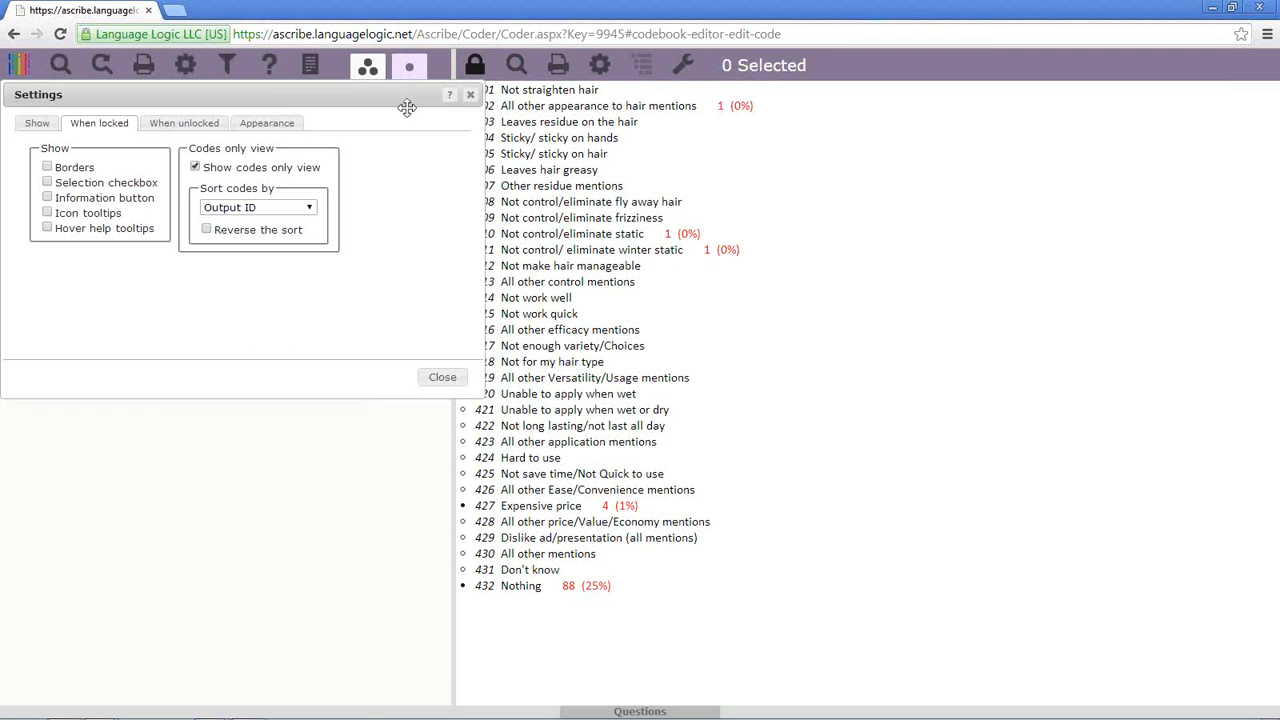
{"action": "left_click_drag", "start_coordinate": [407, 108], "coordinate": [1112, 126]}
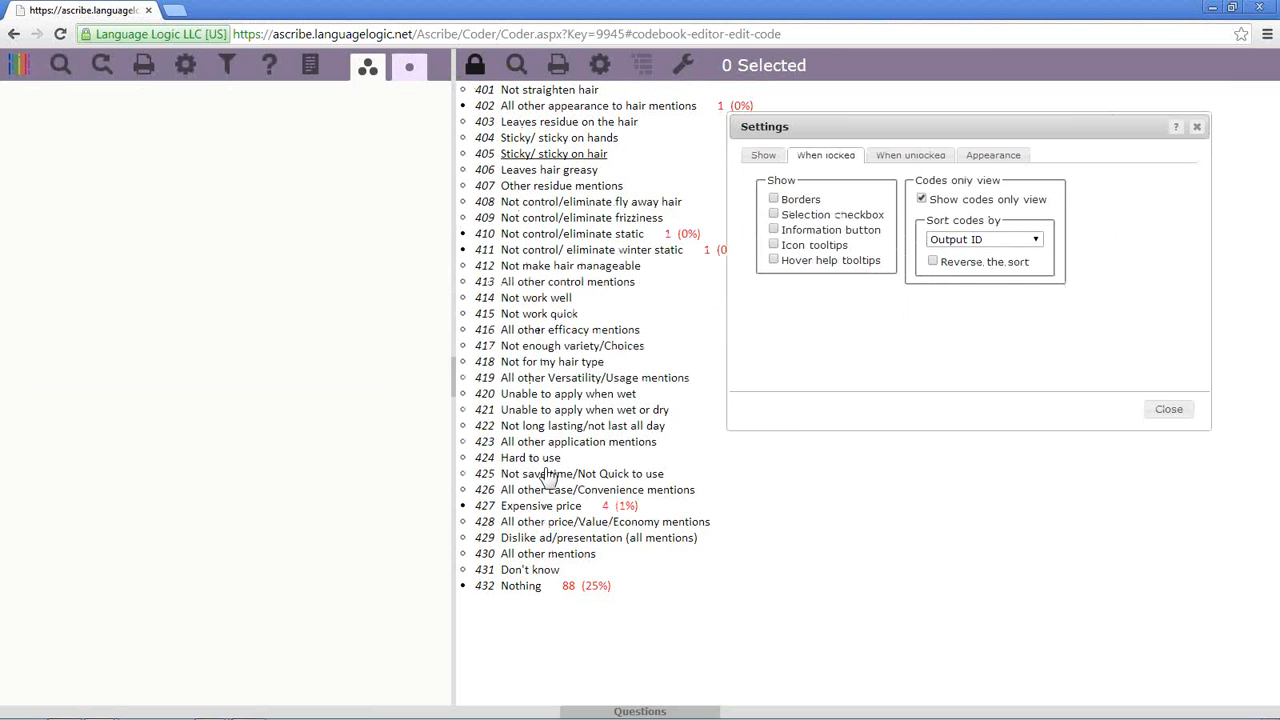
{"action": "left_click", "coordinate": [1038, 245]}
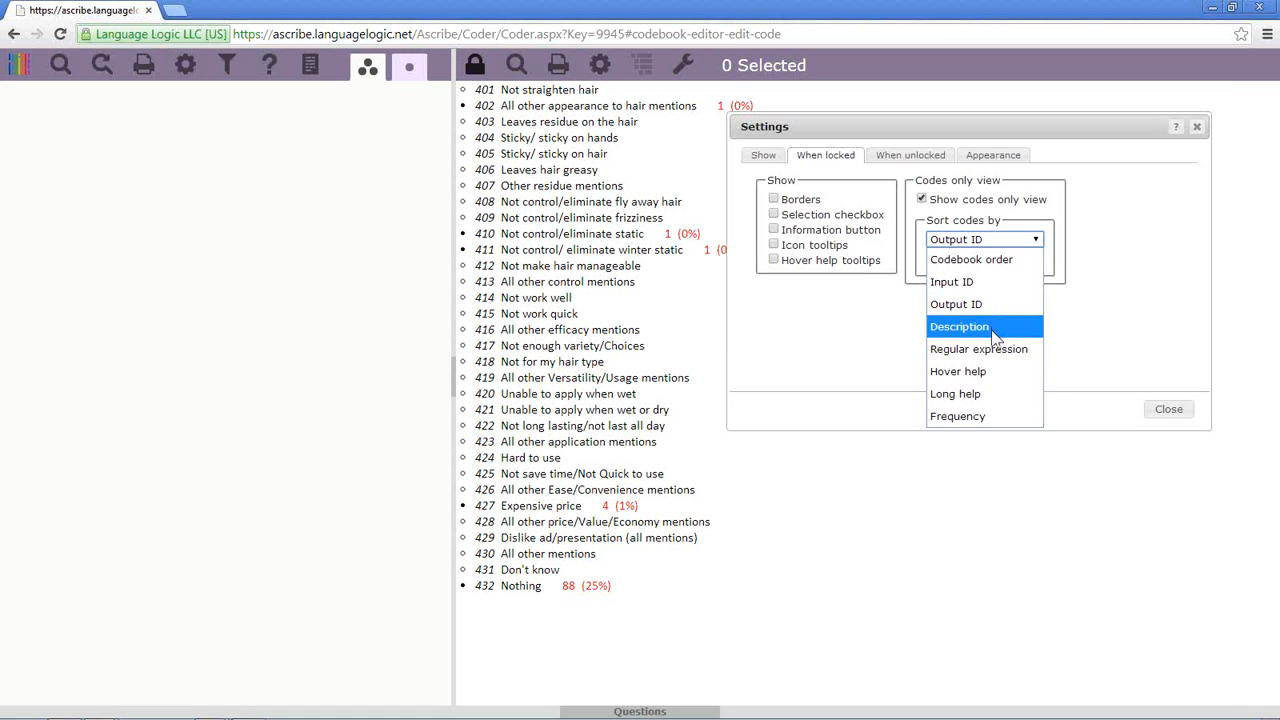
{"action": "left_click", "coordinate": [995, 328]}
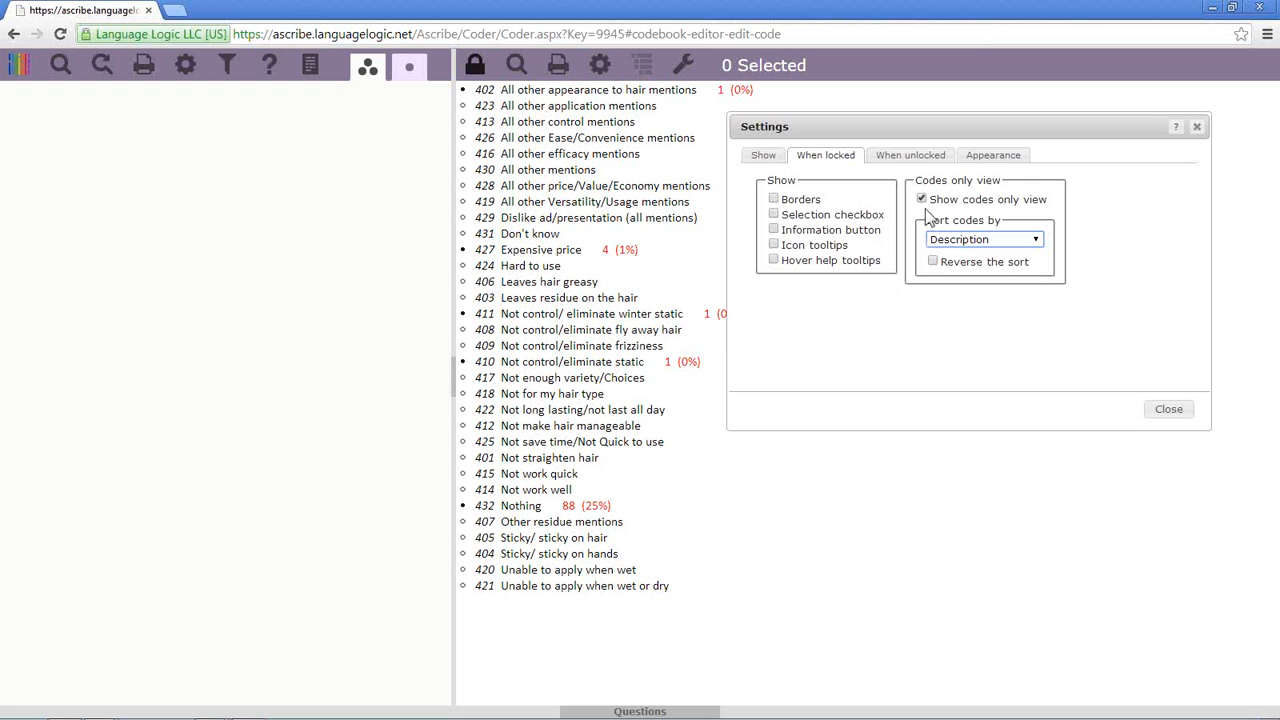
Switch the codes only view off to examine the responses coded figure above the codebook, and switch it back on
{"action": "left_click", "coordinate": [922, 199]}
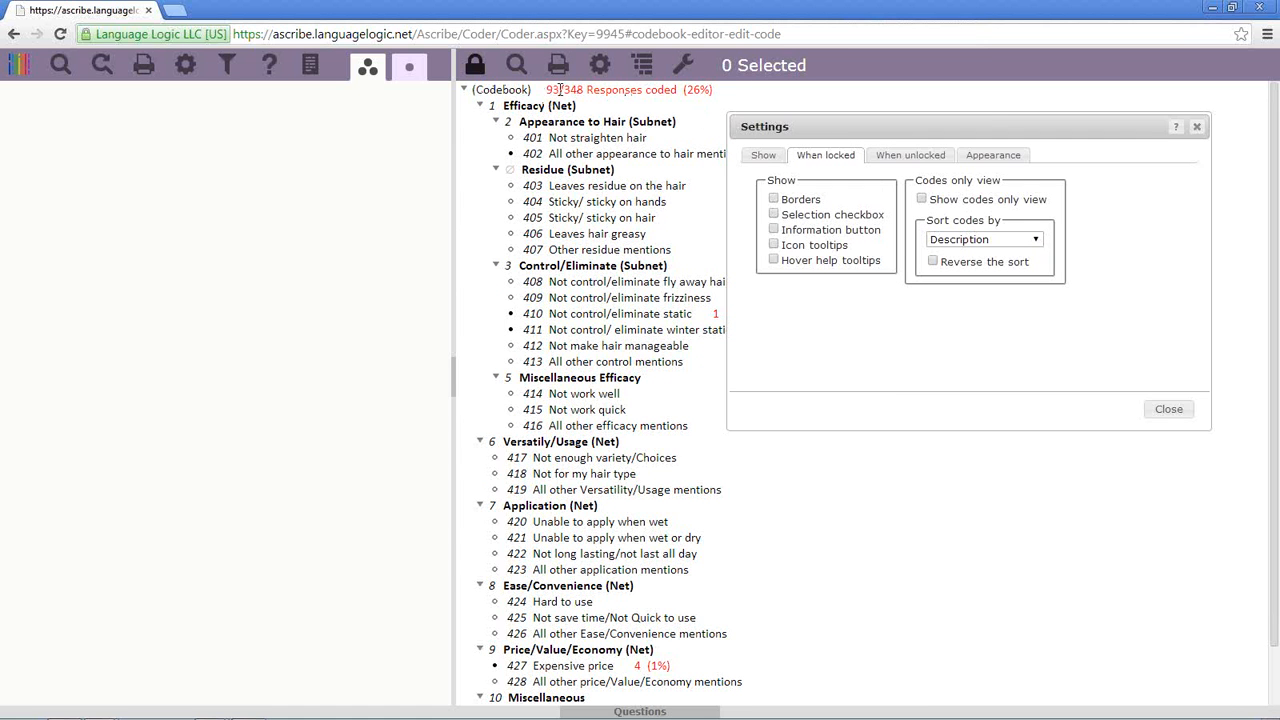
{"action": "left_click_drag", "start_coordinate": [547, 88], "coordinate": [588, 96]}
{"action": "left_click", "coordinate": [921, 199]}
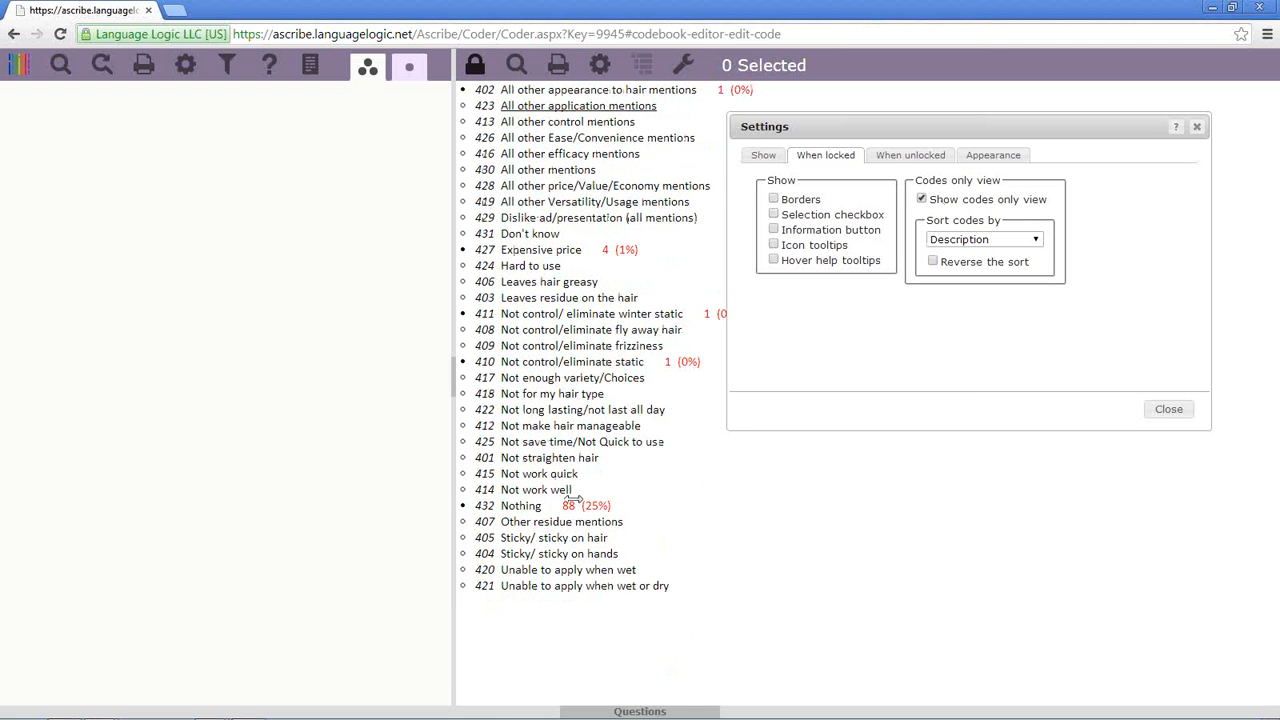
Turn off the codes only view and, in the unlocked codebook, move code 403, Leaves residue on the hair, below code 406
{"action": "left_click", "coordinate": [921, 199]}
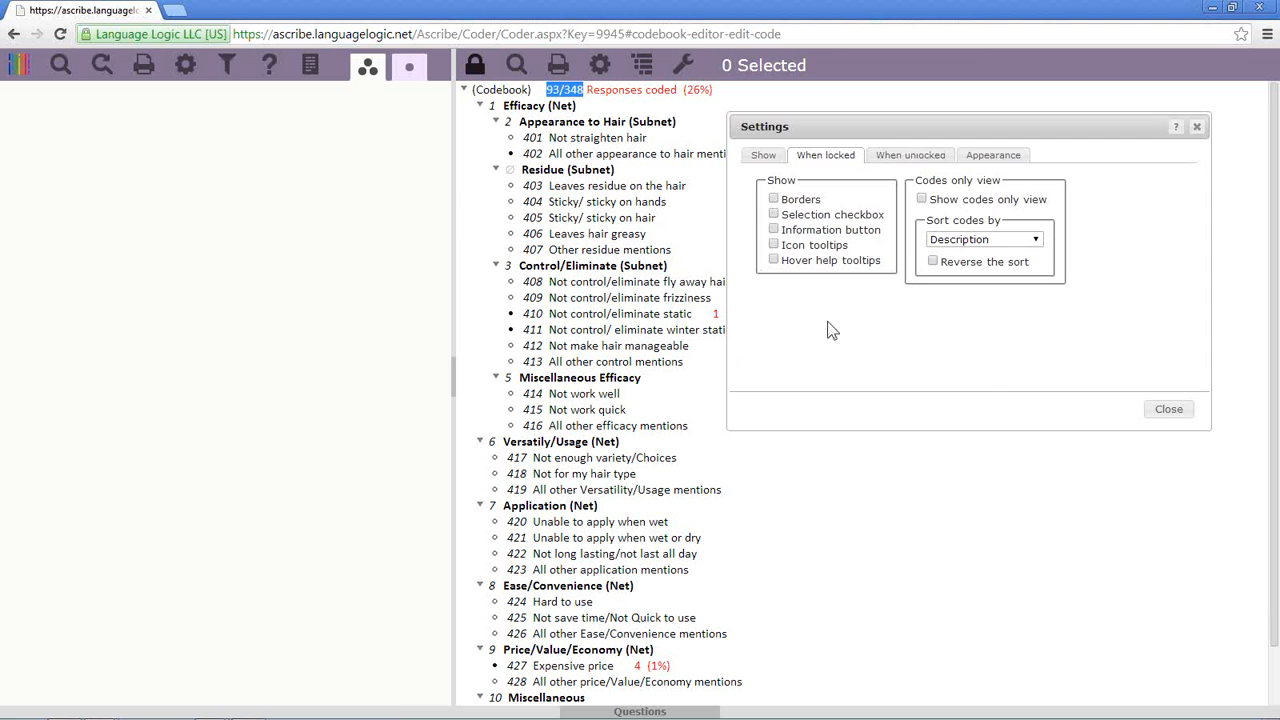
{"action": "left_click", "coordinate": [904, 156]}
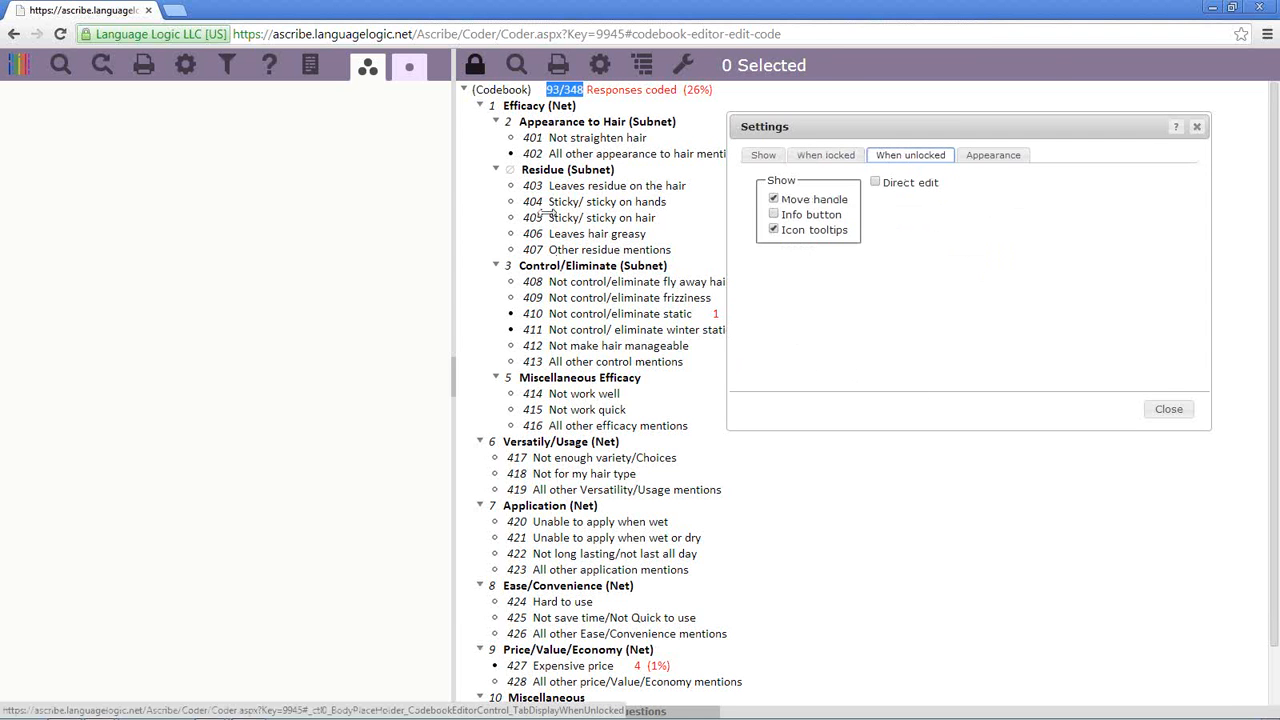
{"action": "left_click", "coordinate": [482, 65]}
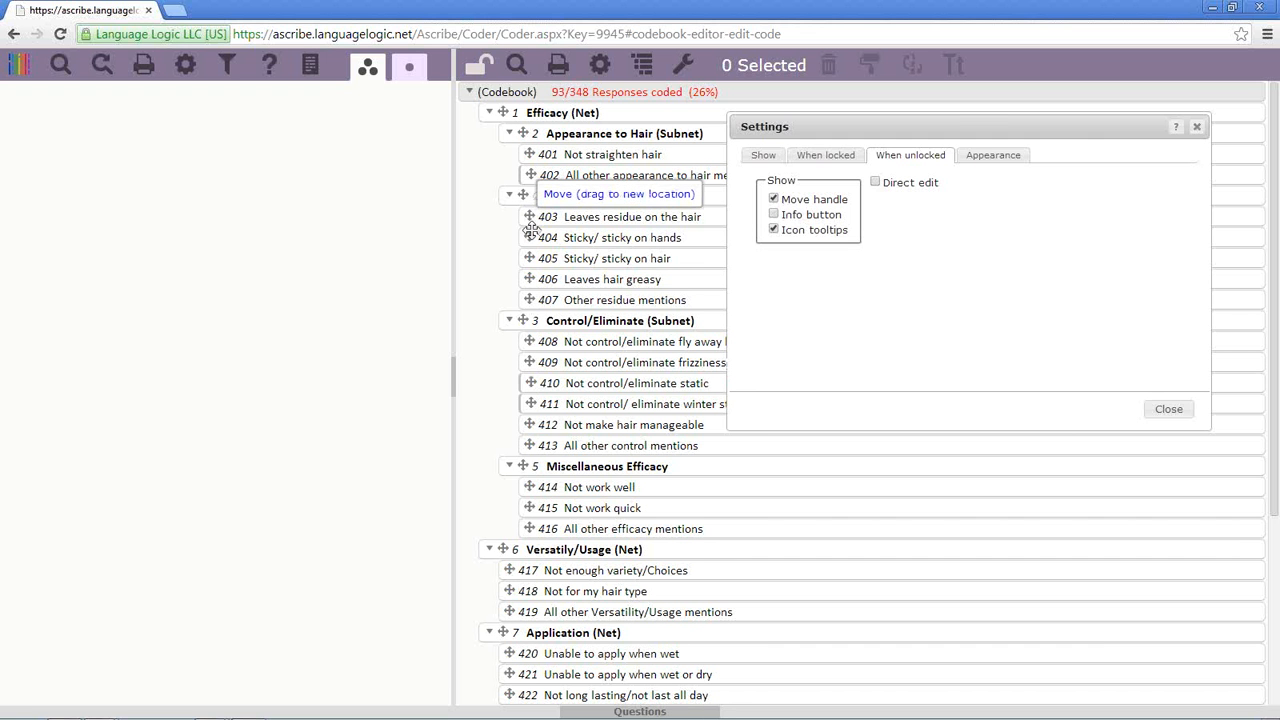
{"action": "left_click_drag", "start_coordinate": [529, 218], "coordinate": [531, 288]}
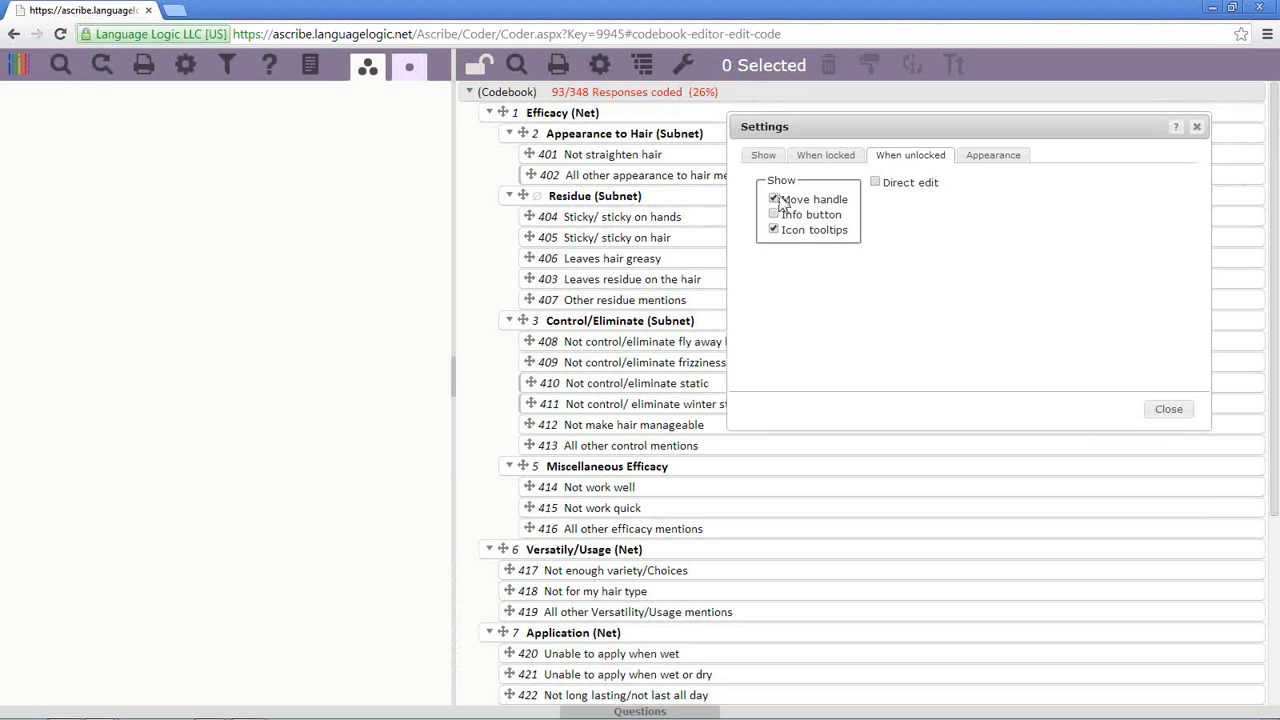
Hide the move handles in the unlocked codebook, and try the Info button and Direct edit options before turning both off
{"action": "left_click", "coordinate": [775, 200]}
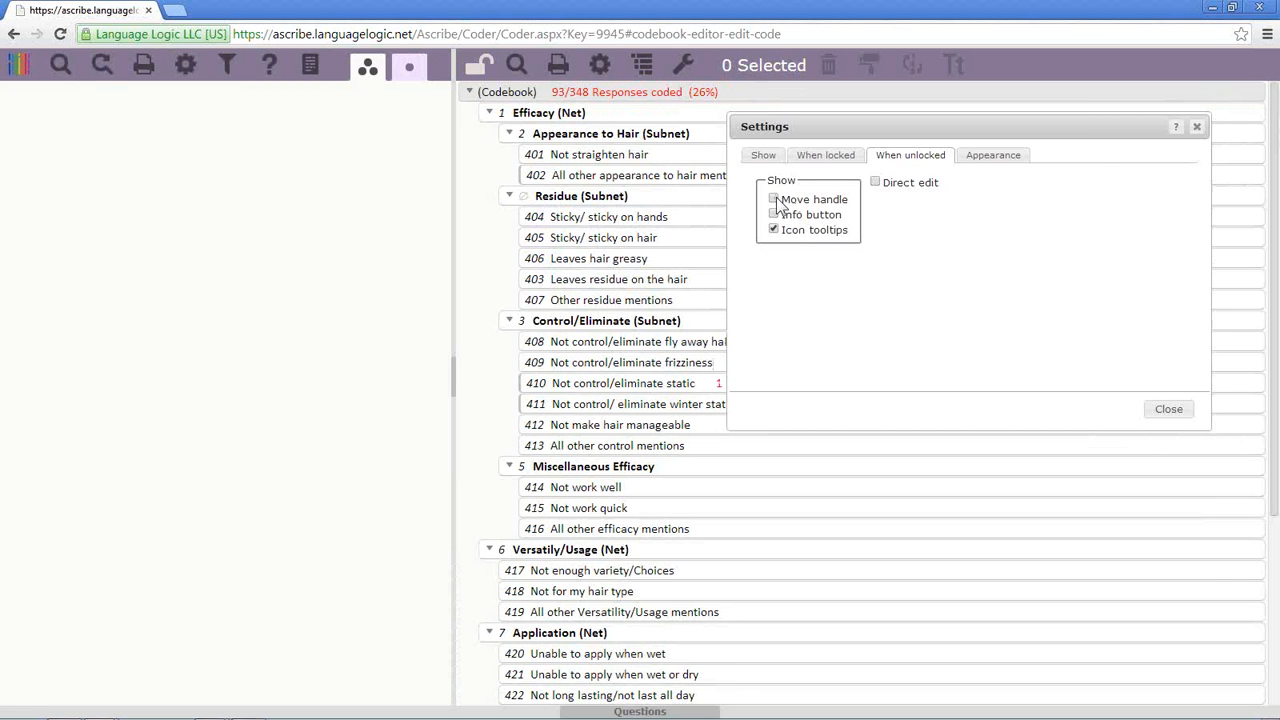
{"action": "left_click", "coordinate": [774, 215]}
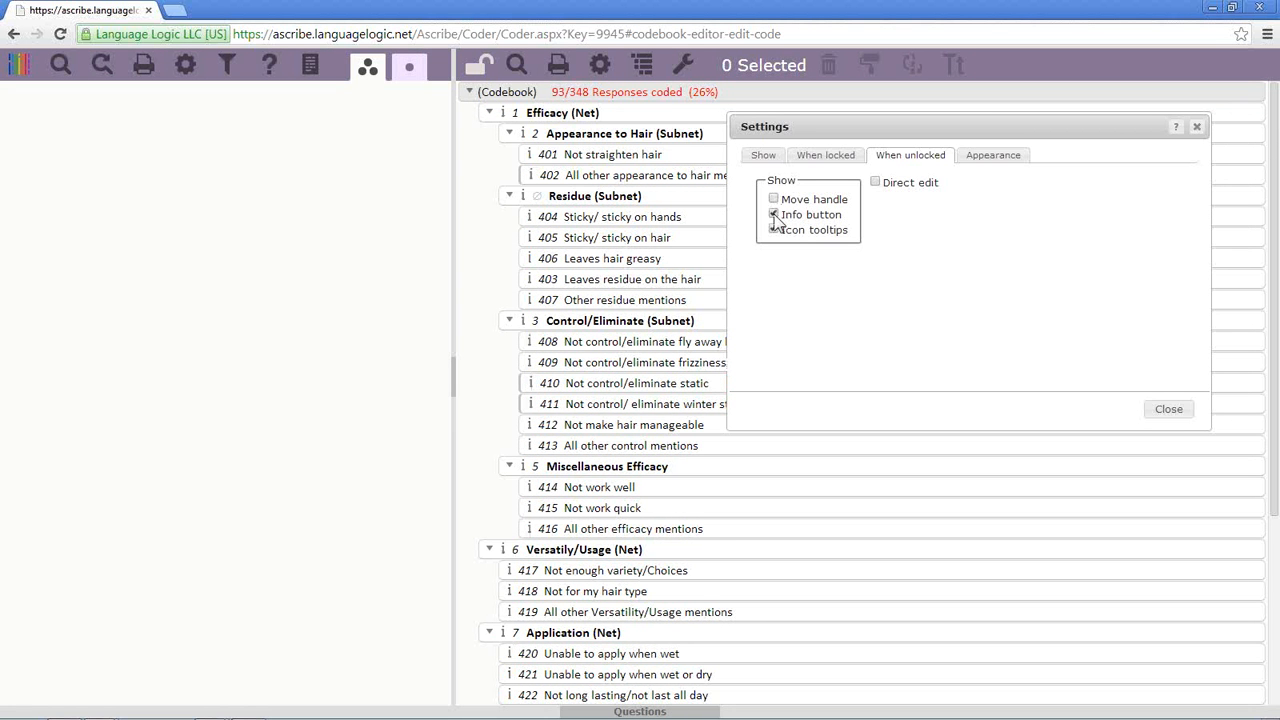
{"action": "left_click", "coordinate": [773, 214]}
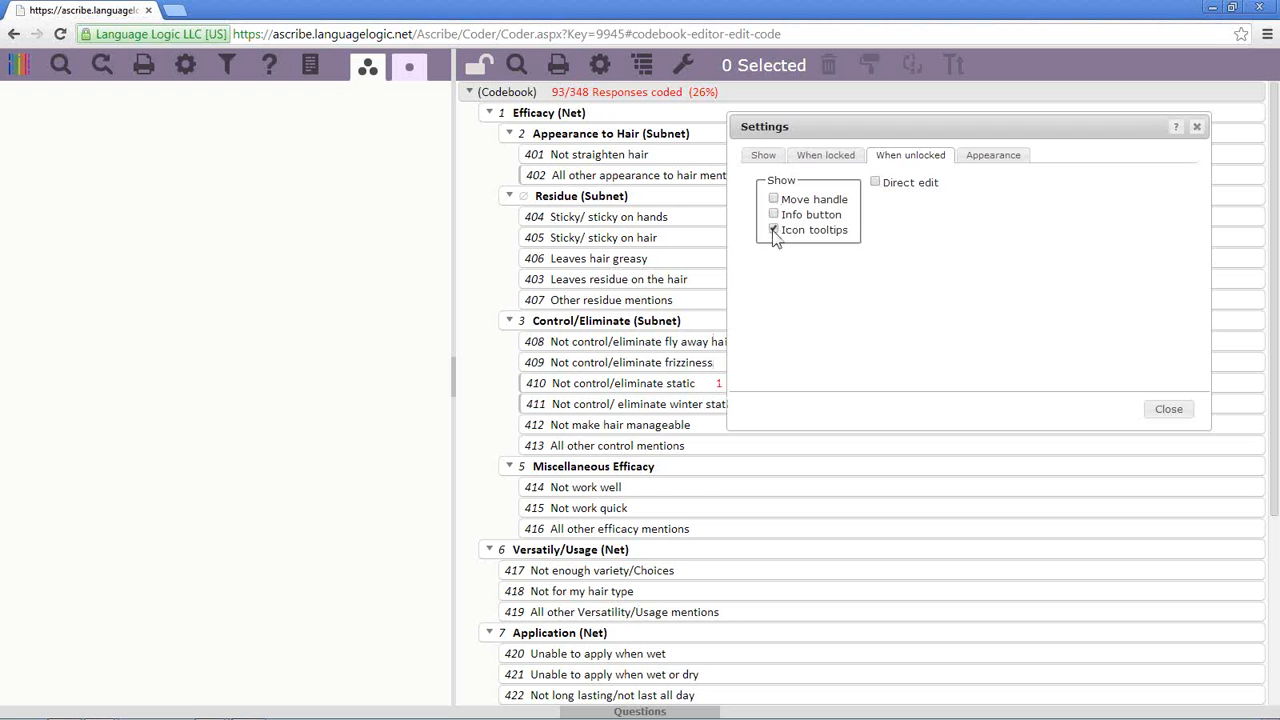
{"action": "left_click", "coordinate": [876, 184]}
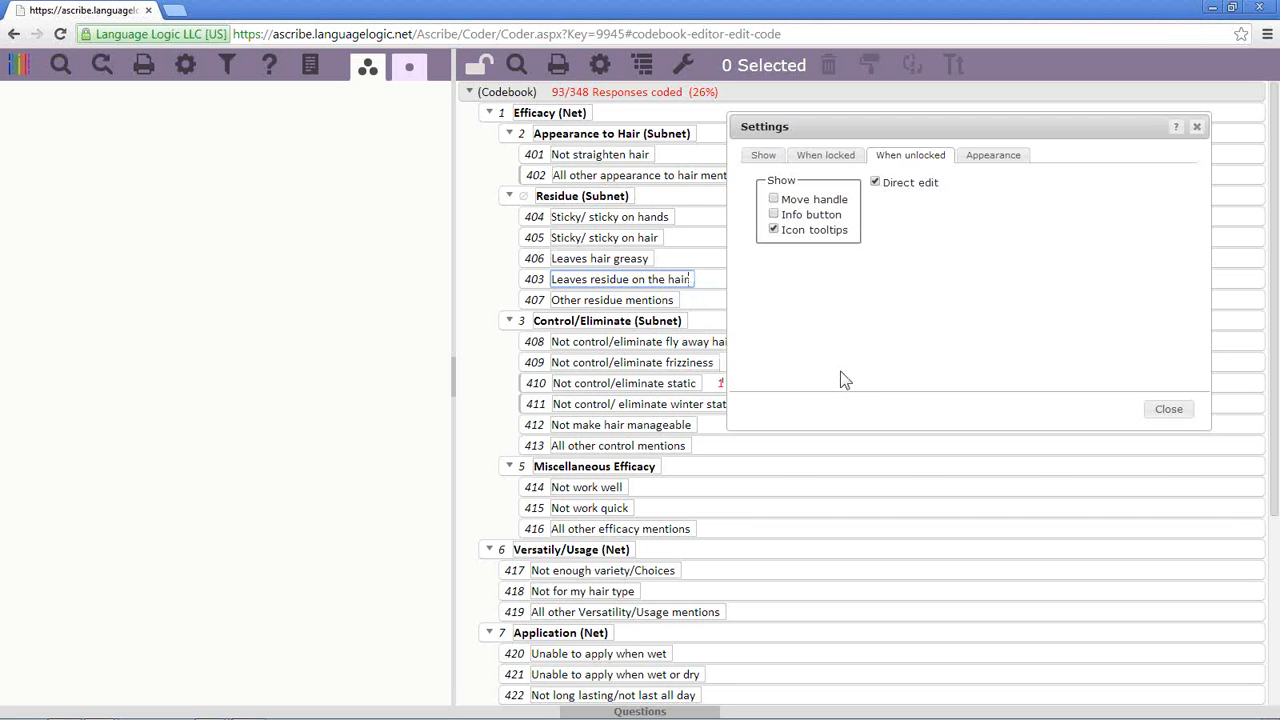
{"action": "left_click", "coordinate": [875, 182]}
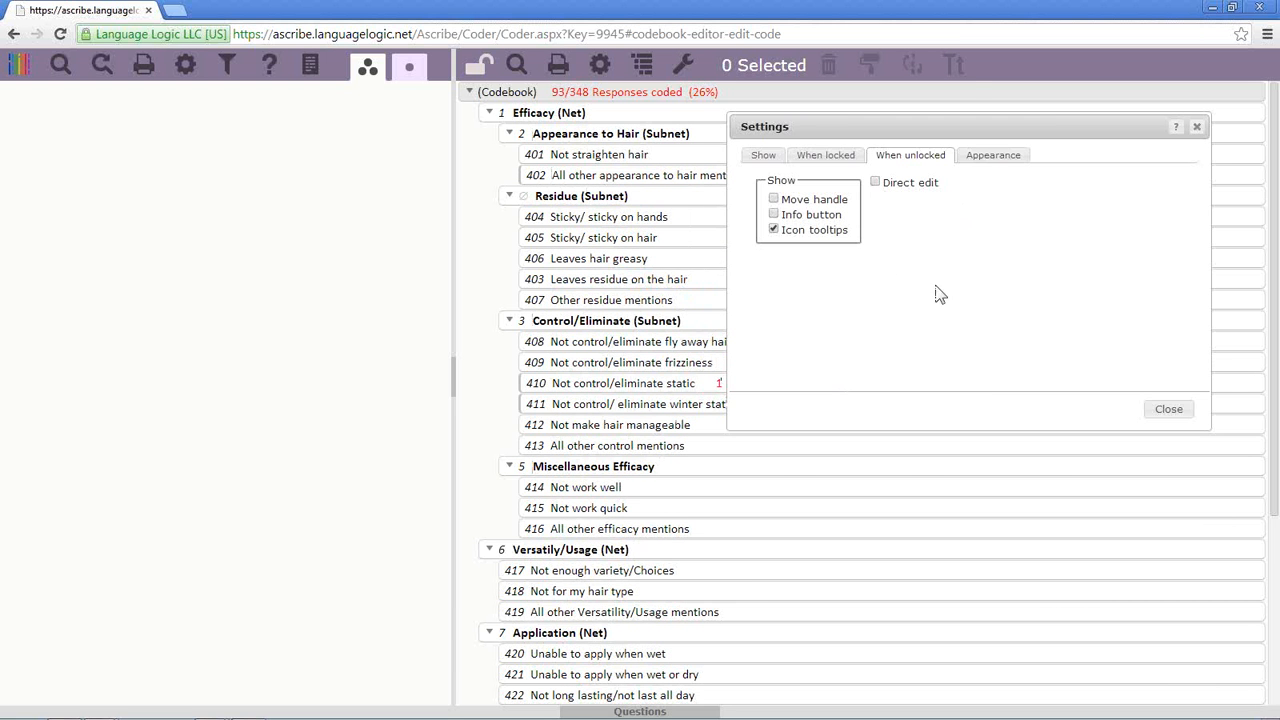
Try Arial and size 14 for the codebook font, restoring Calibri and size 12 before closing the settings
{"action": "left_click", "coordinate": [992, 158]}
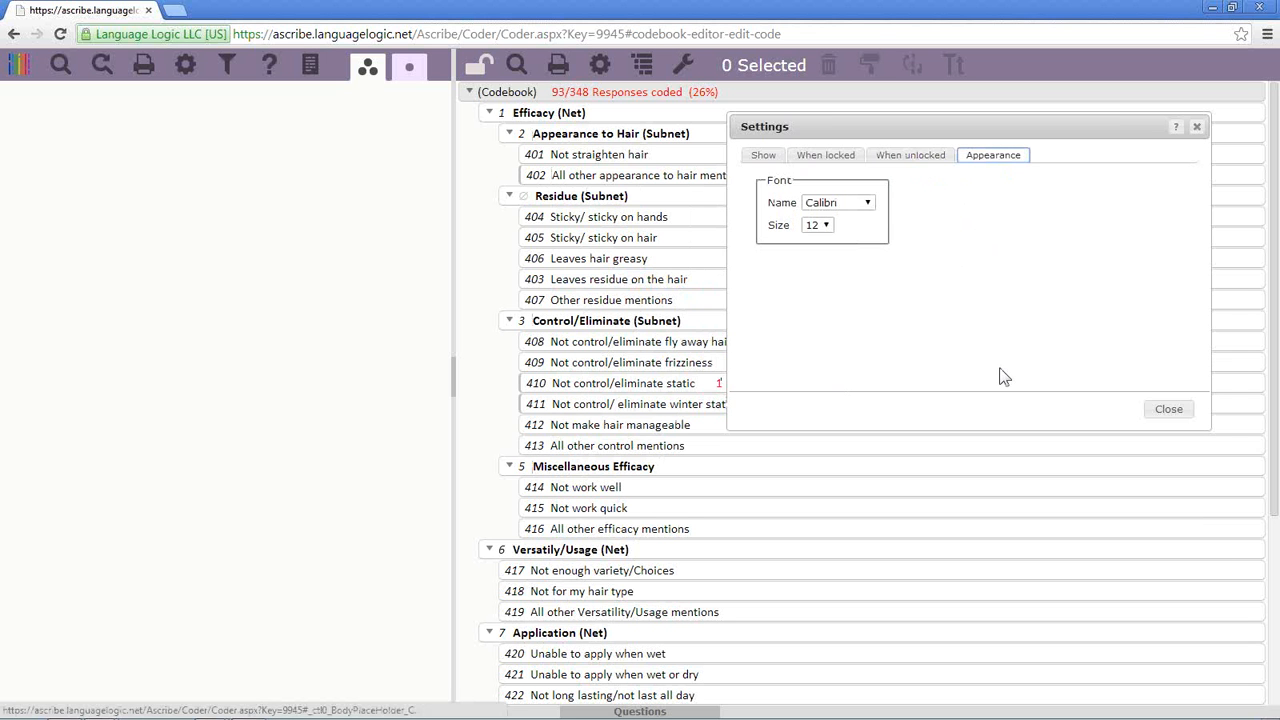
{"action": "left_click", "coordinate": [868, 203]}
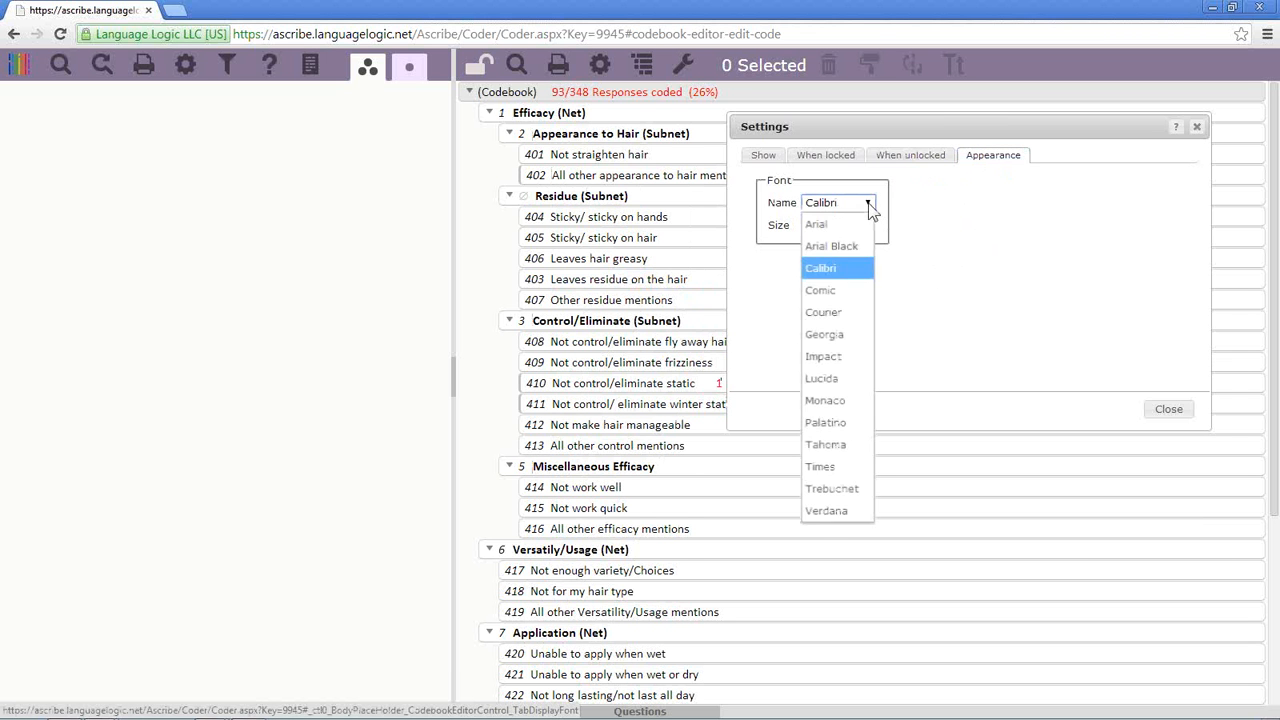
{"action": "left_click", "coordinate": [842, 228]}
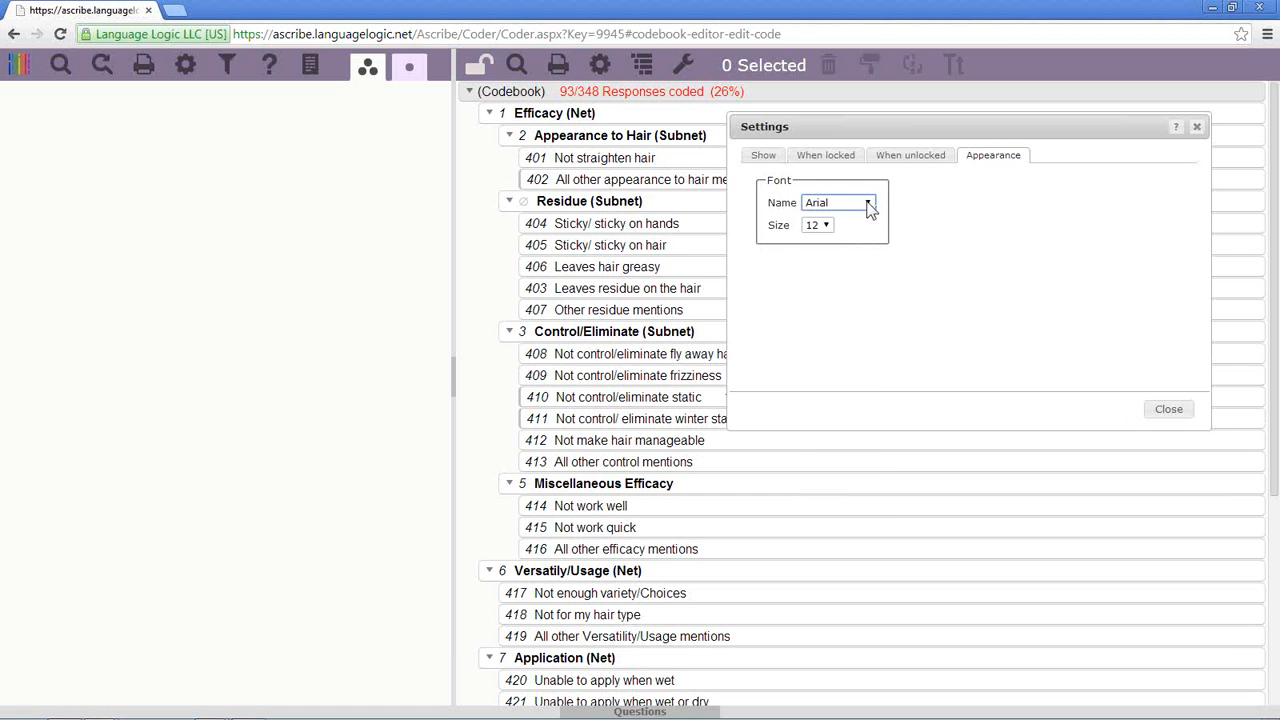
{"action": "left_click", "coordinate": [868, 203]}
{"action": "left_click", "coordinate": [855, 266]}
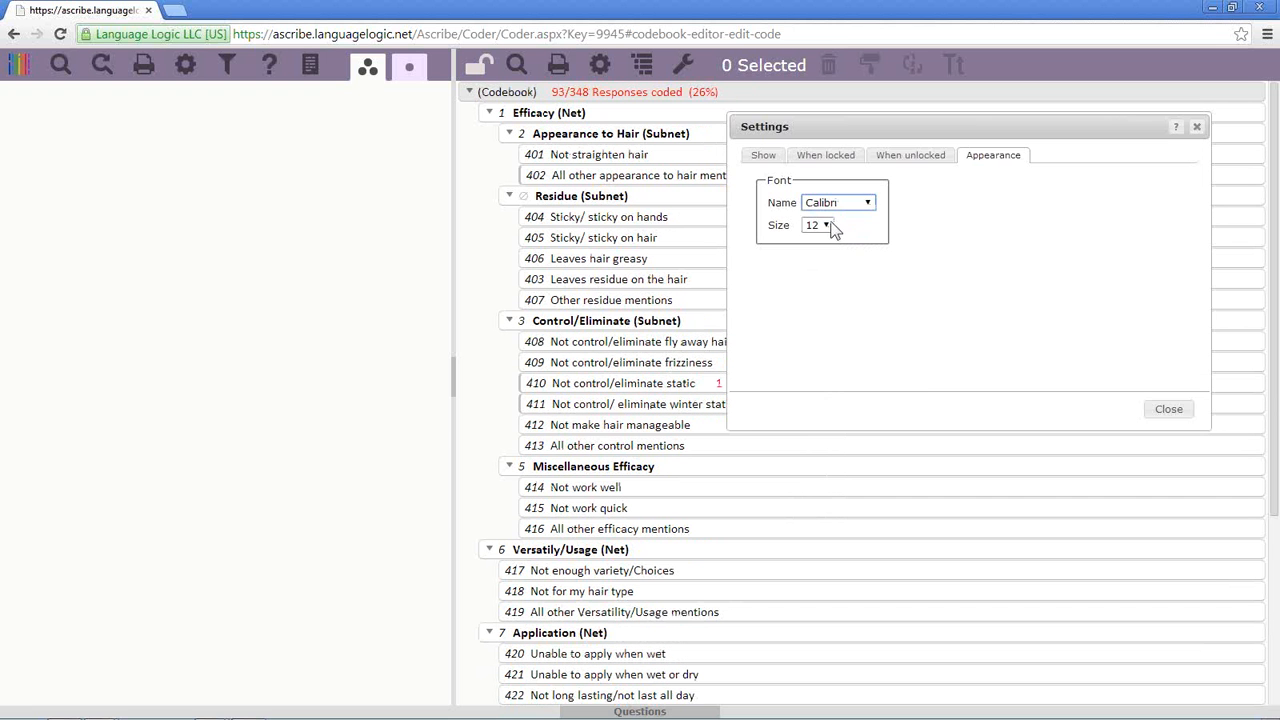
{"action": "left_click", "coordinate": [826, 225]}
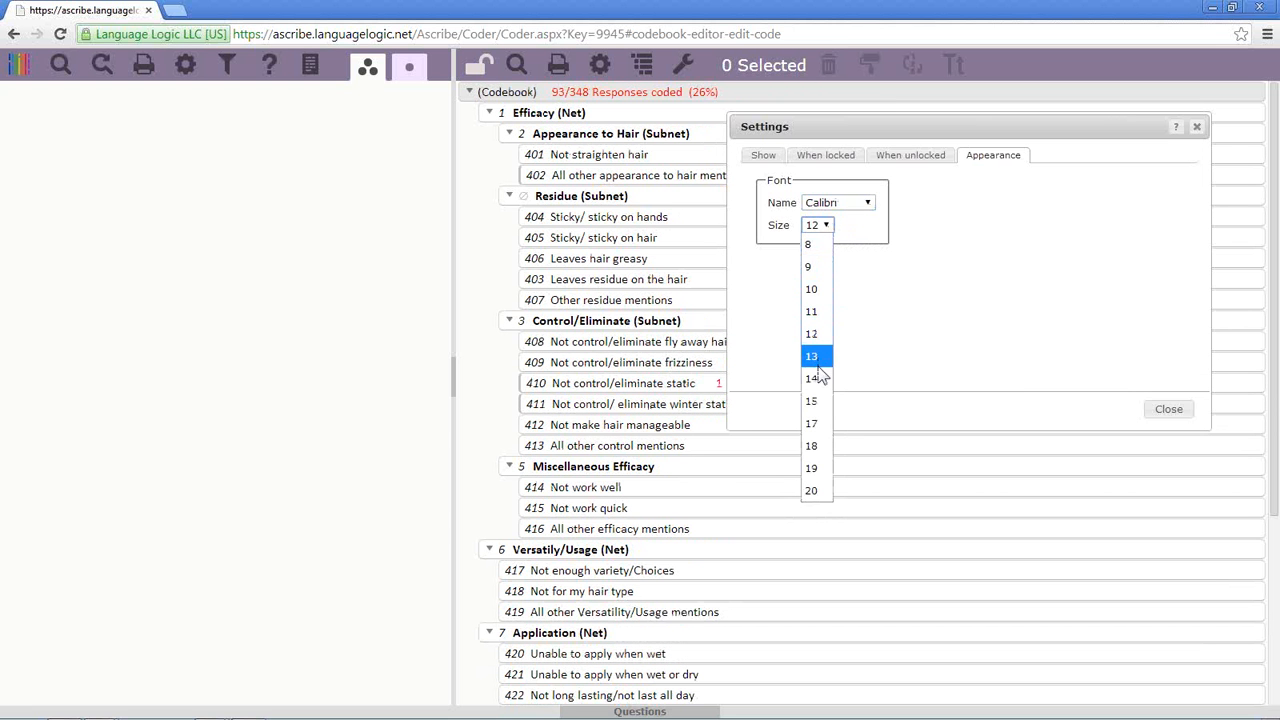
{"action": "left_click", "coordinate": [815, 378]}
{"action": "left_click", "coordinate": [829, 226]}
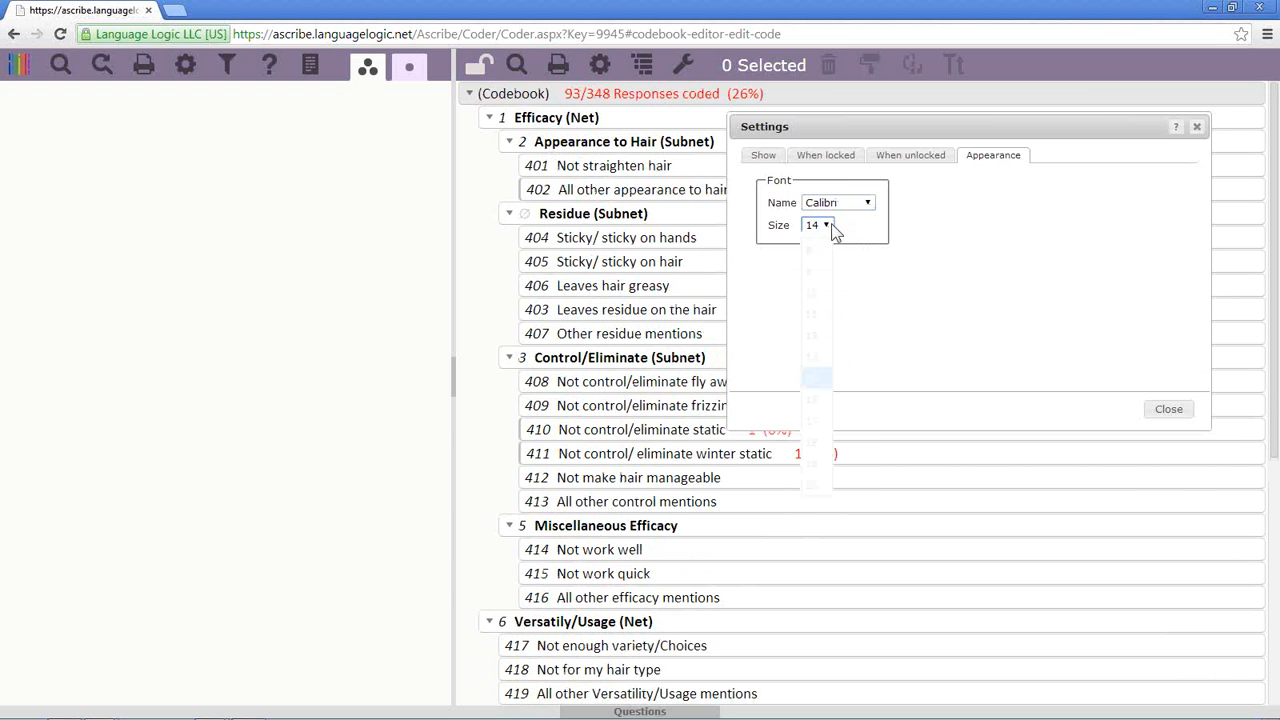
{"action": "left_click", "coordinate": [826, 329]}
{"action": "left_click", "coordinate": [1167, 410]}
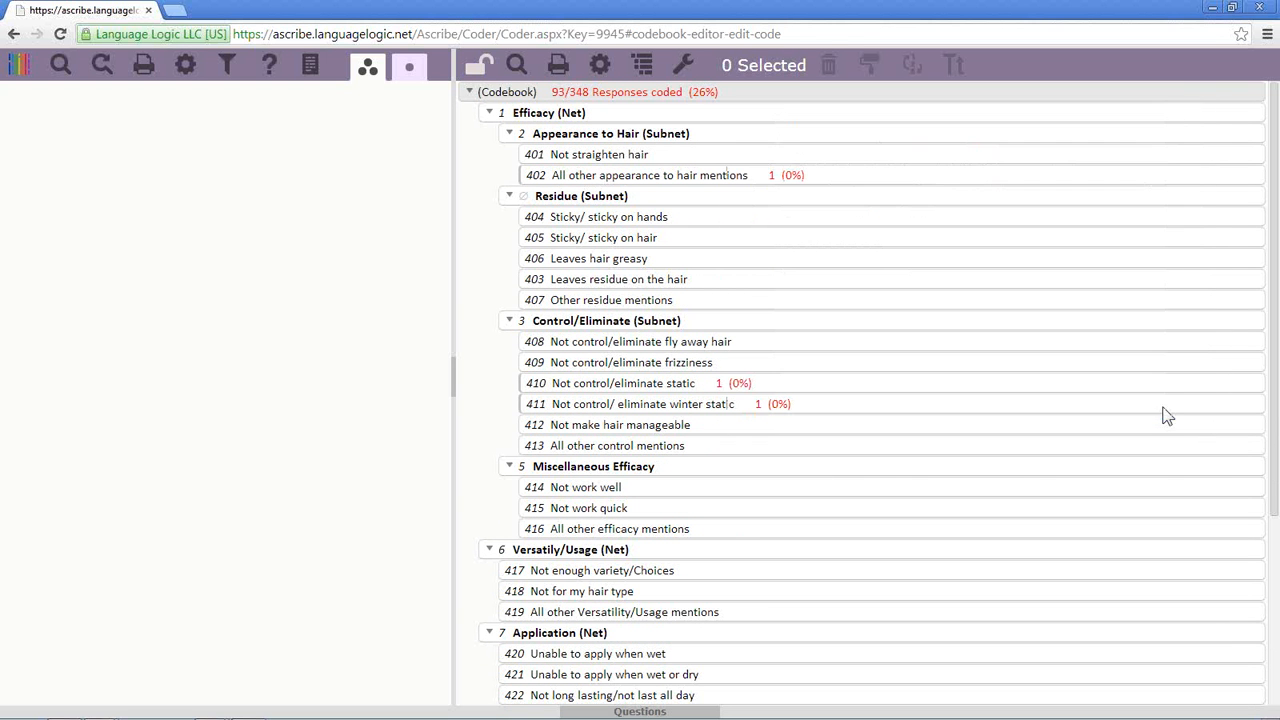
Reopen the codebook settings to review the Show options for codes, nets and help, and close them
{"action": "left_click", "coordinate": [600, 66]}
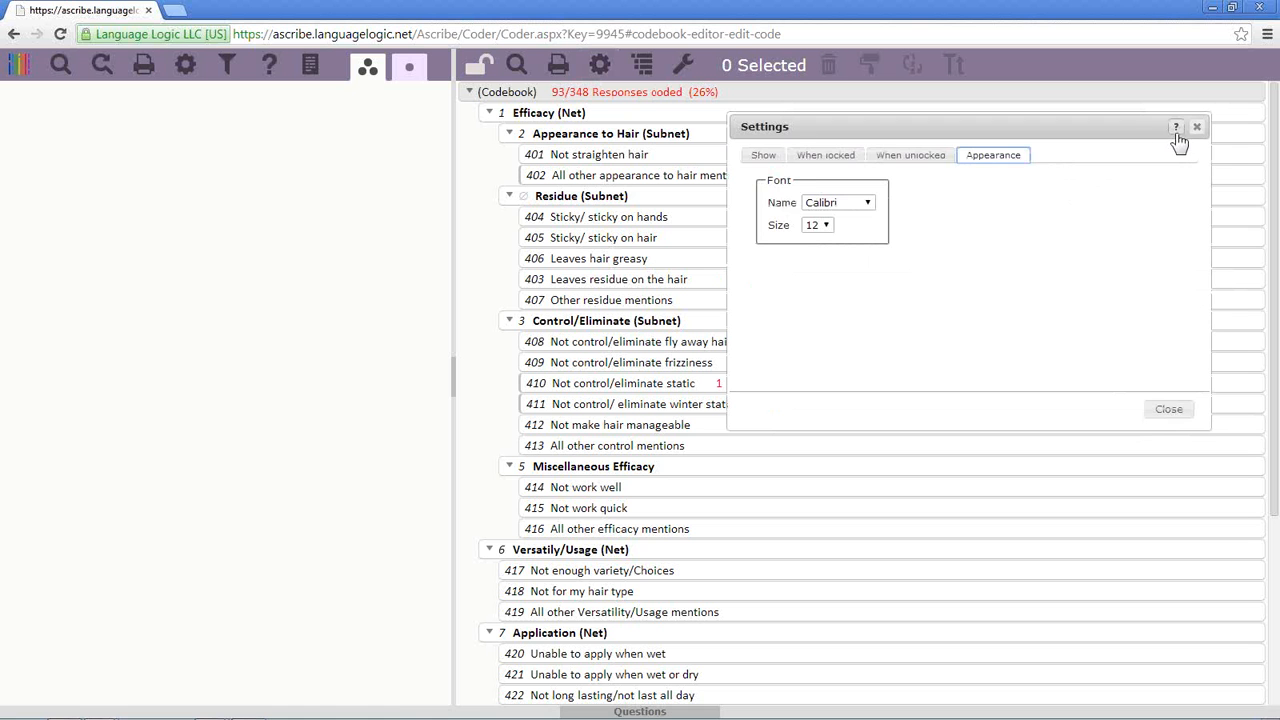
{"action": "left_click", "coordinate": [763, 155]}
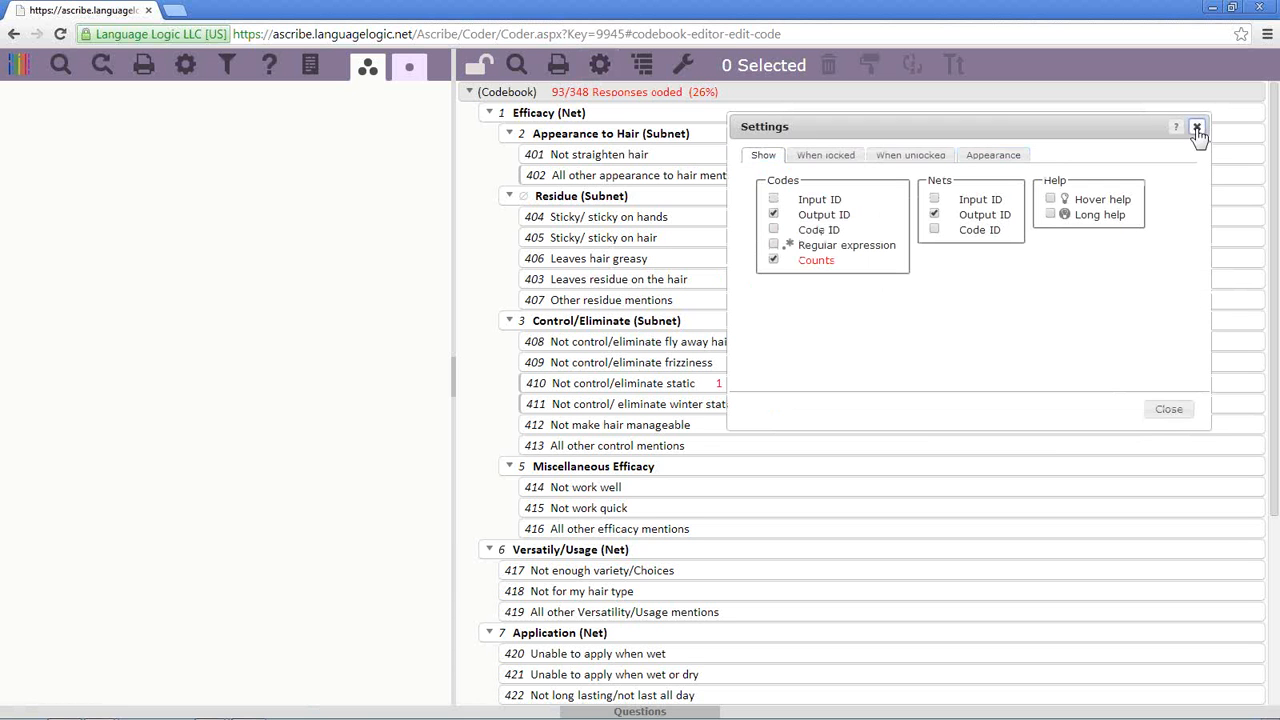
{"action": "left_click", "coordinate": [1197, 128]}
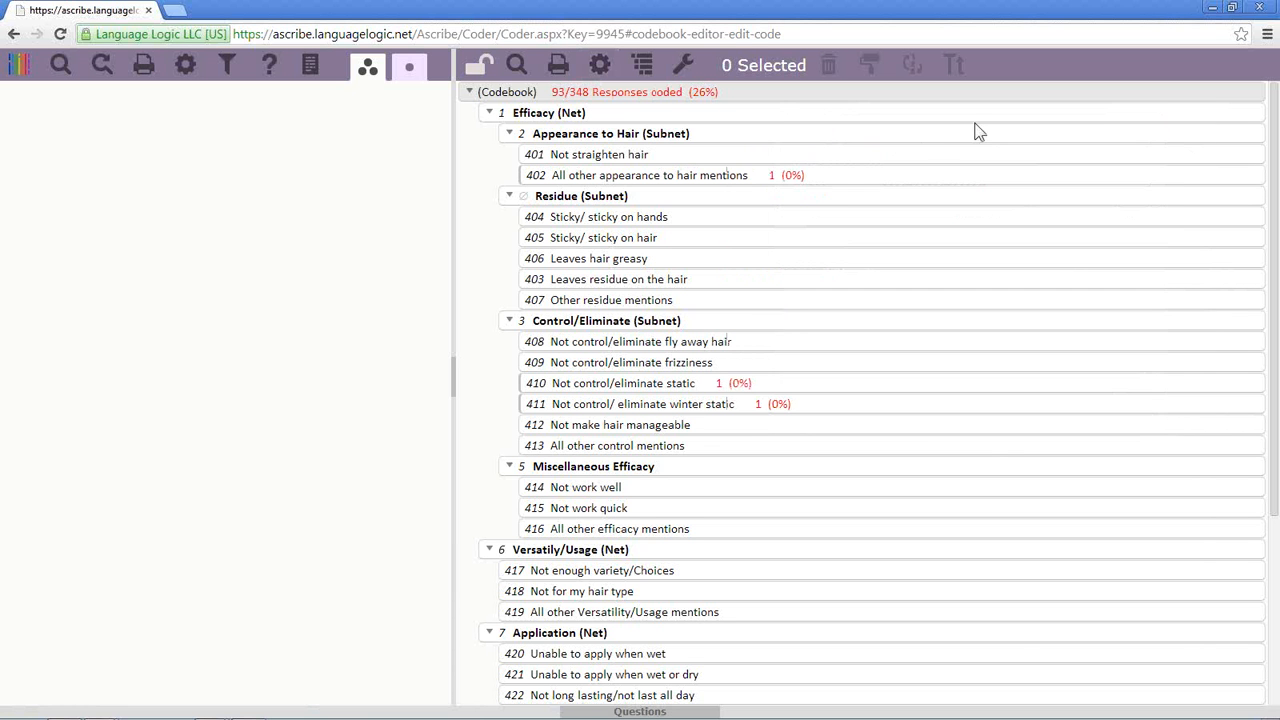
Open the codebook summary, locate the Appearance to Hair subnet from it, and move the summary clear of the codes
{"action": "left_click", "coordinate": [643, 66]}
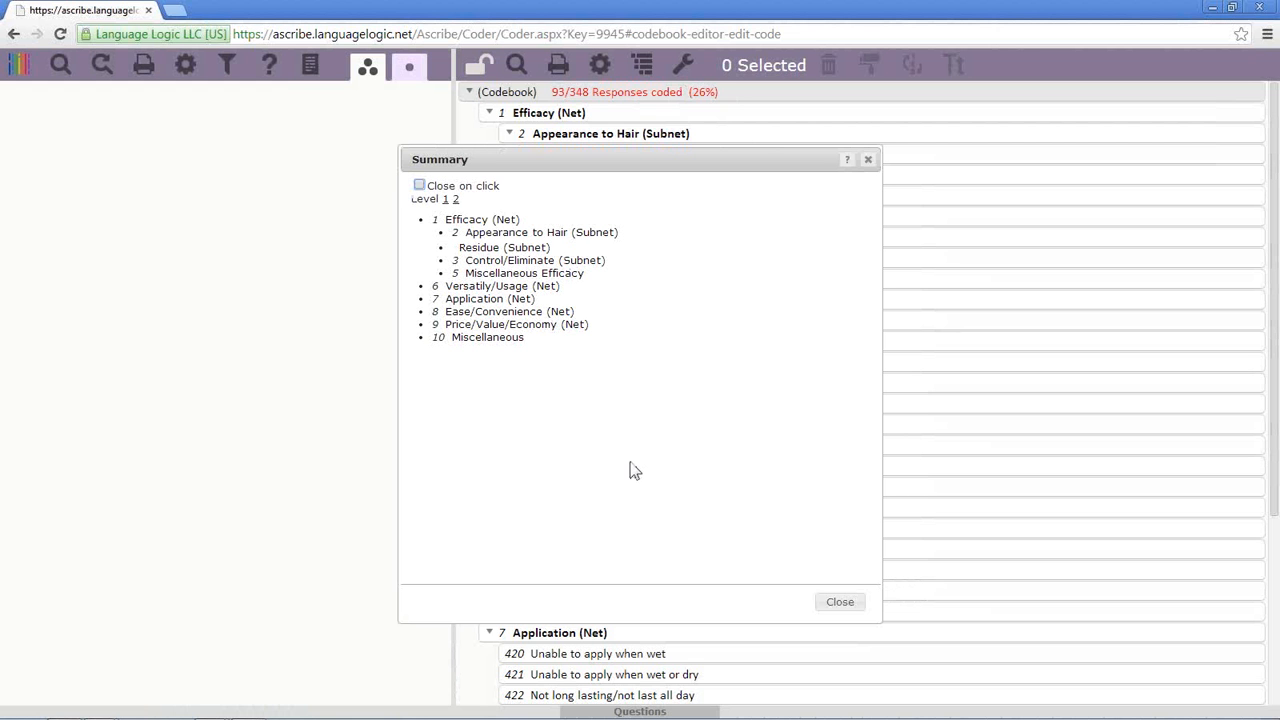
{"action": "left_click", "coordinate": [522, 235]}
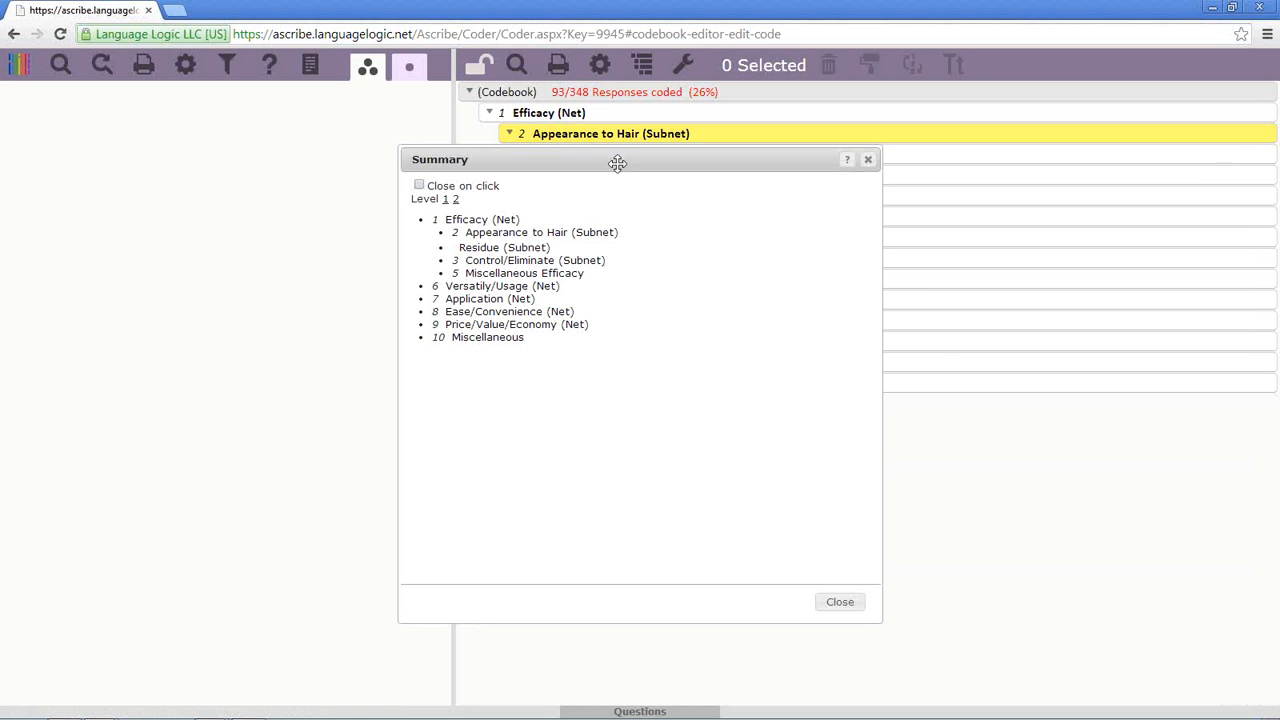
{"action": "left_click_drag", "start_coordinate": [614, 160], "coordinate": [985, 277]}
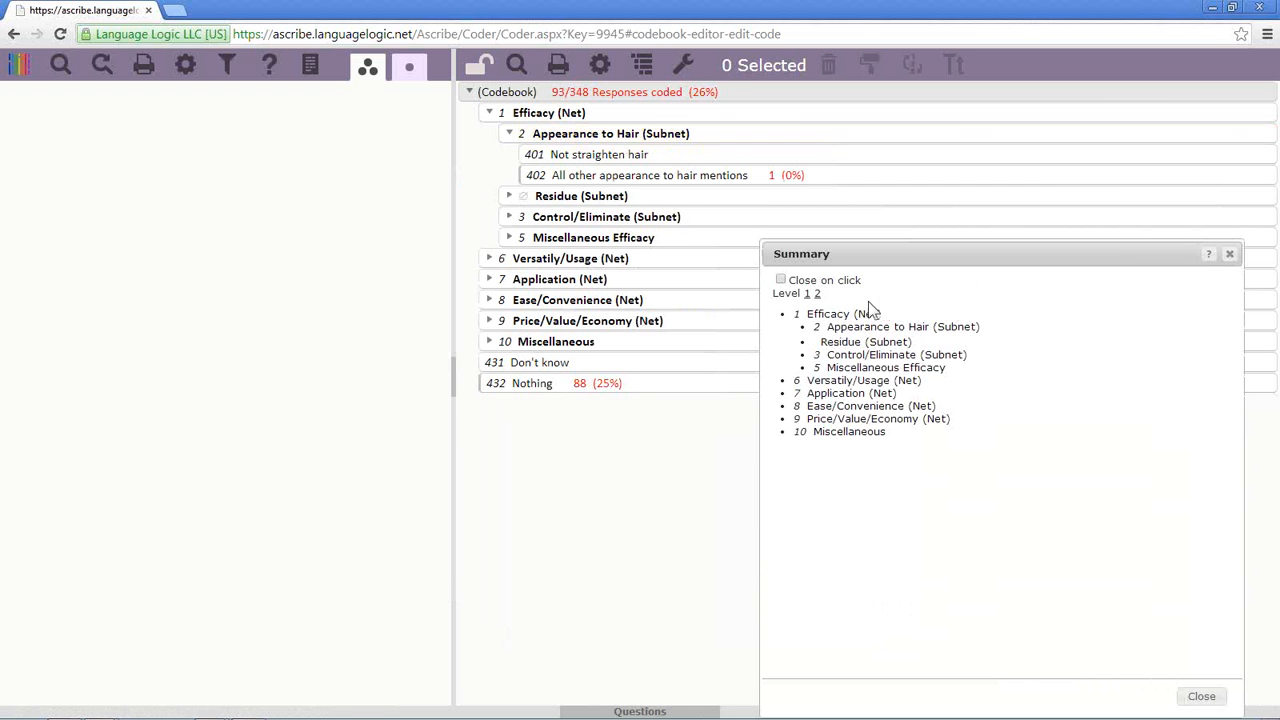
Jump to the Efficacy net from the summary and expand its Appearance to Hair and Residue subnets
{"action": "left_click", "coordinate": [826, 318]}
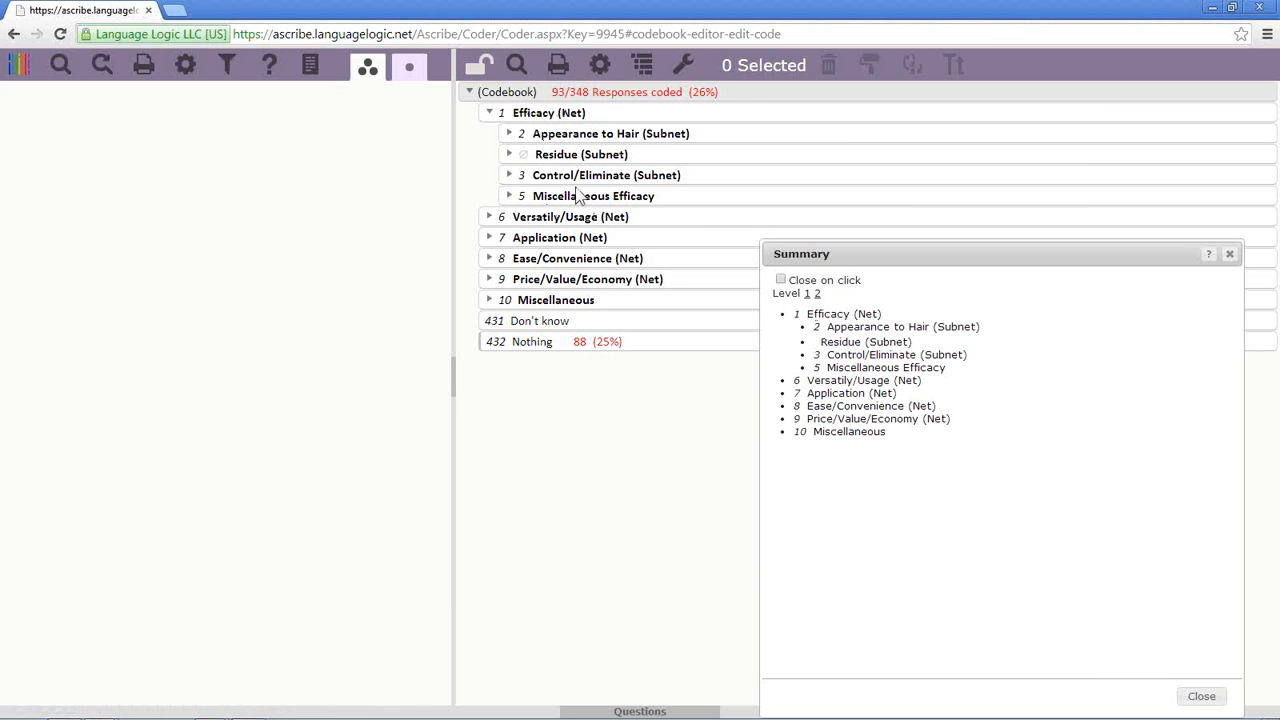
{"action": "left_click", "coordinate": [511, 134]}
{"action": "left_click", "coordinate": [510, 197]}
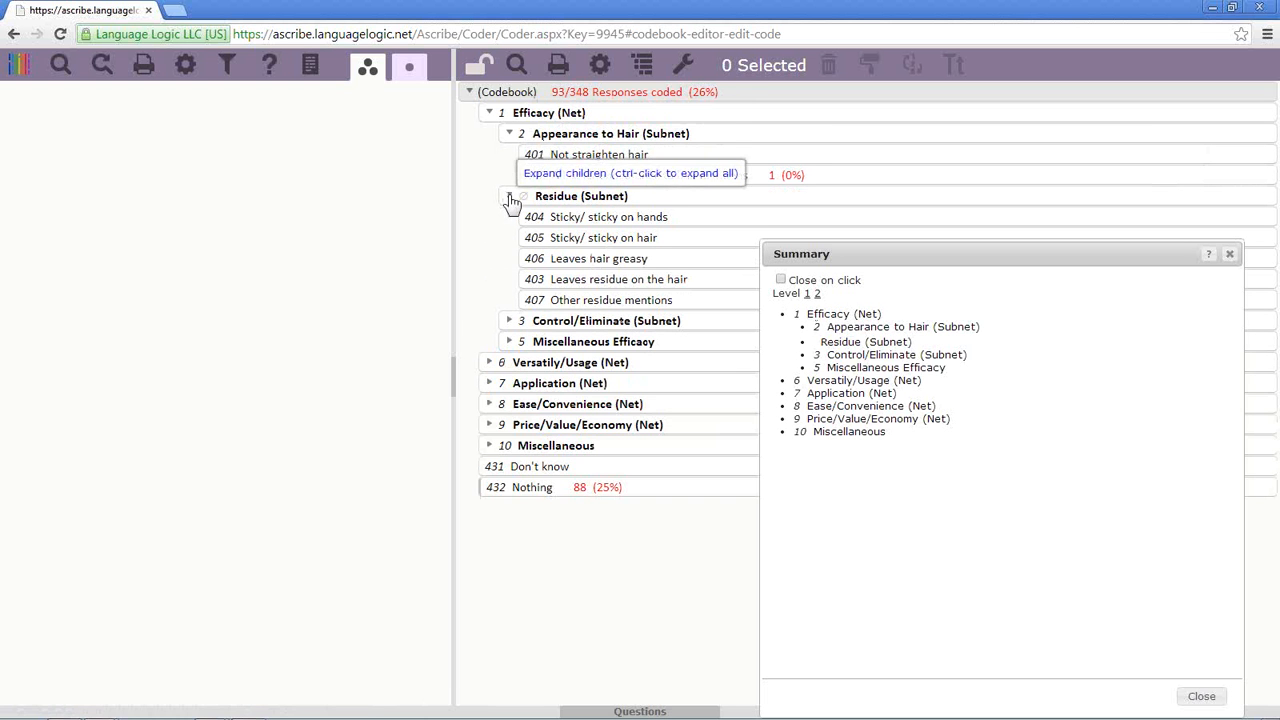
Jump through the summary's nets and subnets in turn, from Appearance to Hair down to Price/Value/Economy, and close the summary
{"action": "left_click", "coordinate": [888, 330]}
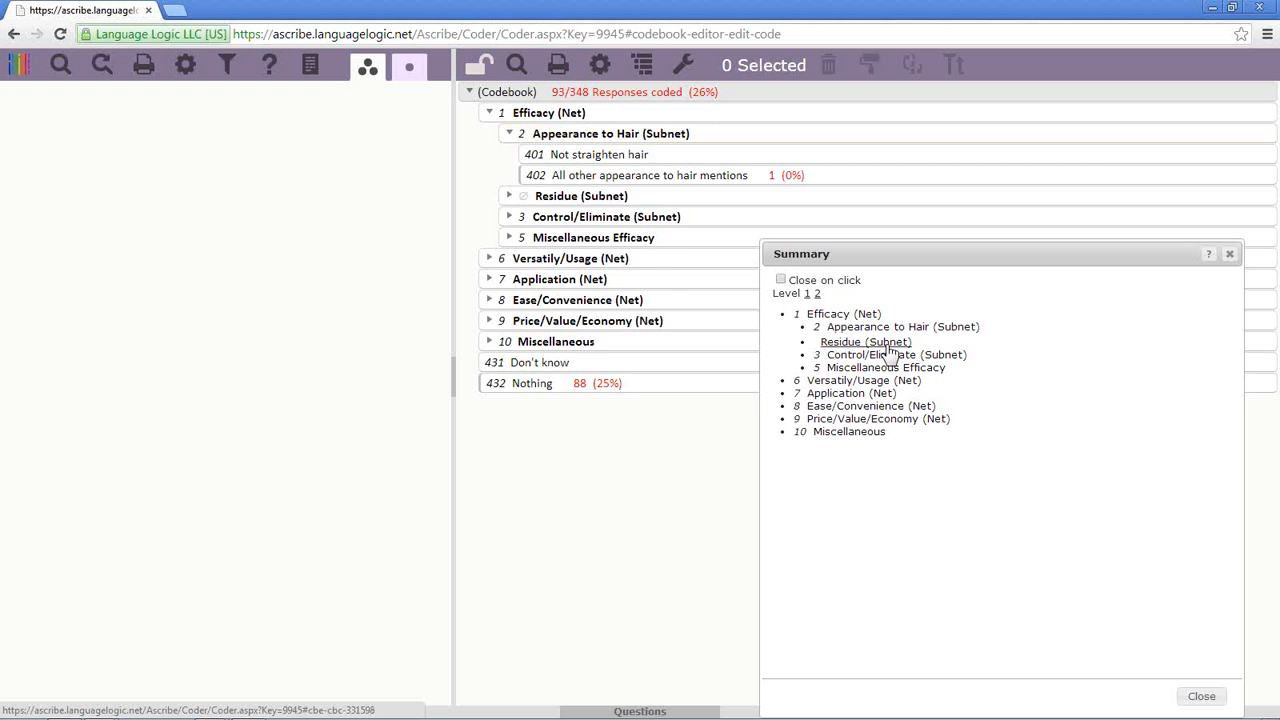
{"action": "left_click", "coordinate": [887, 343]}
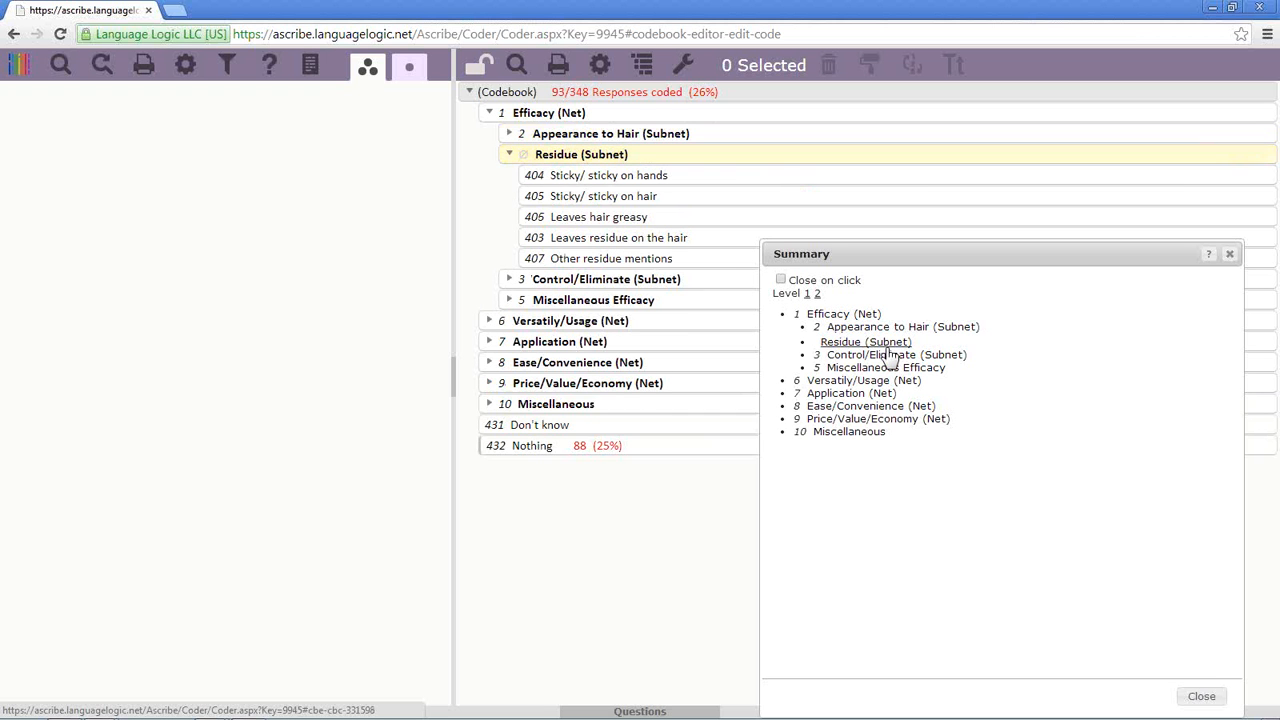
{"action": "left_click", "coordinate": [889, 356]}
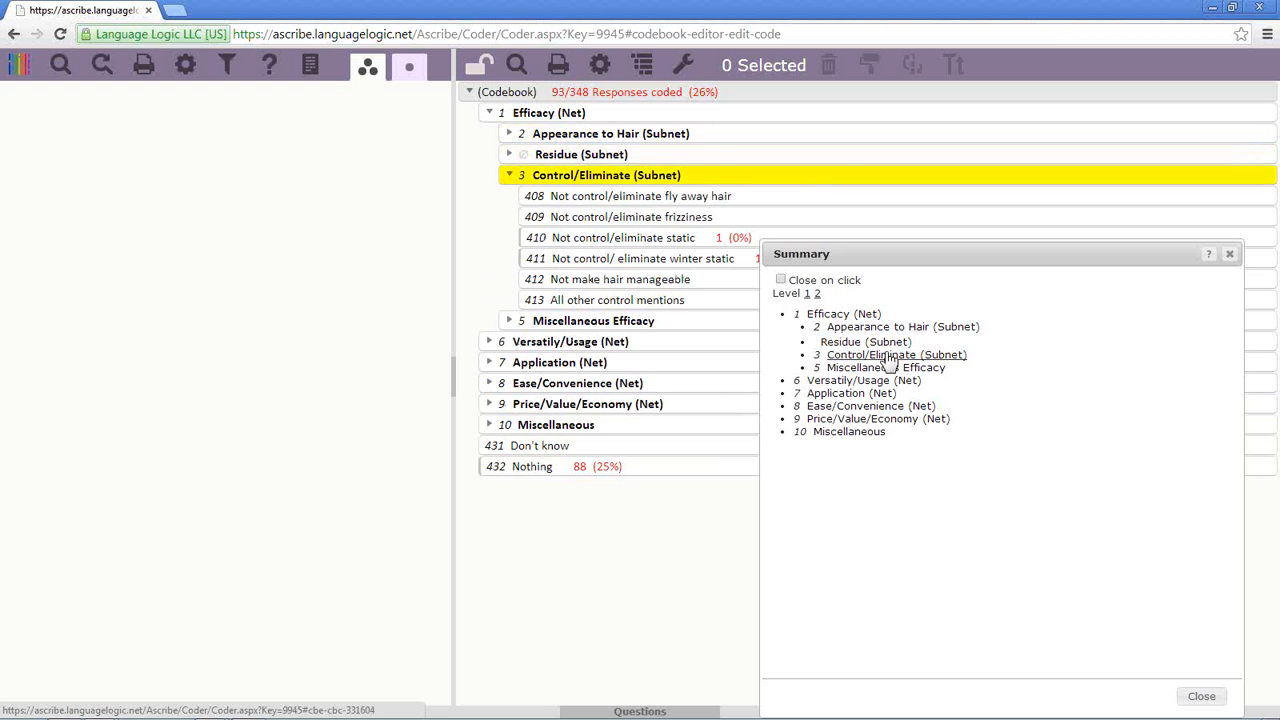
{"action": "left_click", "coordinate": [830, 386]}
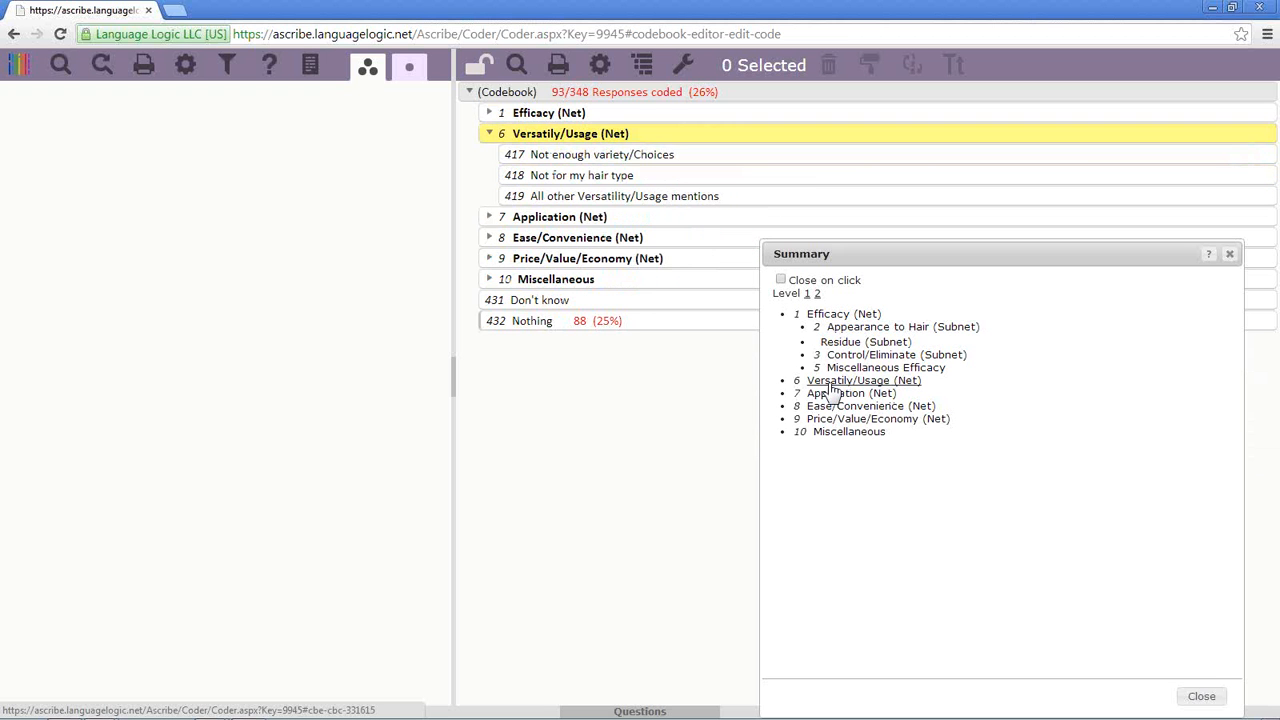
{"action": "left_click", "coordinate": [835, 394]}
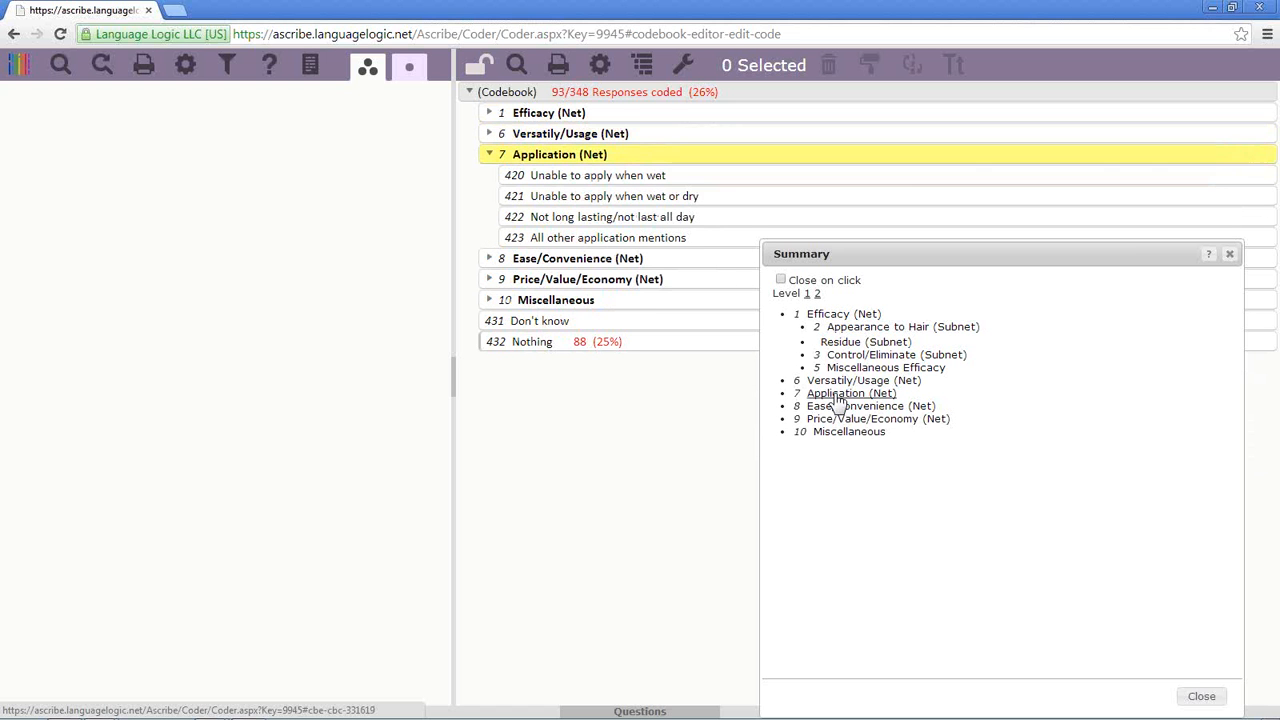
{"action": "left_click", "coordinate": [838, 407]}
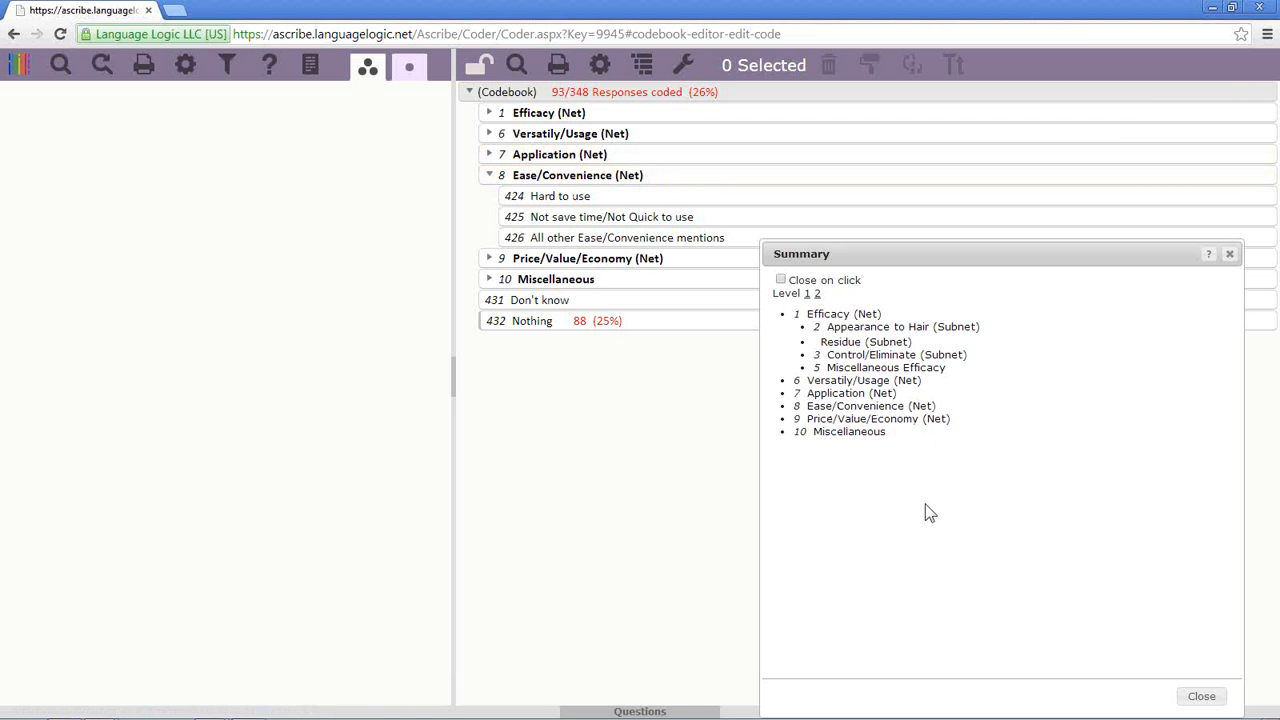
{"action": "left_click", "coordinate": [866, 420]}
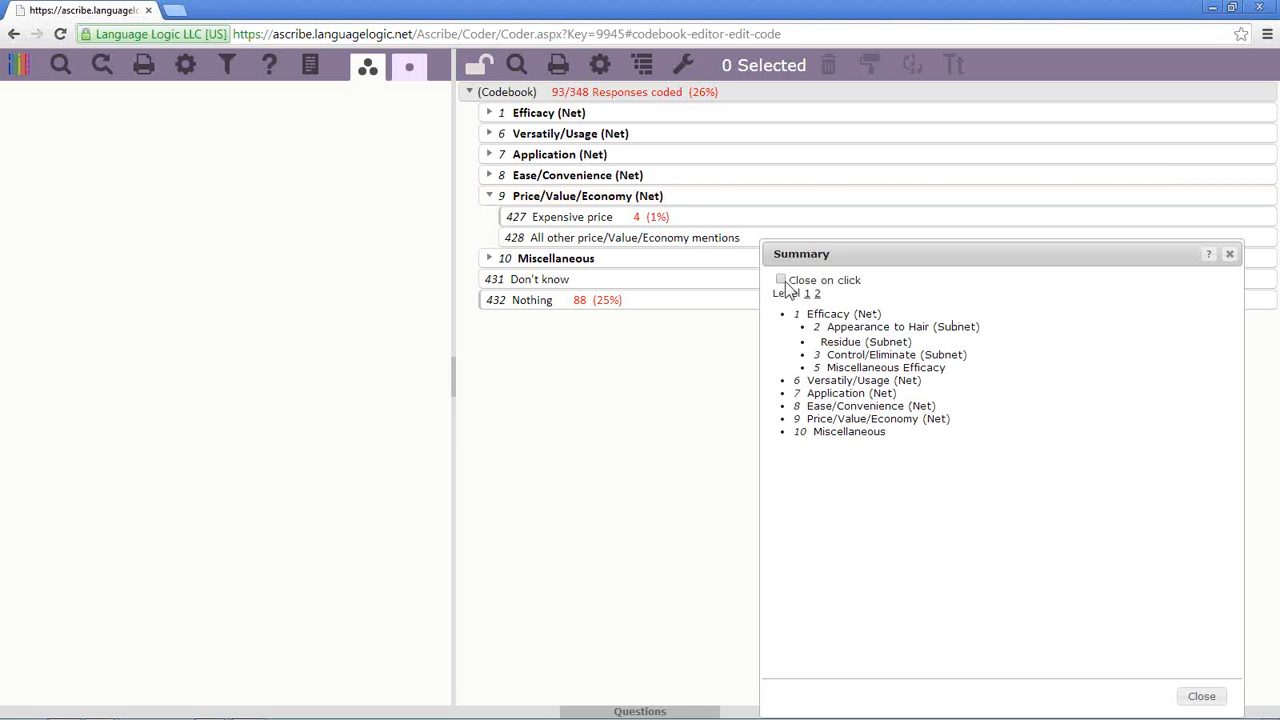
{"action": "left_click", "coordinate": [1230, 254]}
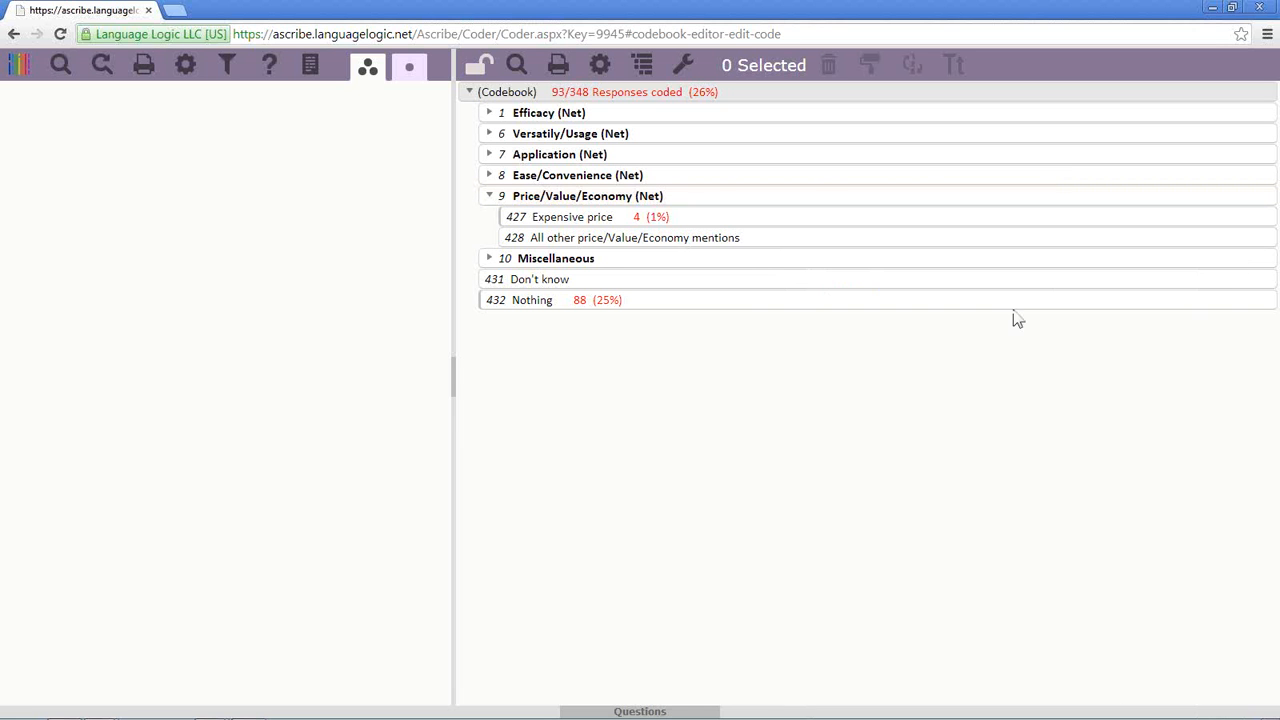
Expand the Efficacy and Versatily/Usage nets directly in the codebook
{"action": "left_click", "coordinate": [479, 77]}
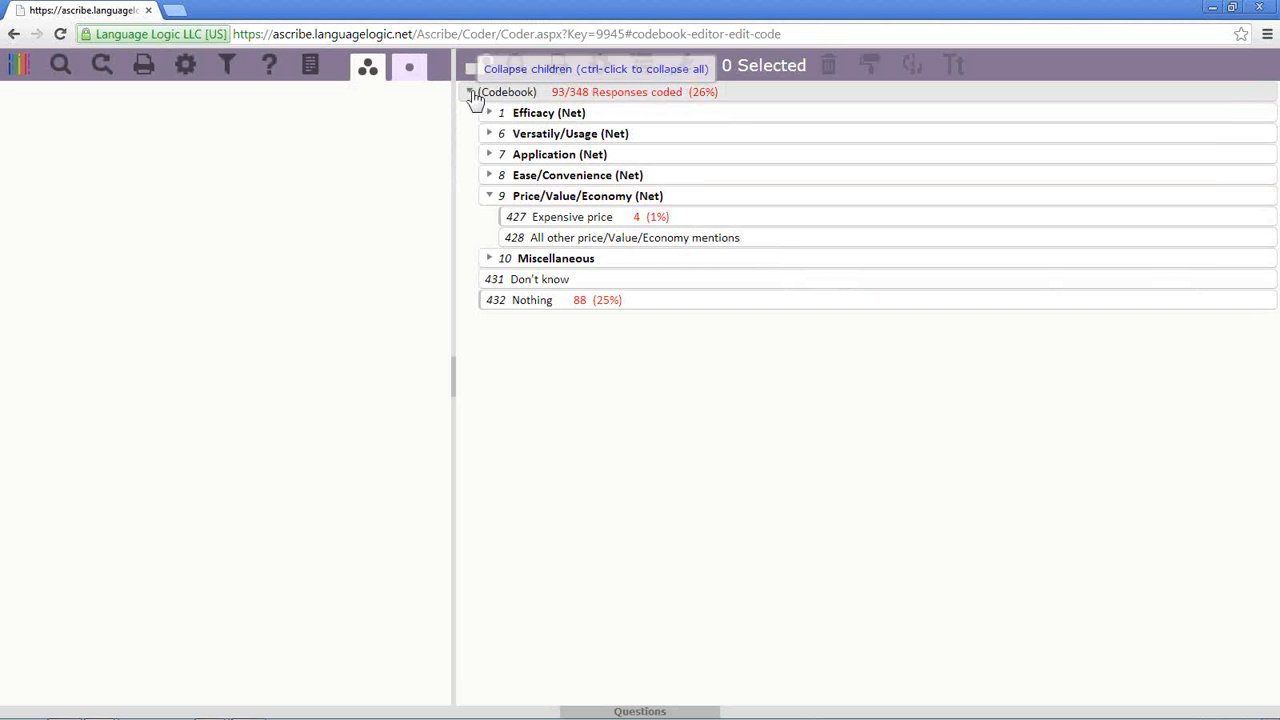
{"action": "left_click", "coordinate": [471, 92]}
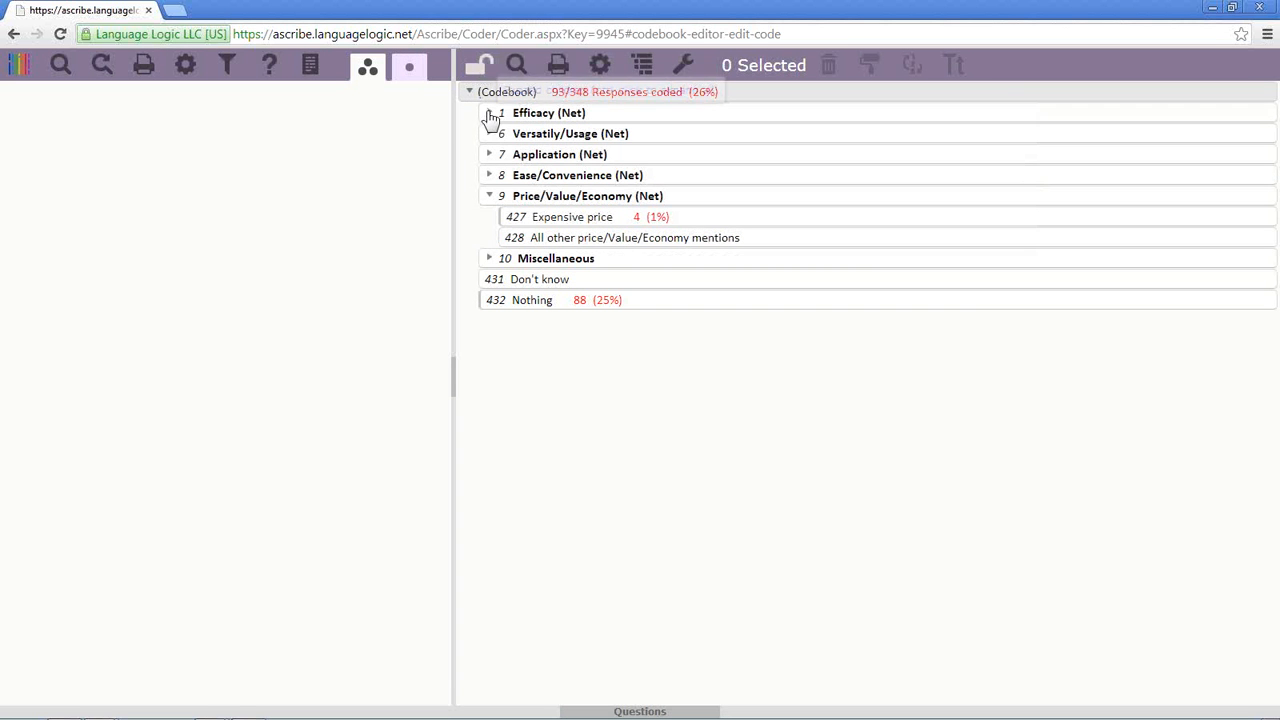
{"action": "left_click", "coordinate": [490, 113]}
{"action": "left_click", "coordinate": [489, 216]}
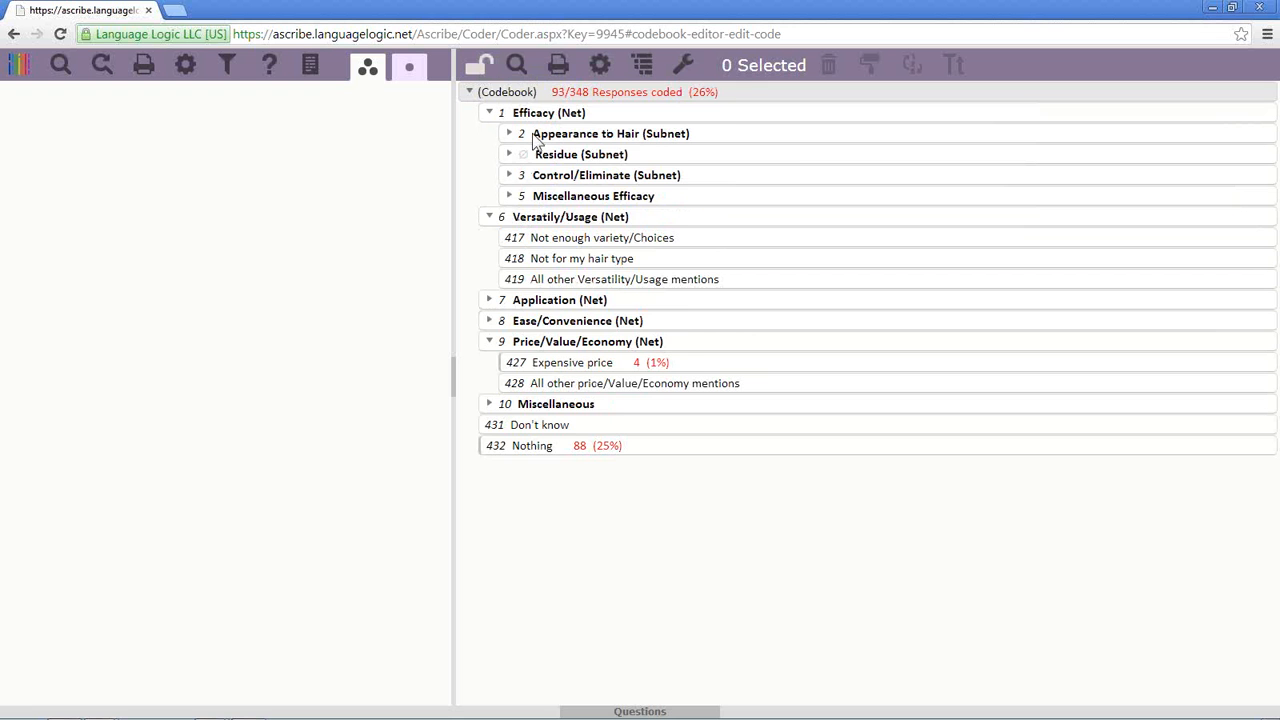
Expand the Appearance to Hair subnet, and locate codes 408 and 410 from the Codebook Tools expression list
{"action": "left_click", "coordinate": [510, 134]}
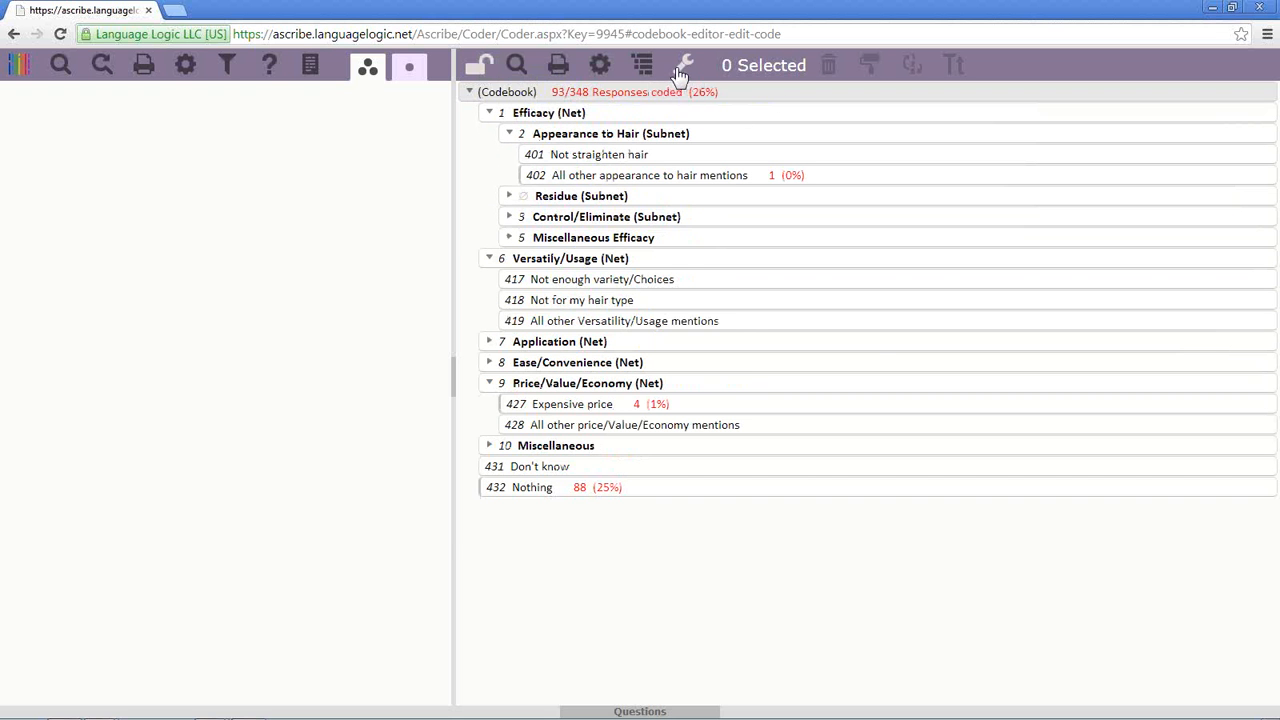
{"action": "left_click", "coordinate": [680, 70]}
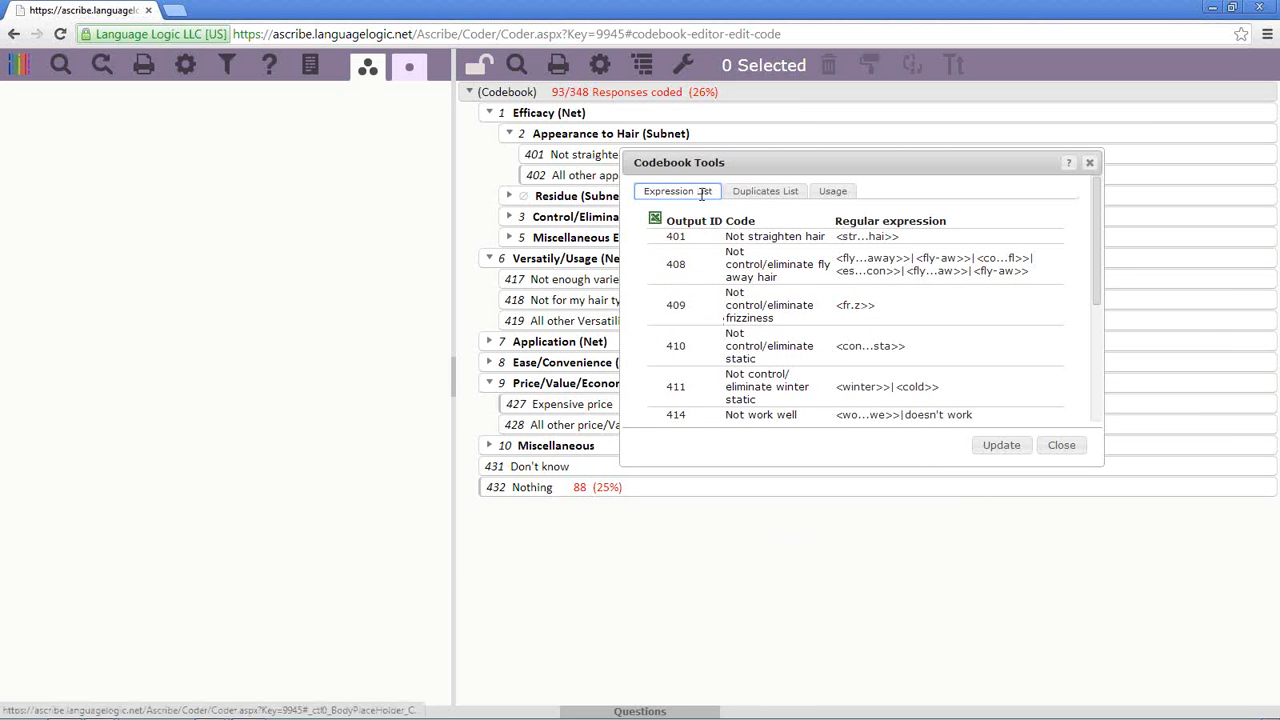
{"action": "left_click", "coordinate": [857, 278]}
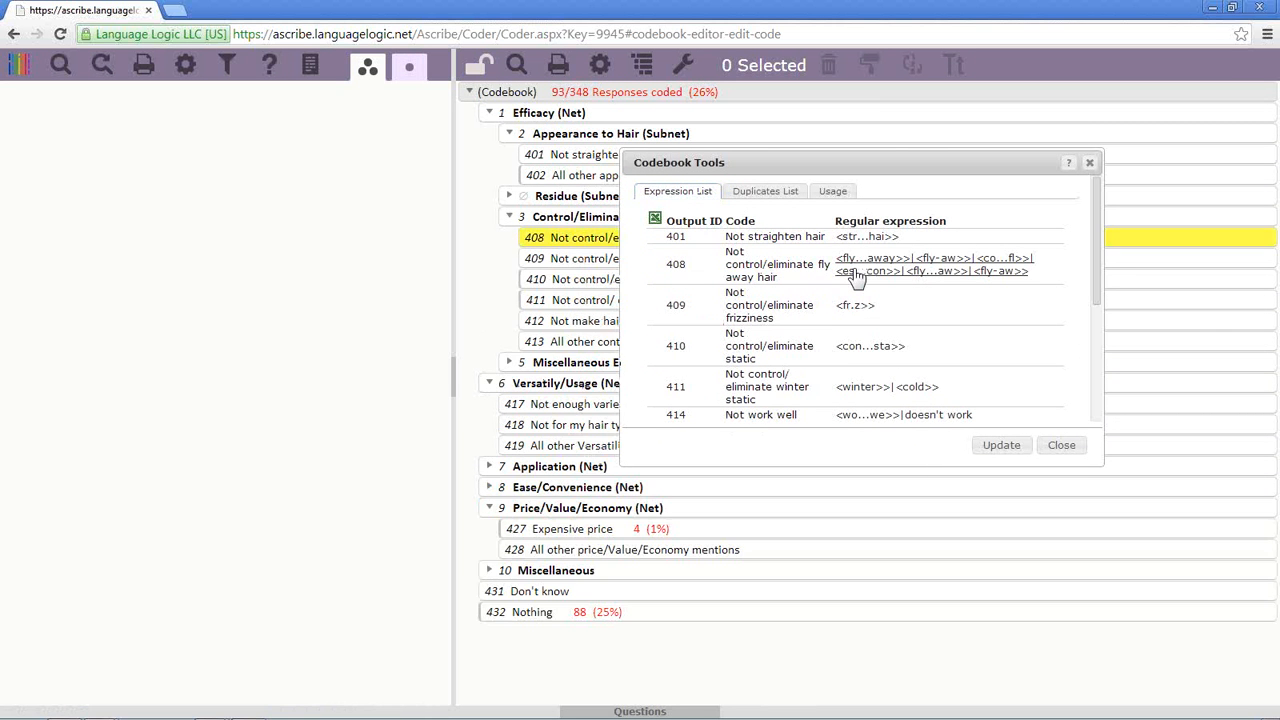
{"action": "left_click", "coordinate": [868, 350]}
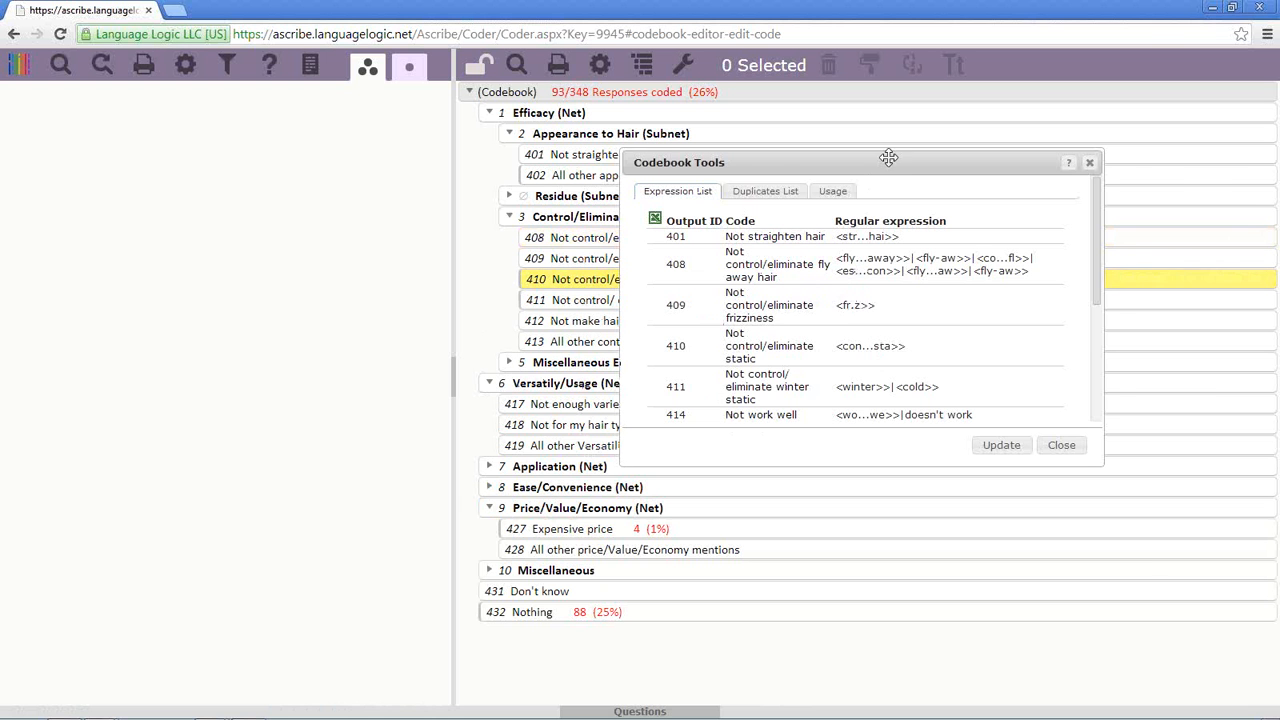
Move Codebook Tools clear of the codebook and locate codes 410 and 411 from its expression list
{"action": "left_click_drag", "start_coordinate": [852, 162], "coordinate": [233, 141]}
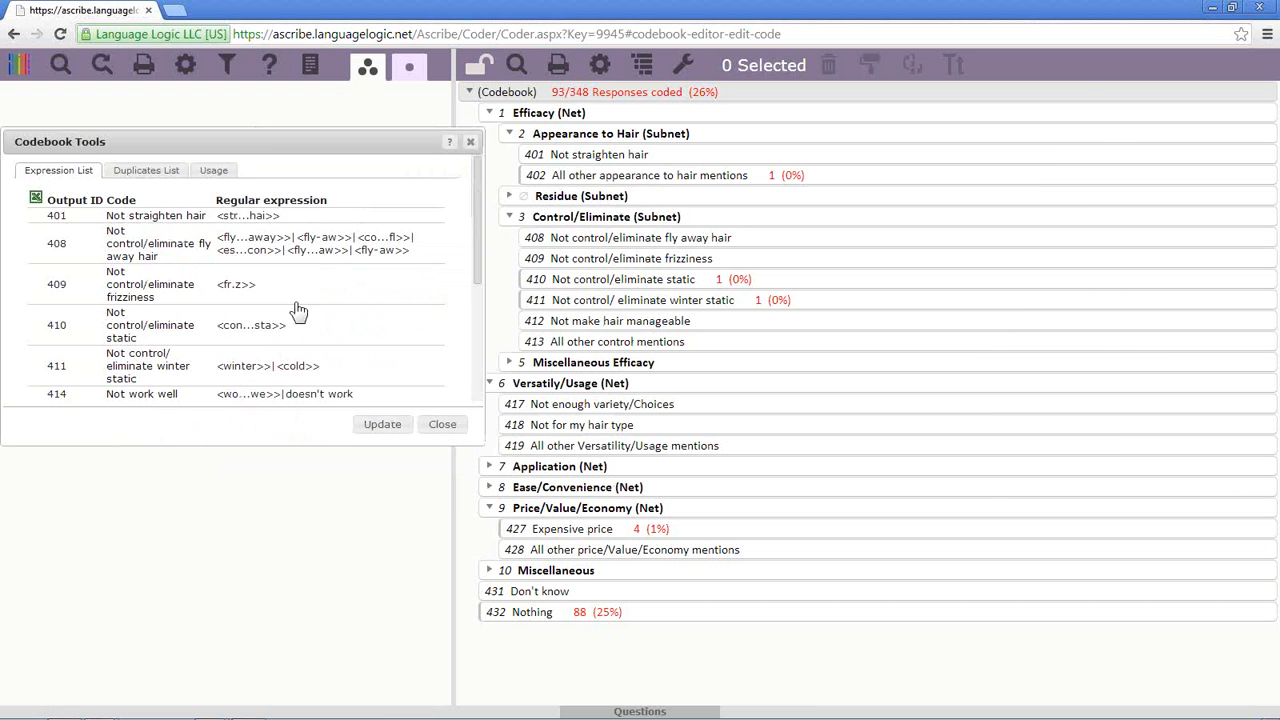
{"action": "left_click", "coordinate": [253, 328]}
{"action": "scroll", "coordinate": [478, 255], "scroll_direction": "down", "scroll_amount": 2}
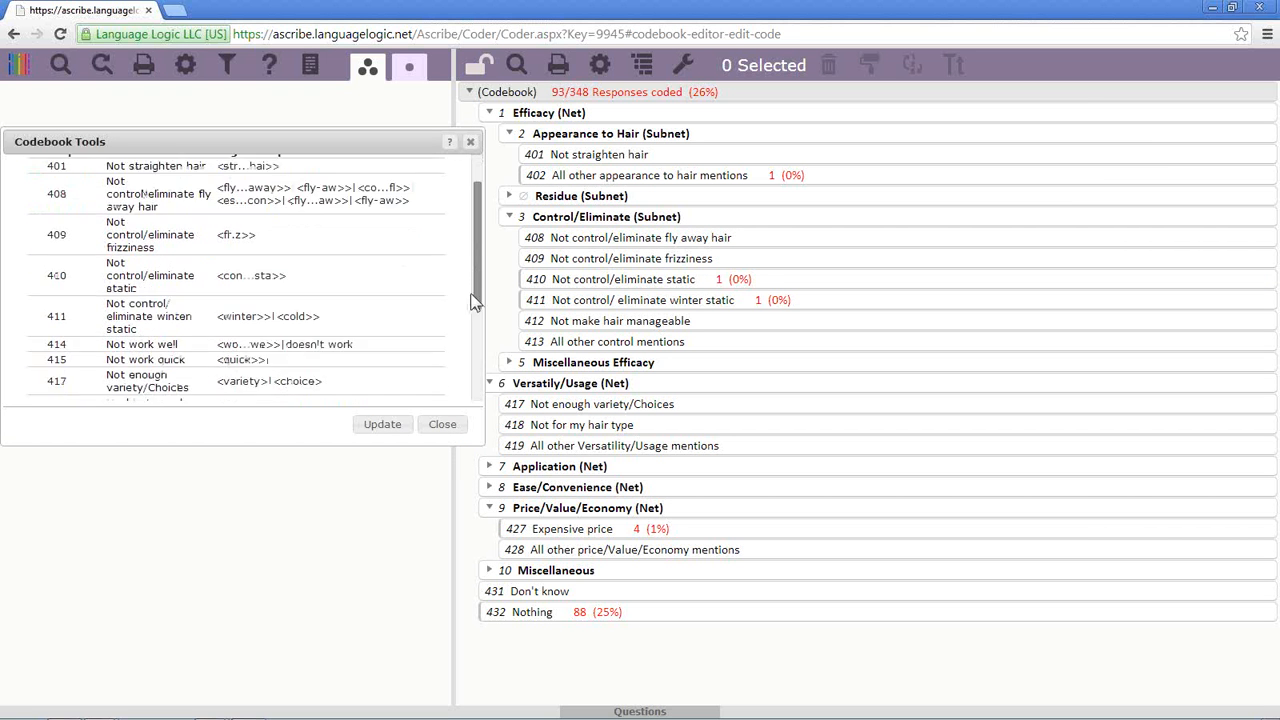
{"action": "scroll", "coordinate": [469, 258], "scroll_direction": "up", "scroll_amount": 2}
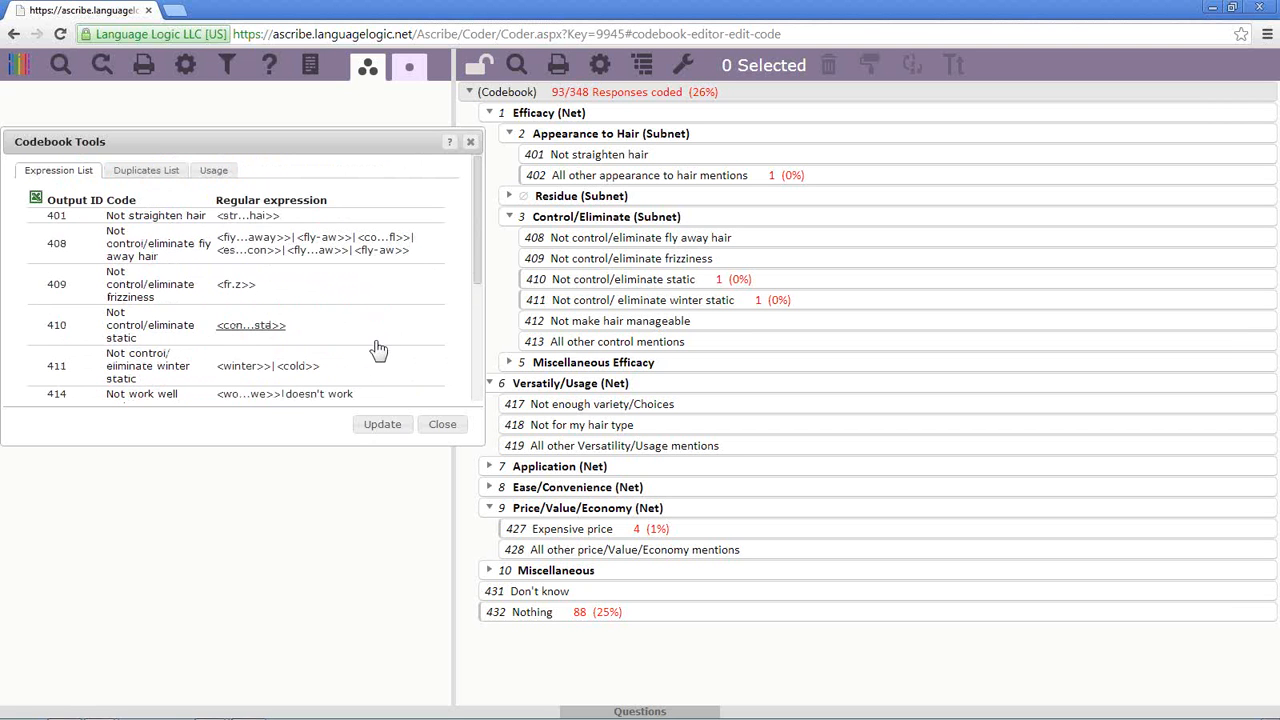
{"action": "left_click", "coordinate": [321, 370]}
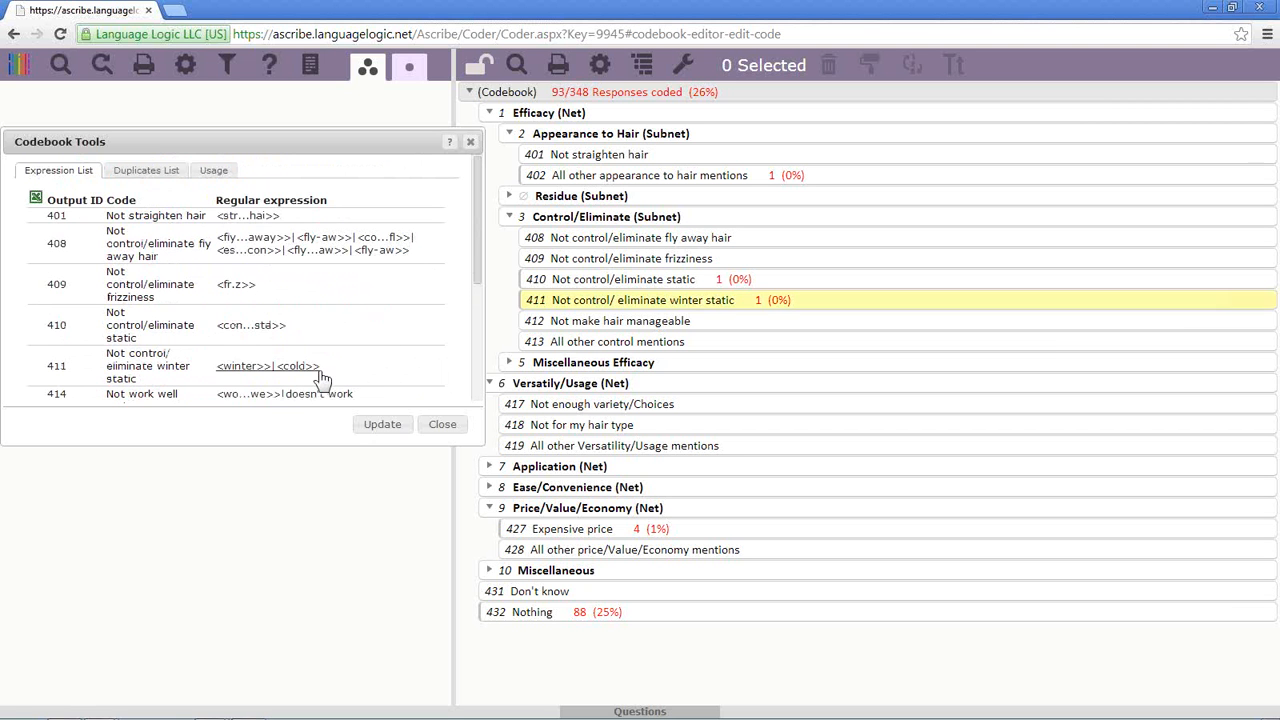
Change the regular expression of code 411, Not control/ eliminate winter static, to <winter>>|cold
{"action": "right_click", "coordinate": [712, 298]}
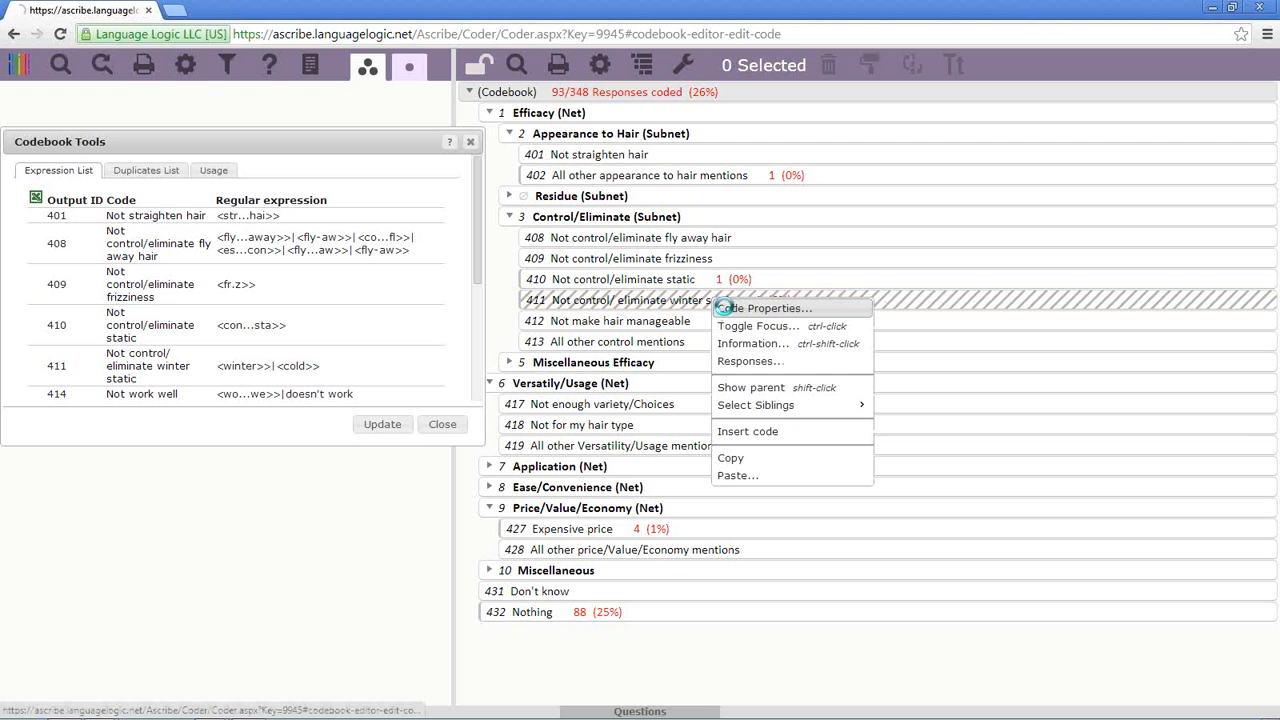
{"action": "left_click", "coordinate": [760, 308]}
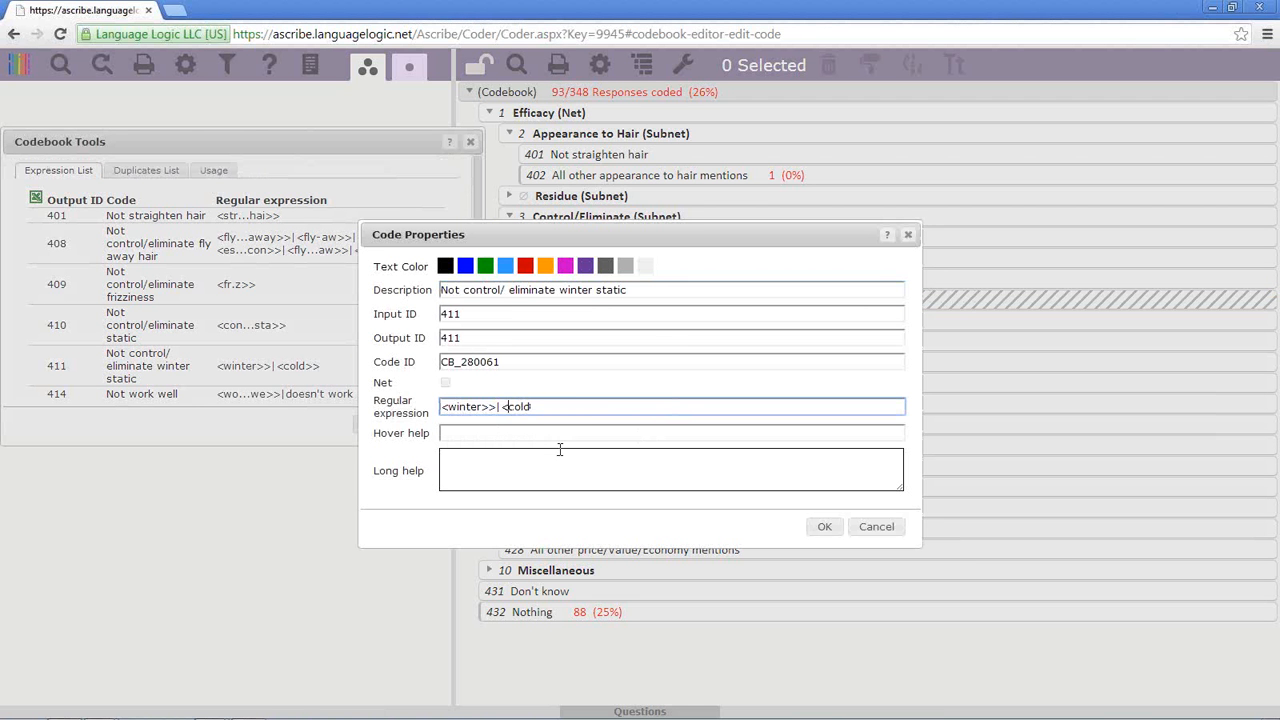
{"action": "key", "text": "BackSpace"}
{"action": "key", "text": "BackSpace"}
{"action": "left_click", "coordinate": [823, 528]}
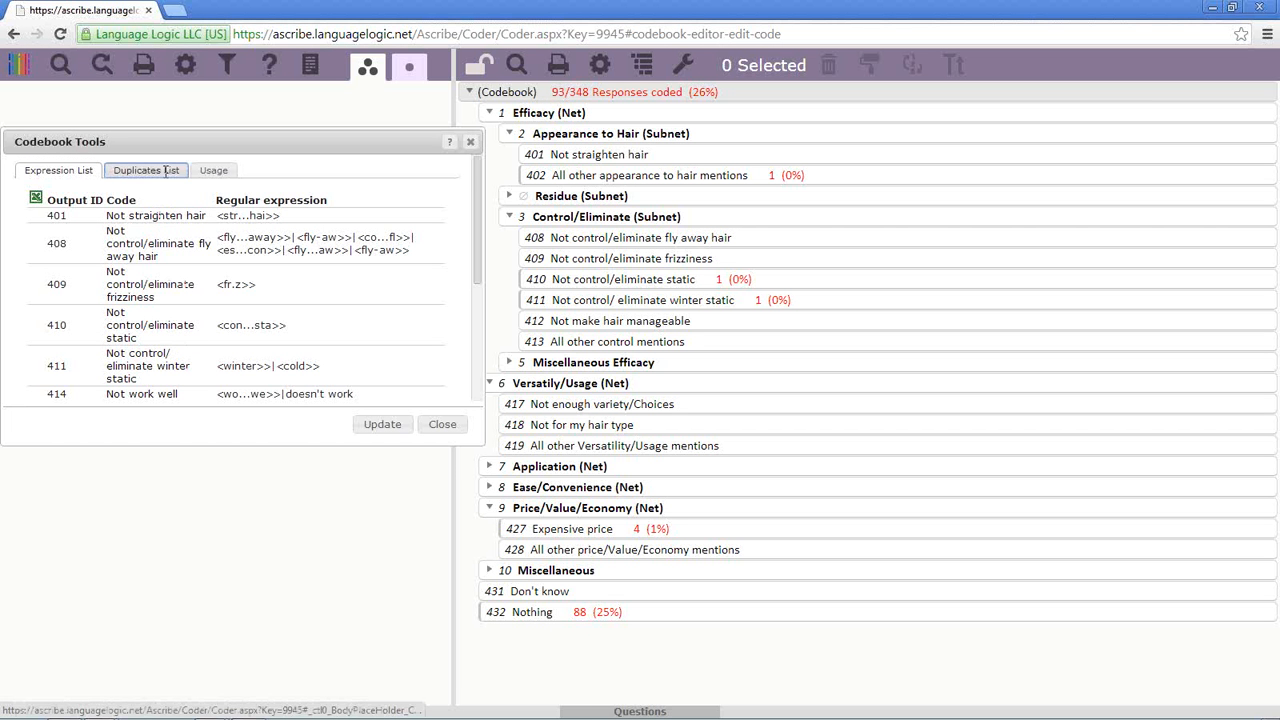
Check the Duplicates List, close Codebook Tools, and insert a code described "Not straighten hair" below code 409
{"action": "left_click", "coordinate": [166, 172]}
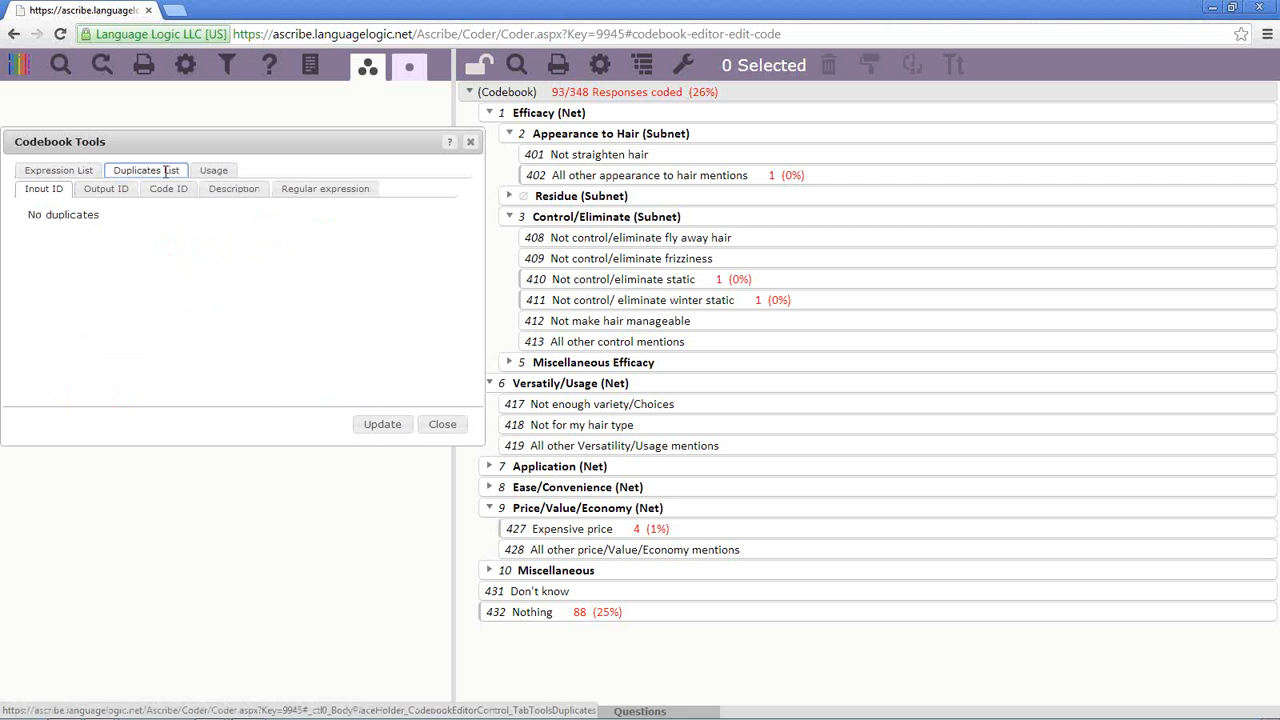
{"action": "left_click", "coordinate": [448, 428]}
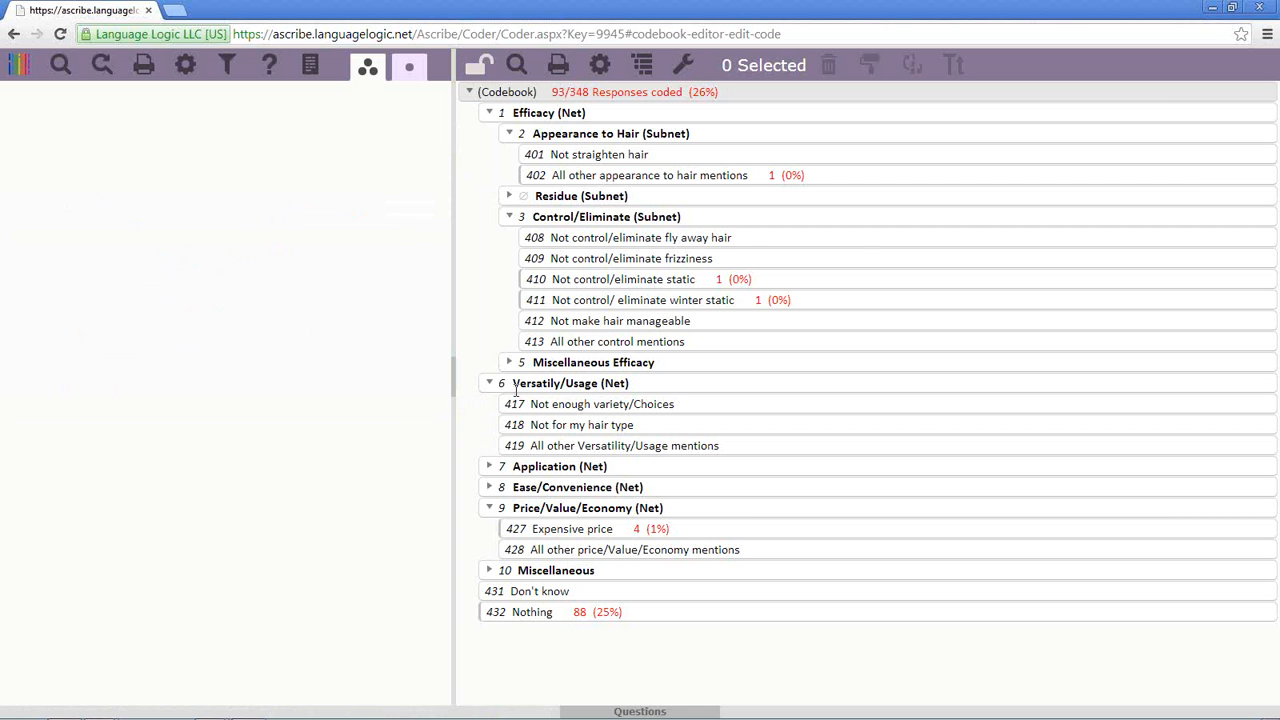
{"action": "right_click", "coordinate": [735, 262]}
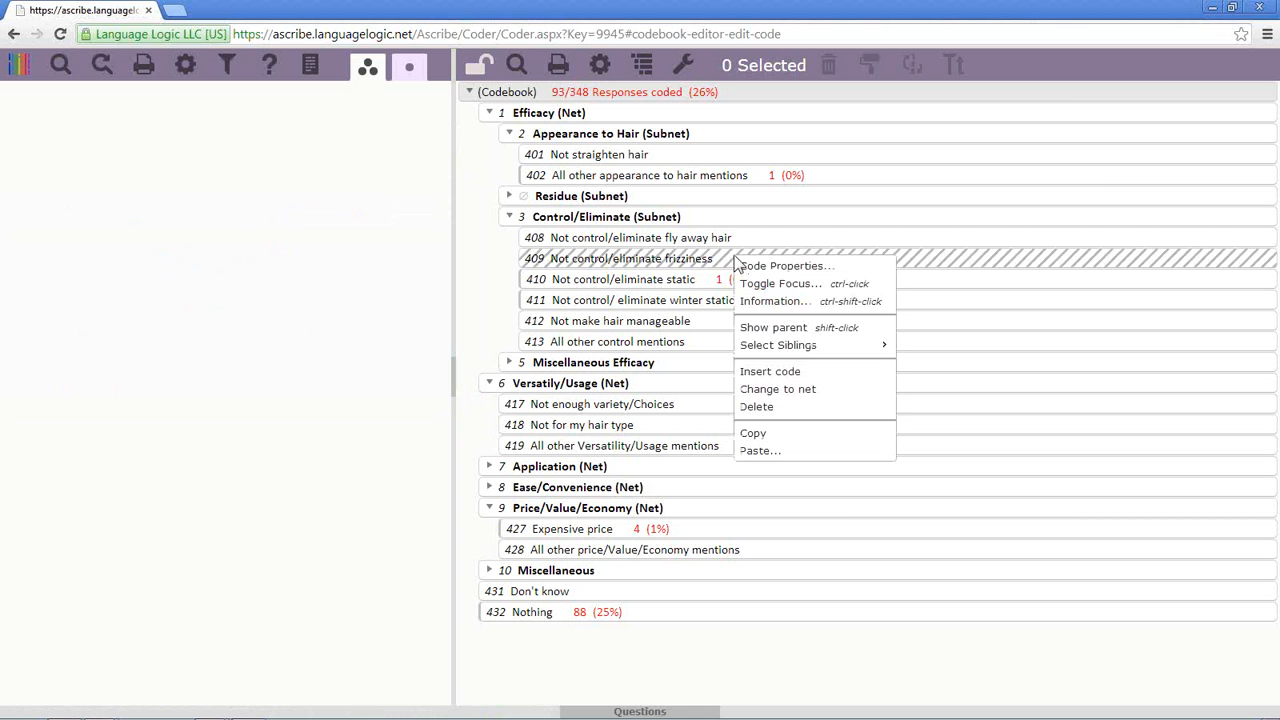
{"action": "left_click", "coordinate": [765, 371]}
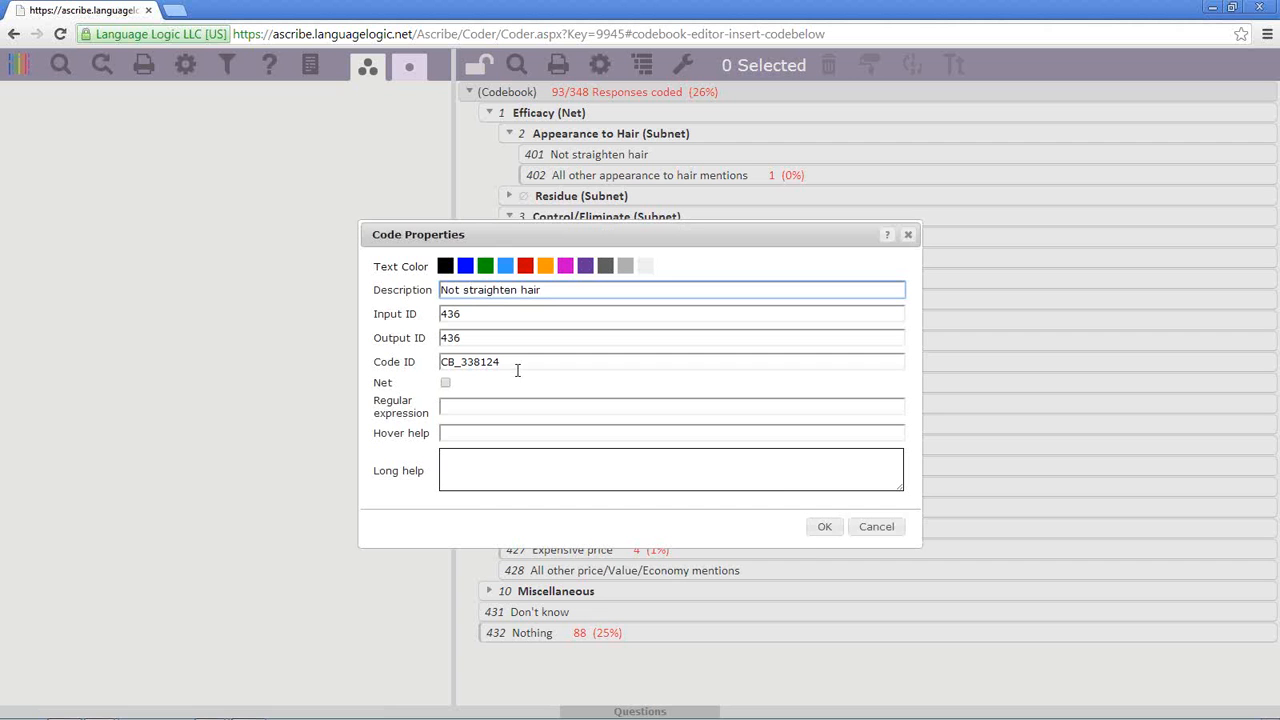
{"action": "left_click", "coordinate": [818, 534]}
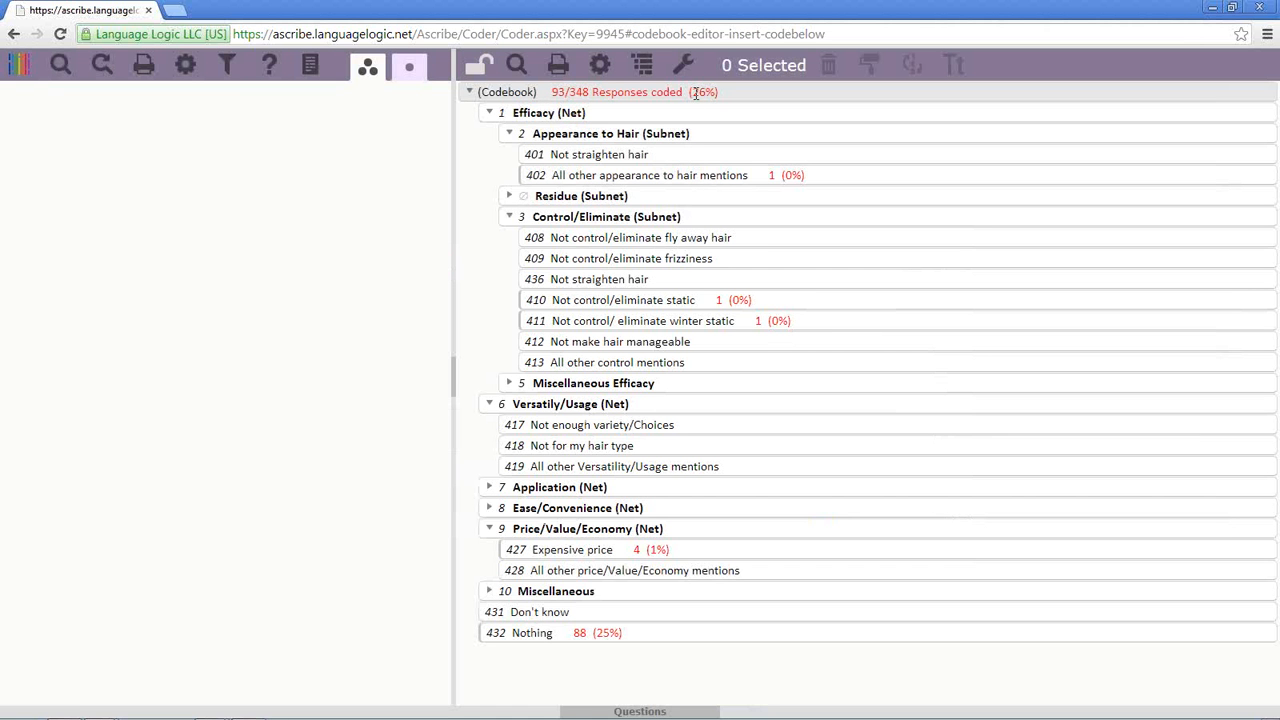
Reopen Codebook Tools and review the expression list and the duplicates by input ID, output ID, code ID, description and regular expression
{"action": "left_click", "coordinate": [685, 66]}
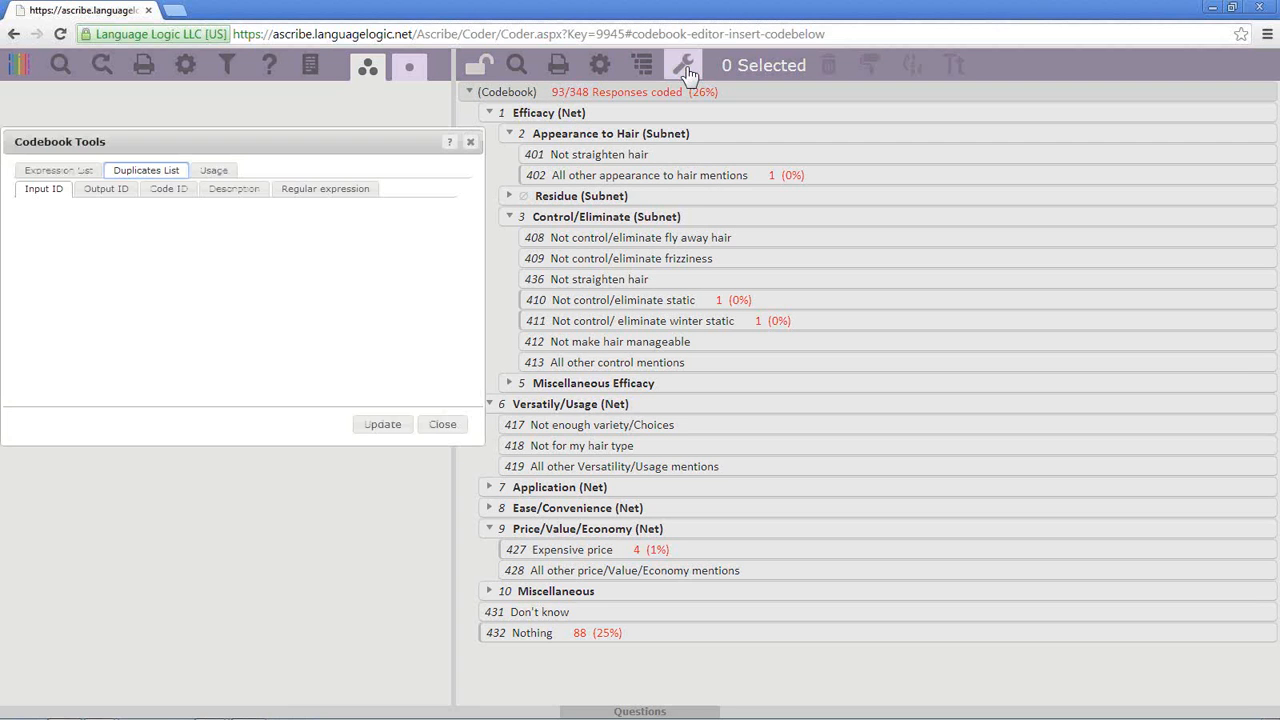
{"action": "left_click", "coordinate": [85, 172]}
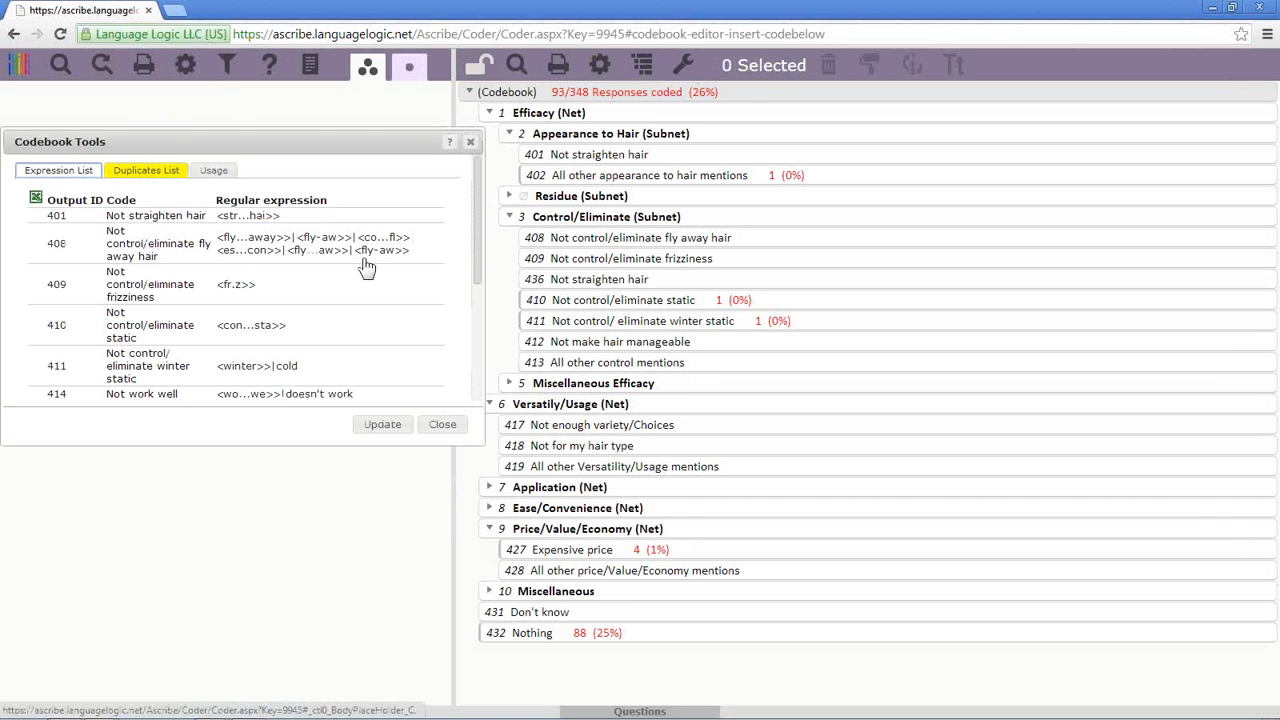
{"action": "left_click", "coordinate": [157, 180]}
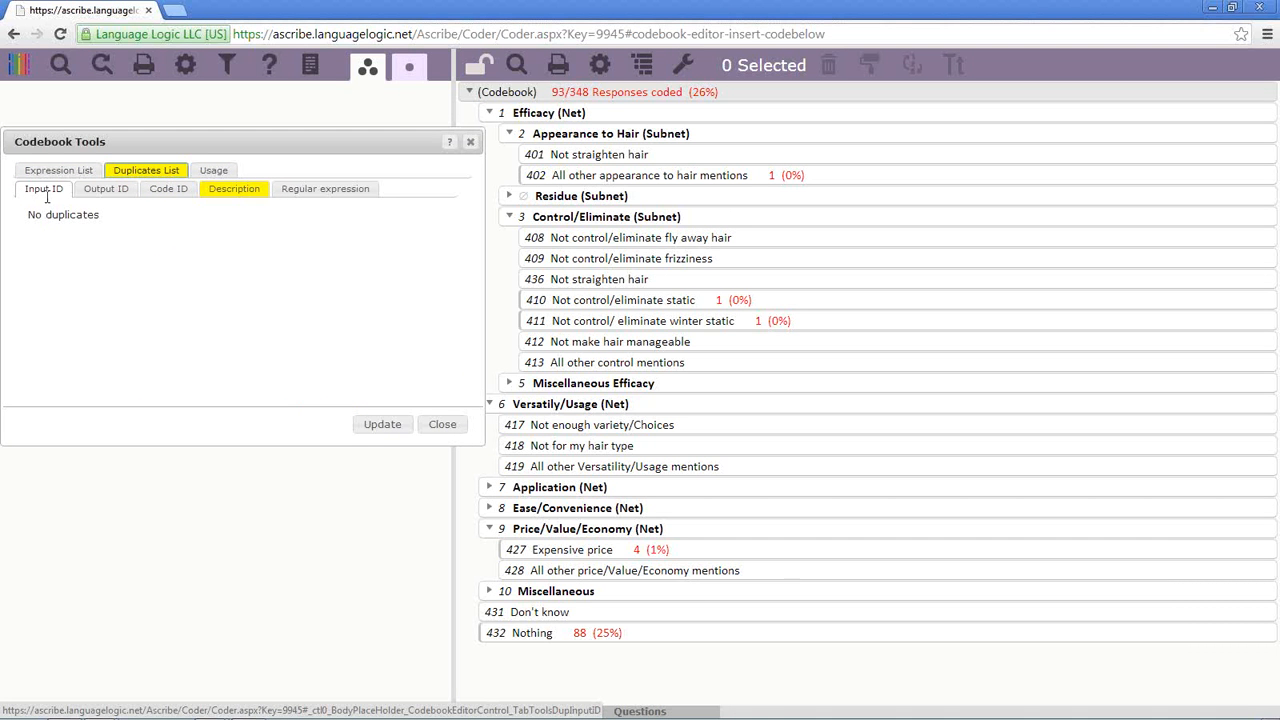
{"action": "left_click", "coordinate": [106, 192]}
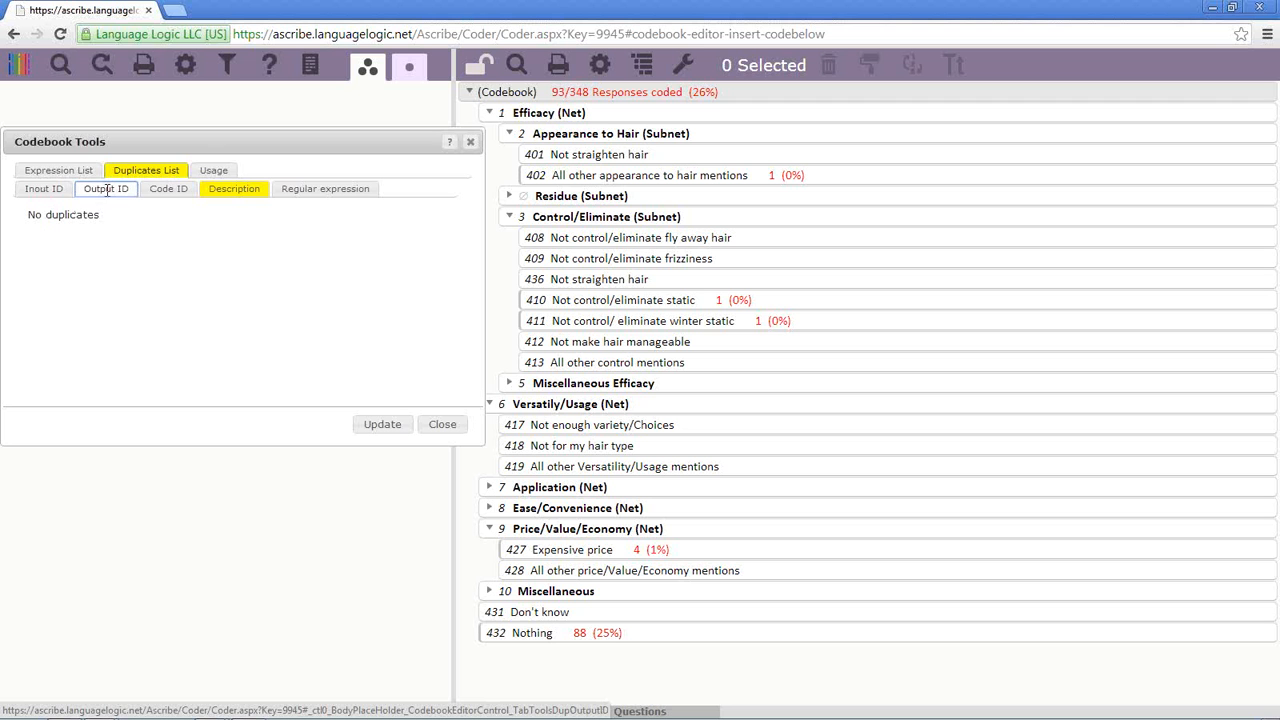
{"action": "left_click", "coordinate": [163, 197]}
{"action": "left_click", "coordinate": [240, 192]}
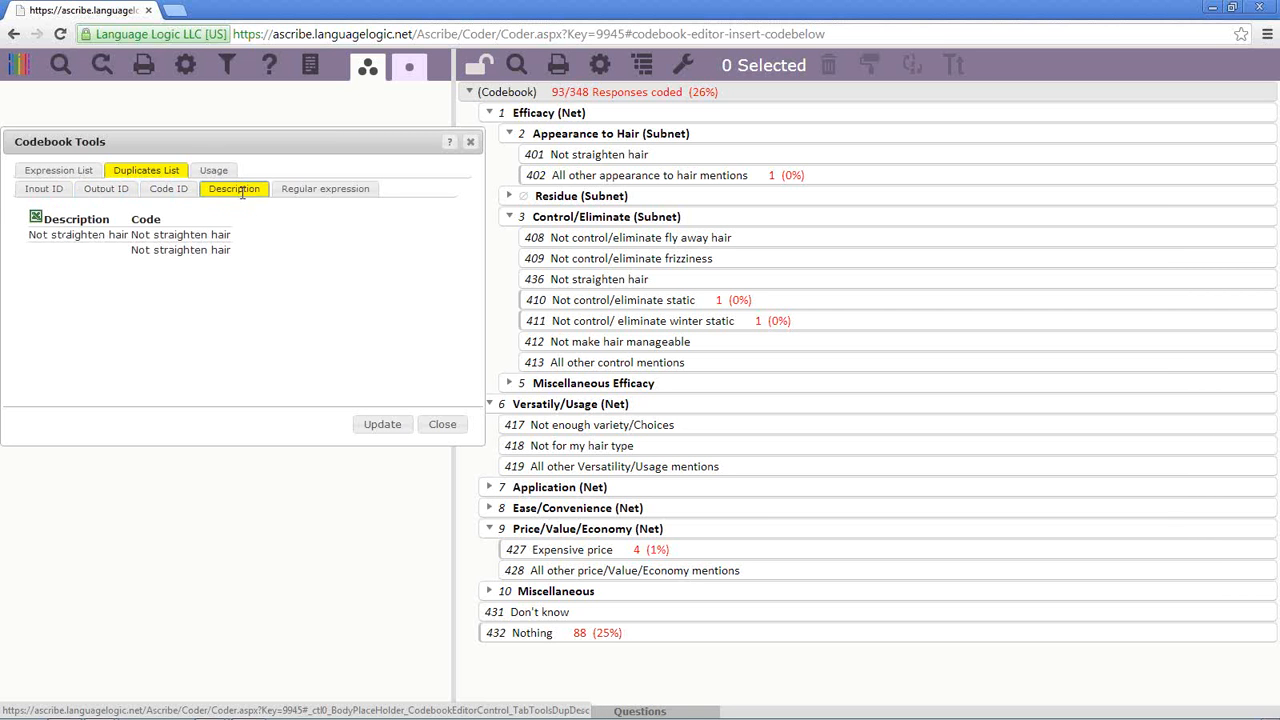
{"action": "left_click", "coordinate": [328, 190]}
Locate both codes sharing the description "Not straighten hair" from the description duplicates
{"action": "left_click", "coordinate": [229, 194]}
{"action": "left_click", "coordinate": [212, 240]}
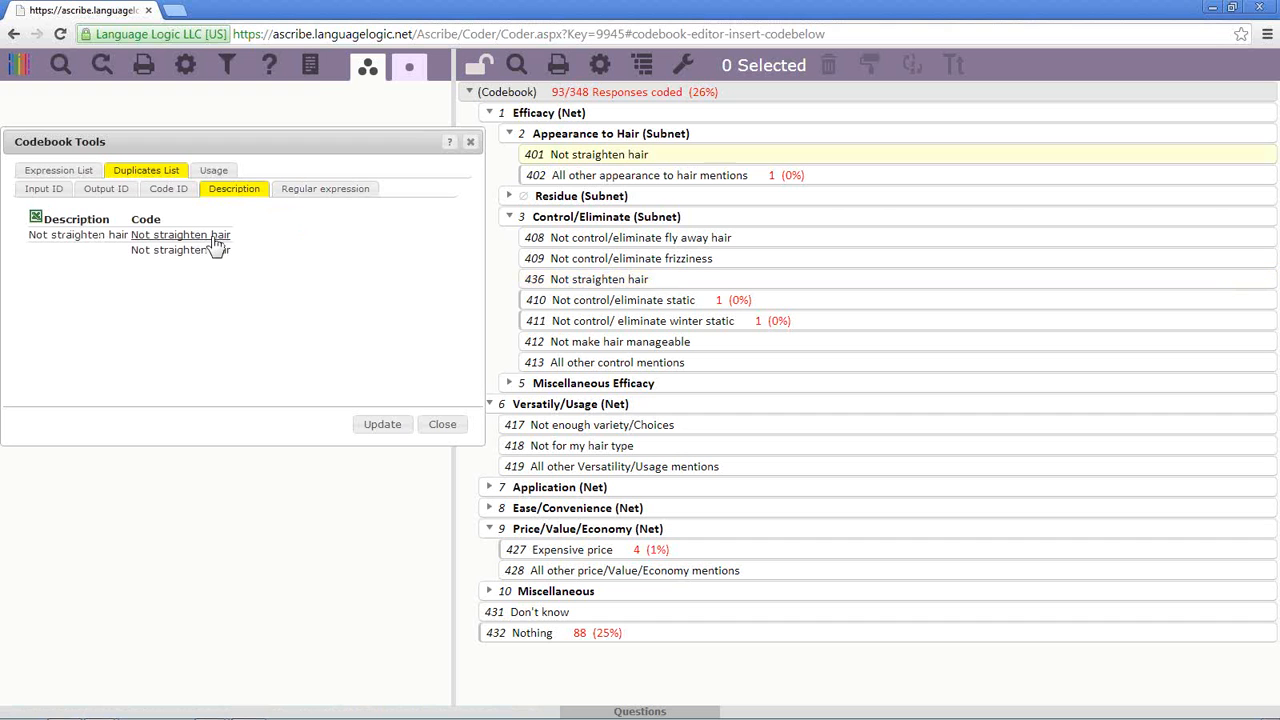
{"action": "left_click", "coordinate": [215, 256]}
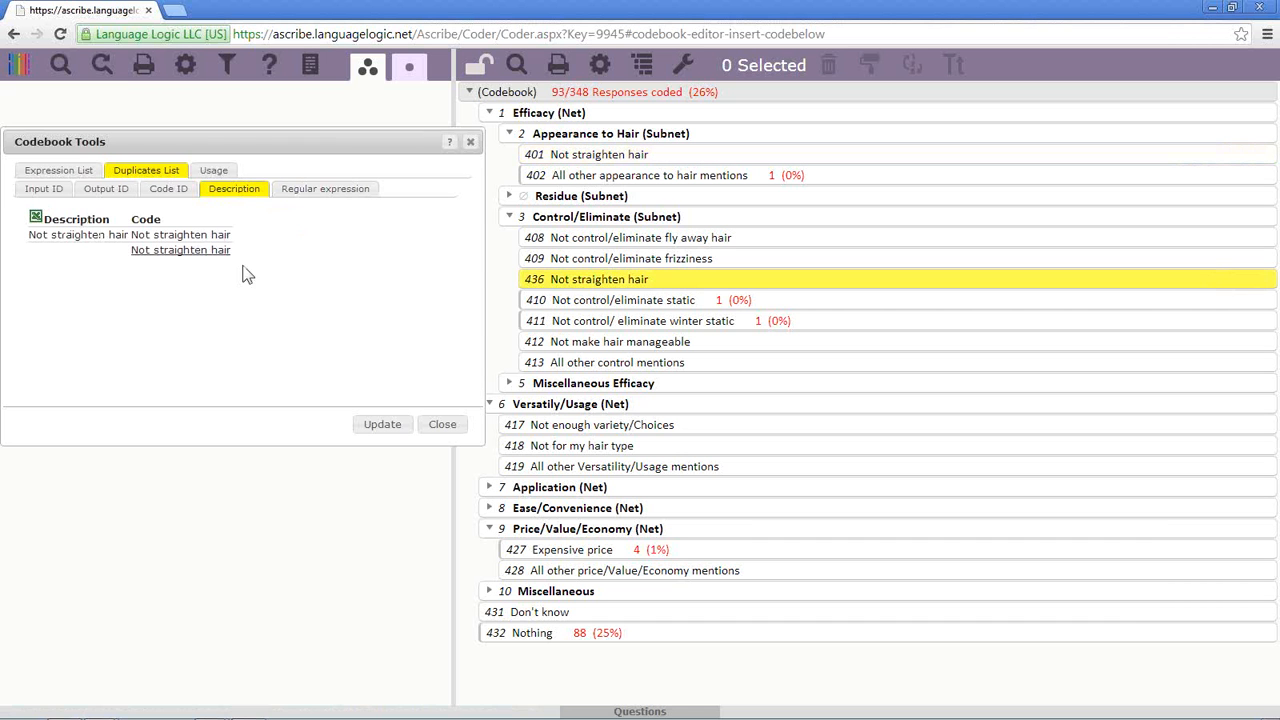
Delete the duplicate code 436 under Control/Eliminate and refresh the Duplicates List
{"action": "right_click", "coordinate": [649, 280]}
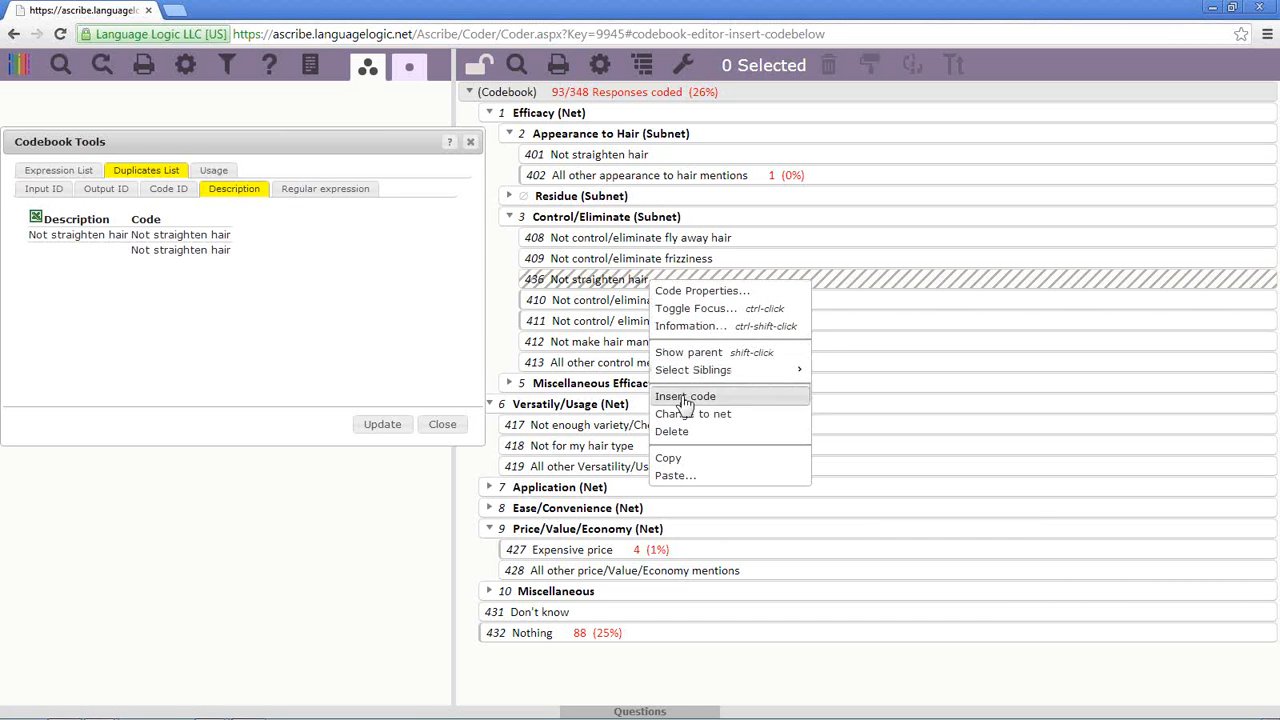
{"action": "left_click", "coordinate": [687, 434]}
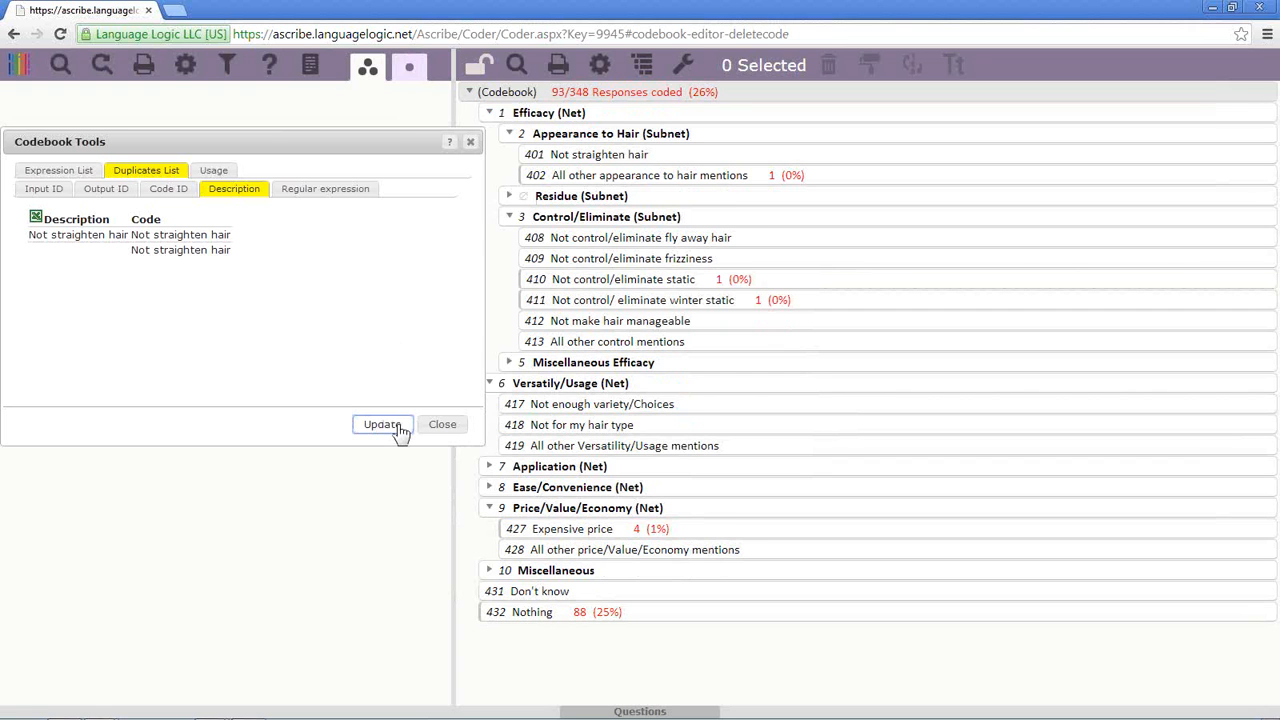
{"action": "left_click", "coordinate": [399, 427]}
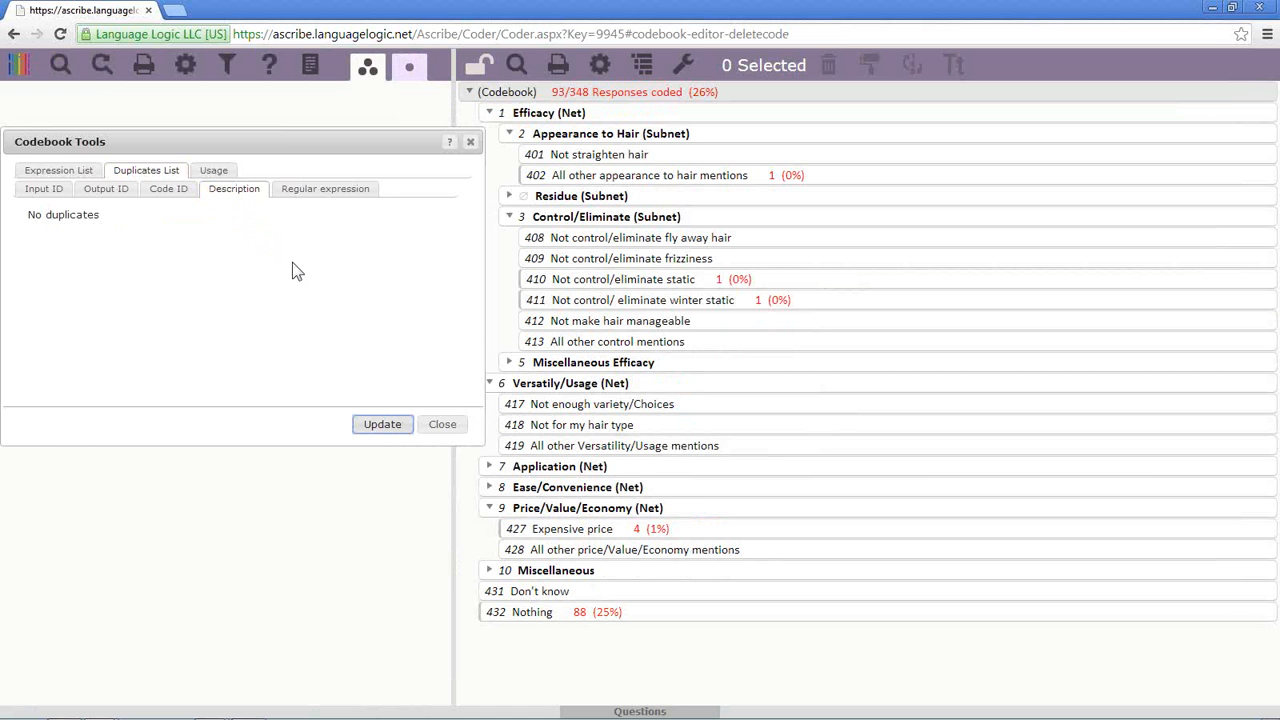
Show the code usage for q8, widen Codebook Tools, review the whole usage table, and close the dialog
{"action": "left_click", "coordinate": [213, 170]}
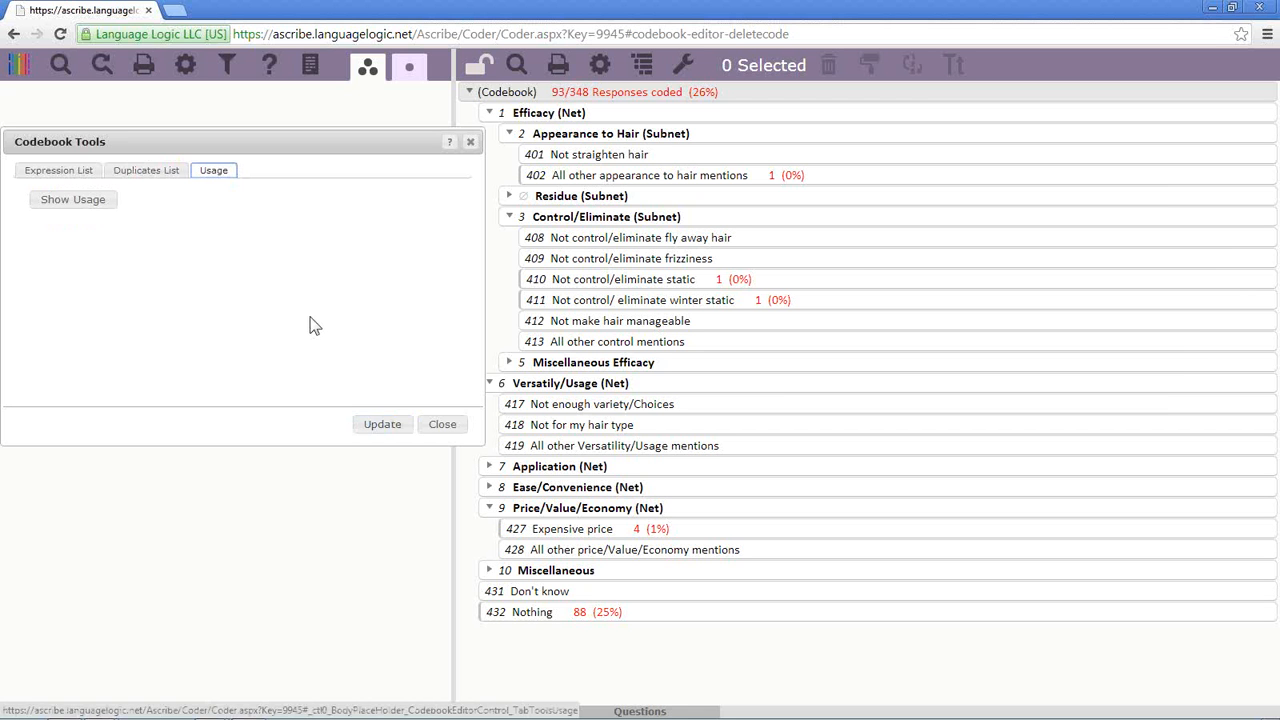
{"action": "left_click", "coordinate": [106, 216]}
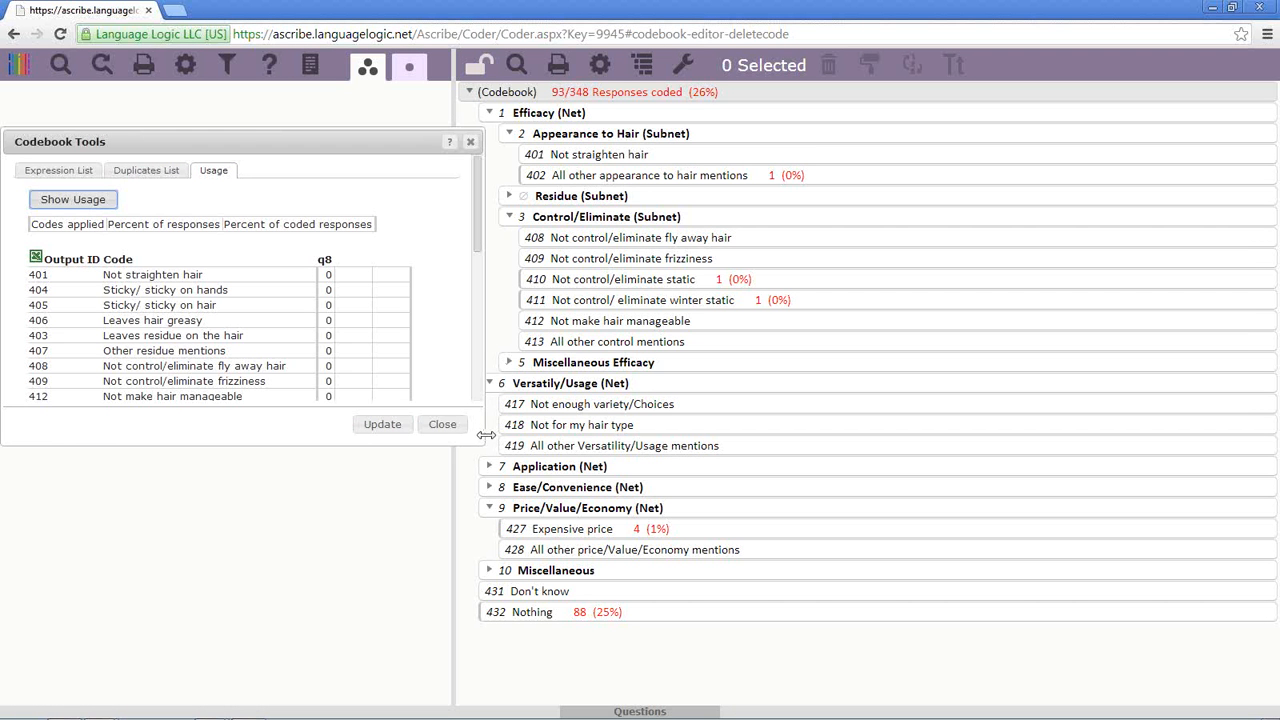
{"action": "left_click_drag", "start_coordinate": [486, 435], "coordinate": [822, 441]}
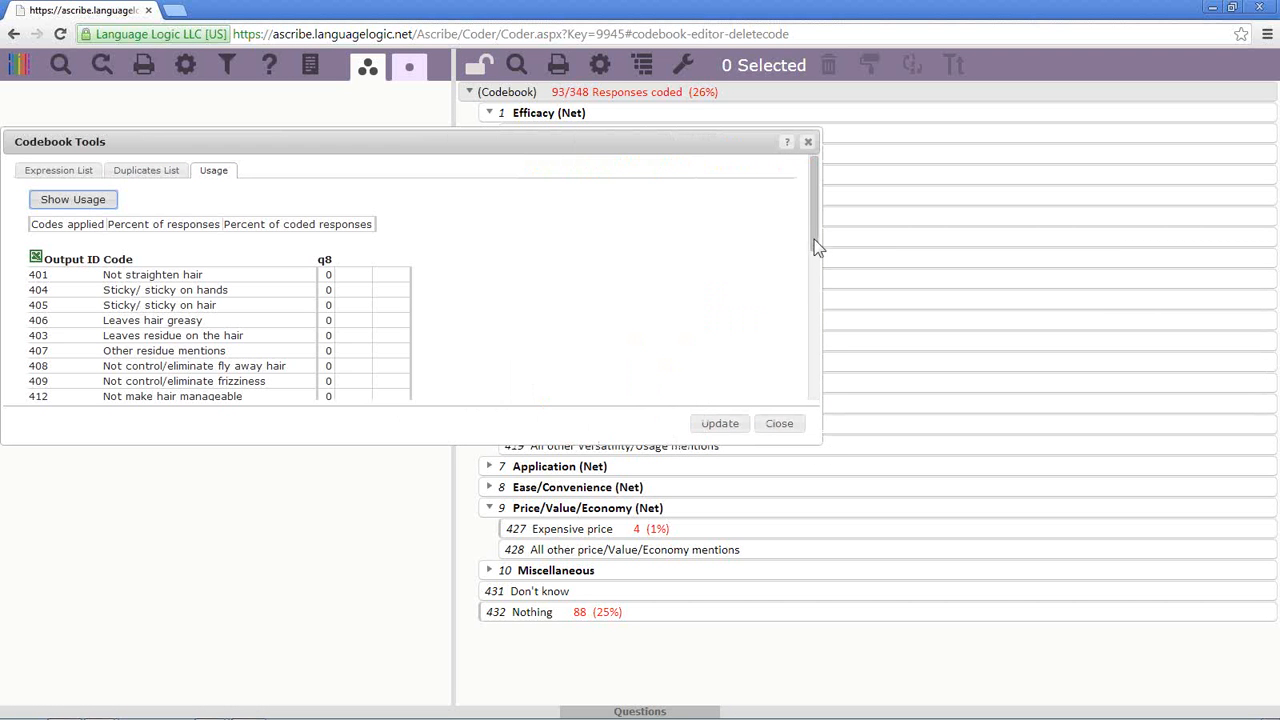
{"action": "left_click_drag", "start_coordinate": [815, 255], "coordinate": [809, 390]}
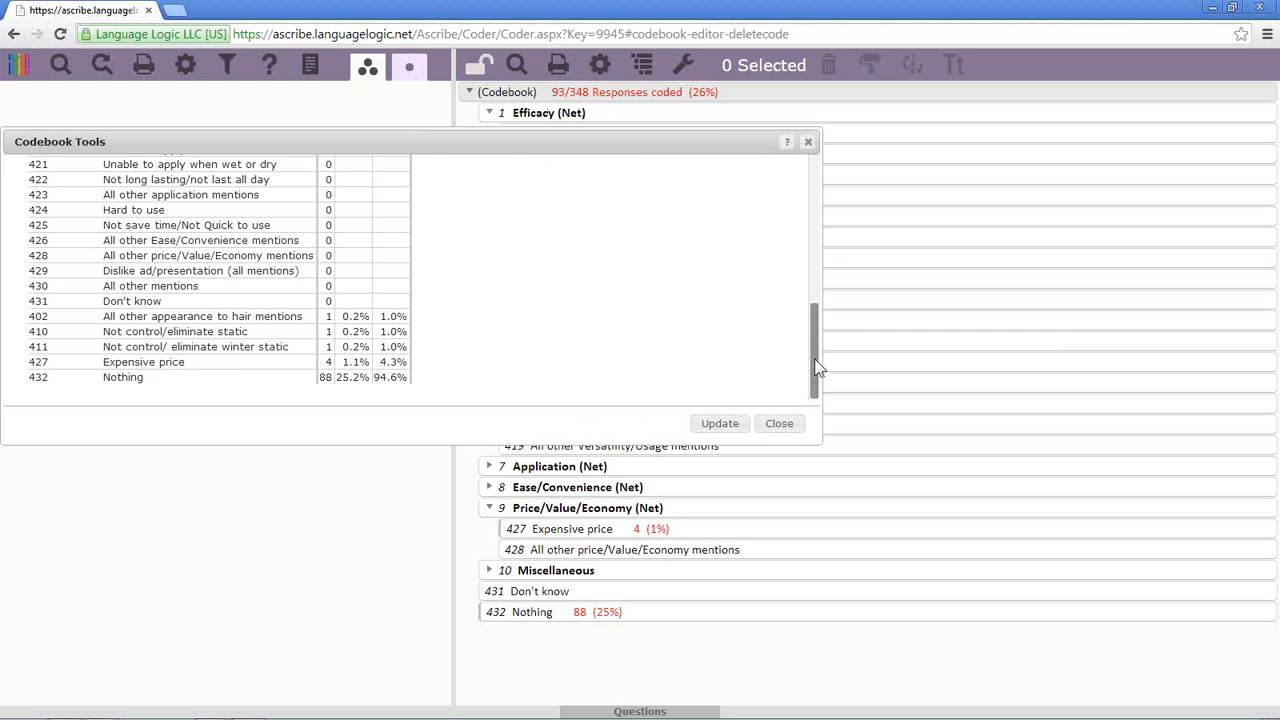
{"action": "left_click_drag", "start_coordinate": [820, 366], "coordinate": [817, 205]}
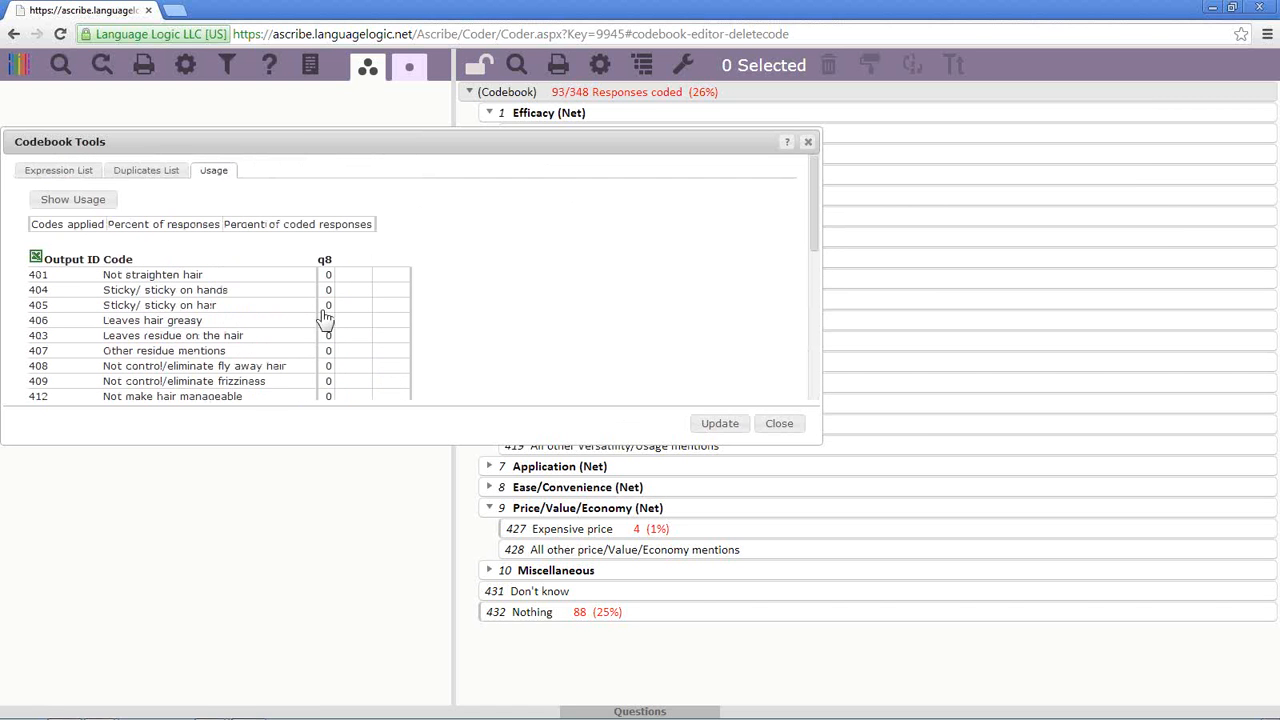
{"action": "left_click", "coordinate": [777, 424]}
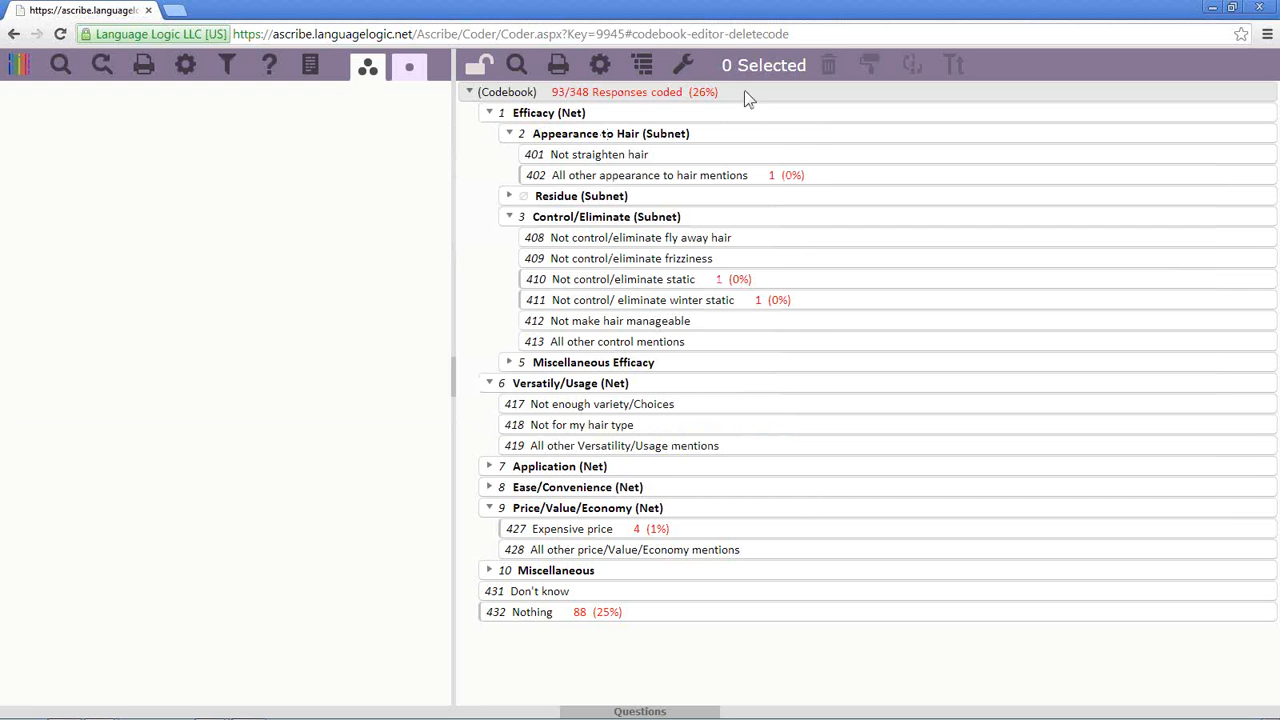
Open the codebook settings and view the options that apply when the codebook is unlocked
{"action": "left_click", "coordinate": [477, 70]}
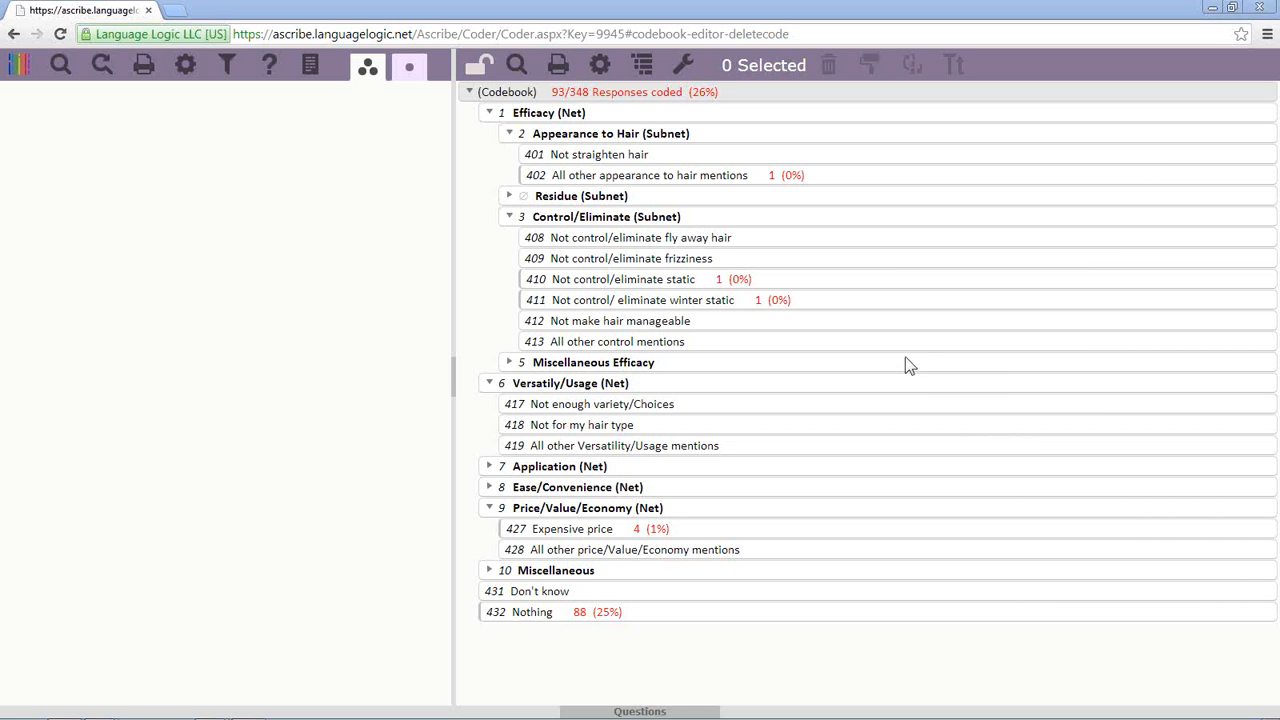
{"action": "left_click", "coordinate": [600, 66]}
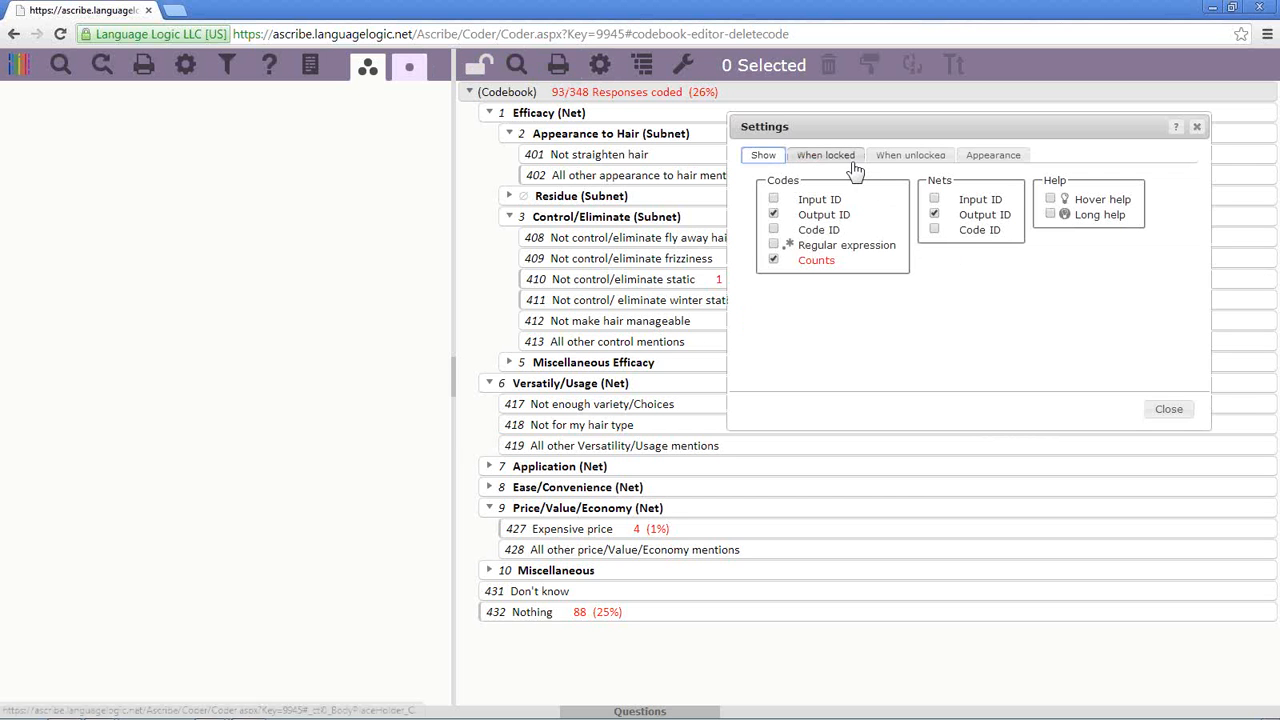
{"action": "left_click", "coordinate": [893, 158]}
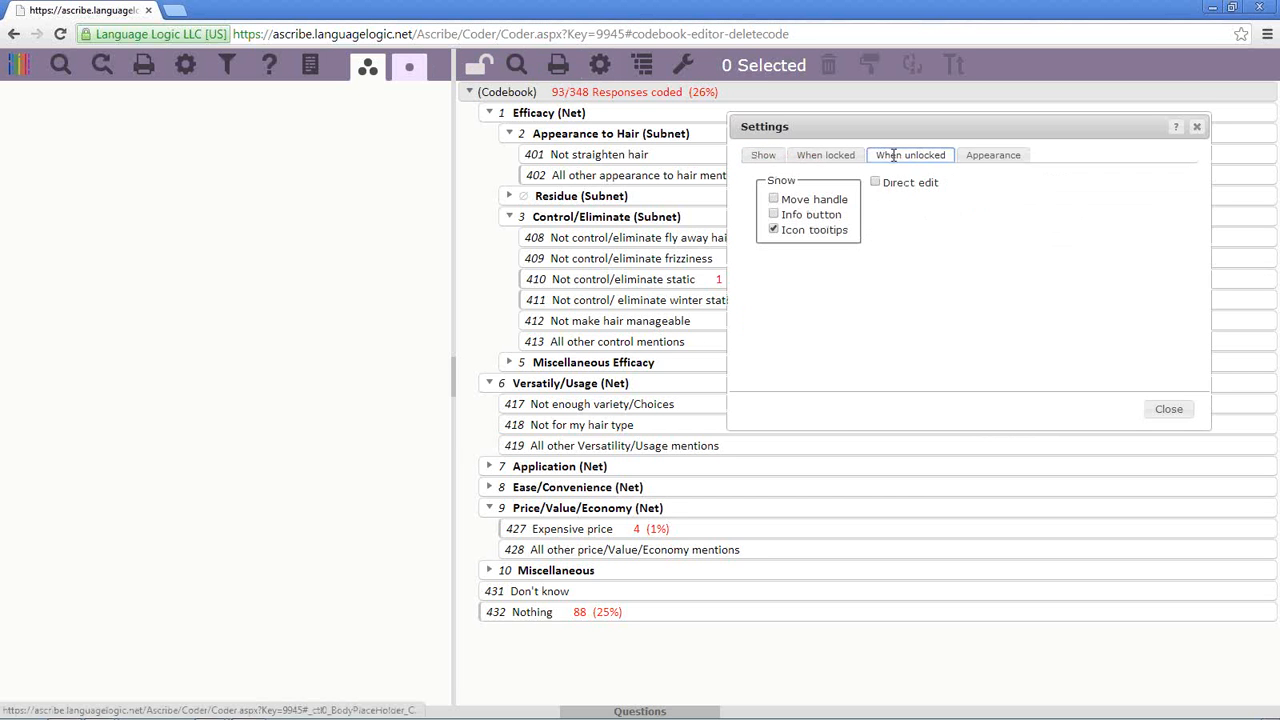
Show the move handle for codes when the codebook is unlocked, and check it by locking and unlocking the codebook
{"action": "left_click", "coordinate": [774, 199]}
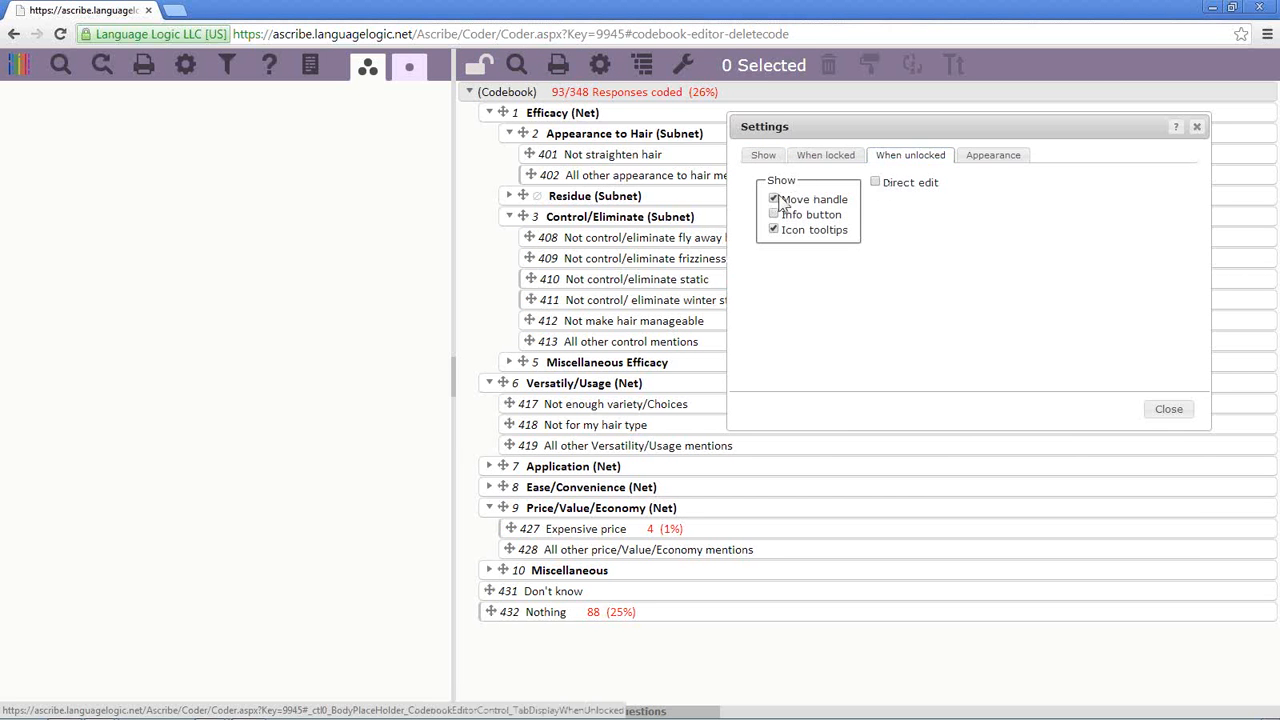
{"action": "left_click", "coordinate": [1170, 412]}
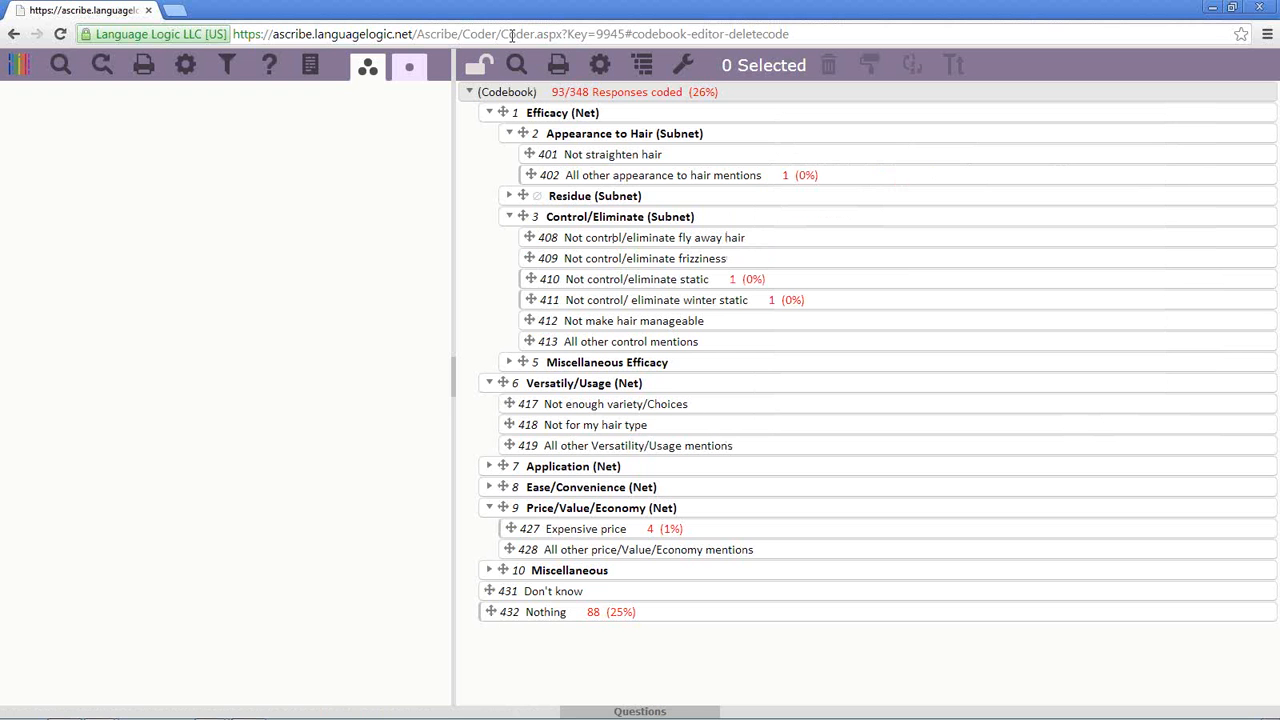
{"action": "left_click", "coordinate": [484, 72]}
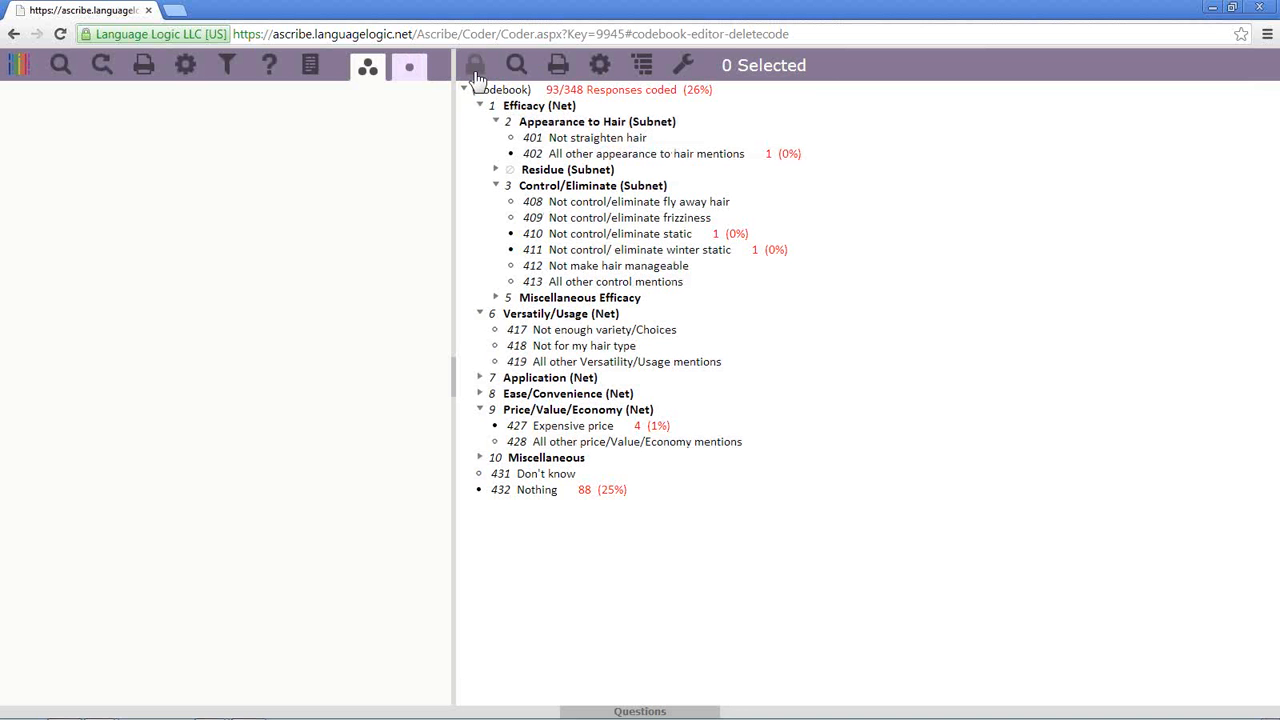
{"action": "left_click", "coordinate": [477, 76]}
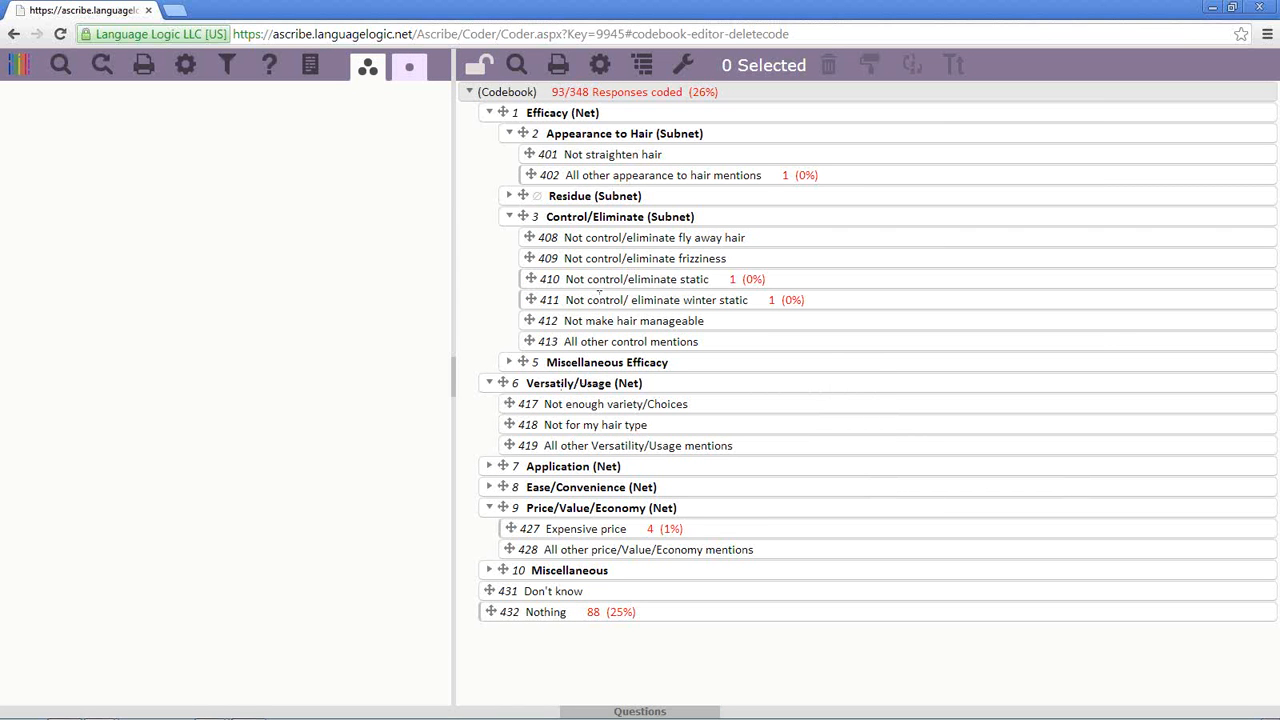
Expand Residue, try moving code 409 out of Control/Eliminate to other levels, and return it to its place below code 408
{"action": "left_click", "coordinate": [510, 197]}
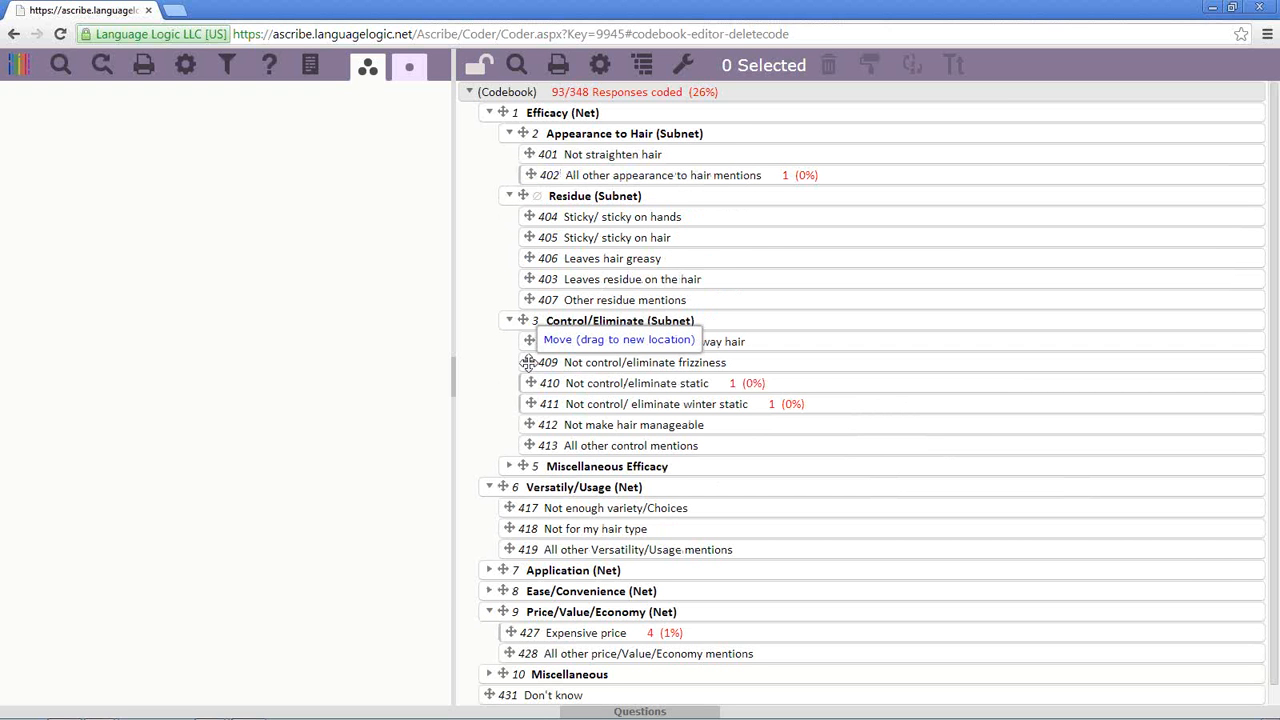
{"action": "left_click_drag", "start_coordinate": [528, 362], "coordinate": [535, 175]}
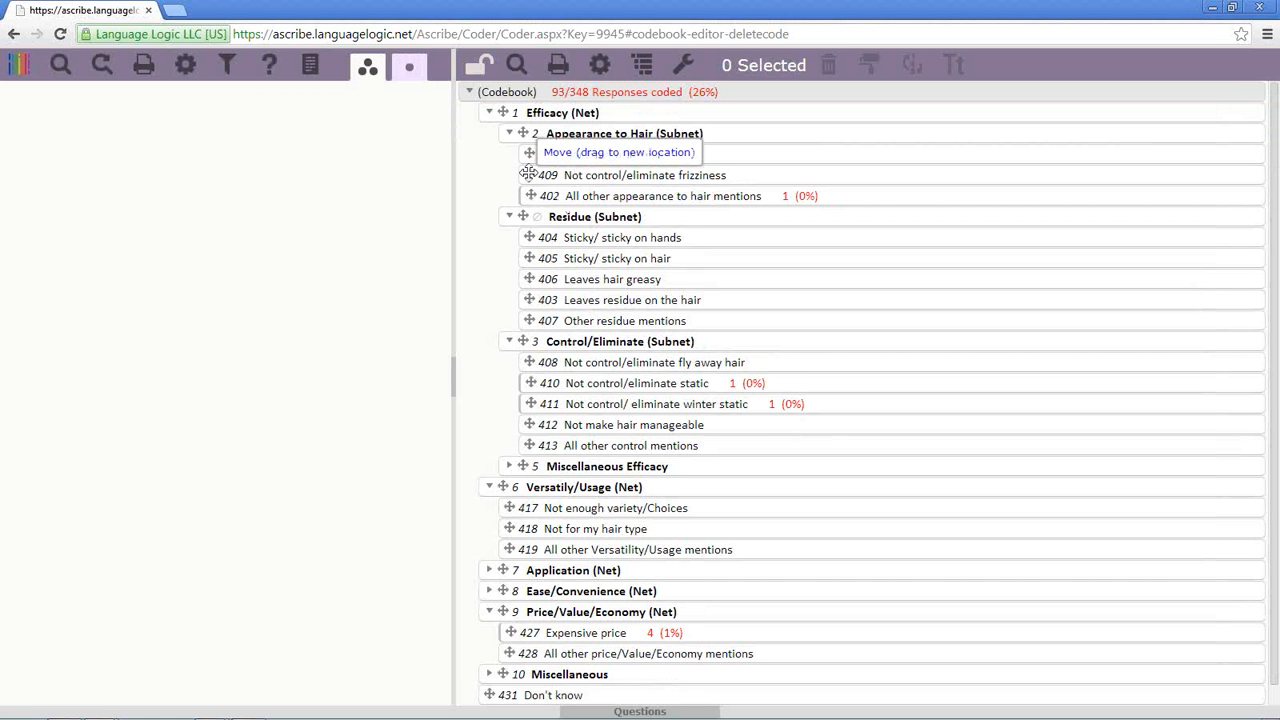
{"action": "mouse_move", "coordinate": [528, 173]}
{"action": "left_mouse_down"}
{"action": "mouse_move", "coordinate": [538, 366]}
{"action": "mouse_move", "coordinate": [519, 365]}
{"action": "mouse_move", "coordinate": [571, 363]}
{"action": "mouse_move", "coordinate": [519, 367]}
{"action": "mouse_move", "coordinate": [503, 328]}
{"action": "mouse_move", "coordinate": [503, 444]}
{"action": "left_mouse_up"}
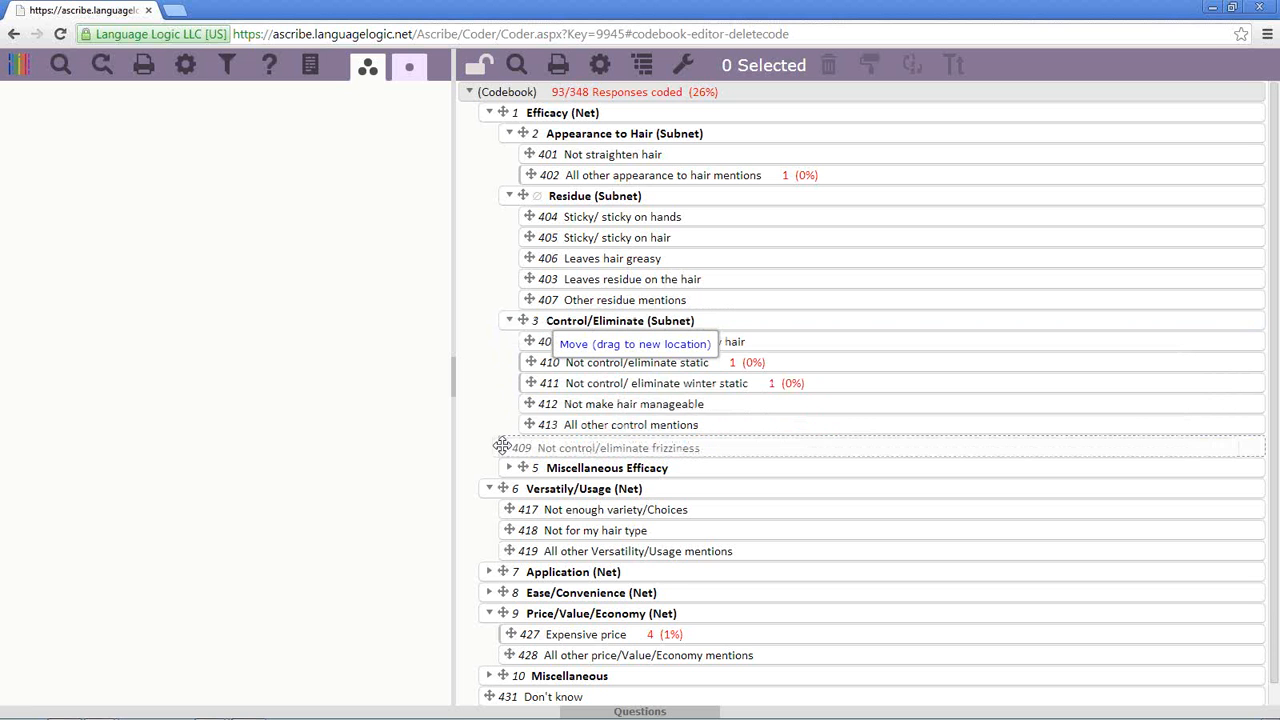
{"action": "left_click_drag", "start_coordinate": [502, 445], "coordinate": [531, 357]}
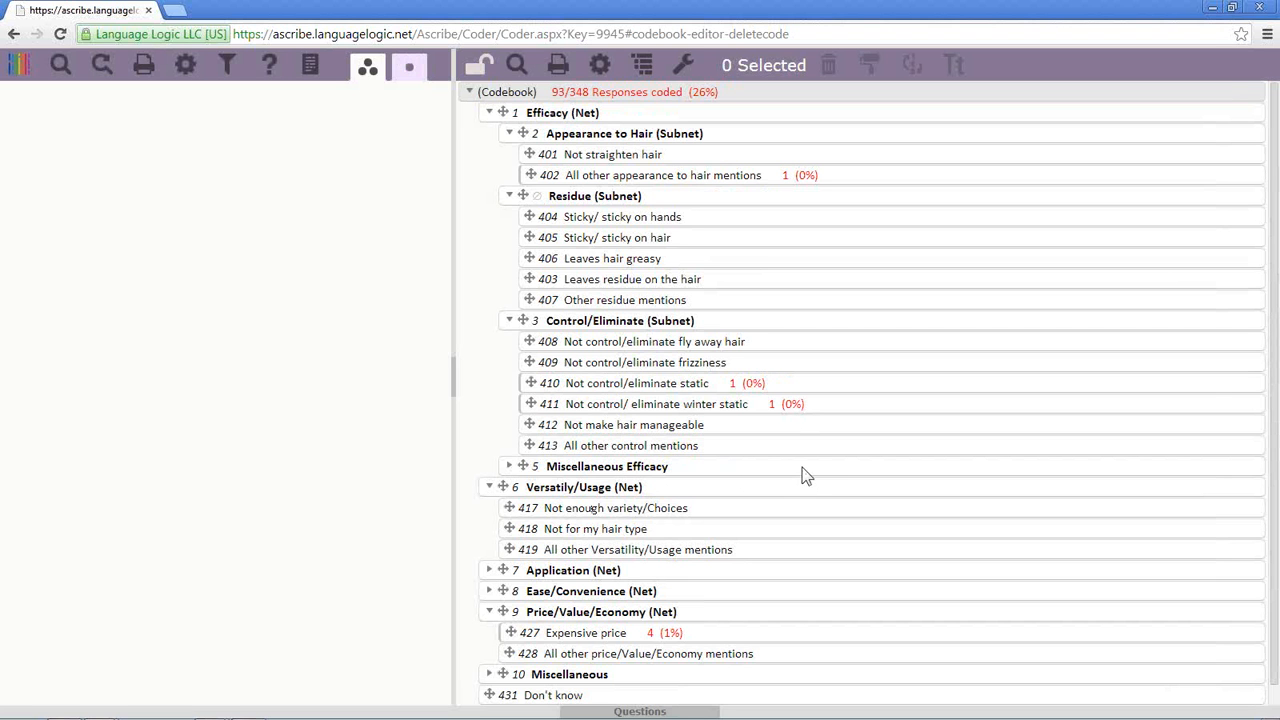
Select codes 401, 404, 406 and 410 together and move the selection into Miscellaneous Efficacy
{"action": "left_click", "coordinate": [720, 258]}
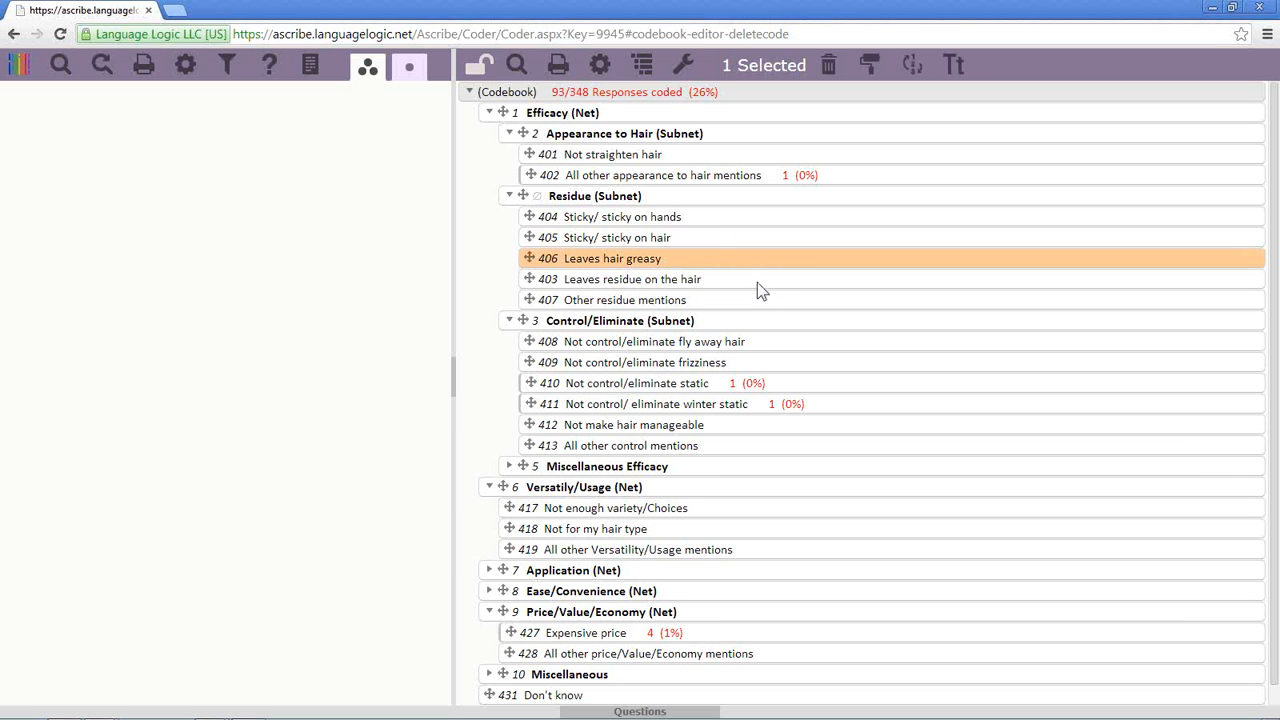
{"action": "left_click", "coordinate": [750, 218], "text": "ctrl"}
{"action": "left_click", "coordinate": [770, 157], "text": "ctrl"}
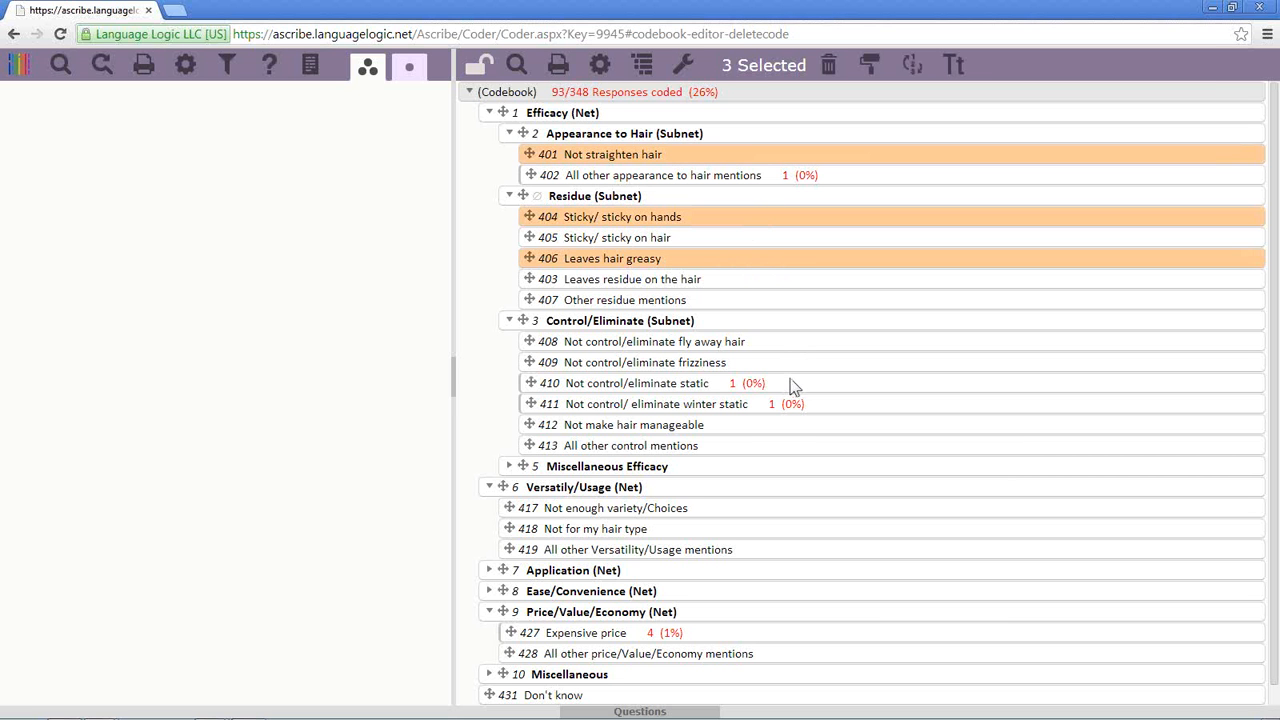
{"action": "left_click", "coordinate": [789, 386], "text": "ctrl"}
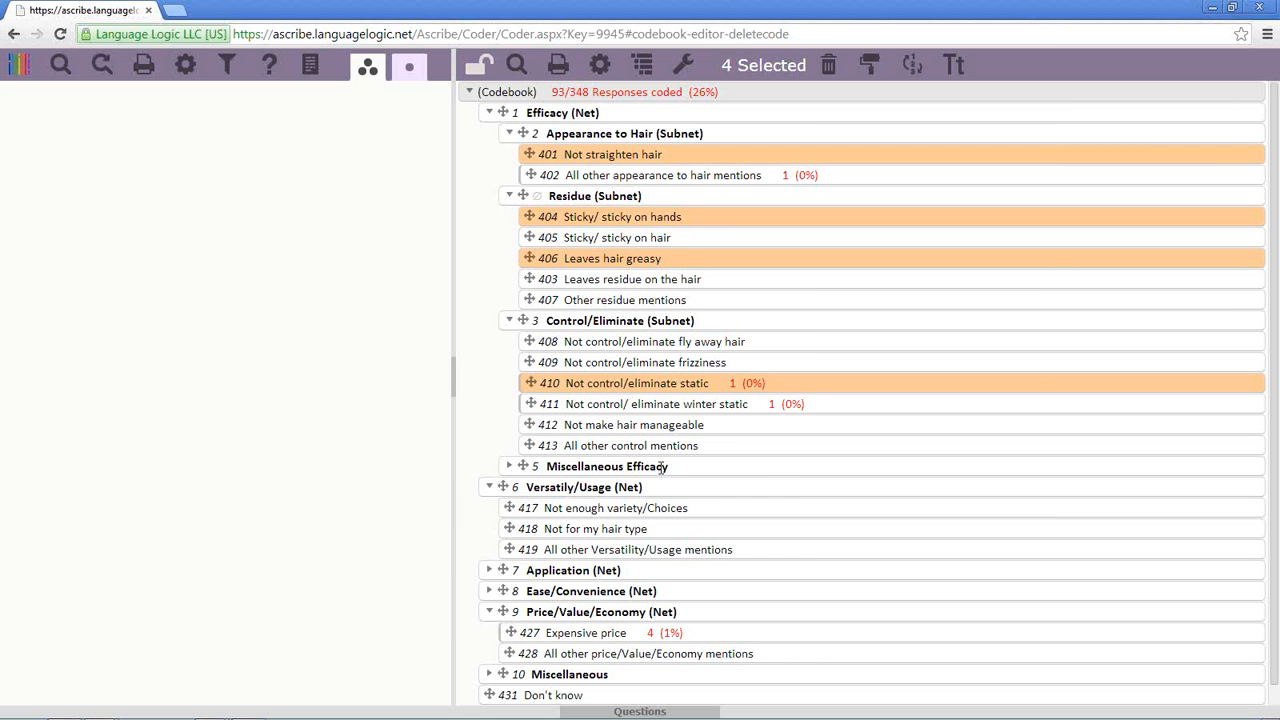
{"action": "left_click", "coordinate": [509, 466]}
{"action": "right_click", "coordinate": [655, 467]}
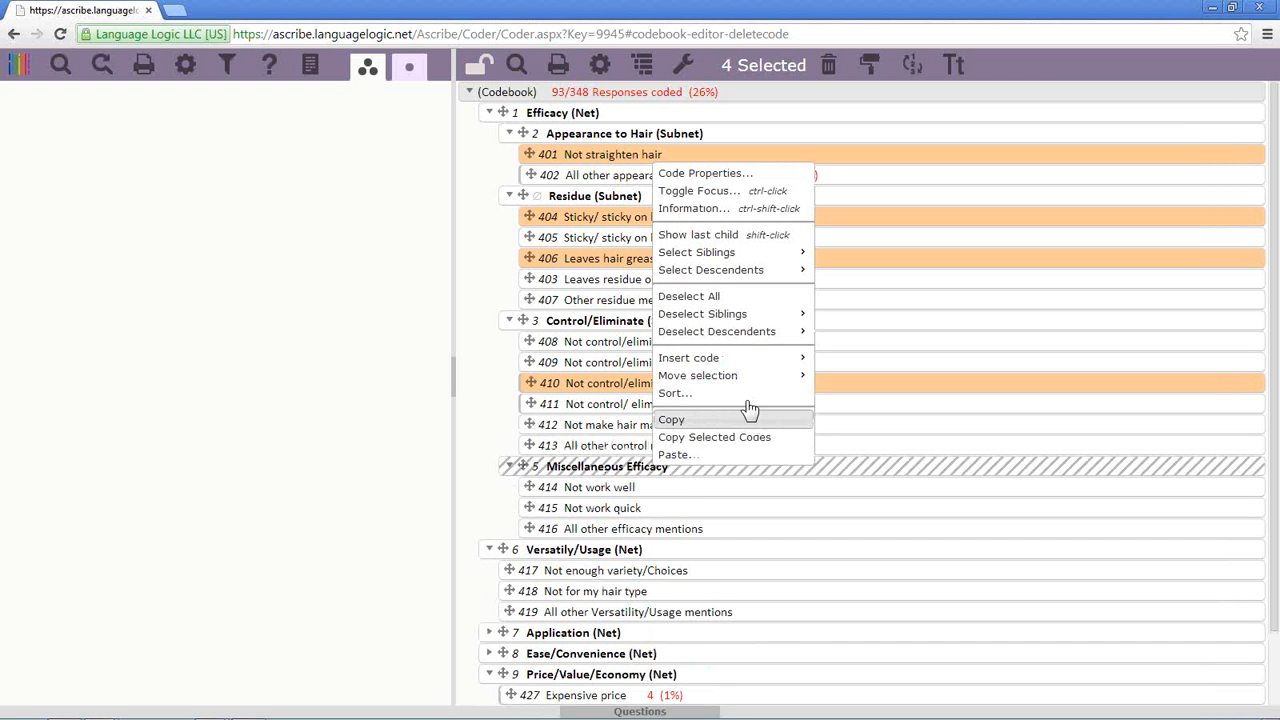
{"action": "mouse_move", "coordinate": [749, 380]}
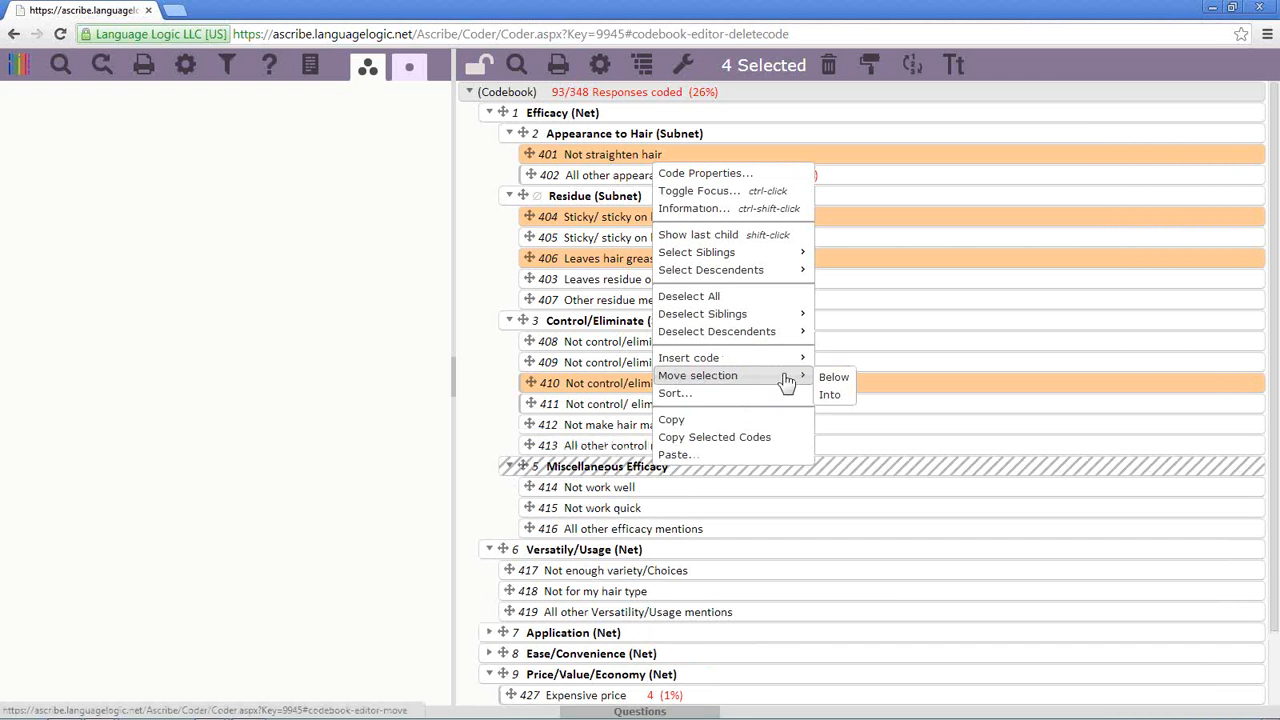
{"action": "left_click", "coordinate": [834, 395]}
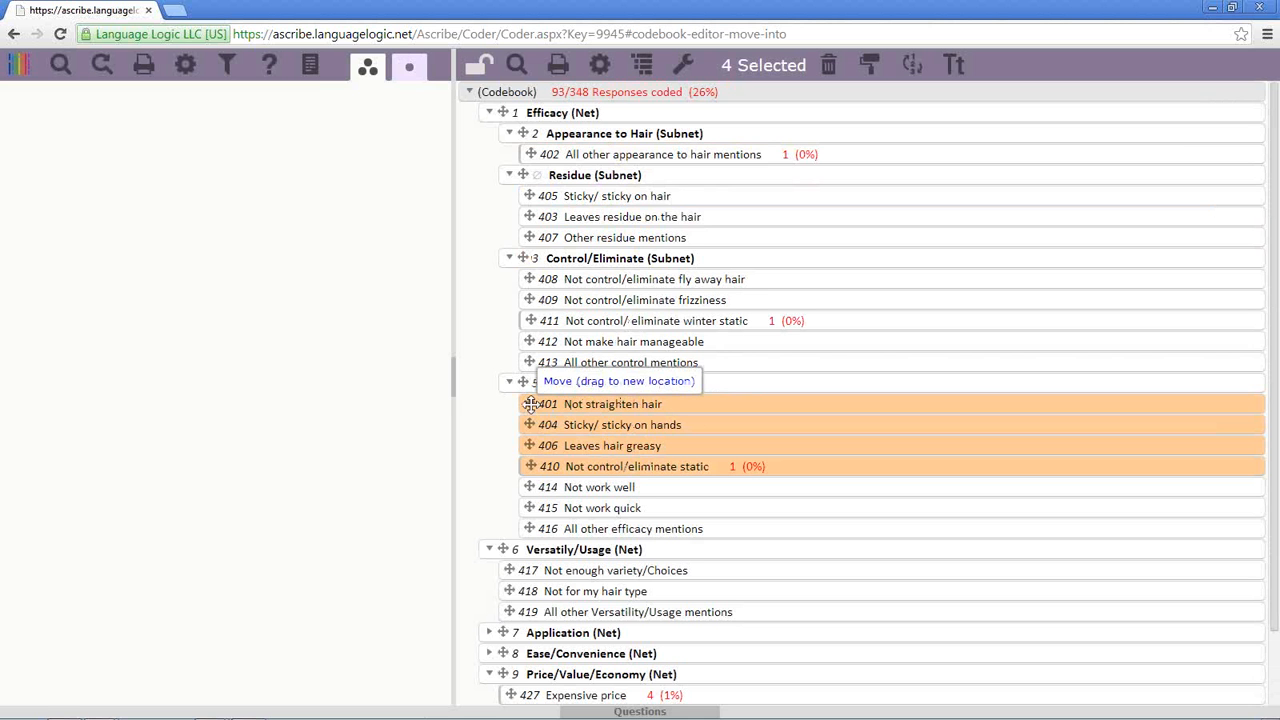
Return codes 401, 404, 406 and 410 one at a time to their original subnets and deselect all codes
{"action": "left_click_drag", "start_coordinate": [531, 403], "coordinate": [528, 157]}
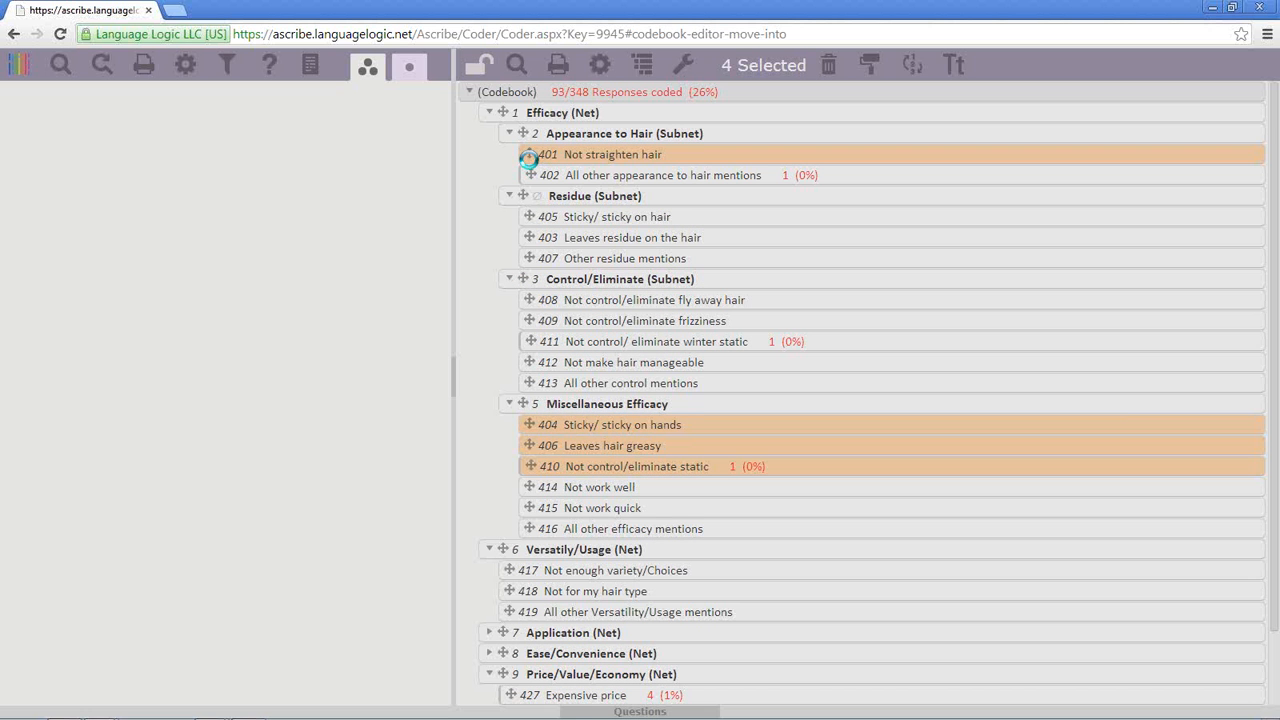
{"action": "left_click_drag", "start_coordinate": [529, 424], "coordinate": [533, 222]}
{"action": "left_click_drag", "start_coordinate": [529, 445], "coordinate": [538, 260]}
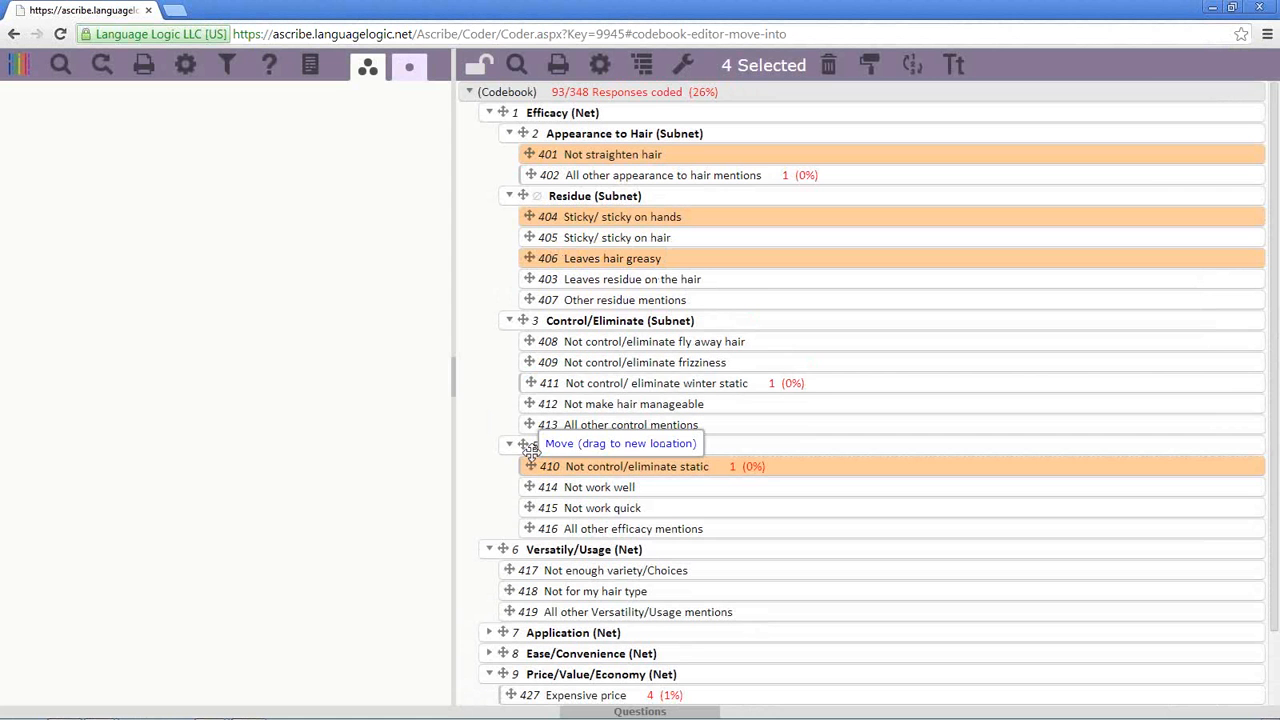
{"action": "left_click_drag", "start_coordinate": [530, 465], "coordinate": [533, 390]}
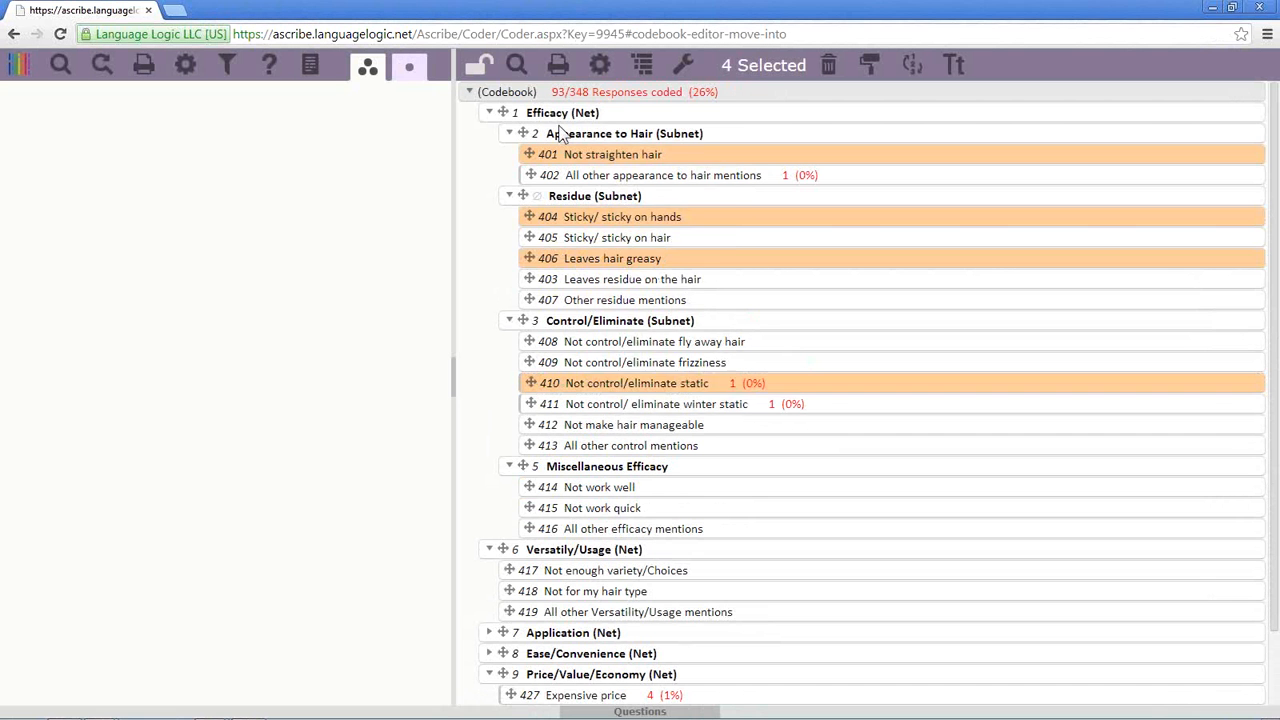
{"action": "right_click", "coordinate": [577, 107]}
{"action": "right_click", "coordinate": [576, 93]}
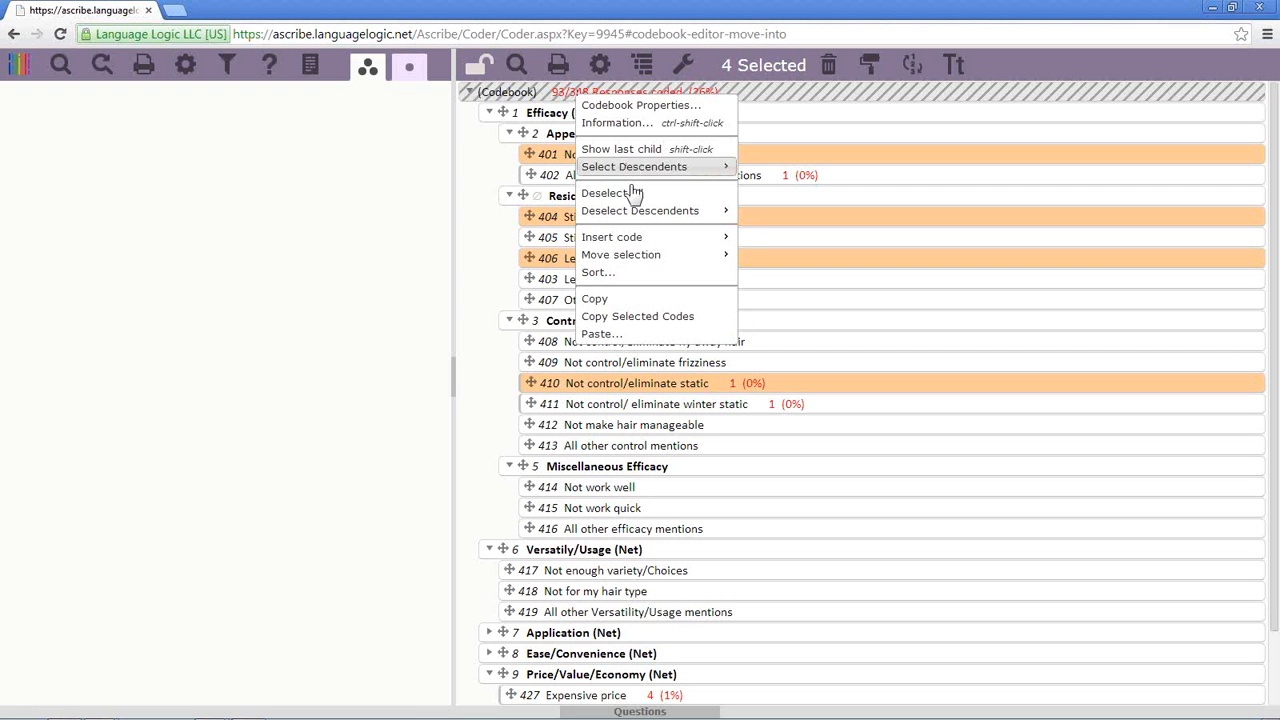
{"action": "left_click", "coordinate": [634, 195]}
Select codes 404, 406, 412 and 415 together and deselect them one by one
{"action": "left_click", "coordinate": [690, 216]}
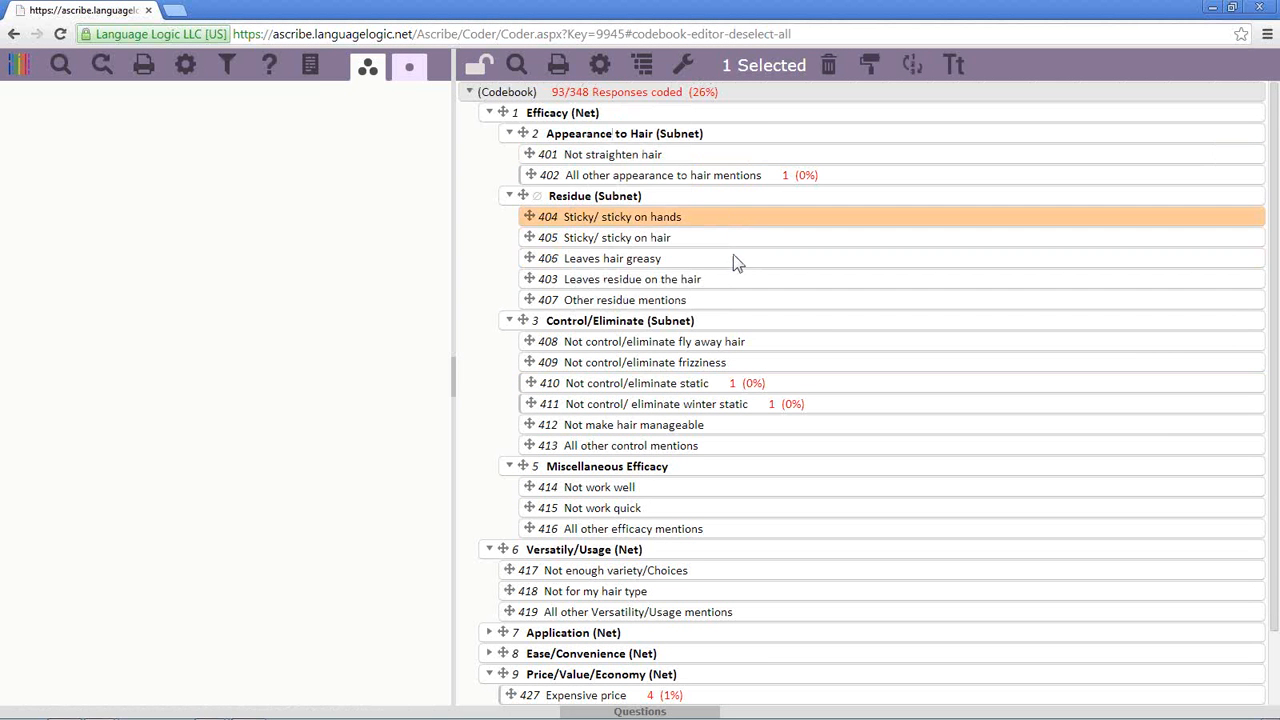
{"action": "left_click", "coordinate": [733, 259], "text": "ctrl"}
{"action": "left_click", "coordinate": [793, 427], "text": "ctrl"}
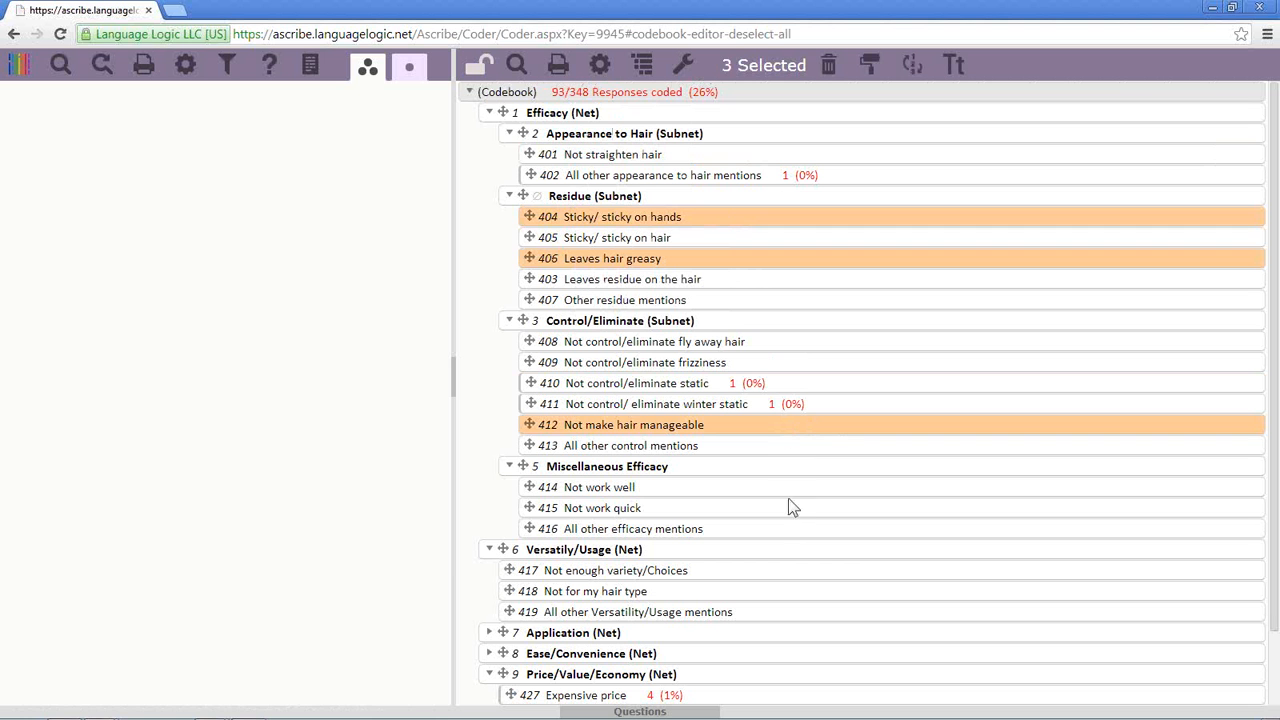
{"action": "left_click", "coordinate": [789, 512], "text": "ctrl"}
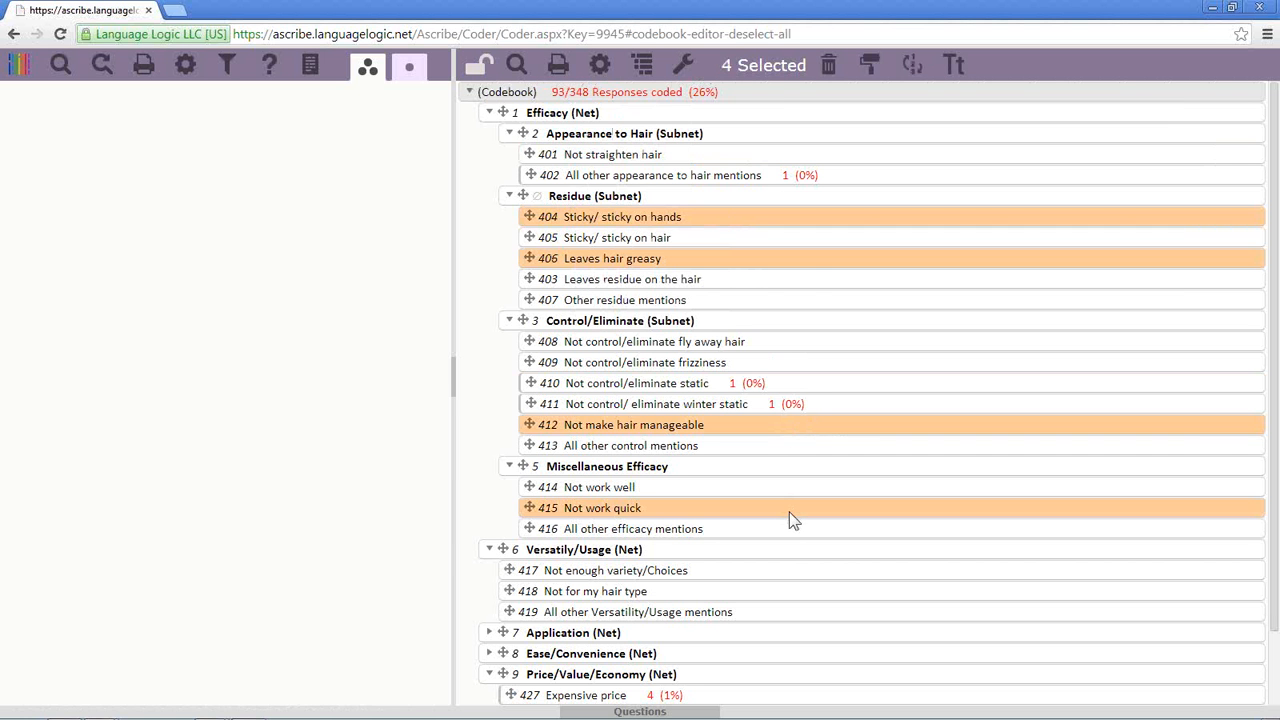
{"action": "left_click", "coordinate": [789, 512], "text": "ctrl"}
{"action": "left_click", "coordinate": [826, 428], "text": "ctrl"}
{"action": "left_click", "coordinate": [812, 260], "text": "ctrl"}
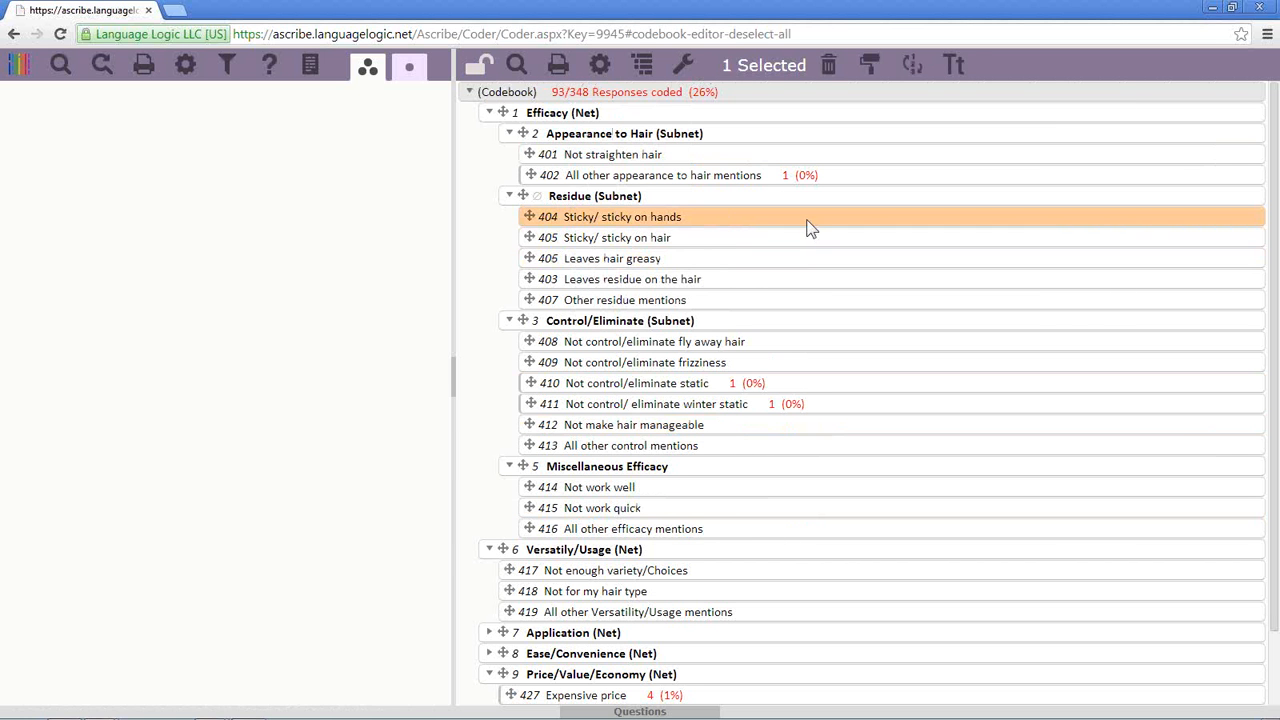
{"action": "left_click", "coordinate": [806, 219], "text": "ctrl"}
Select codes 405, 409 and 415 and move the selection below code 411 in Control/Eliminate
{"action": "left_click", "coordinate": [748, 241]}
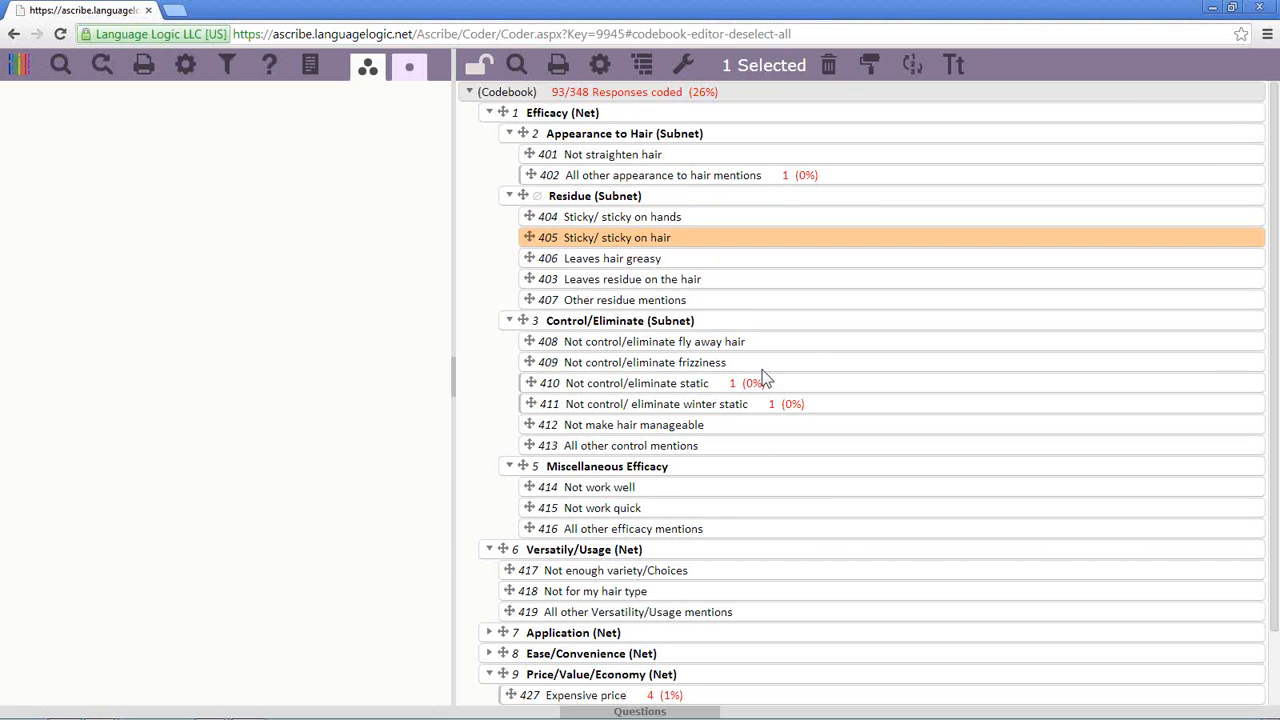
{"action": "left_click", "coordinate": [762, 366], "text": "ctrl"}
{"action": "left_click", "coordinate": [757, 508], "text": "ctrl"}
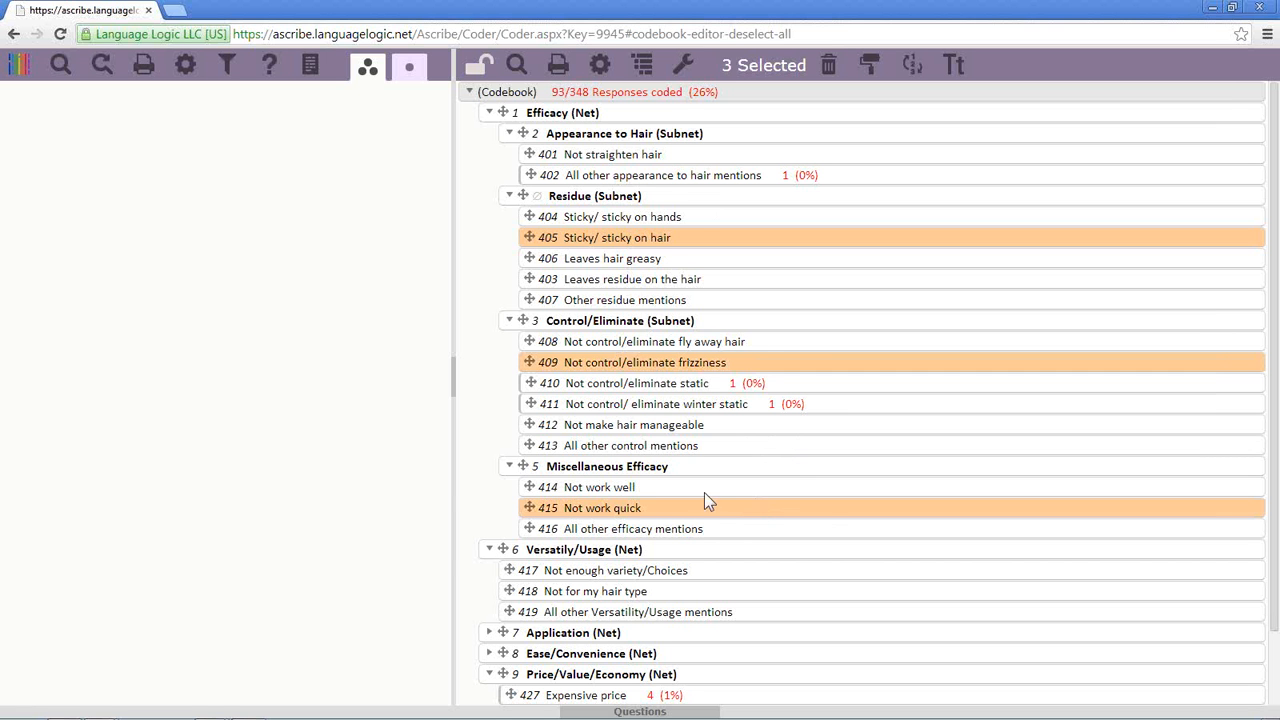
{"action": "right_click", "coordinate": [675, 404]}
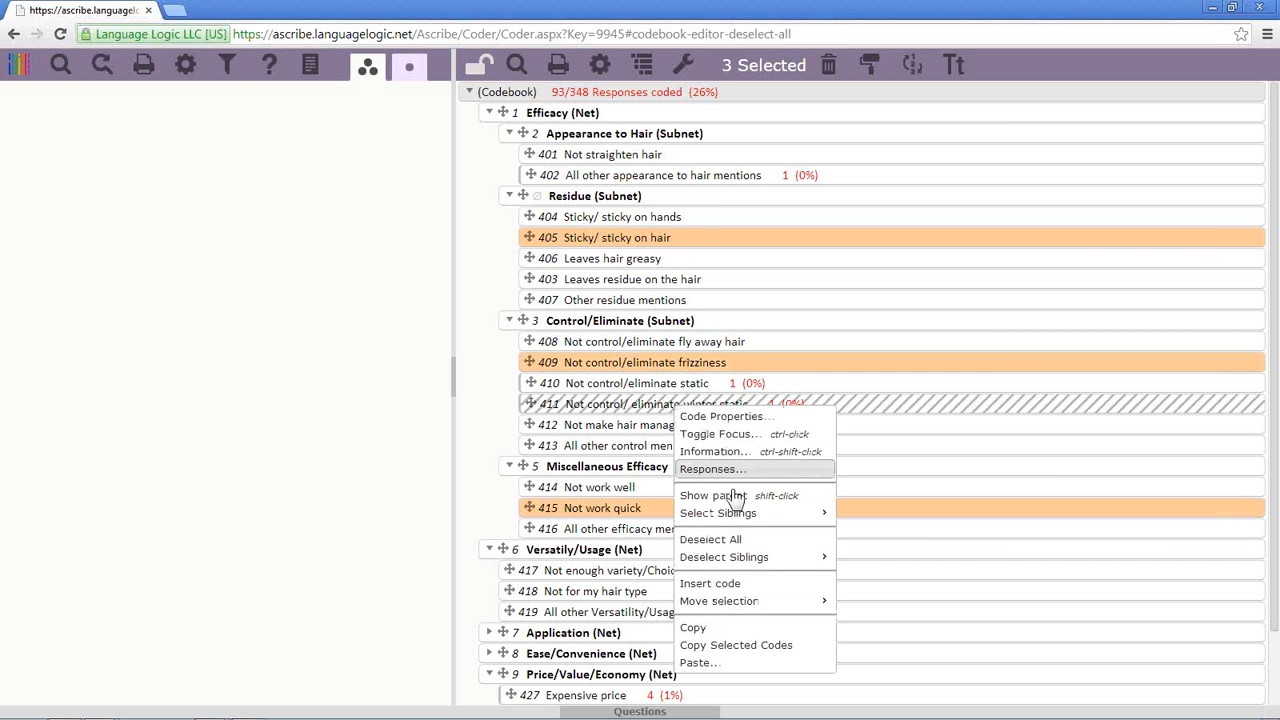
{"action": "mouse_move", "coordinate": [811, 602]}
{"action": "left_click", "coordinate": [864, 602]}
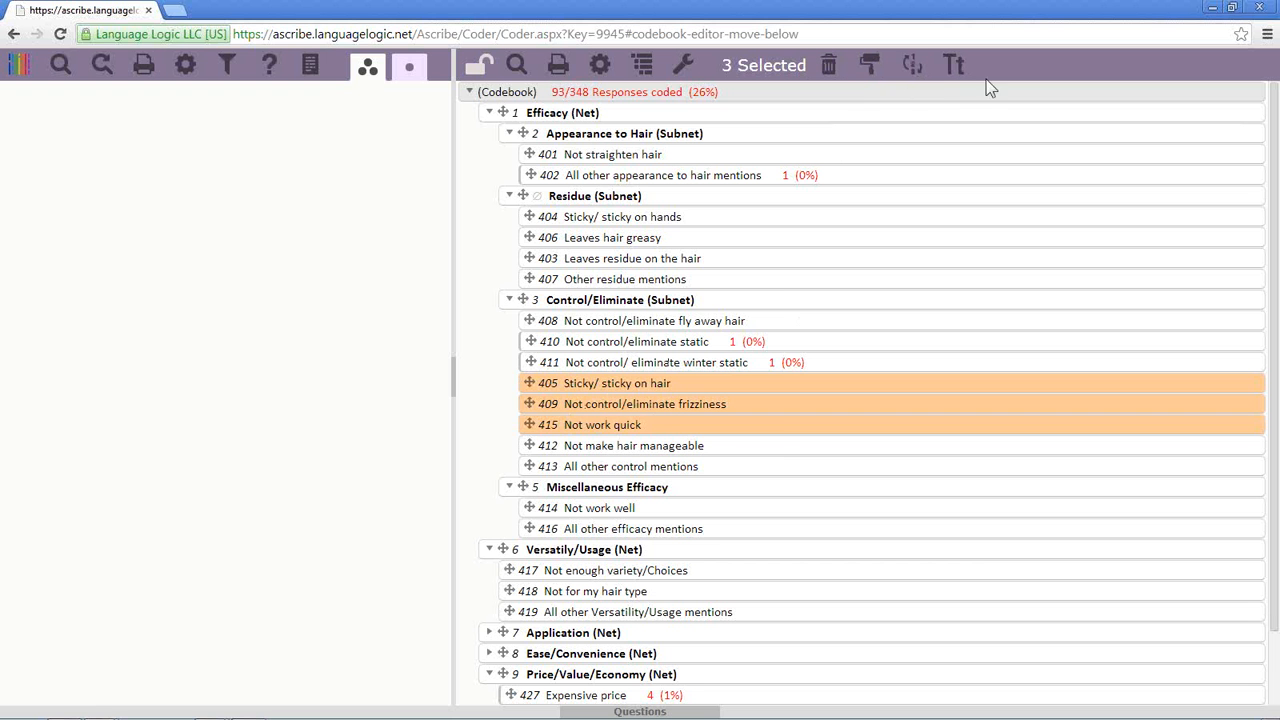
Color the text of the selected codes 405, 409 and 415 magenta and clear the selection
{"action": "left_click", "coordinate": [871, 66]}
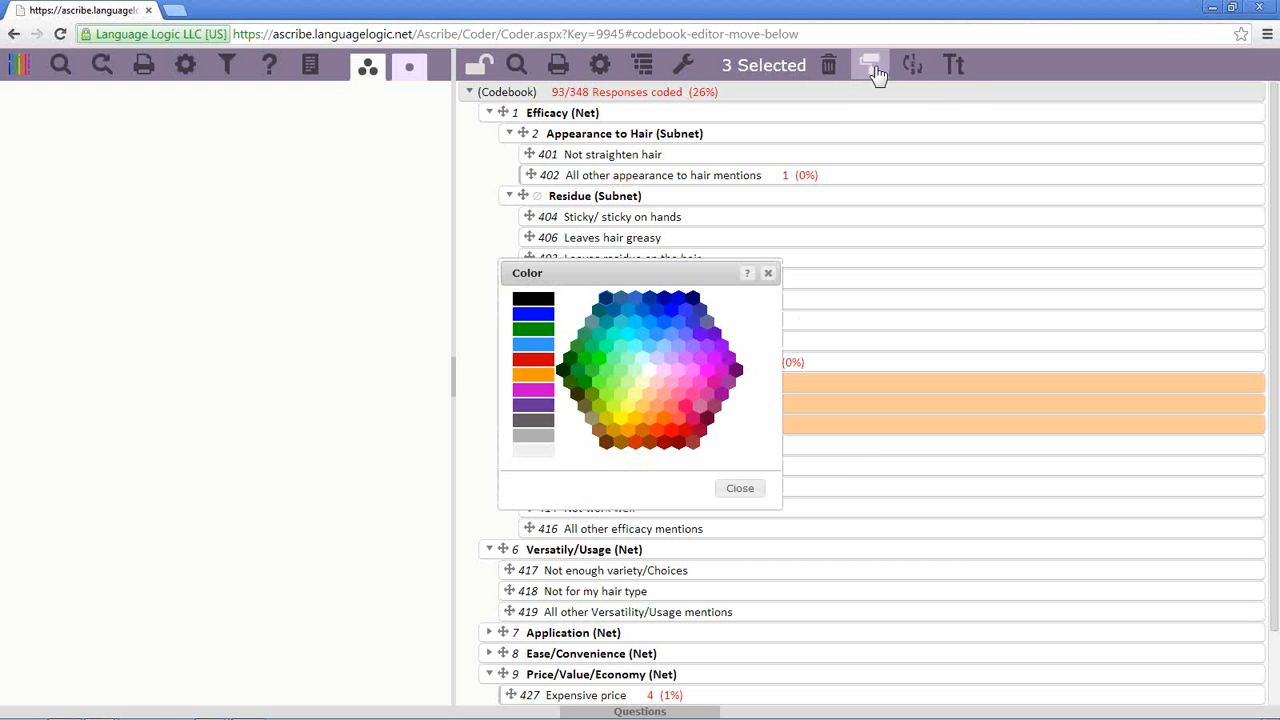
{"action": "left_click", "coordinate": [722, 370]}
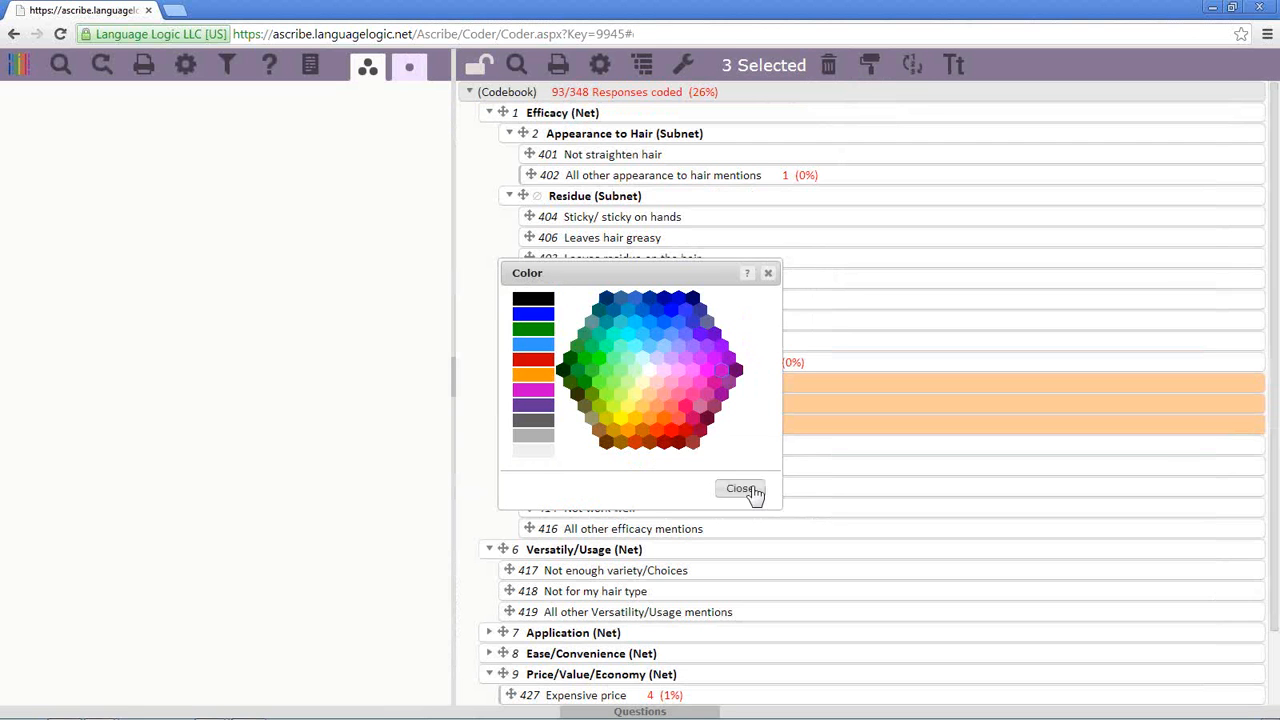
{"action": "left_click", "coordinate": [740, 488]}
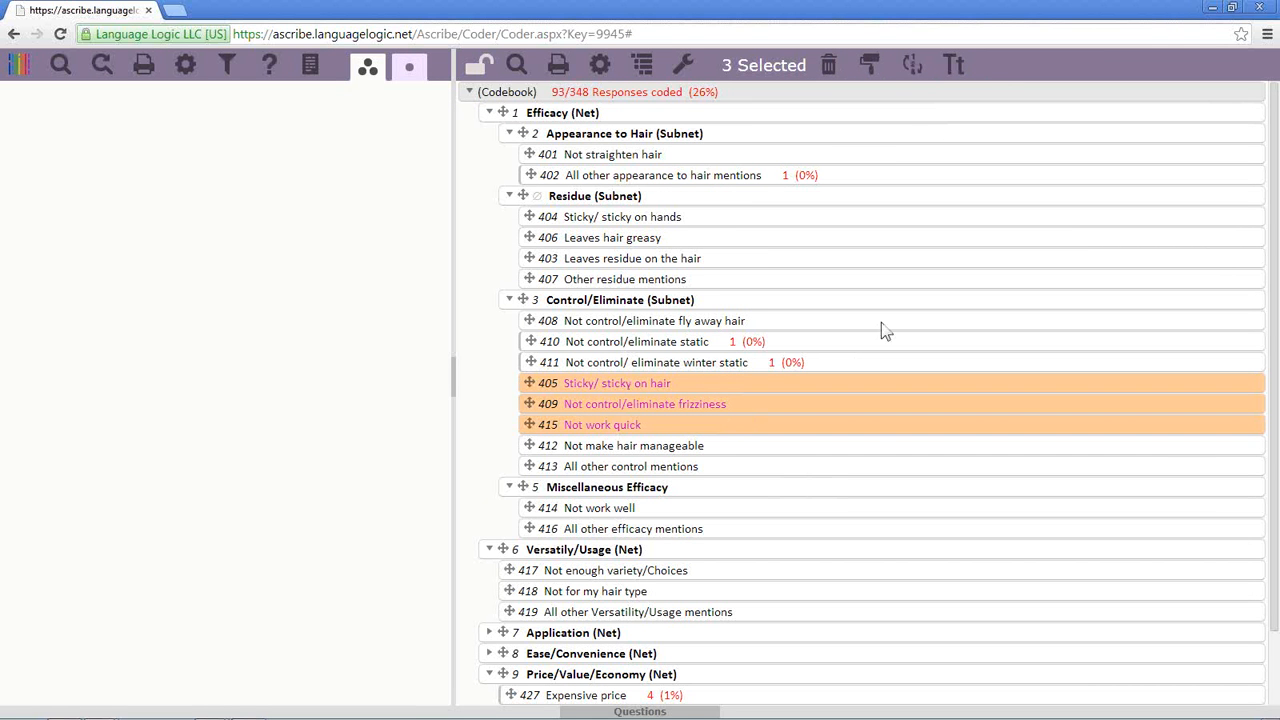
{"action": "left_click", "coordinate": [751, 388], "text": "ctrl"}
{"action": "left_click", "coordinate": [750, 409]}
{"action": "left_click", "coordinate": [740, 429]}
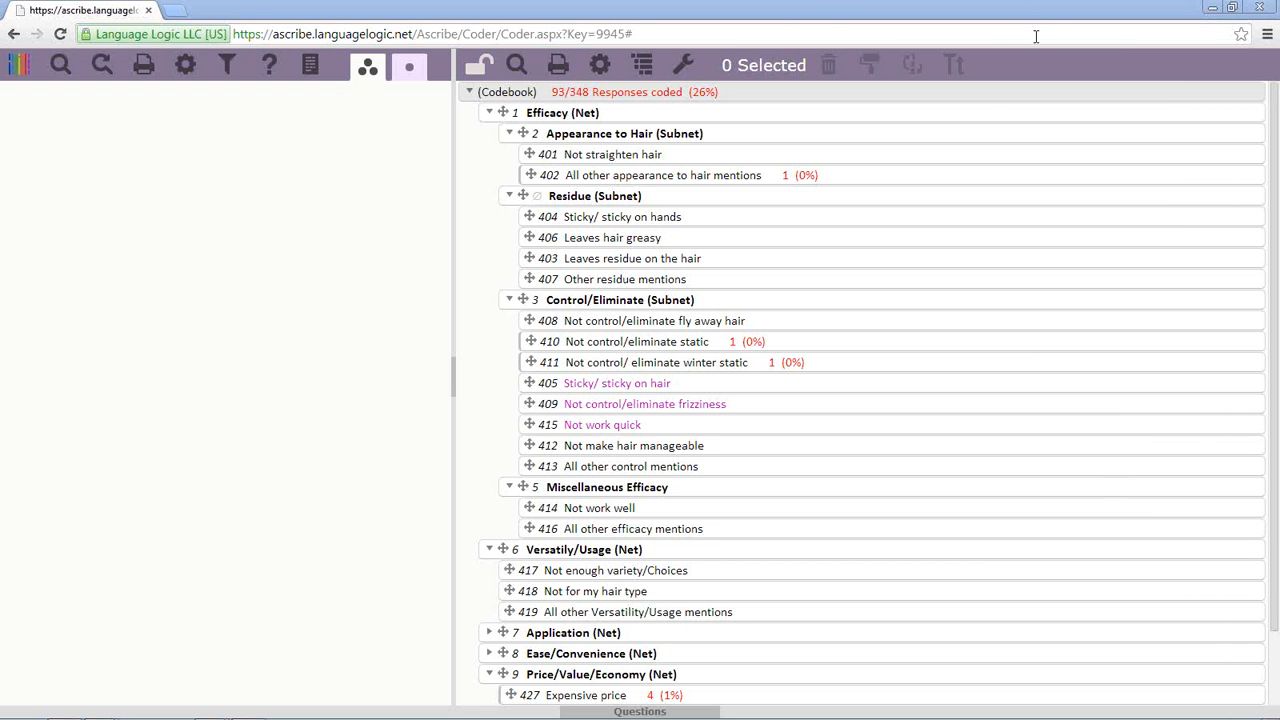
View the codebook summary at level 1, close it, and collapse and re-expand the whole codebook
{"action": "left_click", "coordinate": [650, 65]}
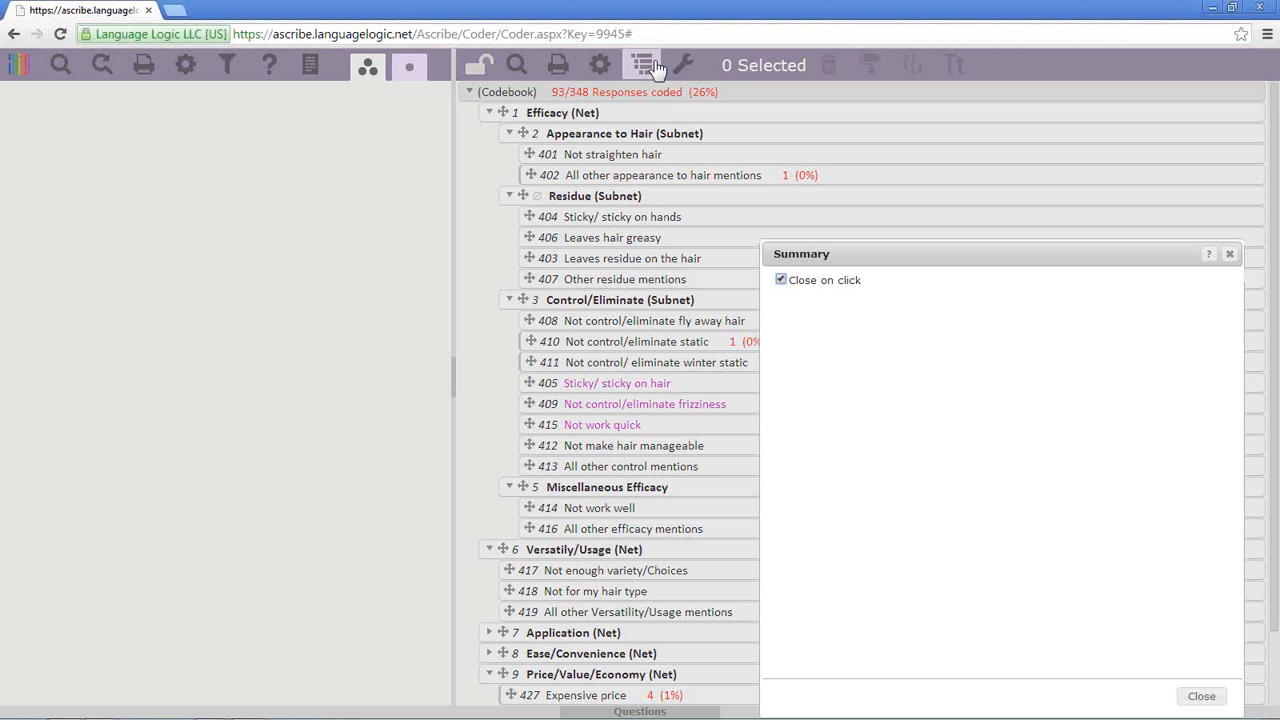
{"action": "left_click", "coordinate": [809, 295]}
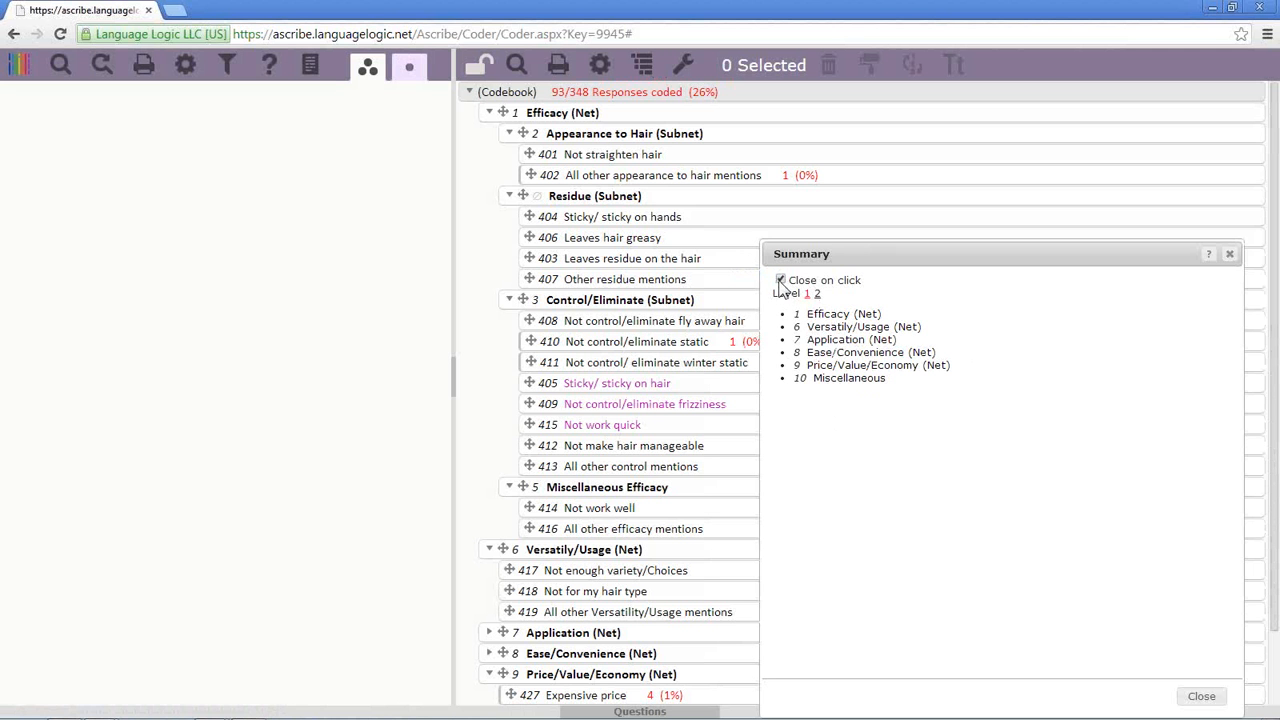
{"action": "left_click", "coordinate": [1230, 254]}
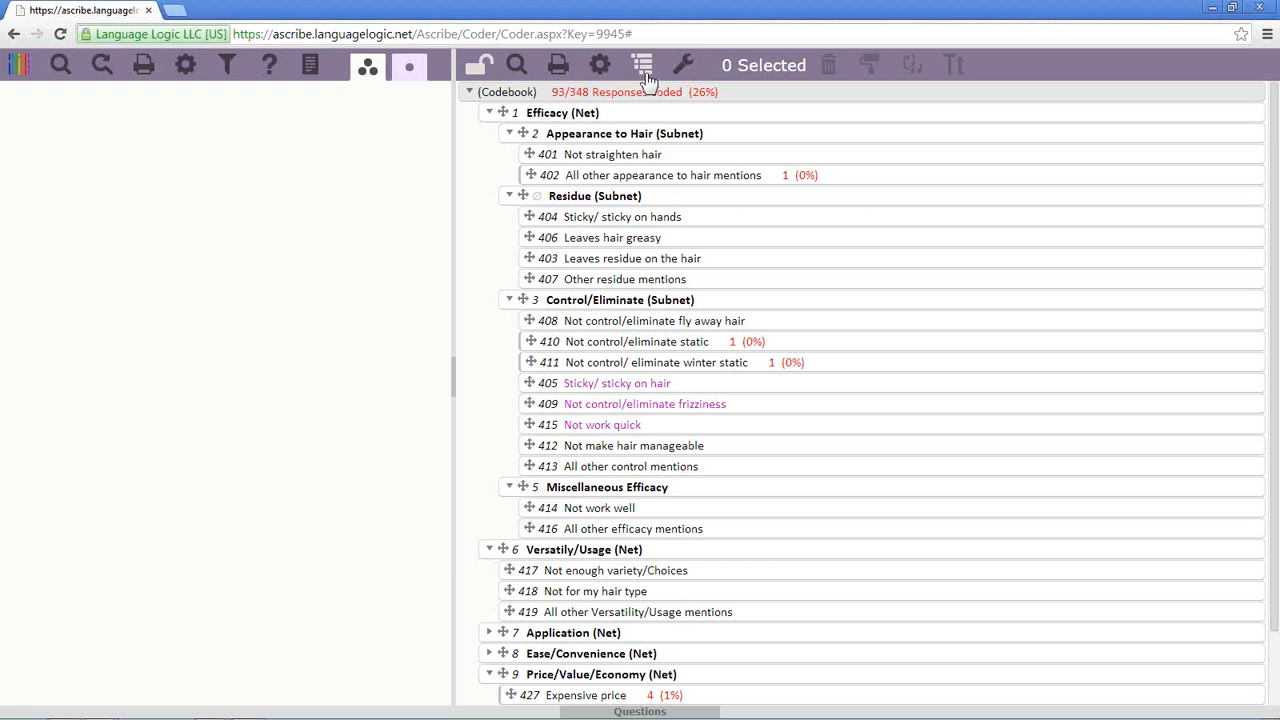
{"action": "left_click", "coordinate": [469, 93]}
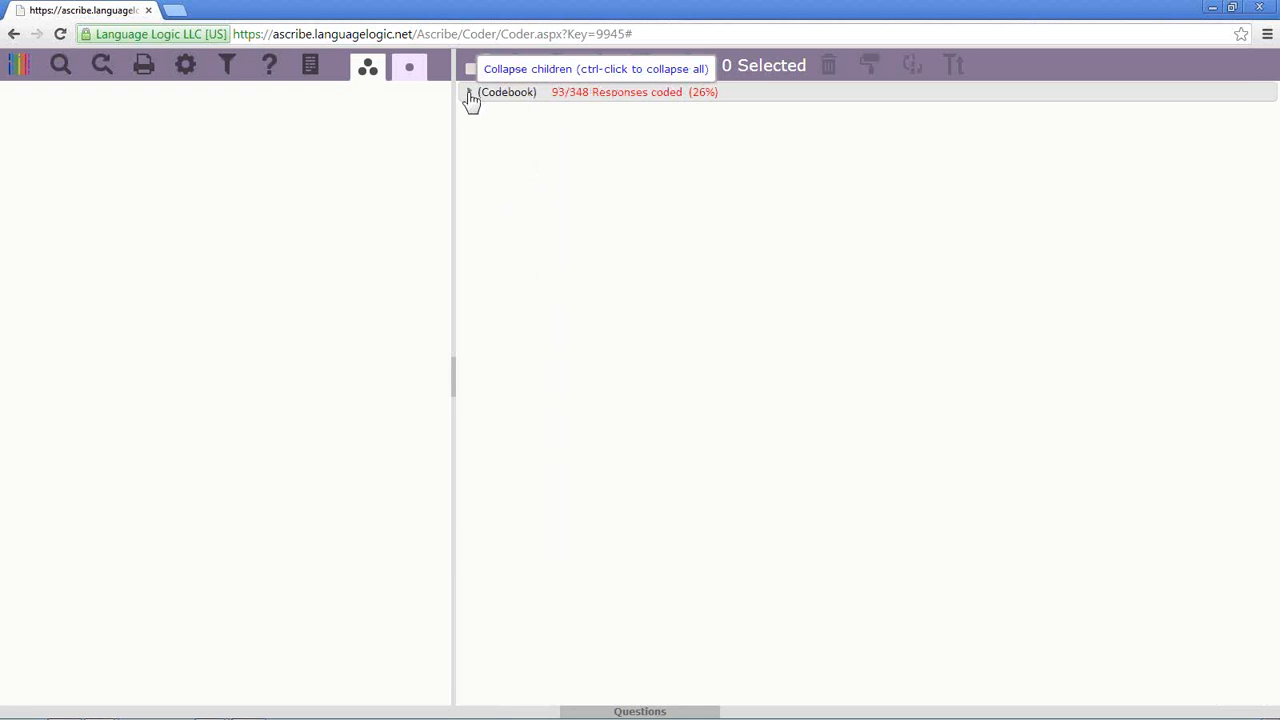
{"action": "left_click", "coordinate": [469, 93]}
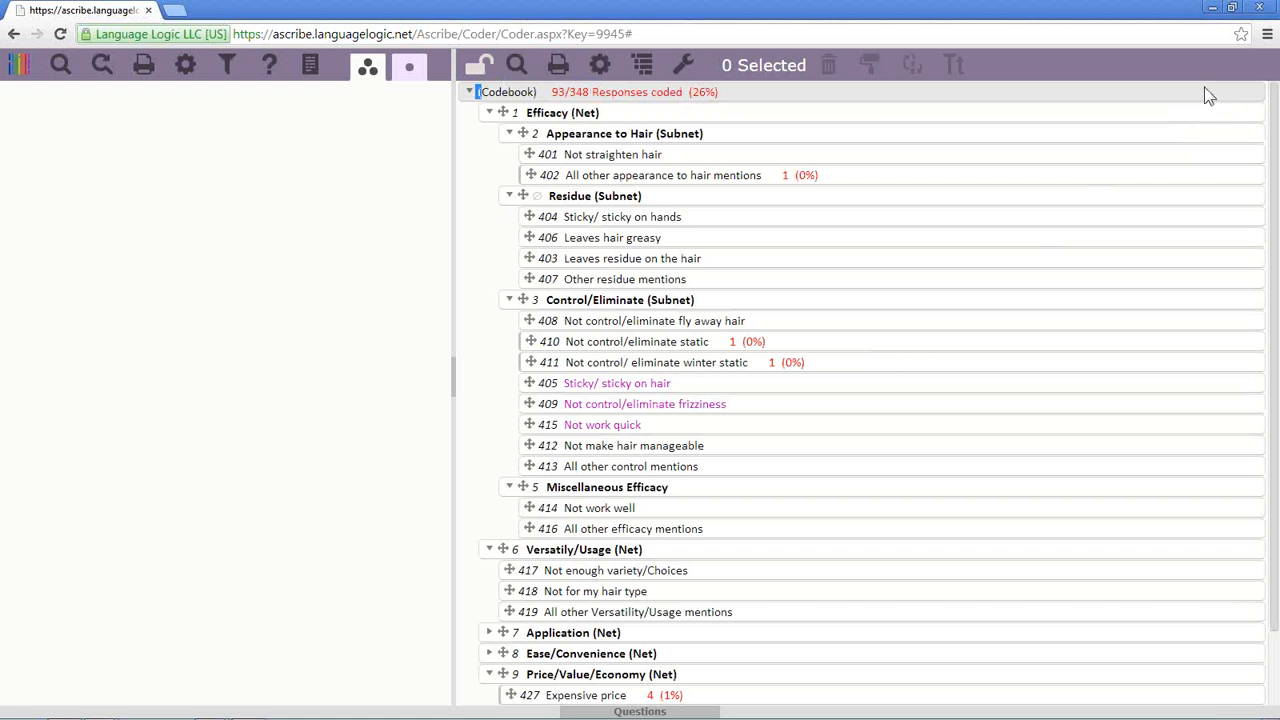
Open the codebook summary and jump to the Efficacy (Net) entry
{"action": "left_click", "coordinate": [643, 68]}
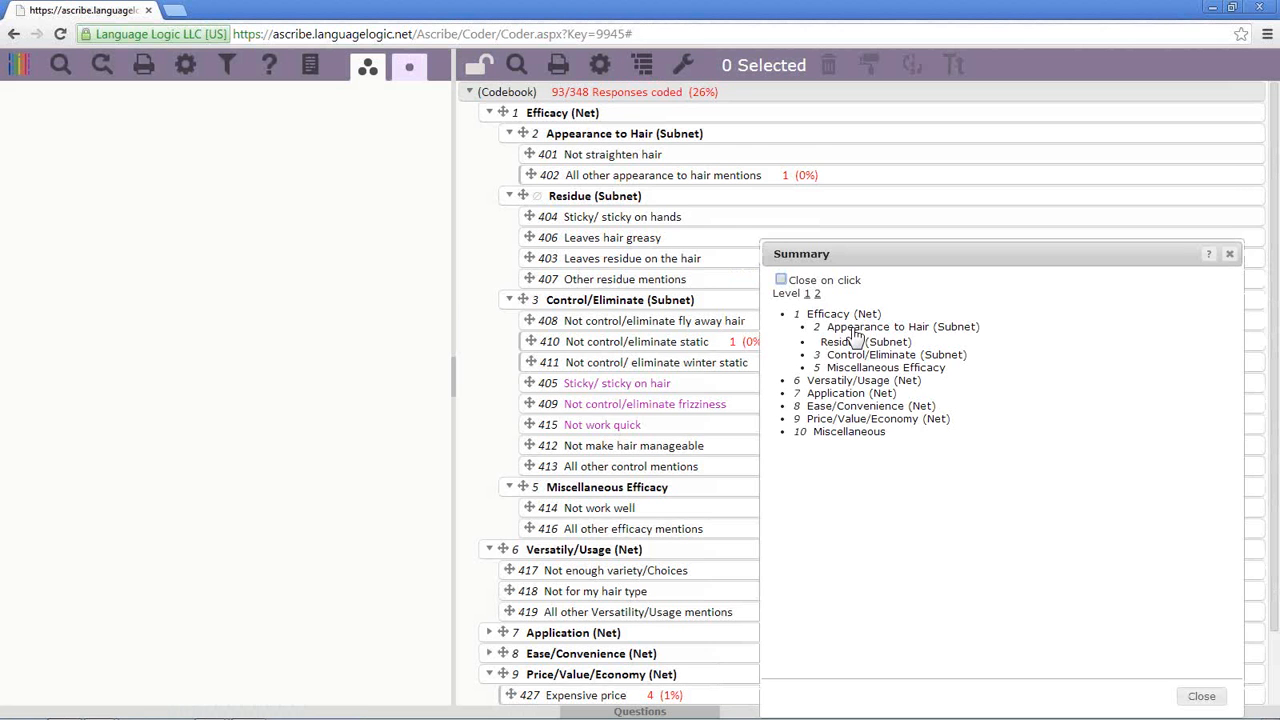
{"action": "left_click", "coordinate": [833, 314]}
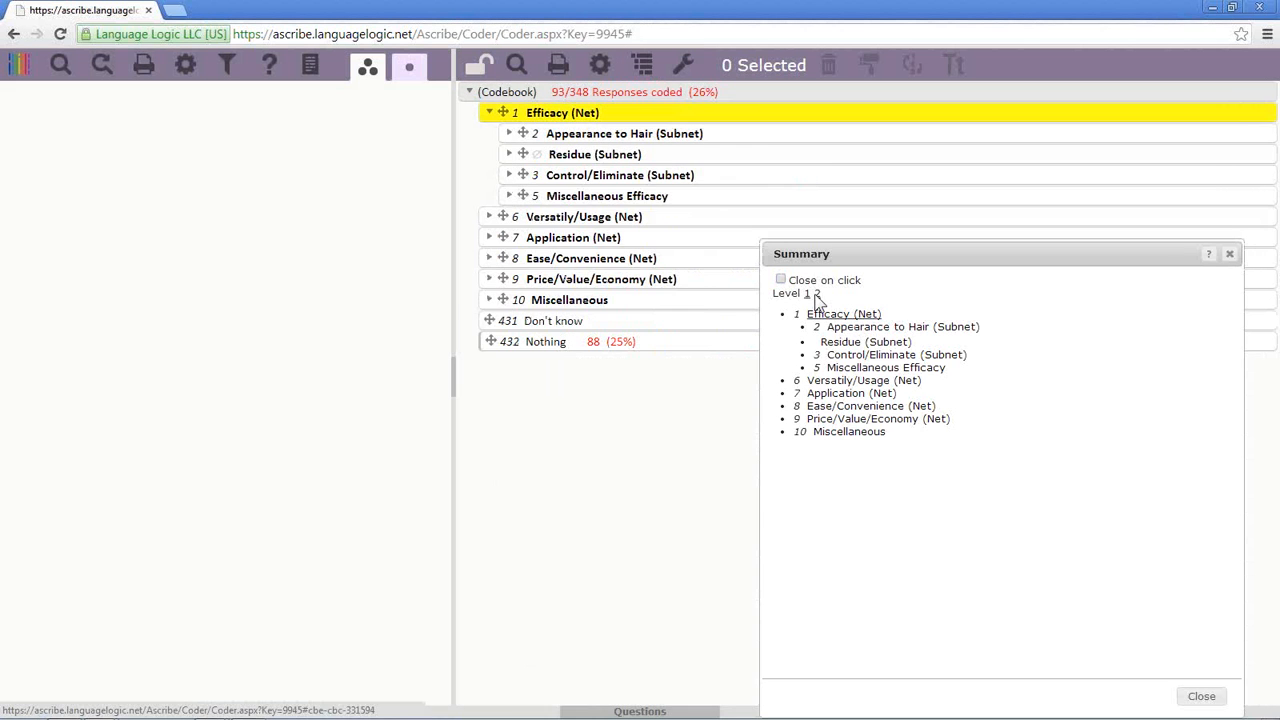
Collapse and re-expand the whole codebook and the Efficacy (Net) branch, and close the summary
{"action": "left_click", "coordinate": [473, 93]}
{"action": "left_click", "coordinate": [473, 93]}
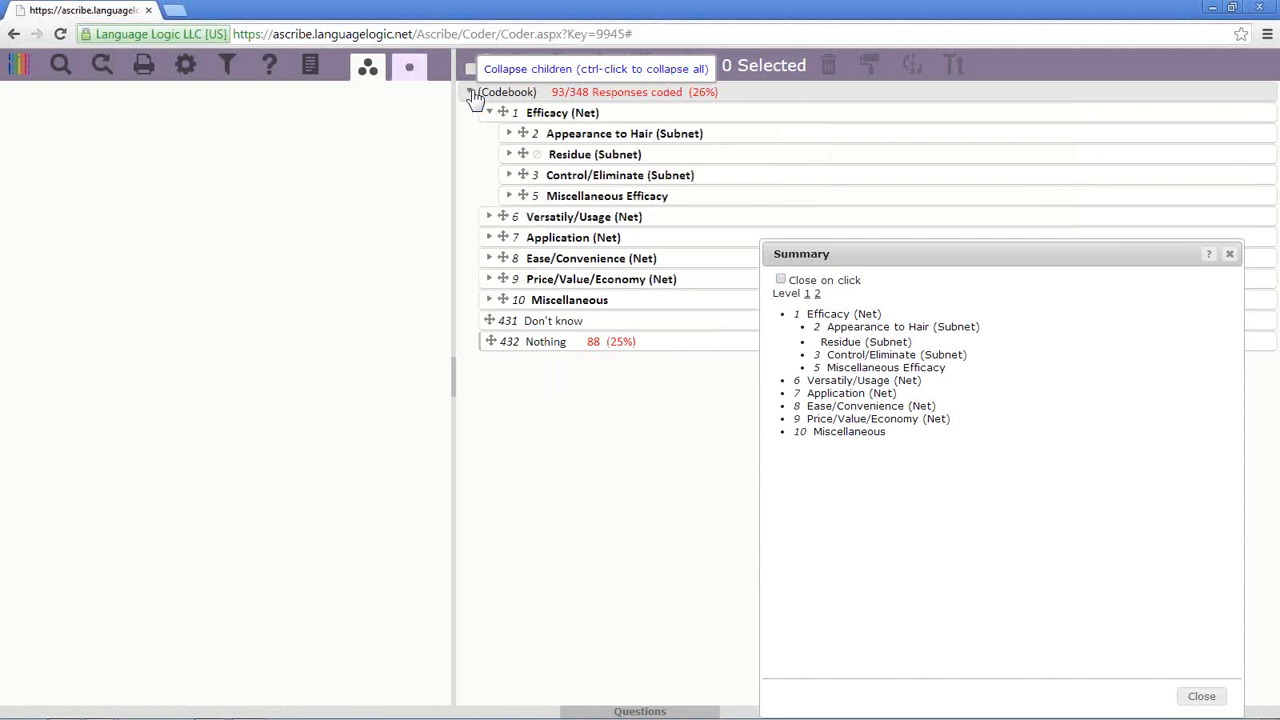
{"action": "double_click", "coordinate": [473, 93]}
{"action": "left_click", "coordinate": [490, 114]}
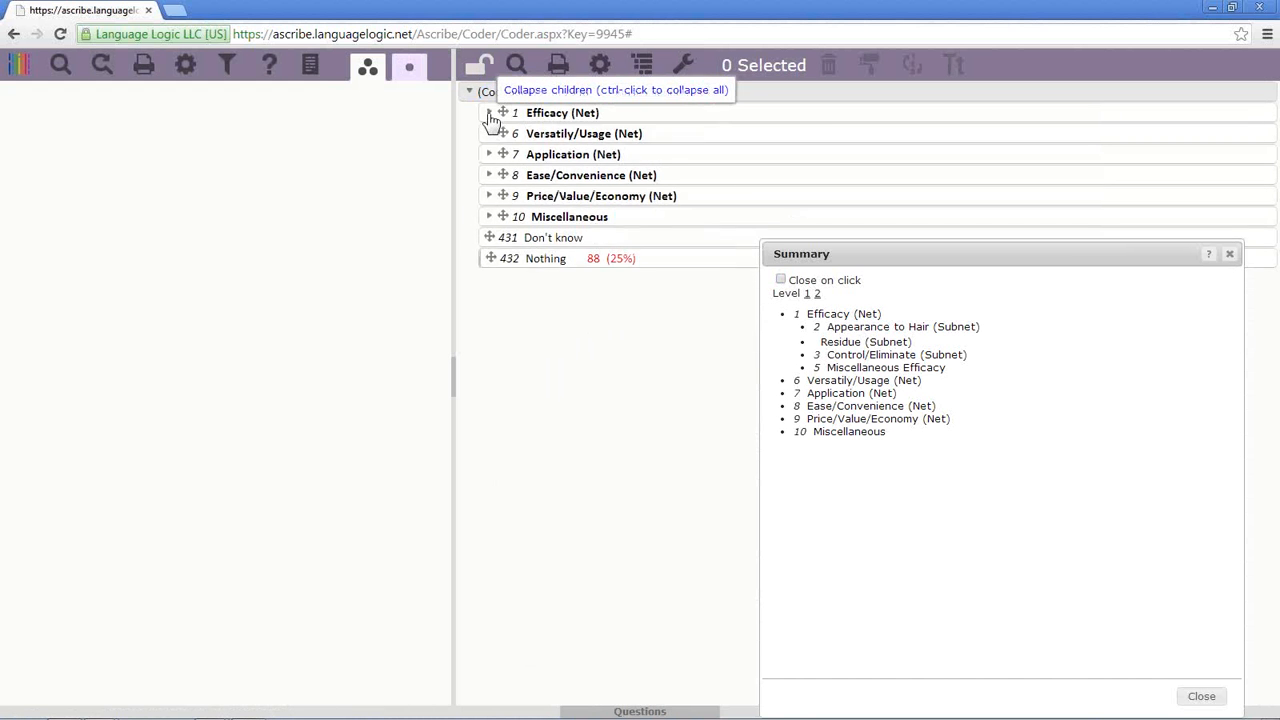
{"action": "double_click", "coordinate": [490, 114]}
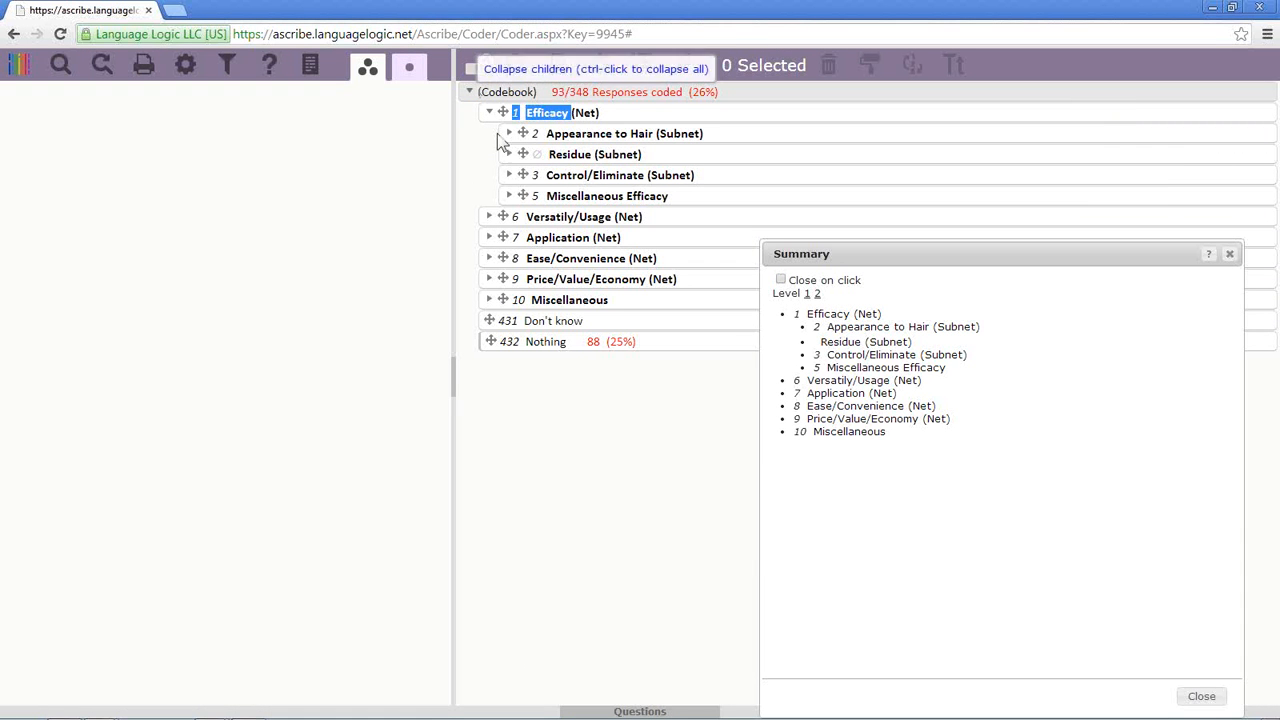
{"action": "left_click_drag", "start_coordinate": [1000, 261], "coordinate": [640, 282]}
{"action": "left_click", "coordinate": [920, 254]}
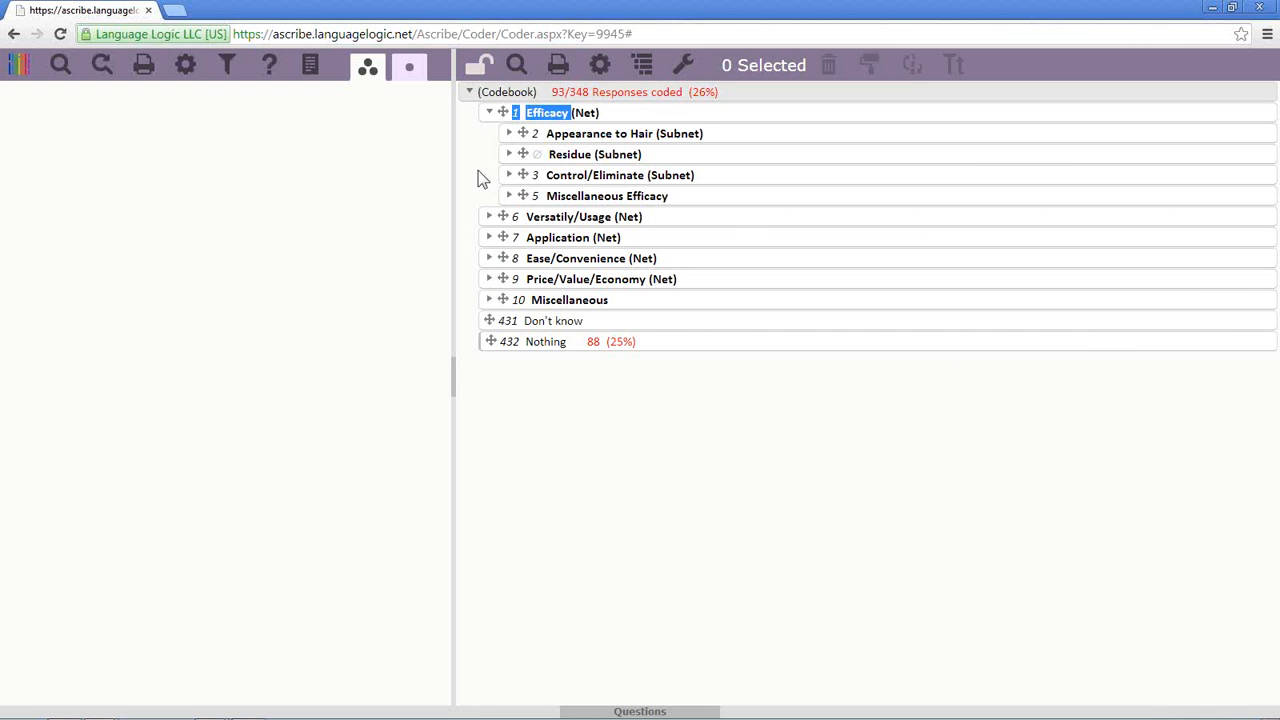
Print all codebooks in the study as a Word document and open the downloaded Codebook.doc in Microsoft Word
{"action": "left_click", "coordinate": [565, 71]}
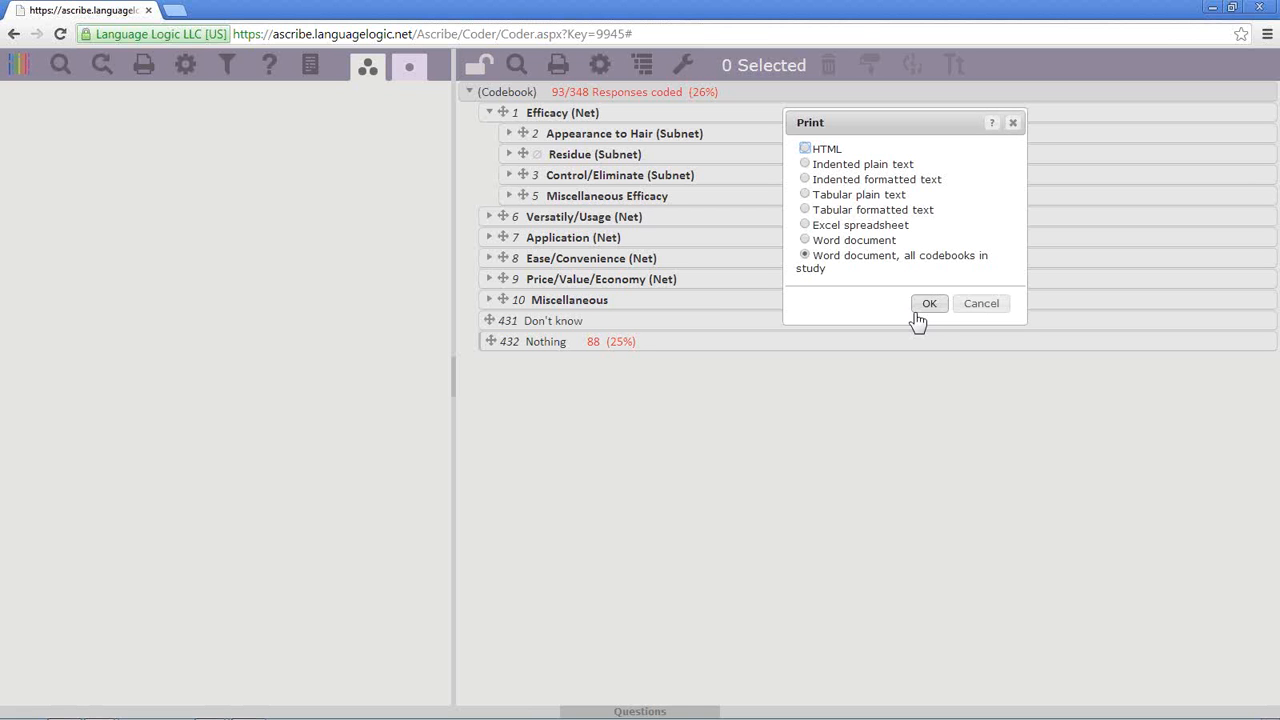
{"action": "left_click", "coordinate": [1012, 123]}
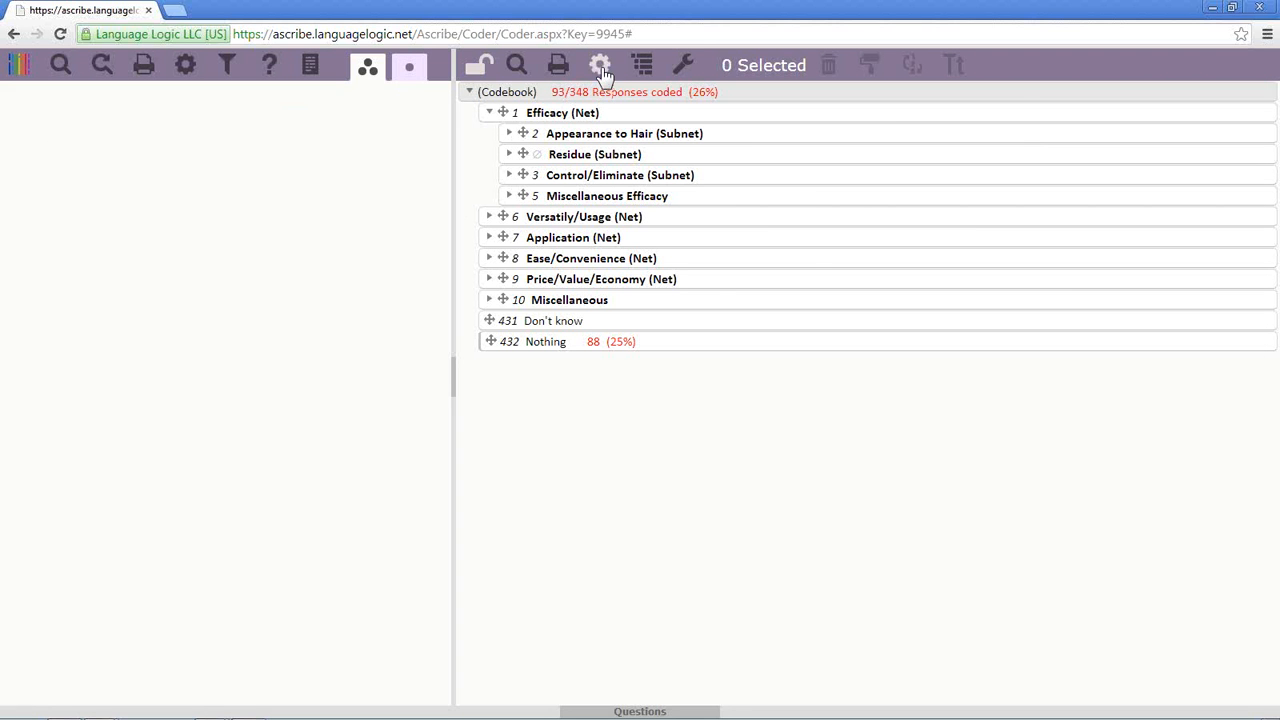
{"action": "left_click", "coordinate": [558, 68]}
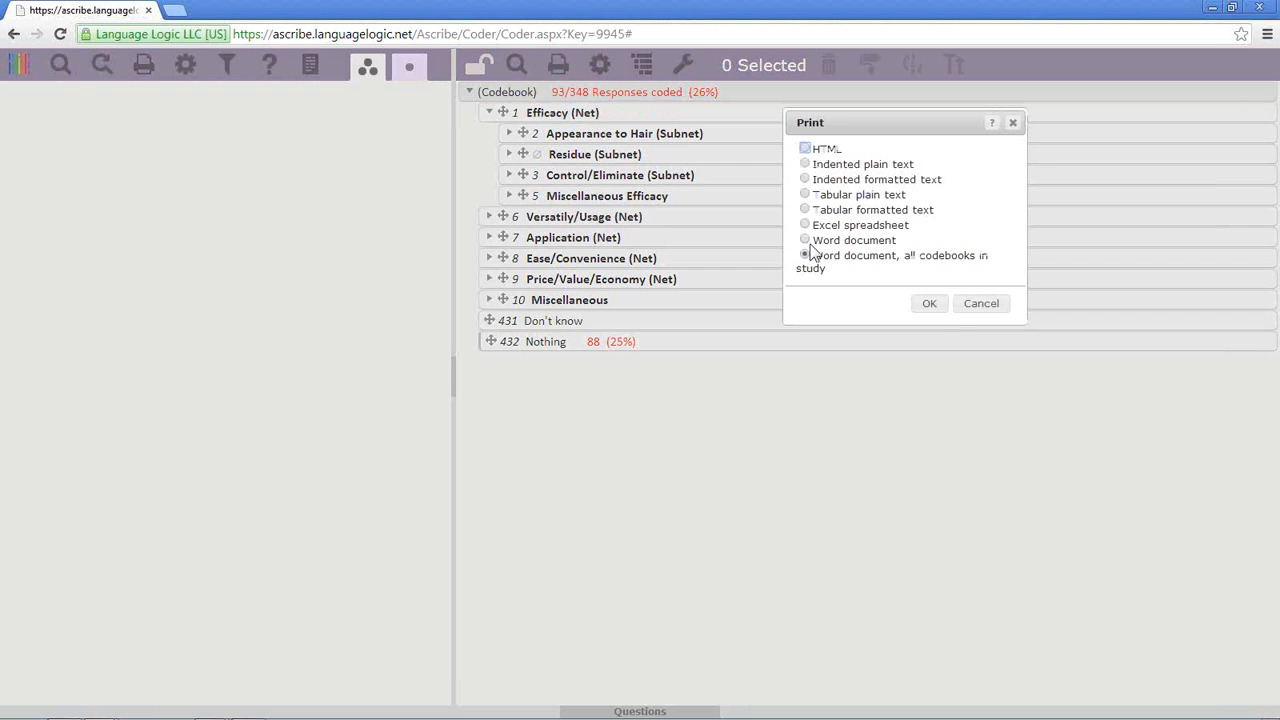
{"action": "left_click", "coordinate": [806, 255]}
{"action": "left_click", "coordinate": [929, 305]}
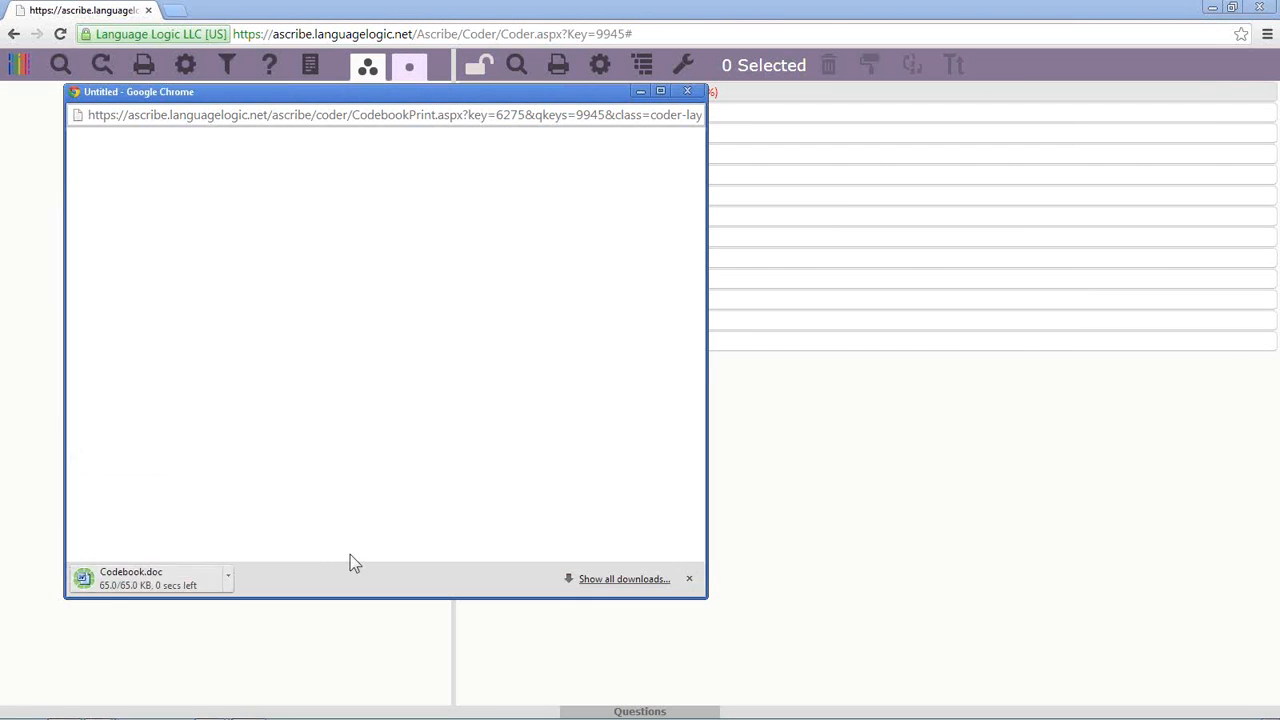
{"action": "left_click", "coordinate": [150, 585]}
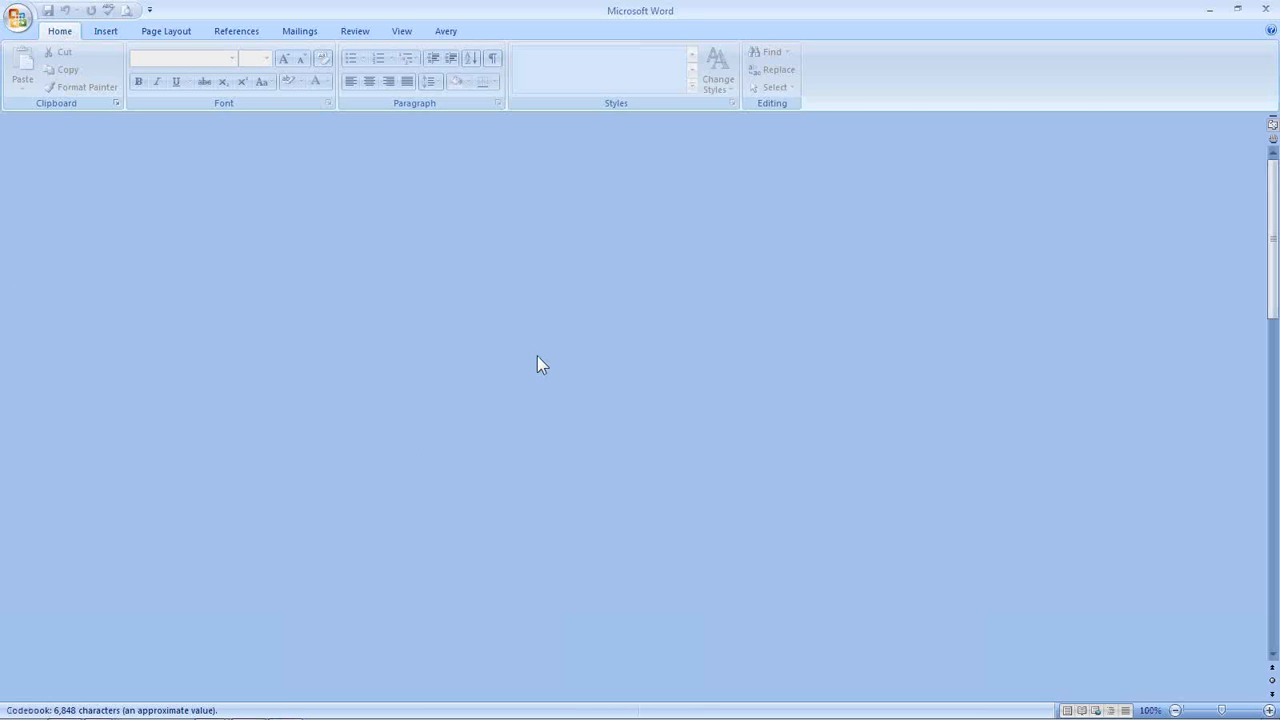
Review the printed codebooks question by question in Word, minimize the document and close the print window
{"action": "scroll", "coordinate": [498, 440], "scroll_direction": "down", "scroll_amount": 15}
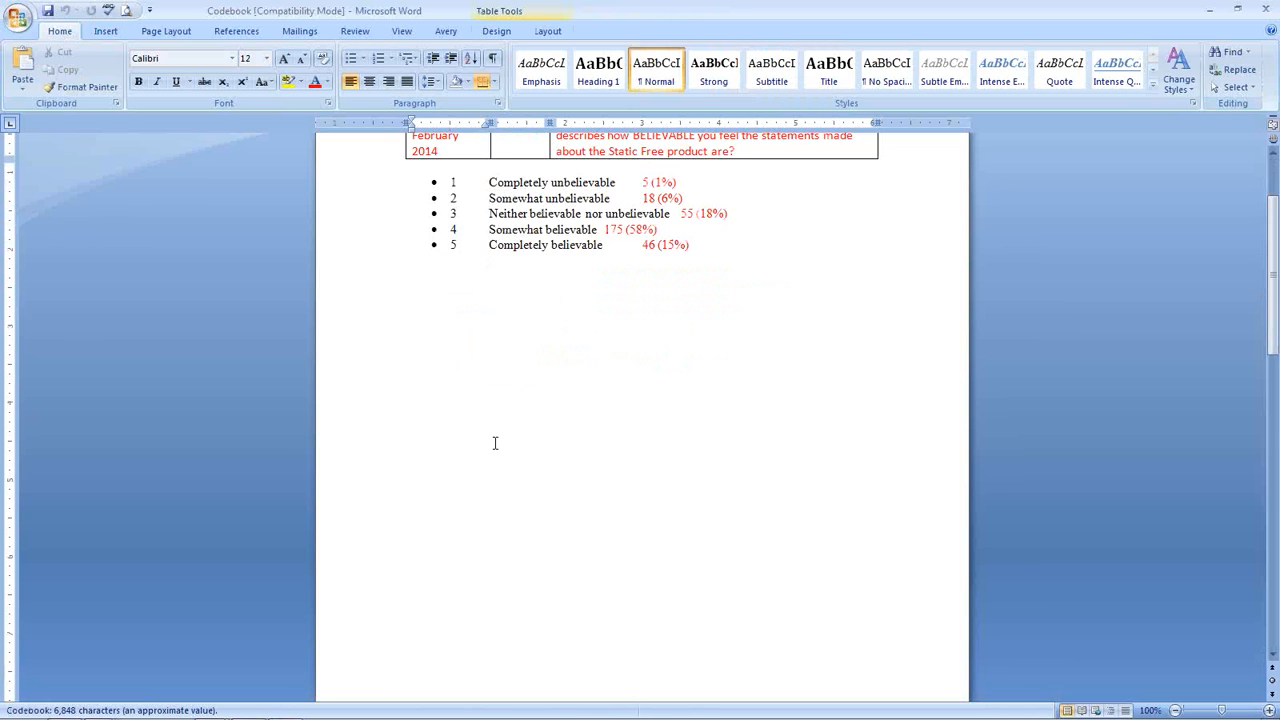
{"action": "scroll", "coordinate": [494, 443], "scroll_direction": "down", "scroll_amount": 15}
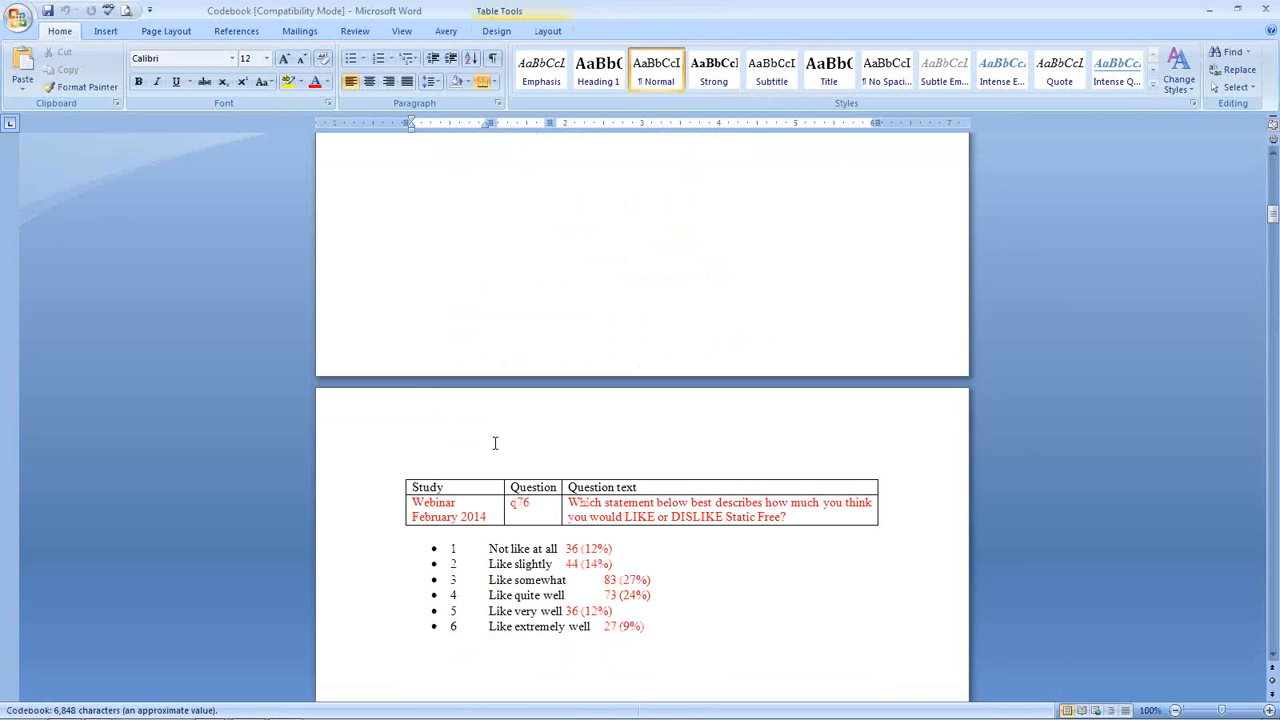
{"action": "scroll", "coordinate": [494, 443], "scroll_direction": "down", "scroll_amount": 15}
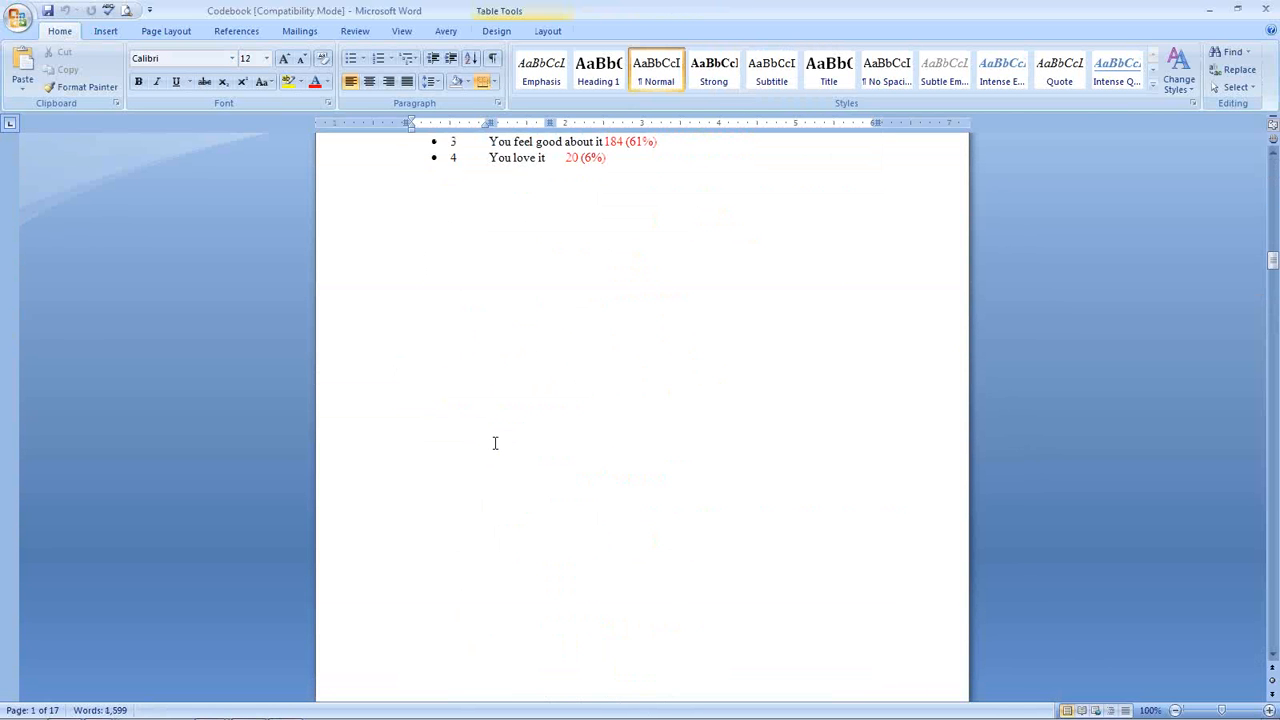
{"action": "scroll", "coordinate": [494, 443], "scroll_direction": "down", "scroll_amount": 15}
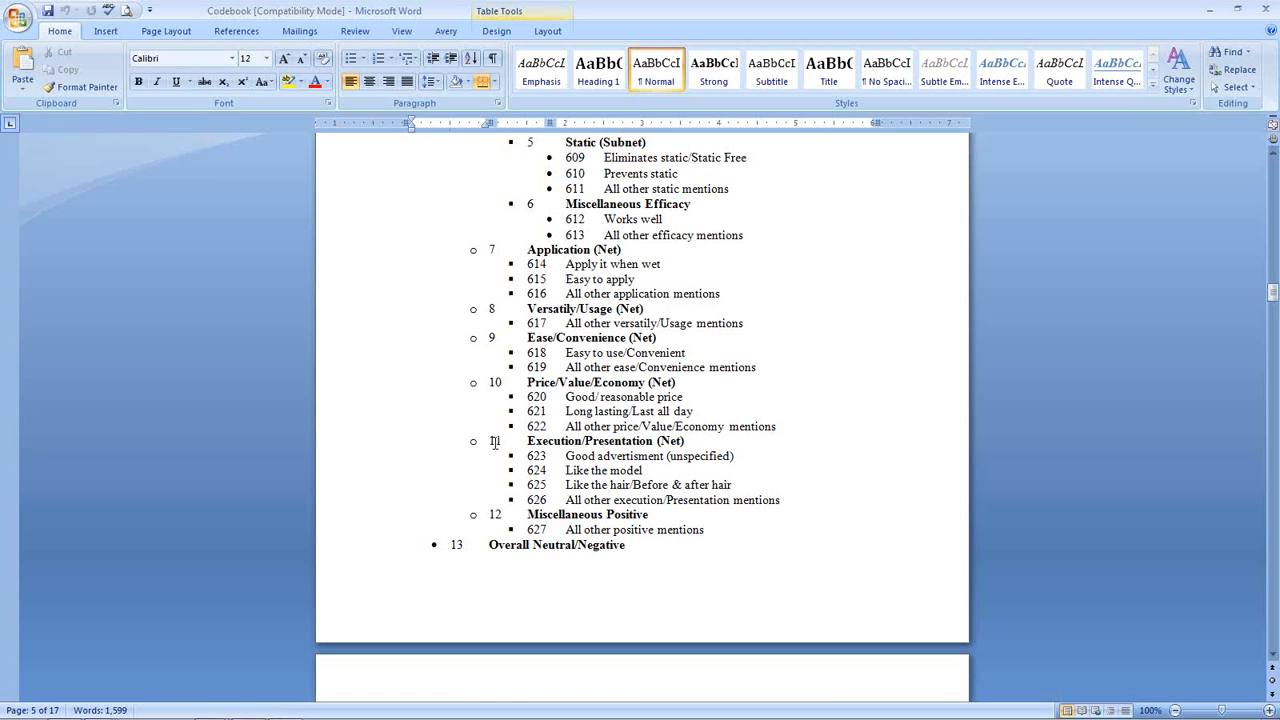
{"action": "scroll", "coordinate": [494, 443], "scroll_direction": "down", "scroll_amount": 2}
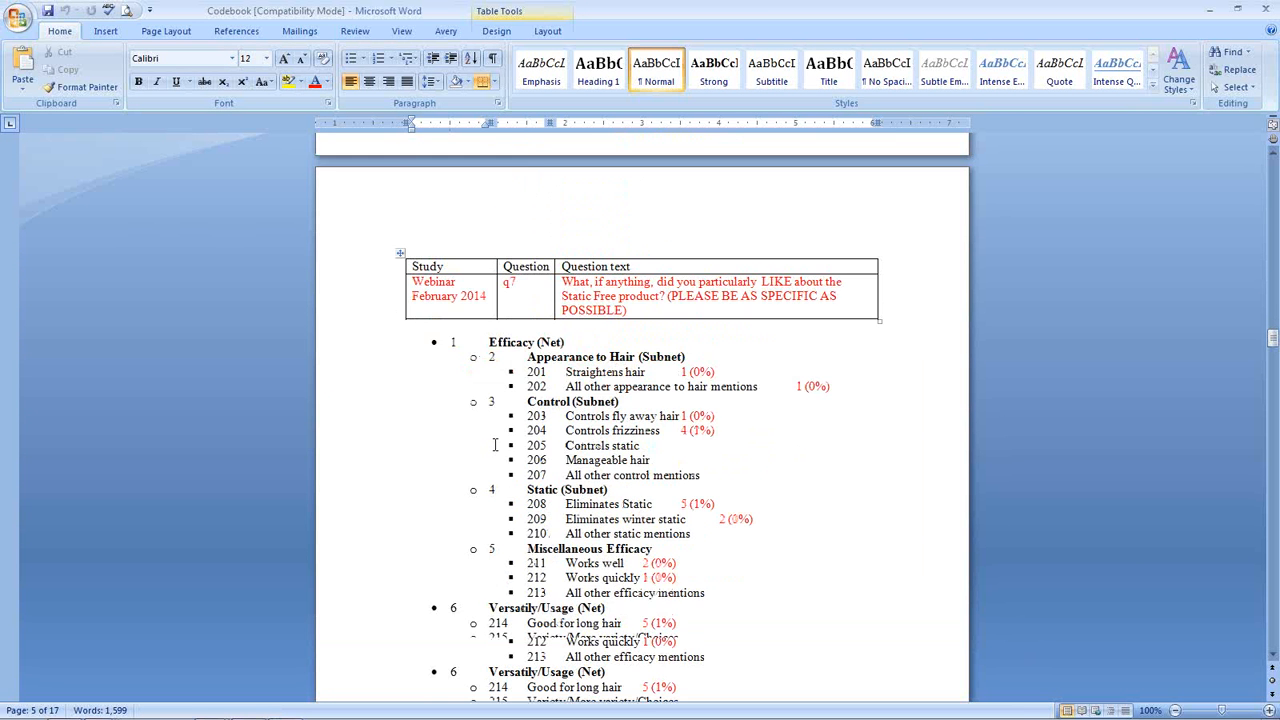
{"action": "scroll", "coordinate": [494, 444], "scroll_direction": "down", "scroll_amount": 15}
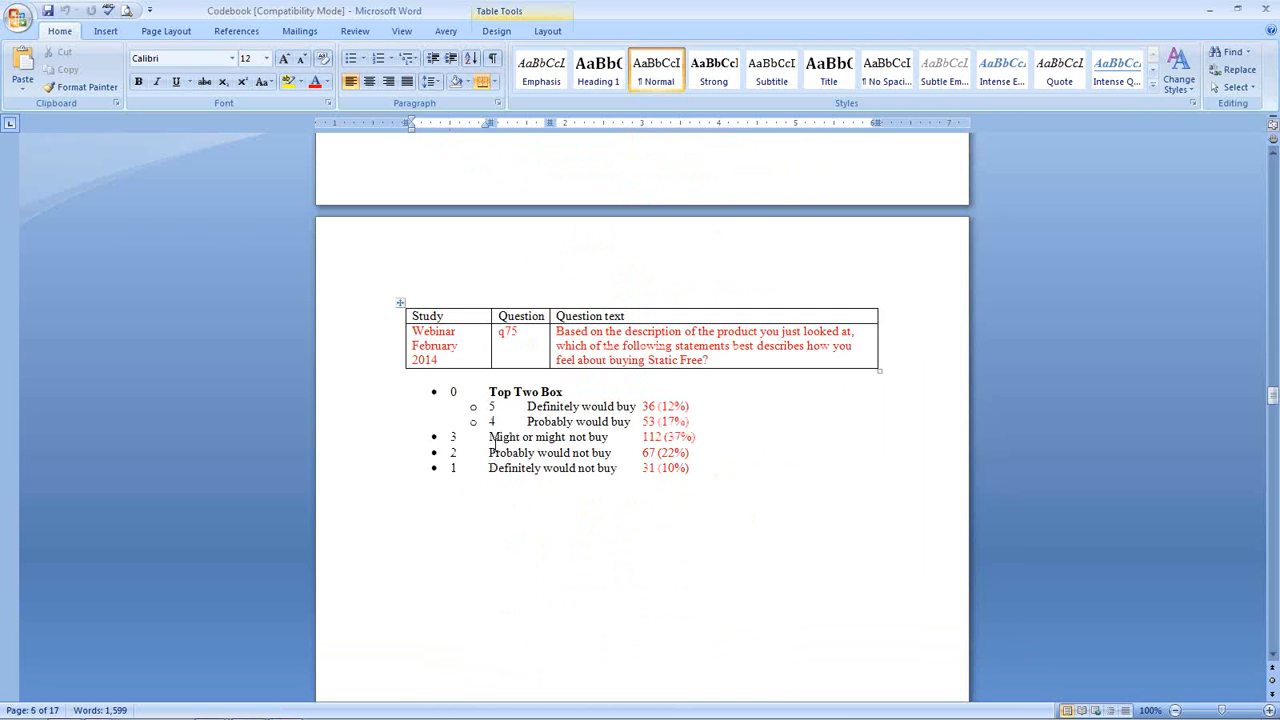
{"action": "scroll", "coordinate": [494, 444], "scroll_direction": "down", "scroll_amount": 15}
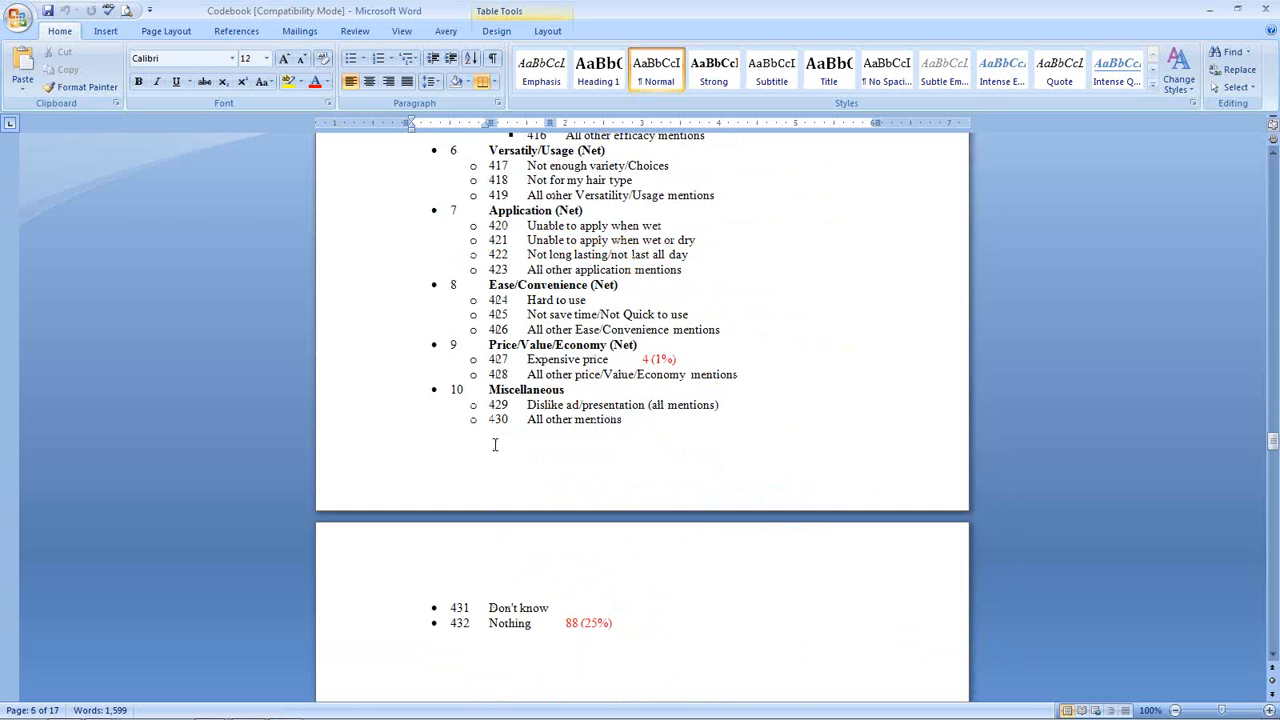
{"action": "scroll", "coordinate": [494, 444], "scroll_direction": "down", "scroll_amount": 10}
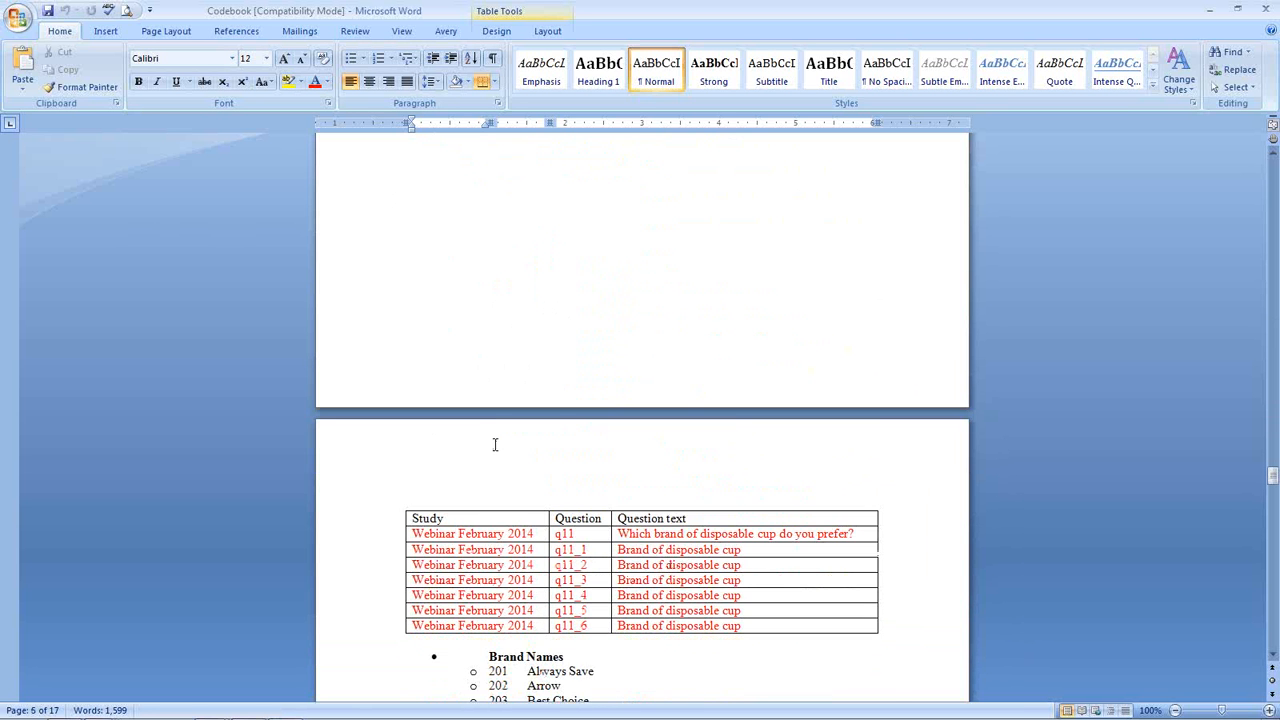
{"action": "scroll", "coordinate": [494, 444], "scroll_direction": "down", "scroll_amount": 6}
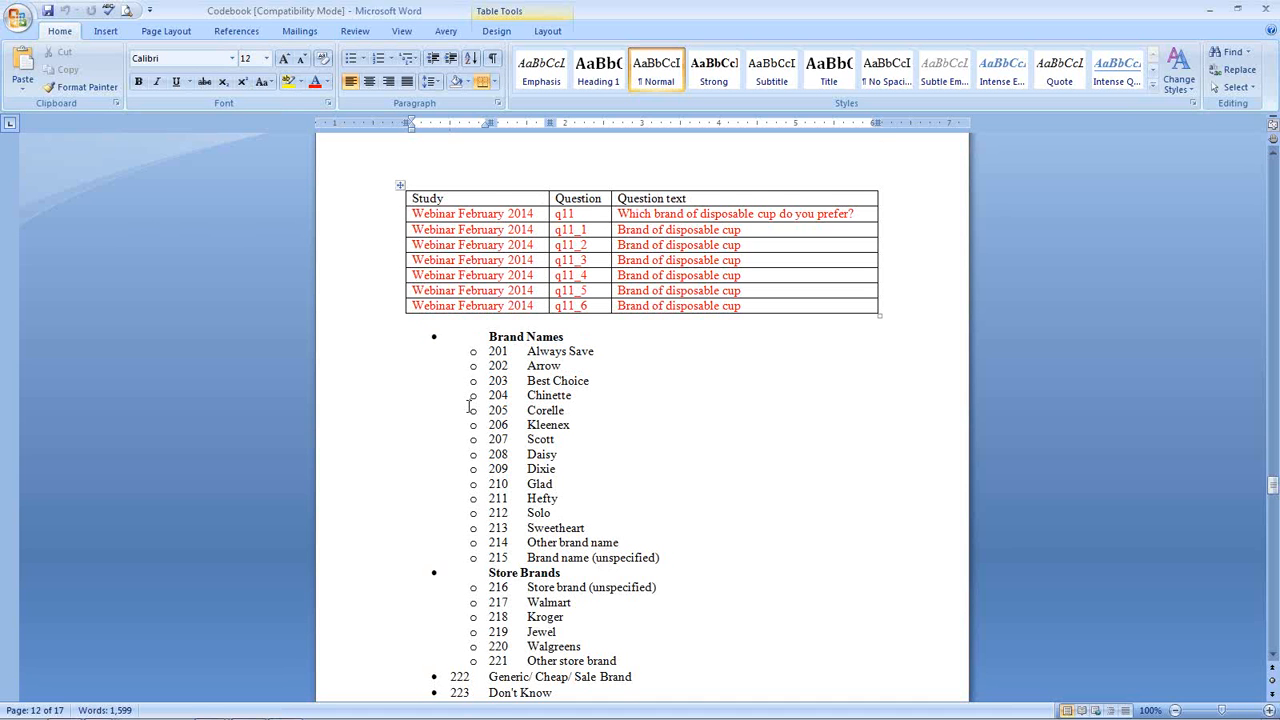
{"action": "scroll", "coordinate": [468, 405], "scroll_direction": "down", "scroll_amount": 1}
{"action": "scroll", "coordinate": [468, 405], "scroll_direction": "down", "scroll_amount": 19}
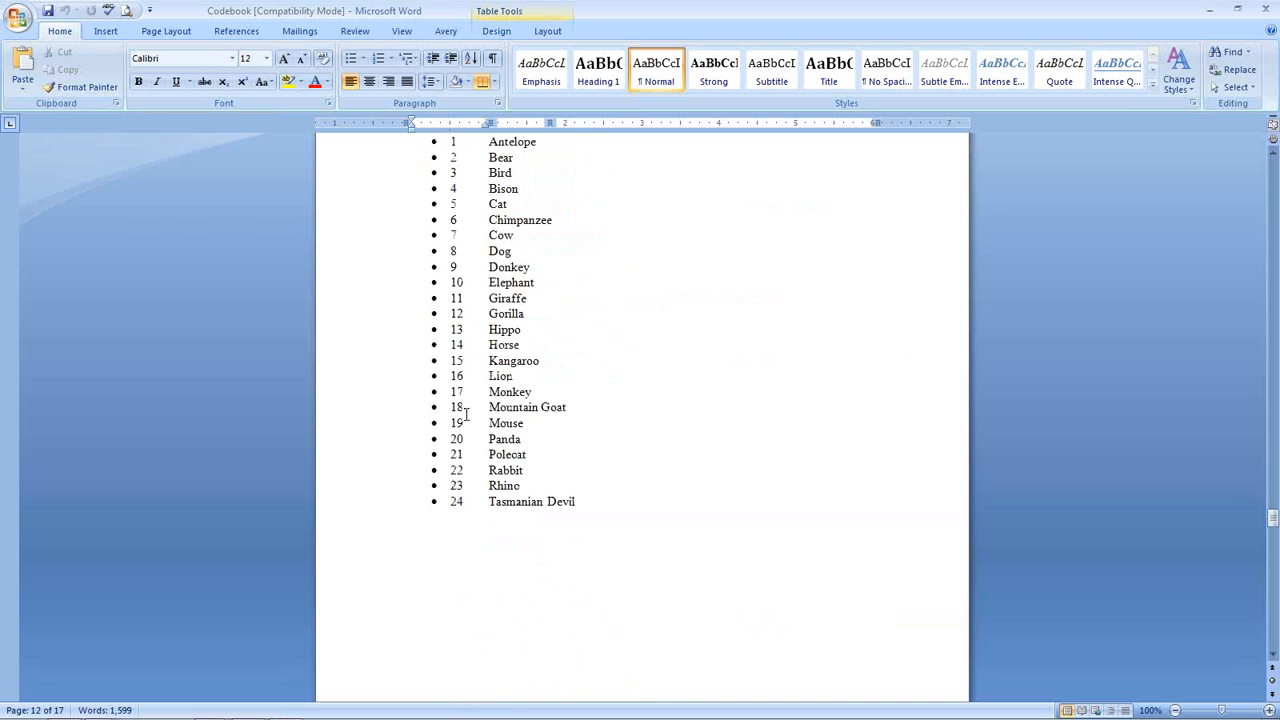
{"action": "scroll", "coordinate": [466, 414], "scroll_direction": "down", "scroll_amount": 4}
{"action": "scroll", "coordinate": [468, 410], "scroll_direction": "down", "scroll_amount": 1}
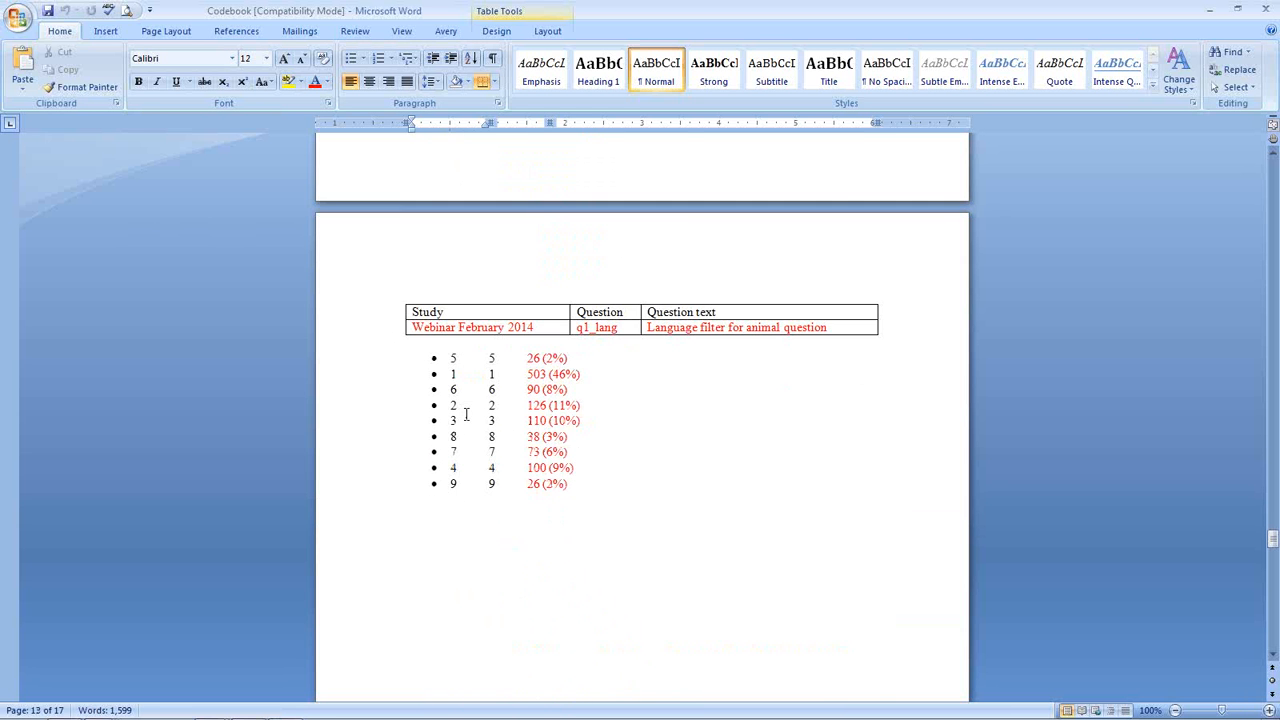
{"action": "scroll", "coordinate": [475, 420], "scroll_direction": "up", "scroll_amount": 8}
{"action": "scroll", "coordinate": [540, 445], "scroll_direction": "up", "scroll_amount": 15}
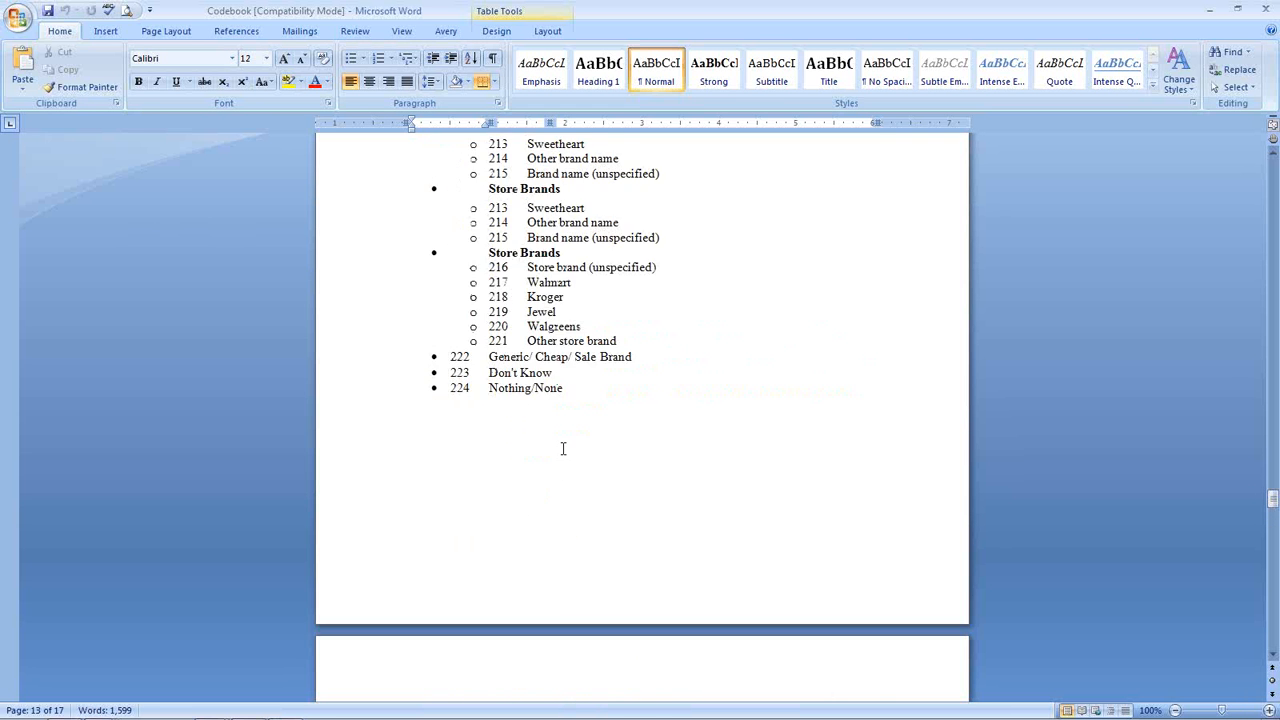
{"action": "scroll", "coordinate": [566, 448], "scroll_direction": "up", "scroll_amount": 12}
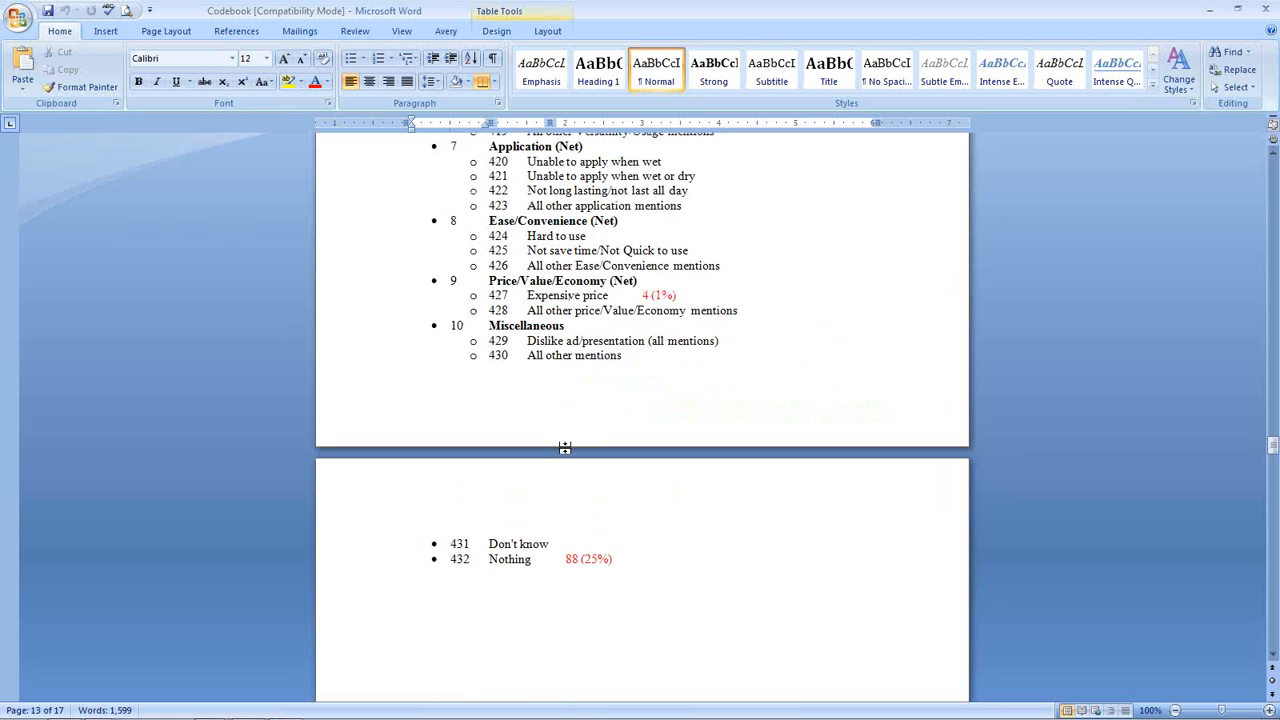
{"action": "scroll", "coordinate": [566, 448], "scroll_direction": "down", "scroll_amount": 20}
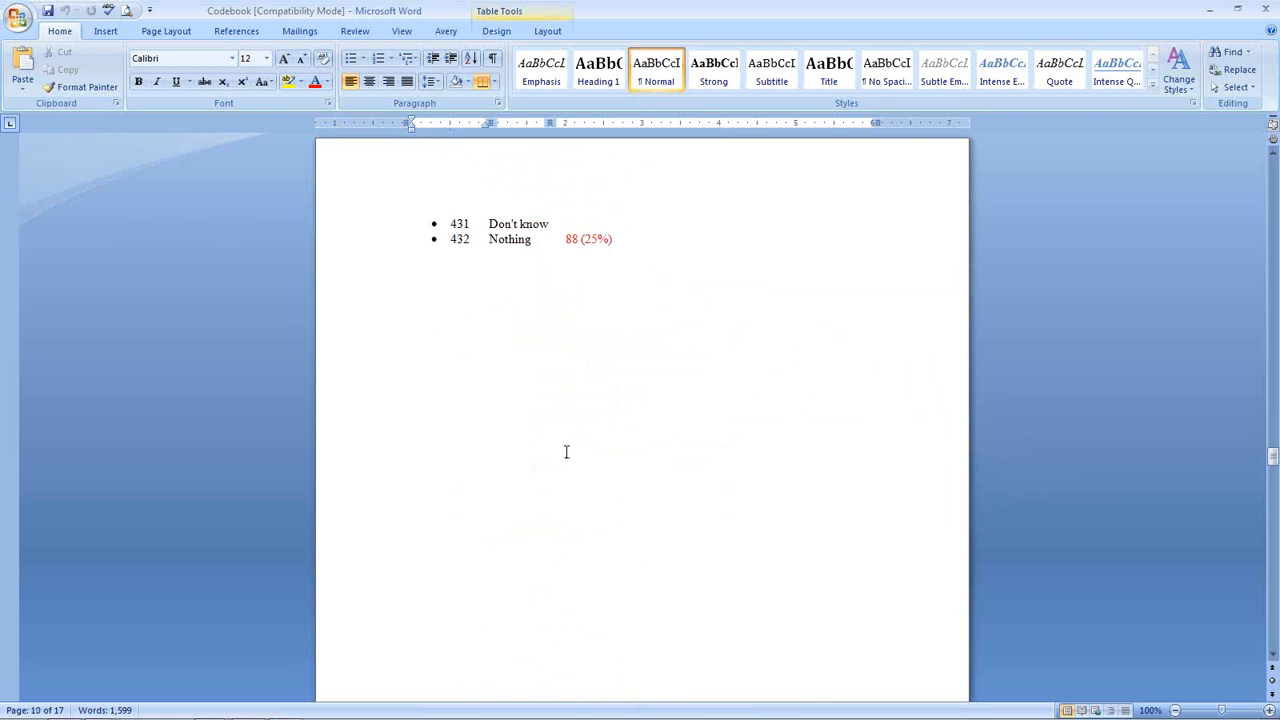
{"action": "scroll", "coordinate": [563, 455], "scroll_direction": "down", "scroll_amount": 1}
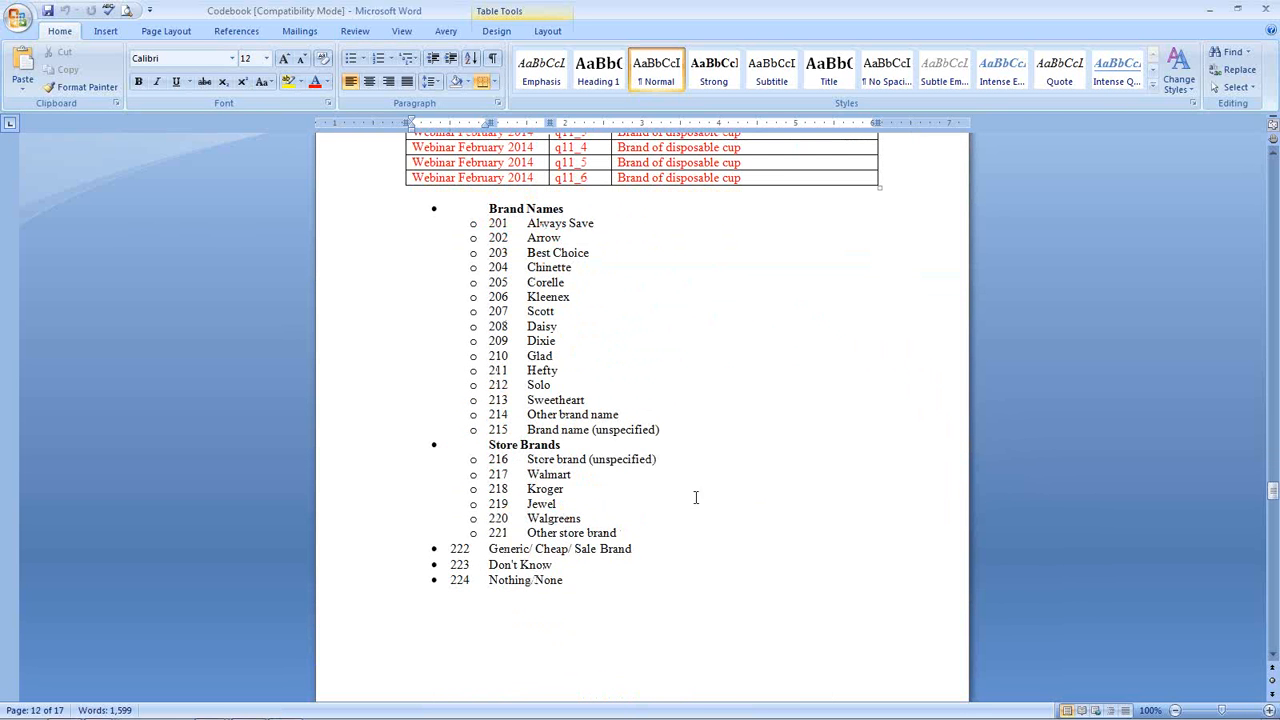
{"action": "left_click", "coordinate": [1215, 10]}
{"action": "left_click", "coordinate": [688, 92]}
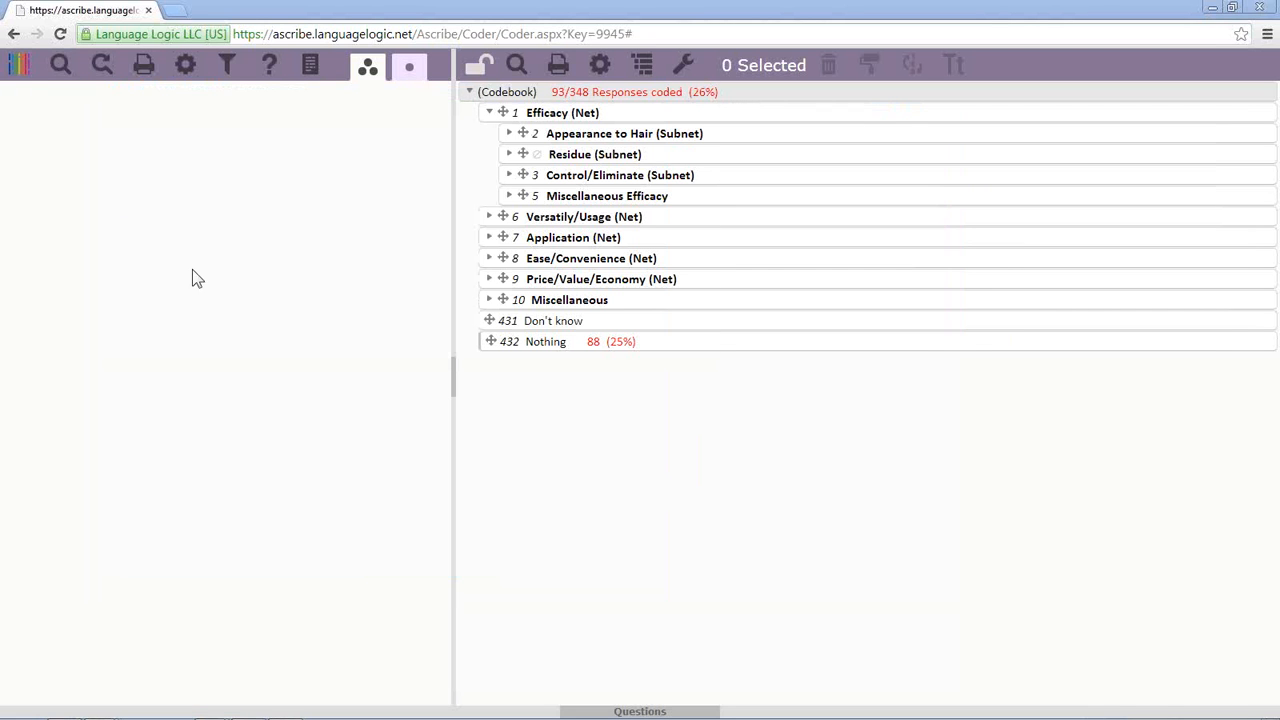
Go back to the study's question list in Ascribe and open question q11 in Ascribe Coder
{"action": "left_click", "coordinate": [17, 65]}
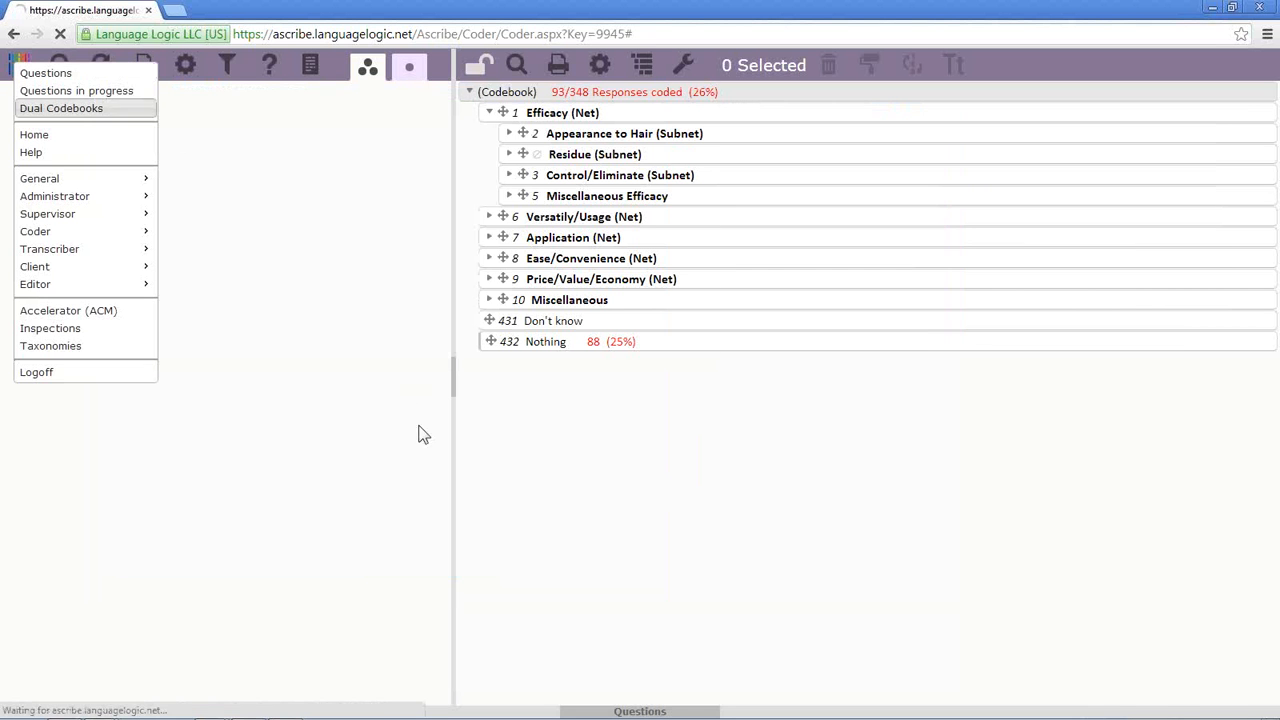
{"action": "left_click", "coordinate": [86, 73]}
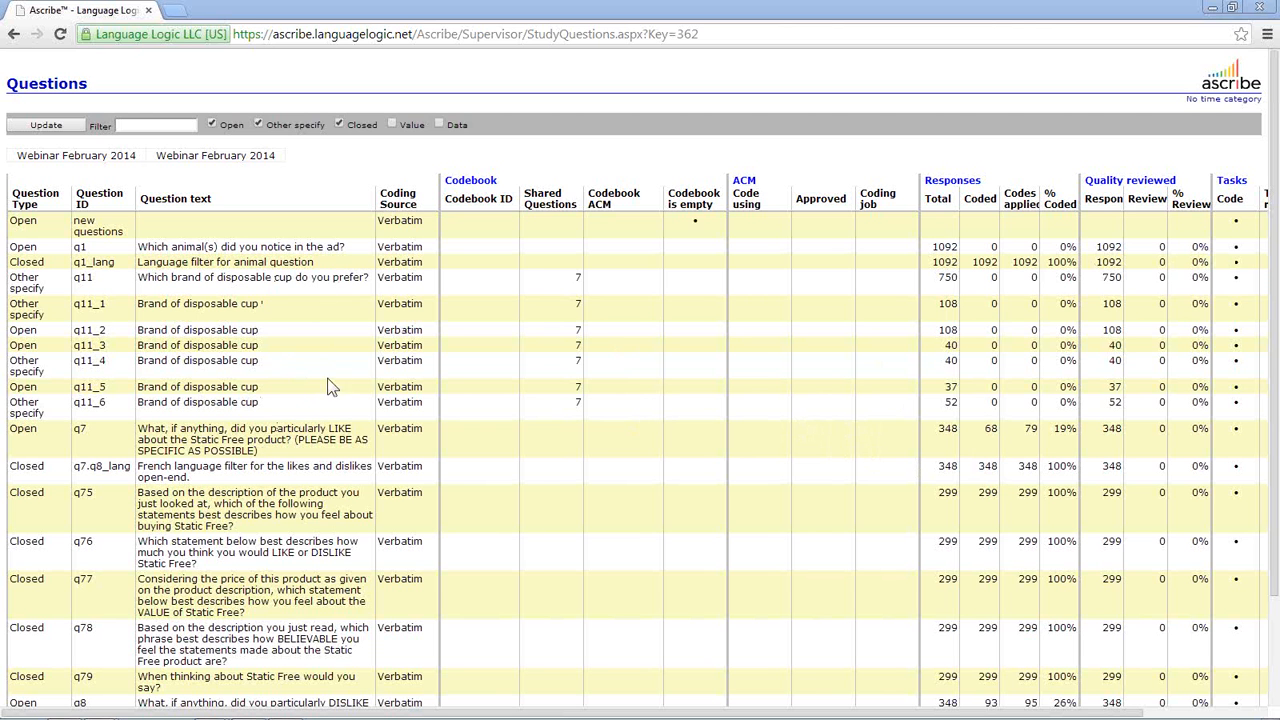
{"action": "right_click", "coordinate": [342, 279]}
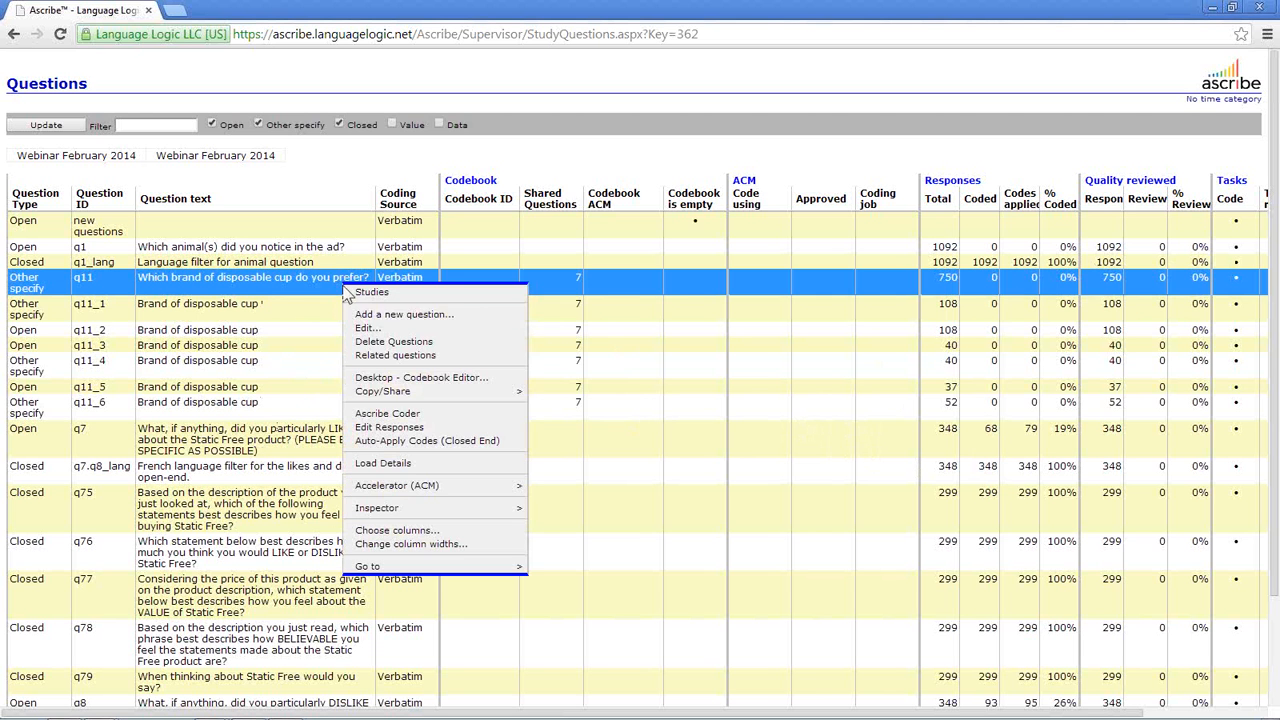
{"action": "left_click", "coordinate": [411, 415]}
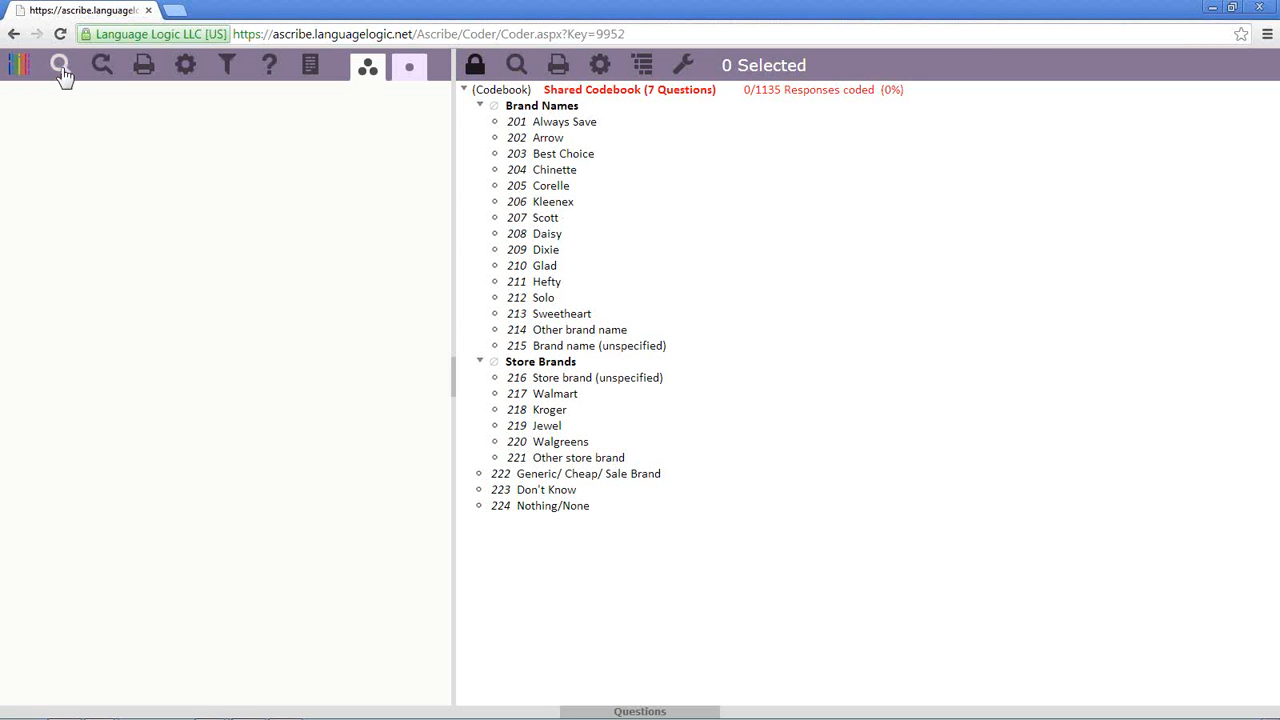
Load the uncoded responses of the questions sharing the q11 codebook with a new search, and close the search dialog
{"action": "left_click", "coordinate": [60, 68]}
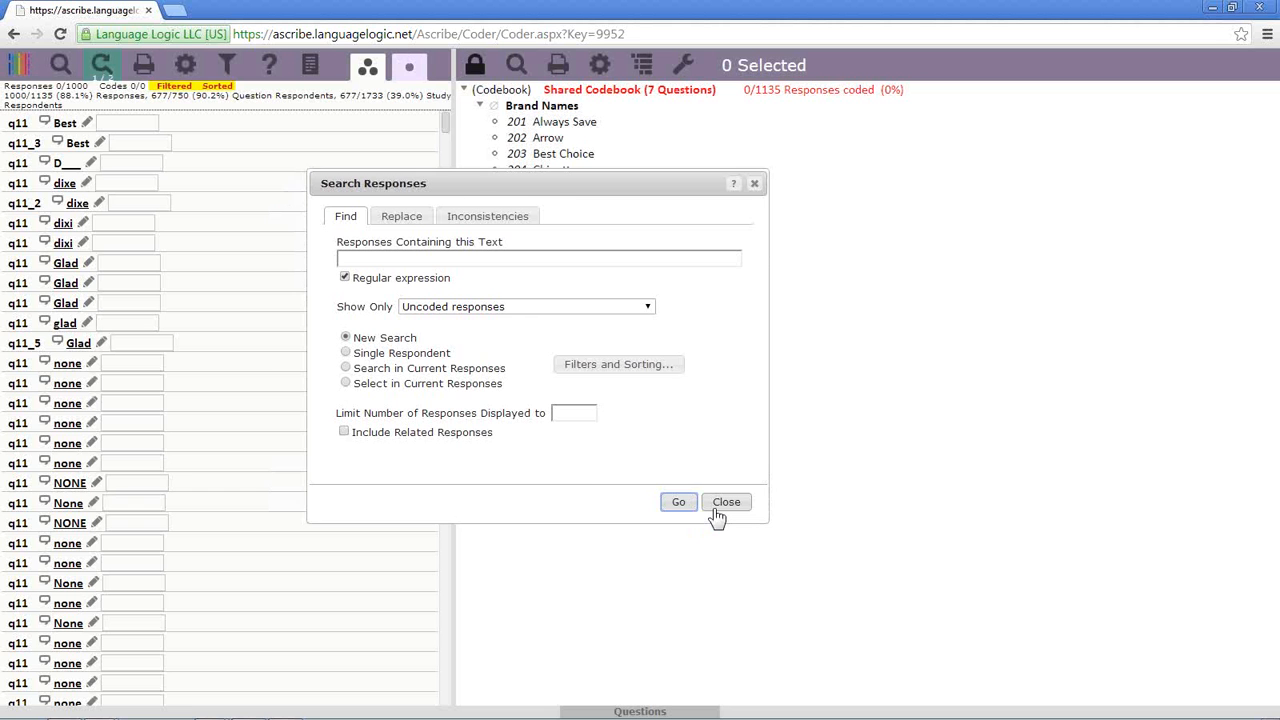
{"action": "left_click", "coordinate": [720, 510]}
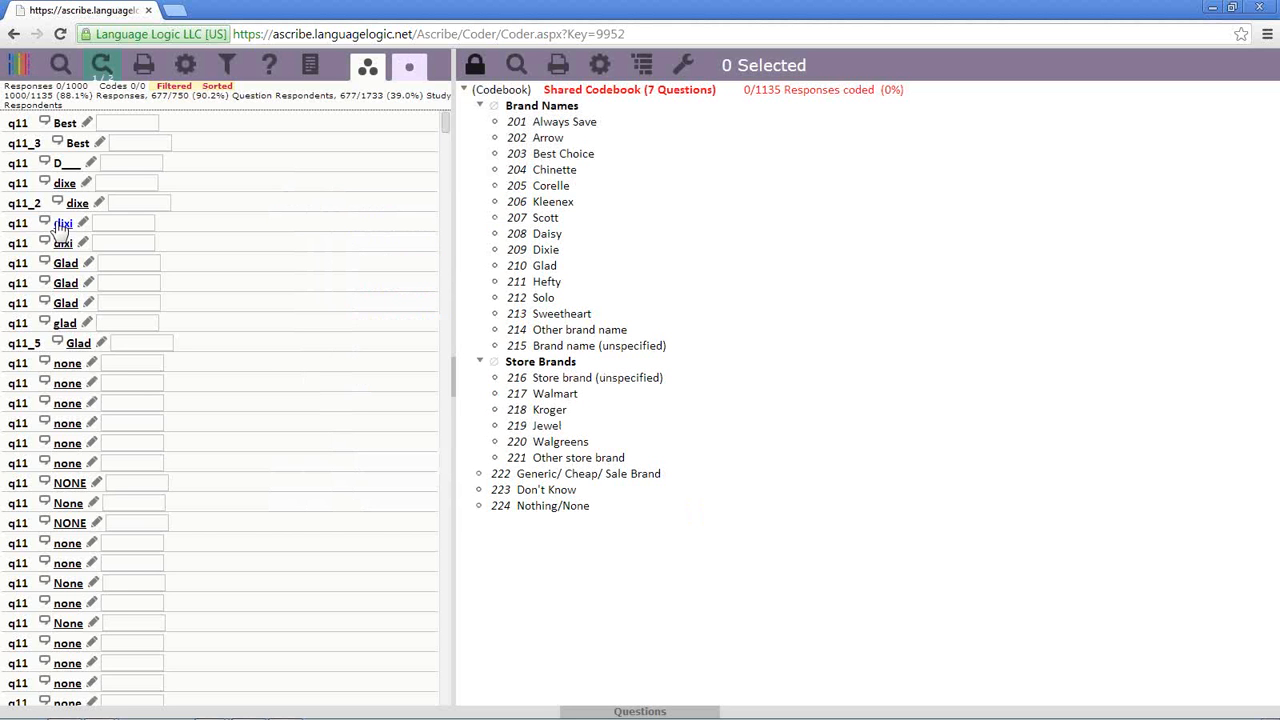
Code the duplicate "dixi" responses as 209 Dixie and the duplicate "none" responses as 224 Nothing/None
{"action": "left_click", "coordinate": [61, 225]}
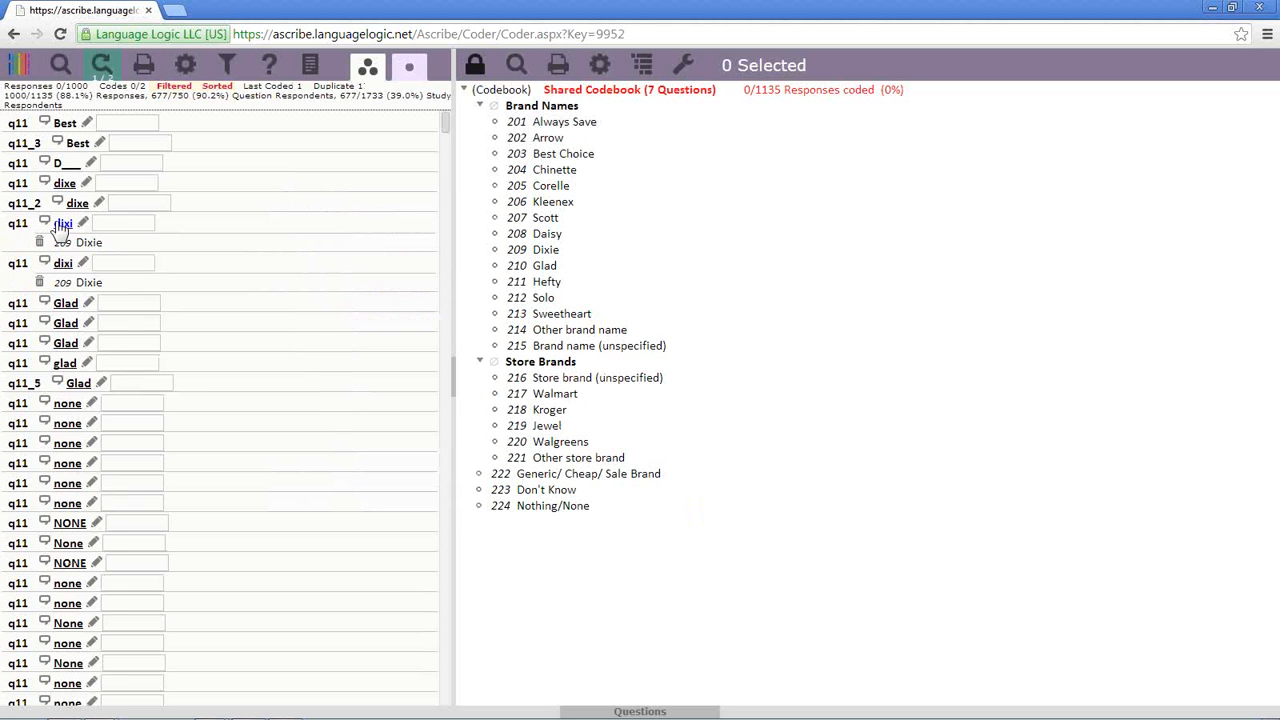
{"action": "left_click", "coordinate": [67, 404]}
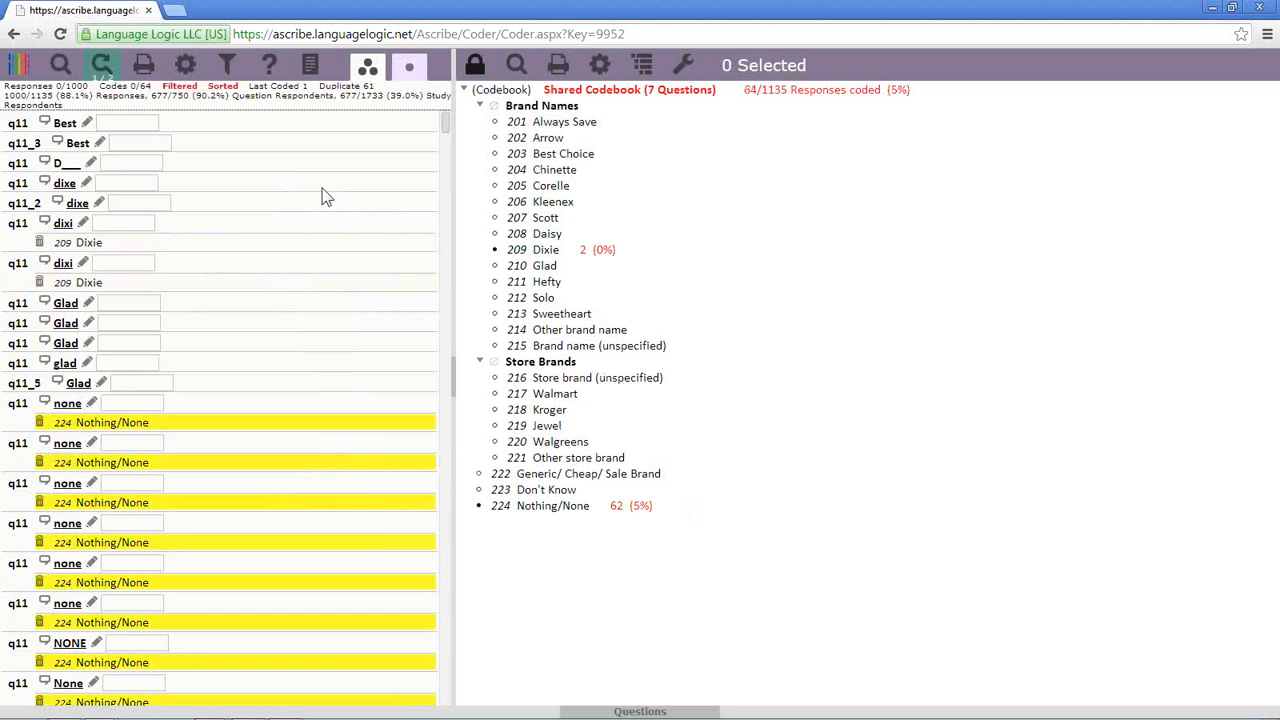
Code the duplicate "Dixie" responses of the questions sharing the q11 codebook as 209 Dixie
{"action": "scroll", "coordinate": [313, 308], "scroll_direction": "down", "scroll_amount": 5}
{"action": "left_click_drag", "start_coordinate": [455, 183], "coordinate": [88, 400]}
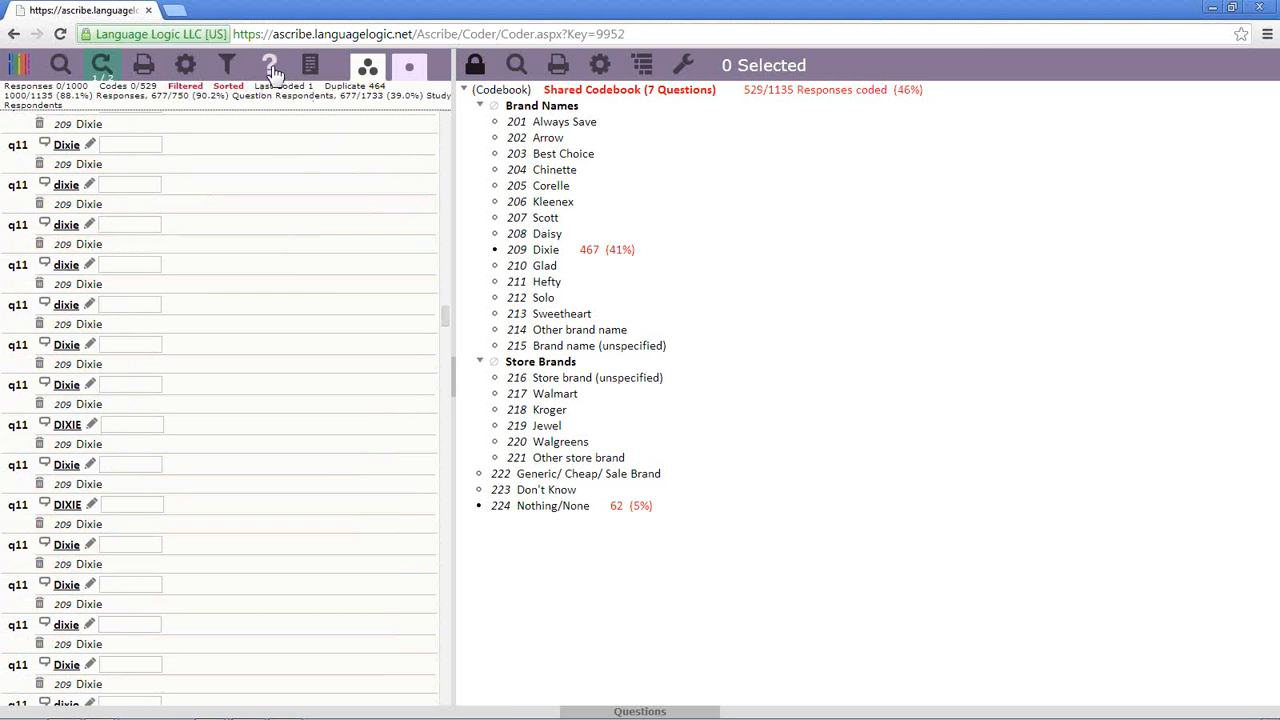
Check which questions share this codebook, cancel the dialog and return to the start of the response list
{"action": "left_click", "coordinate": [271, 70]}
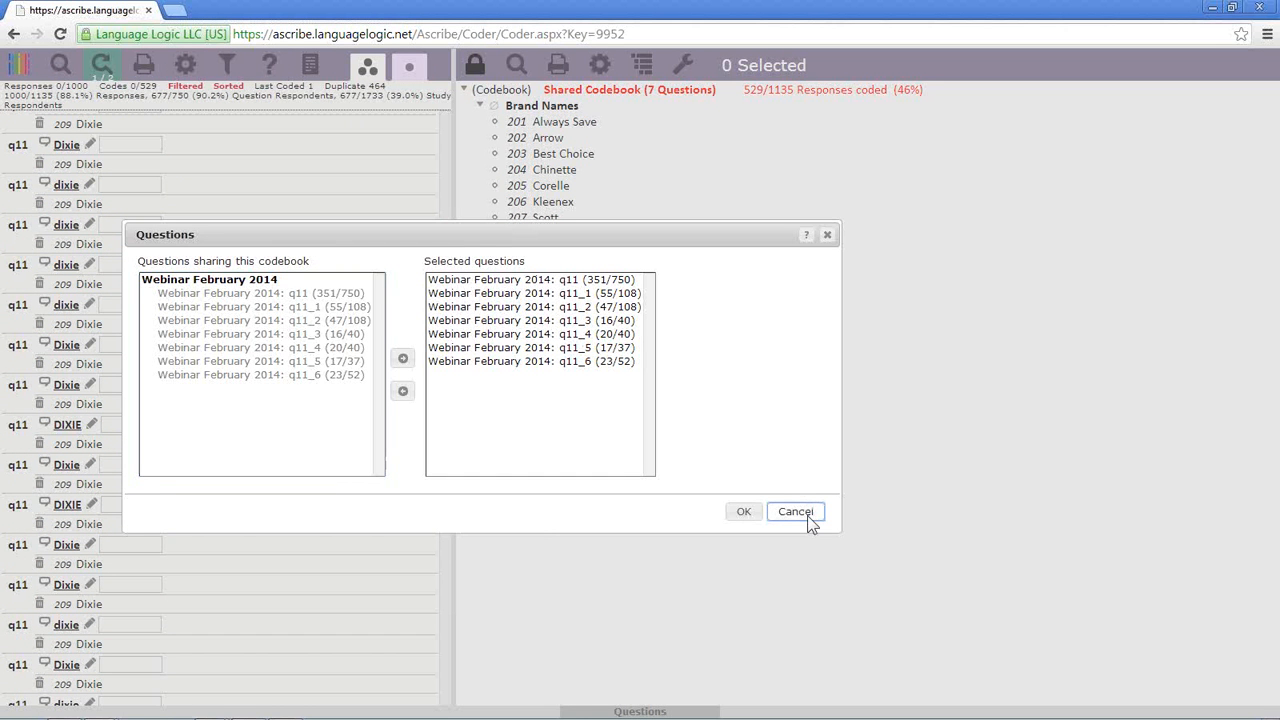
{"action": "left_click", "coordinate": [795, 511]}
{"action": "left_click_drag", "start_coordinate": [442, 320], "coordinate": [442, 120]}
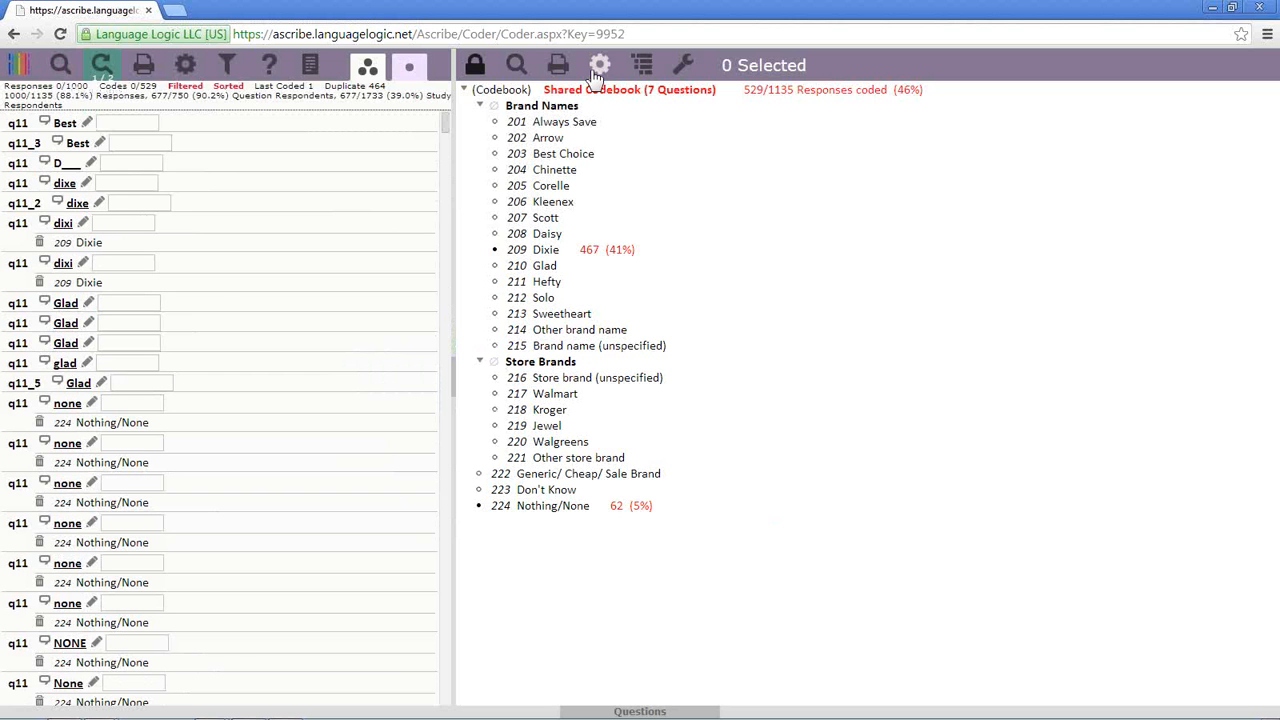
Print all codebooks in the study as a Word document and open the downloaded file
{"action": "left_click", "coordinate": [558, 66]}
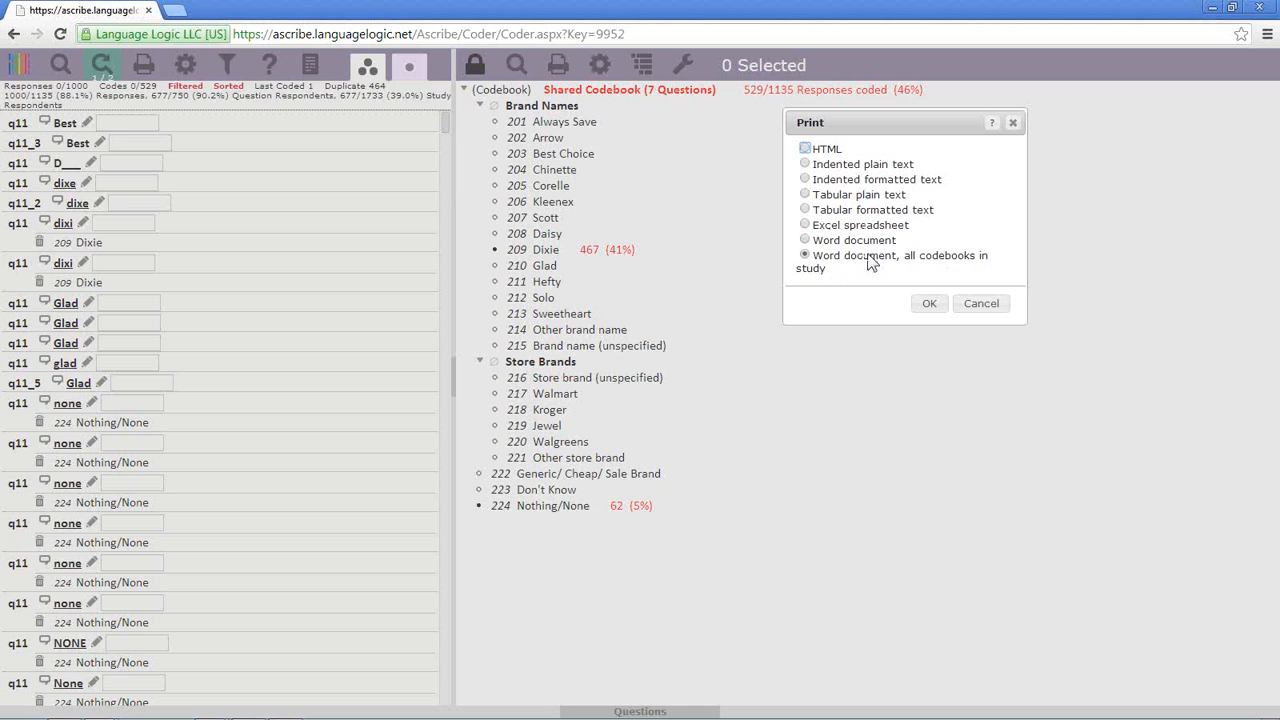
{"action": "left_click", "coordinate": [929, 304]}
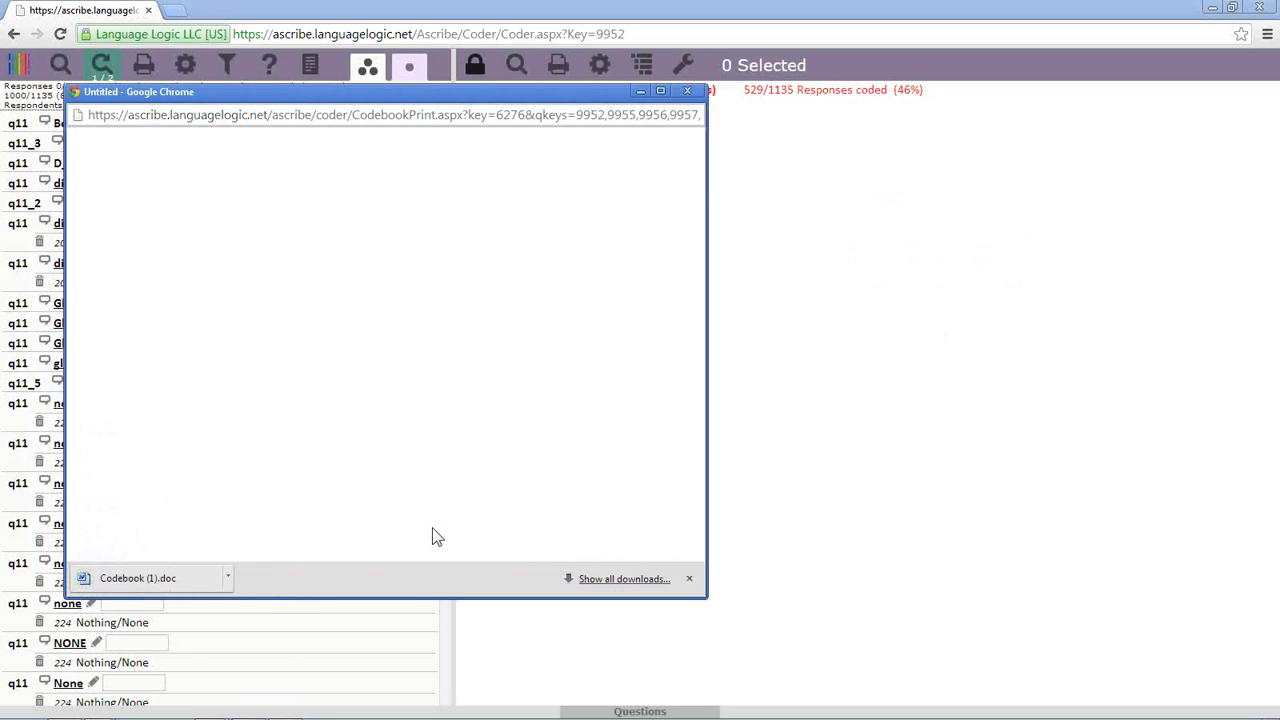
{"action": "left_click", "coordinate": [186, 580]}
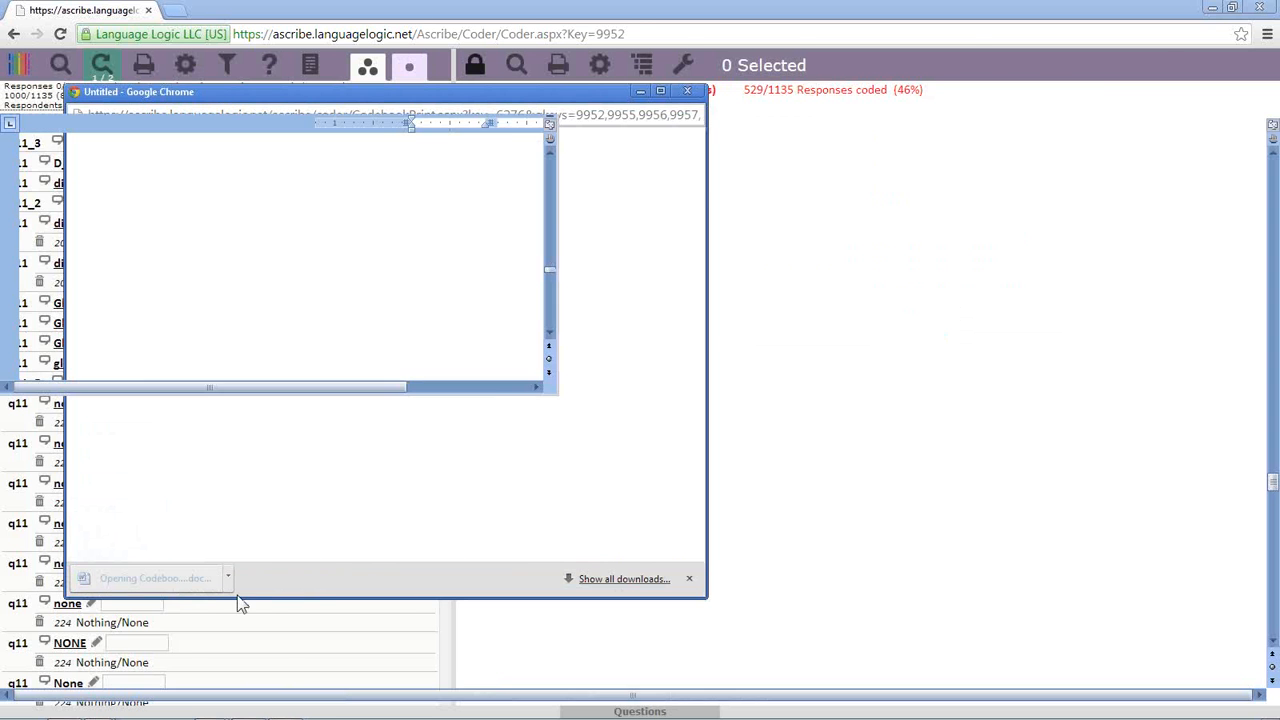
Examine the printed codebooks in Word down to q11's shared codebook, minimize the document and close the print window
{"action": "scroll", "coordinate": [734, 450], "scroll_direction": "down", "scroll_amount": 15}
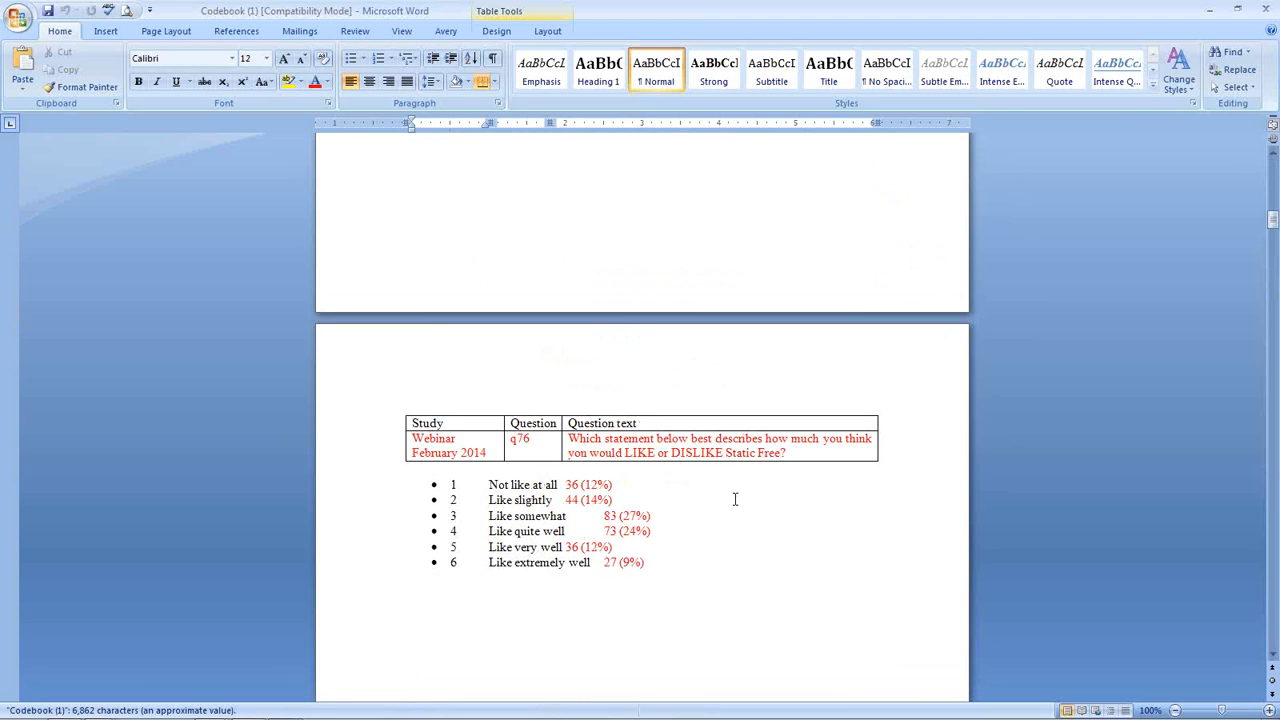
{"action": "scroll", "coordinate": [745, 510], "scroll_direction": "down", "scroll_amount": 20}
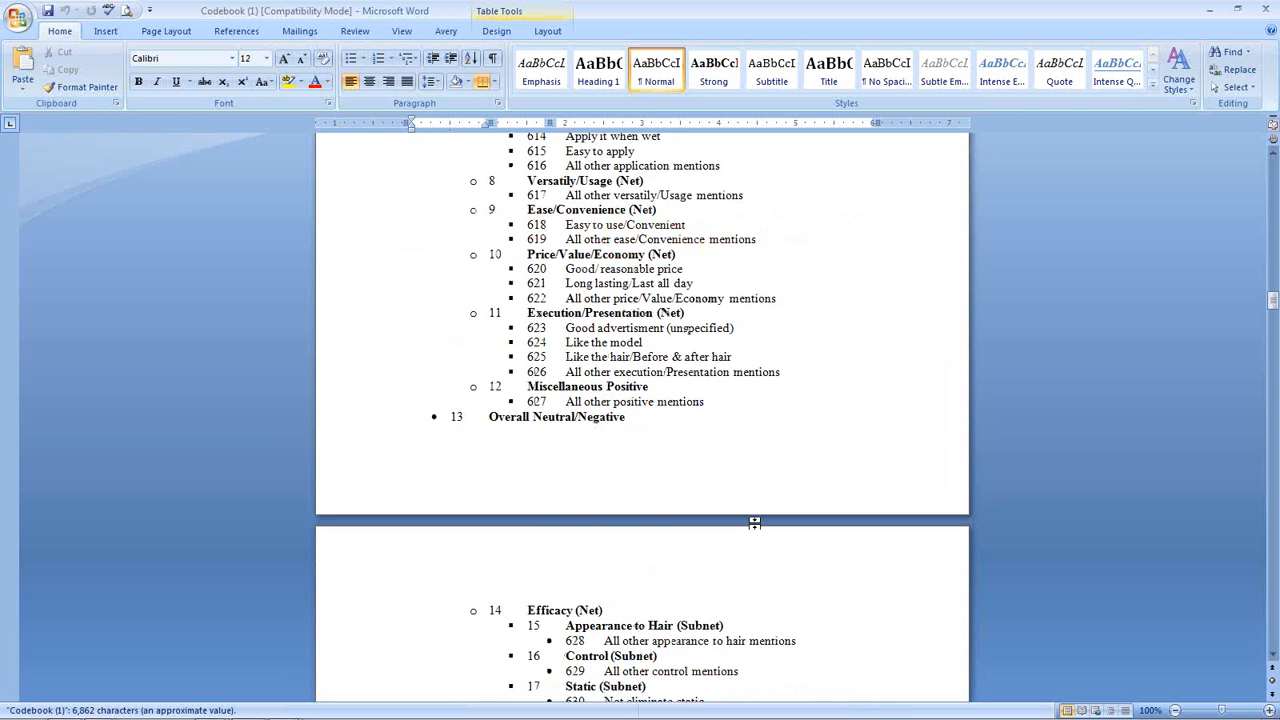
{"action": "scroll", "coordinate": [754, 522], "scroll_direction": "down", "scroll_amount": 20}
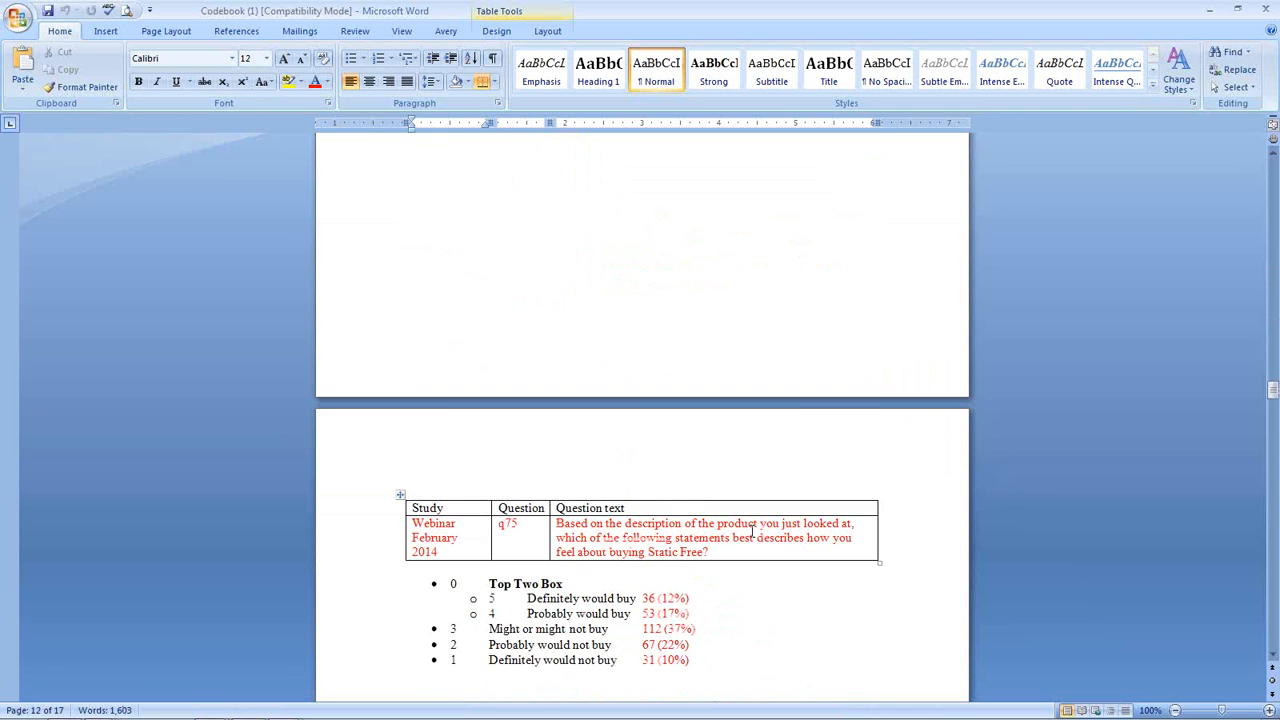
{"action": "scroll", "coordinate": [752, 531], "scroll_direction": "down", "scroll_amount": 20}
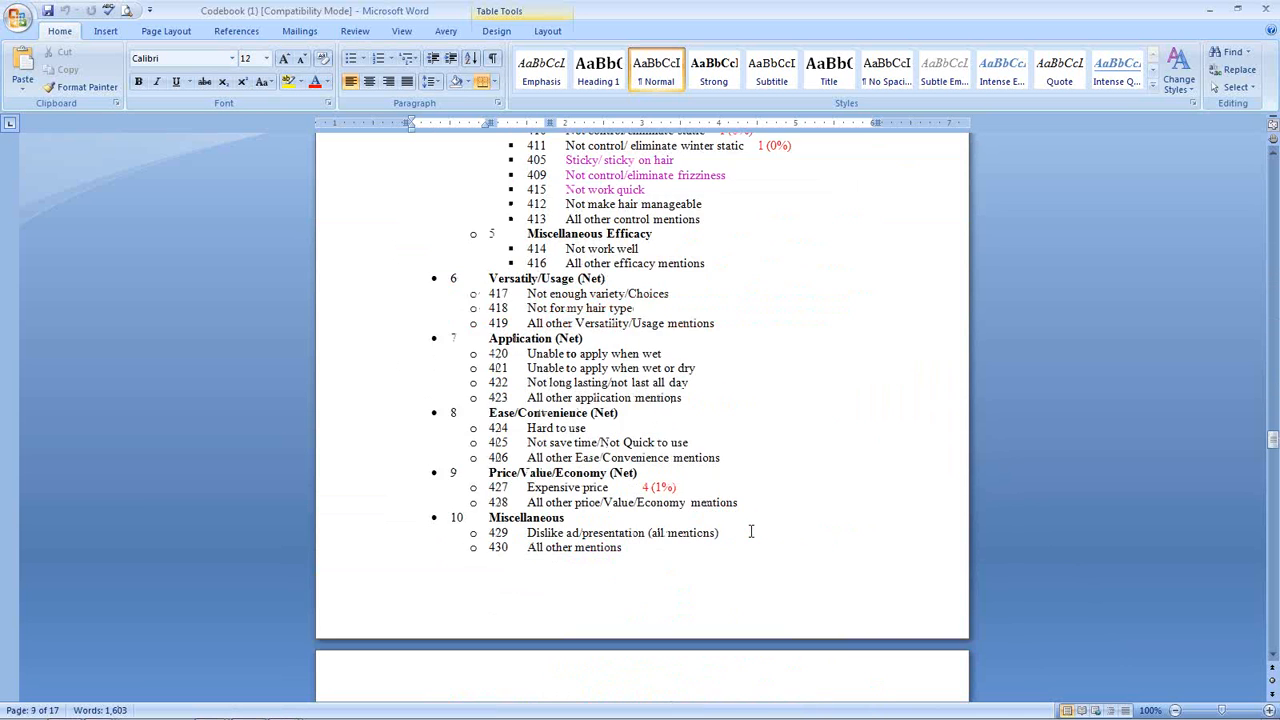
{"action": "scroll", "coordinate": [751, 532], "scroll_direction": "down", "scroll_amount": 20}
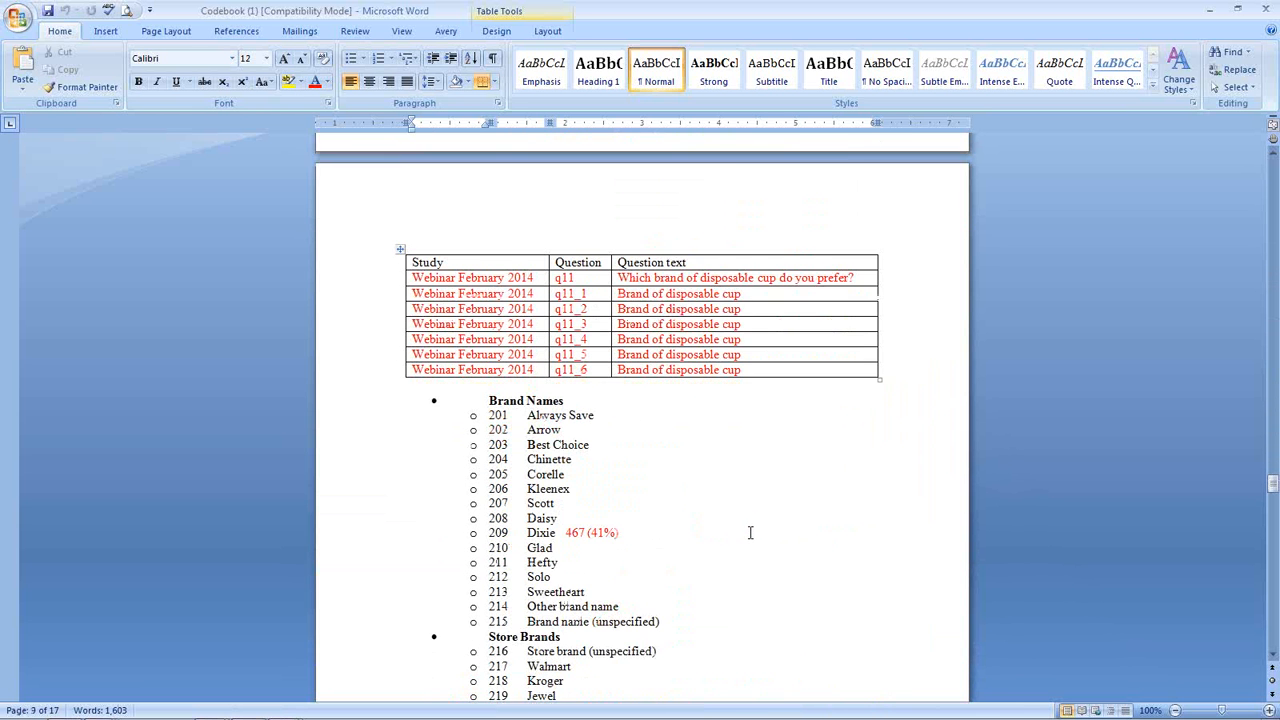
{"action": "scroll", "coordinate": [750, 532], "scroll_direction": "down", "scroll_amount": 3}
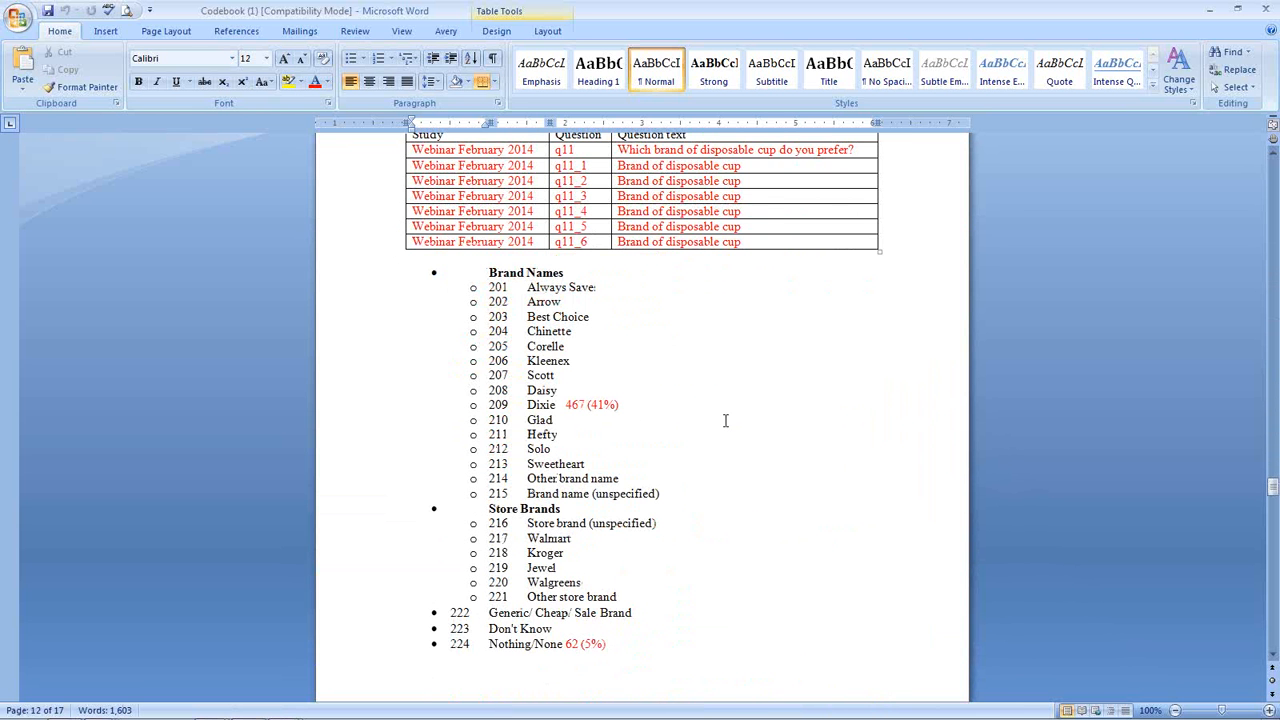
{"action": "scroll", "coordinate": [726, 421], "scroll_direction": "up", "scroll_amount": 1}
{"action": "scroll", "coordinate": [665, 467], "scroll_direction": "down", "scroll_amount": 1}
{"action": "scroll", "coordinate": [664, 467], "scroll_direction": "down", "scroll_amount": 1}
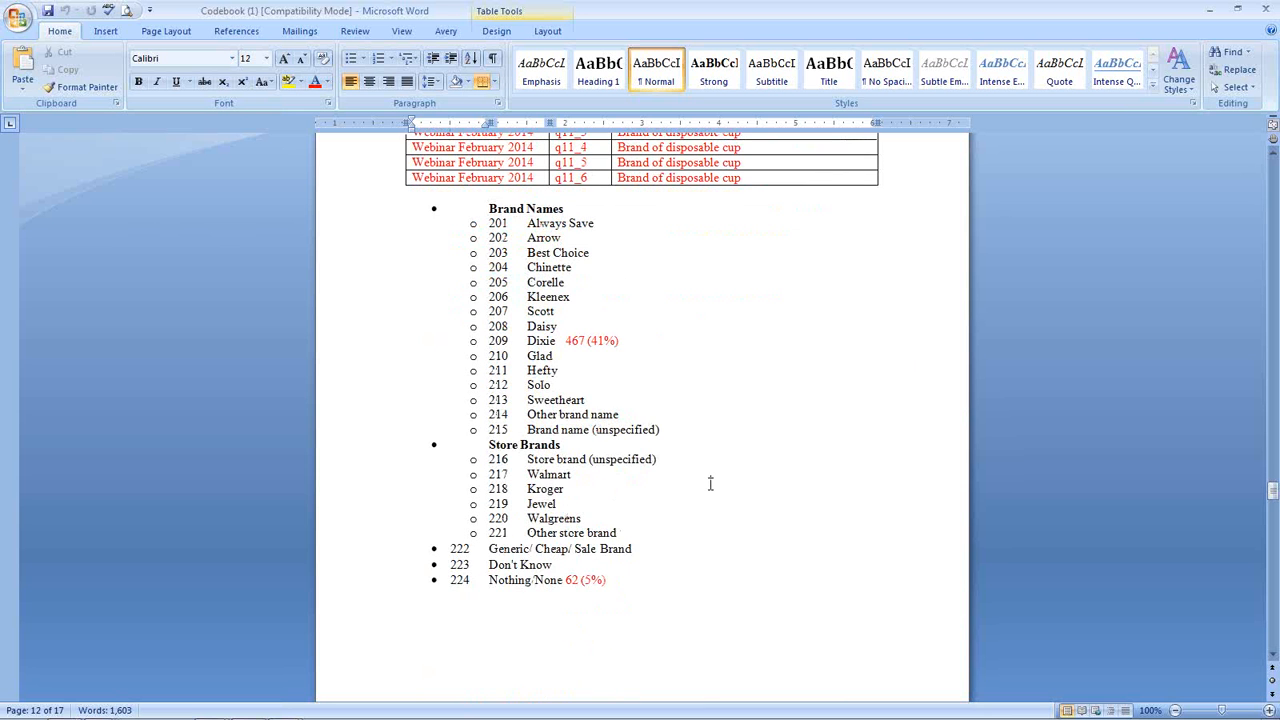
{"action": "scroll", "coordinate": [710, 484], "scroll_direction": "up", "scroll_amount": 3}
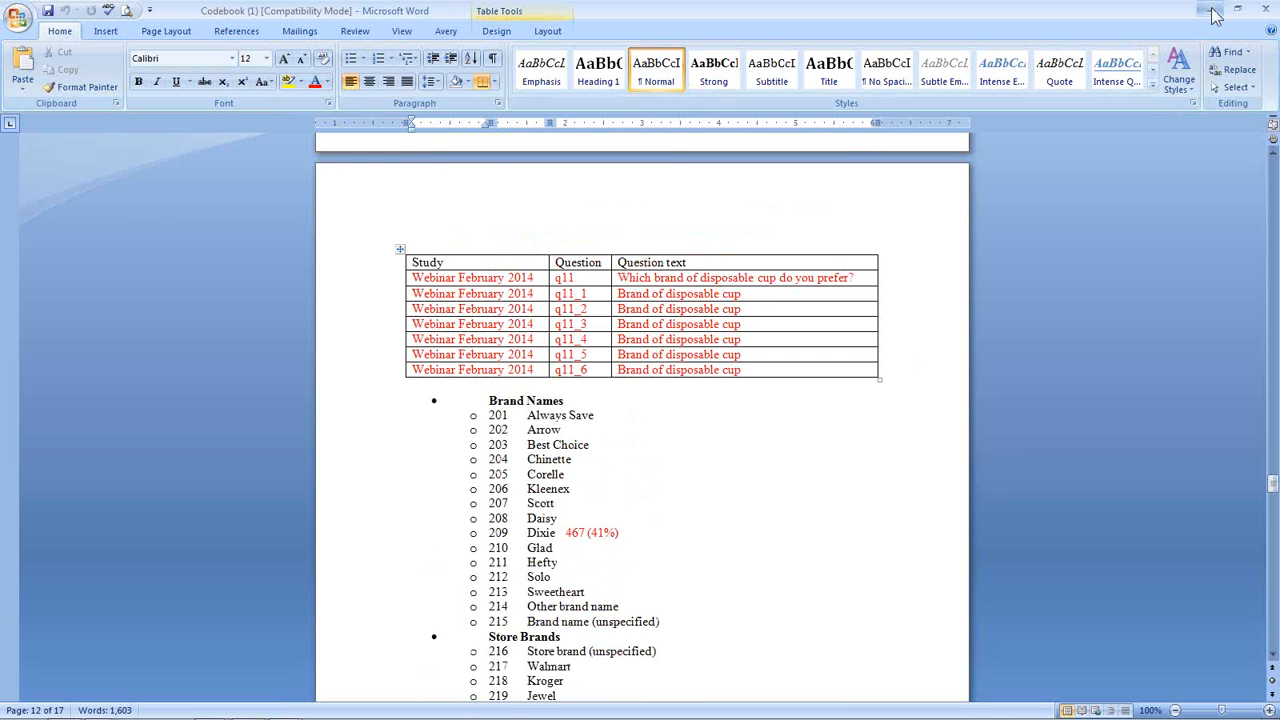
{"action": "left_click", "coordinate": [1210, 12]}
{"action": "left_click", "coordinate": [1213, 14]}
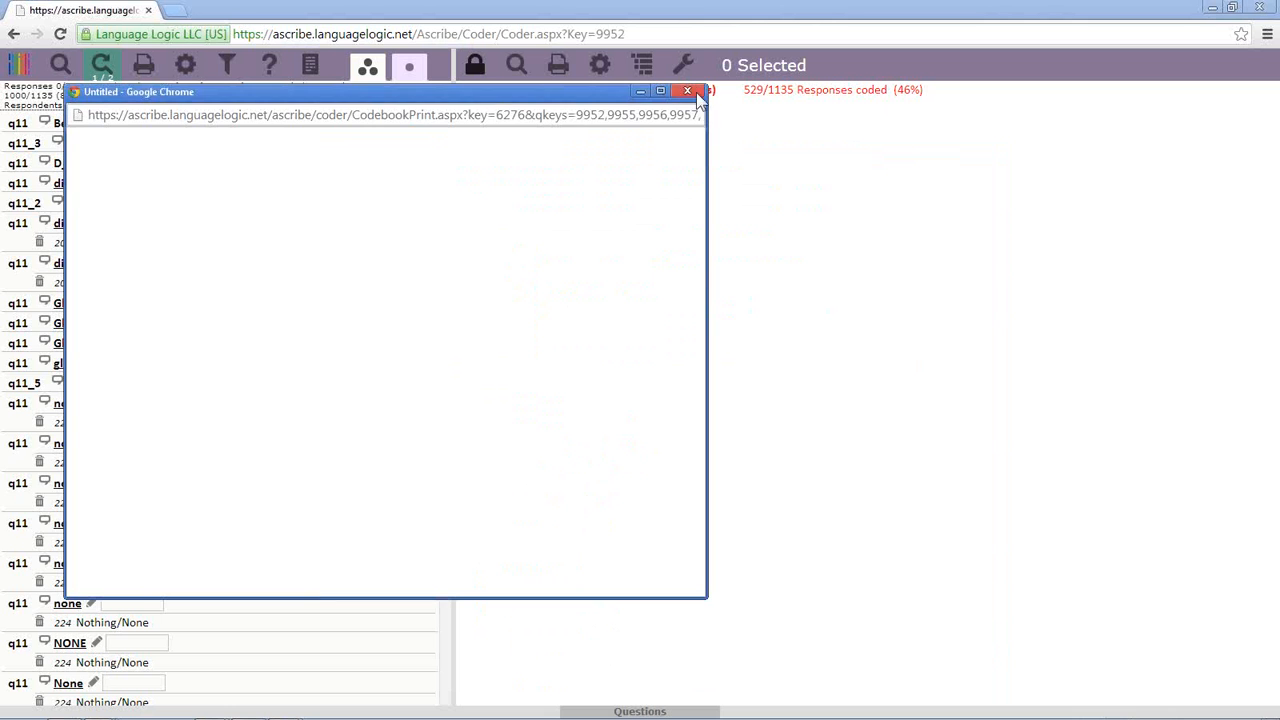
{"action": "left_click", "coordinate": [690, 90]}
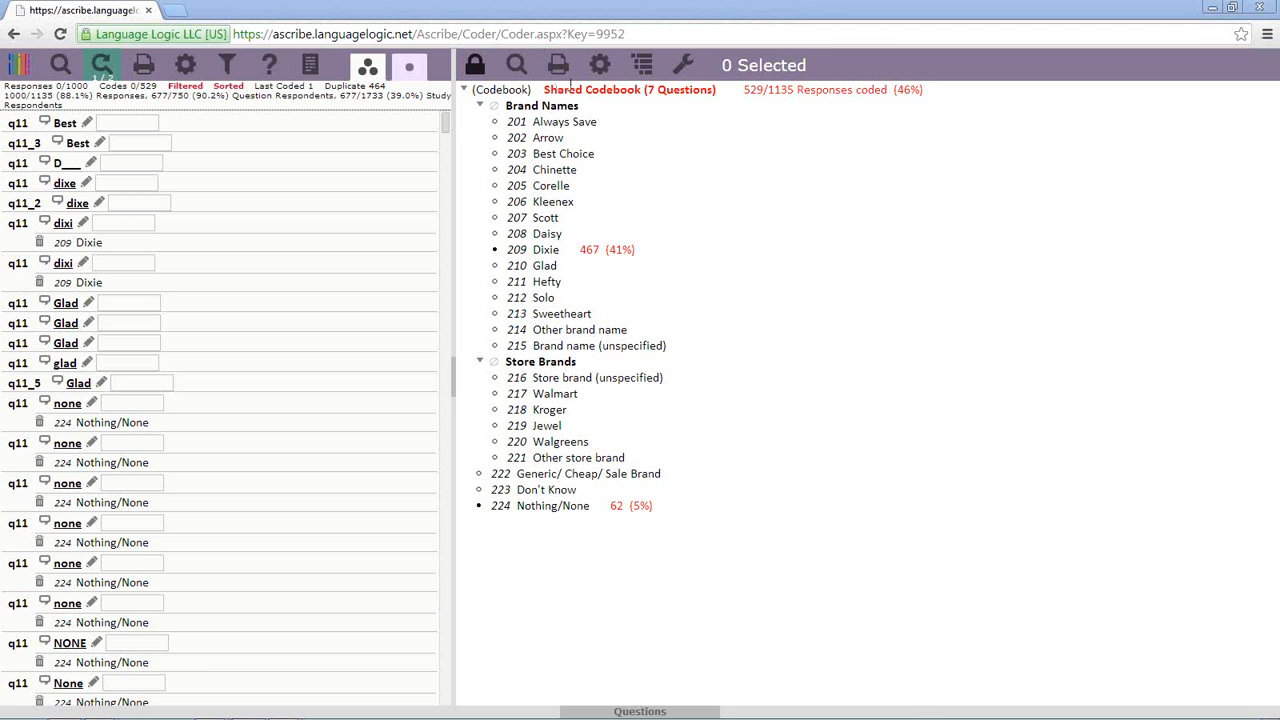
Use the codebook summary to jump to the Brand Names net, and close the summary
{"action": "left_click", "coordinate": [642, 66]}
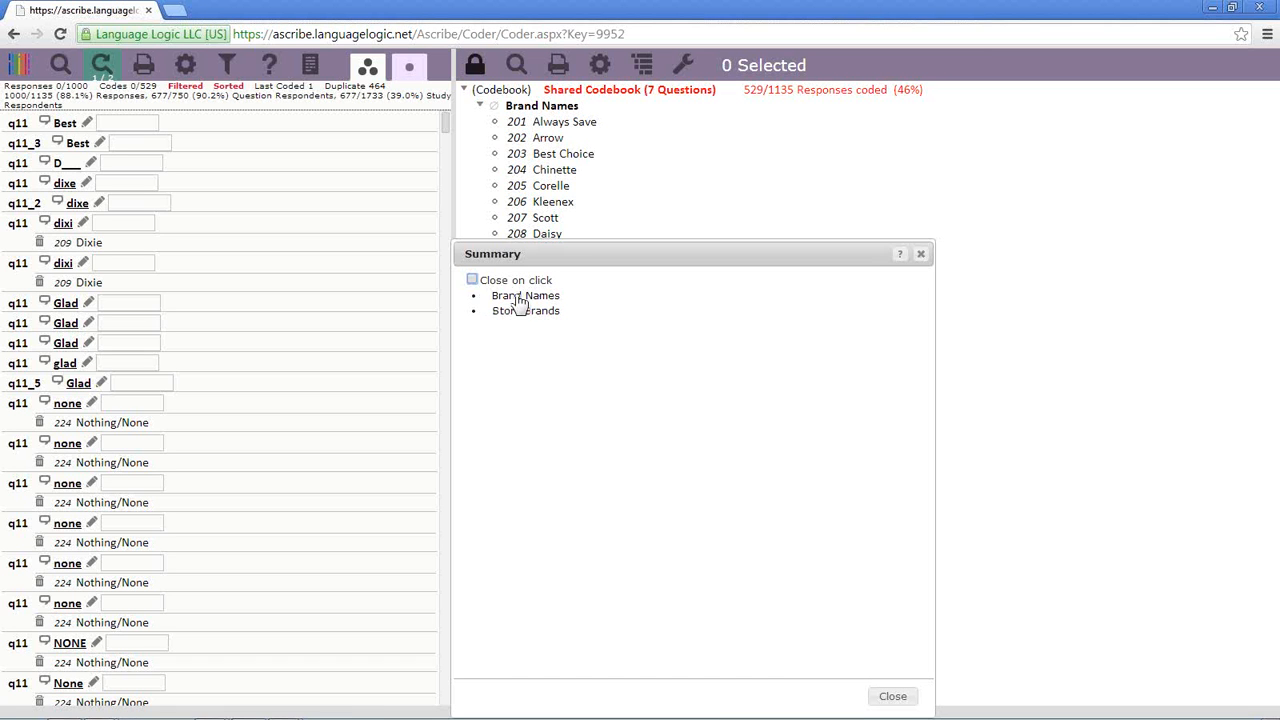
{"action": "left_click", "coordinate": [520, 300]}
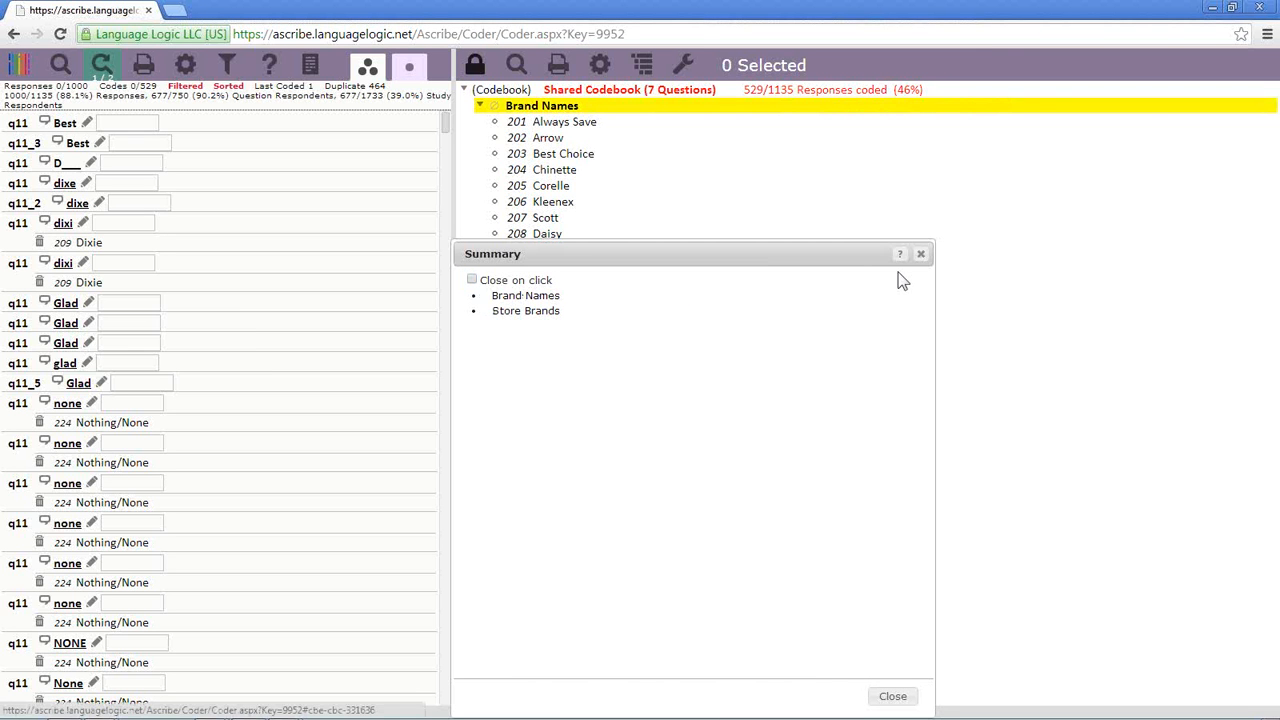
{"action": "left_click", "coordinate": [920, 256]}
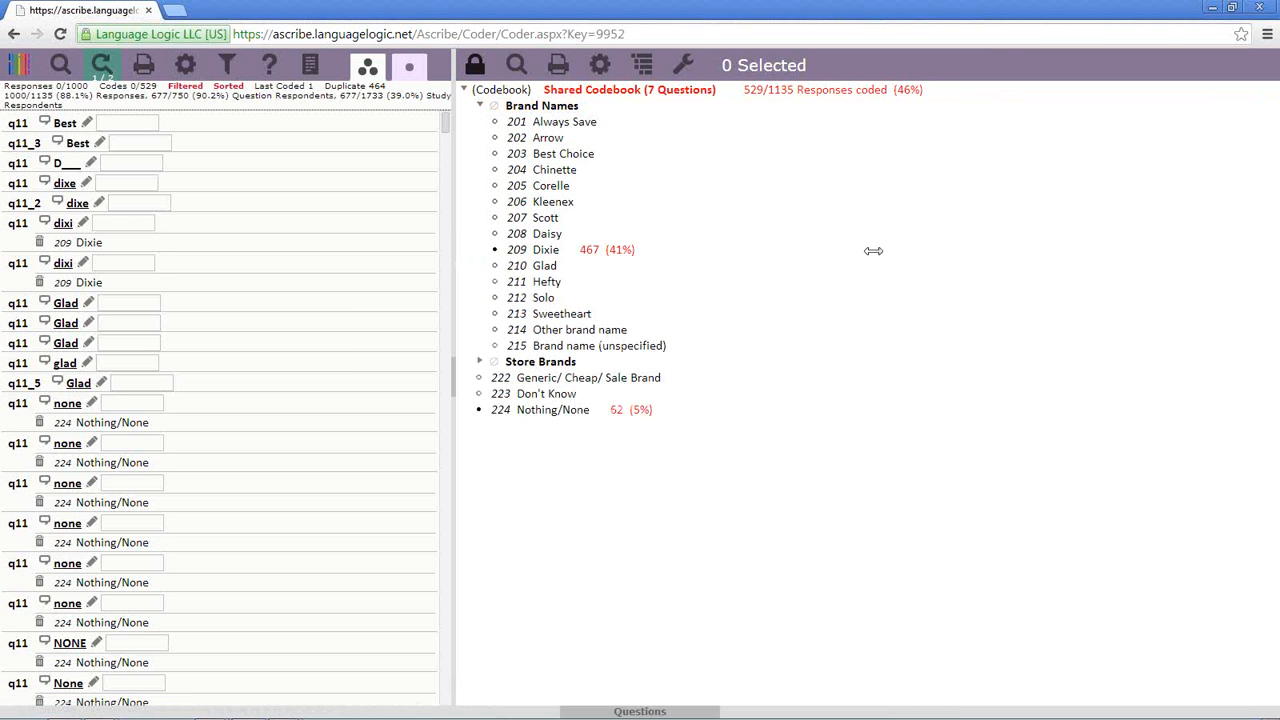
Collapse and re-expand the Brand Names net, and expand the Store Brands net in the codebook
{"action": "left_click", "coordinate": [480, 106]}
{"action": "left_click", "coordinate": [480, 106]}
{"action": "left_click", "coordinate": [480, 362]}
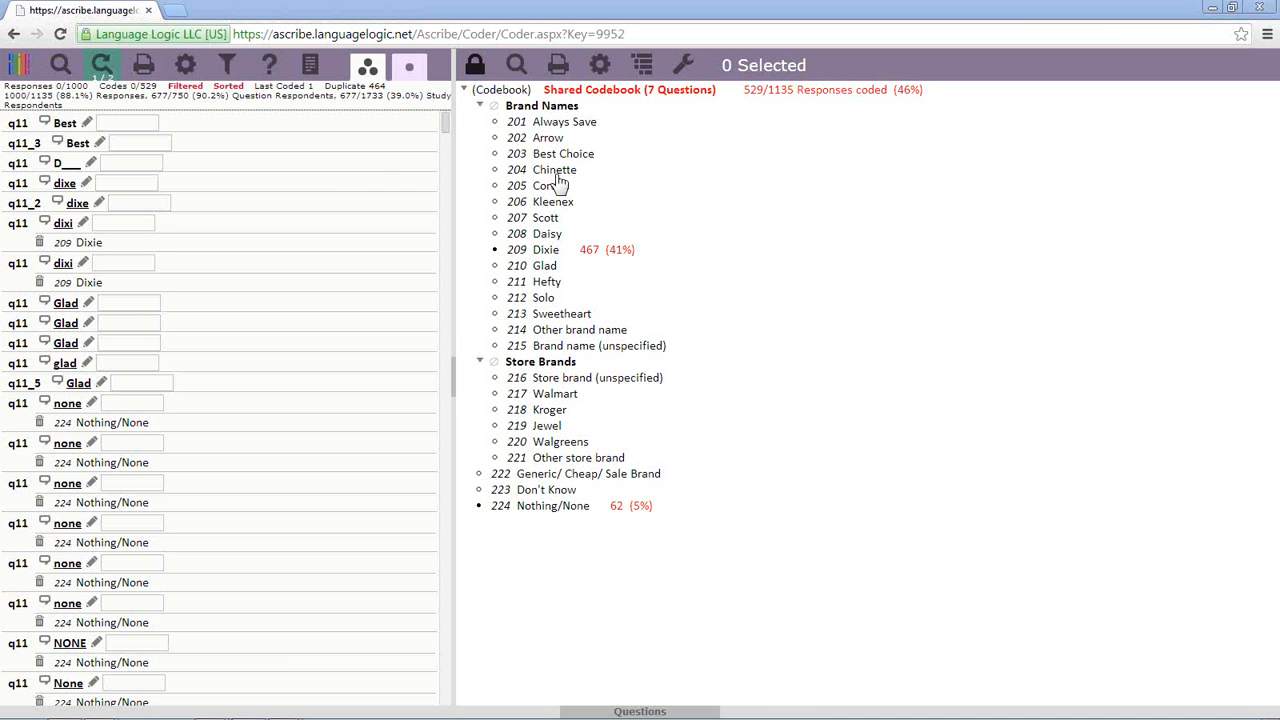
Code the duplicate "dixe" responses as 209 Dixie
{"action": "left_click", "coordinate": [68, 188]}
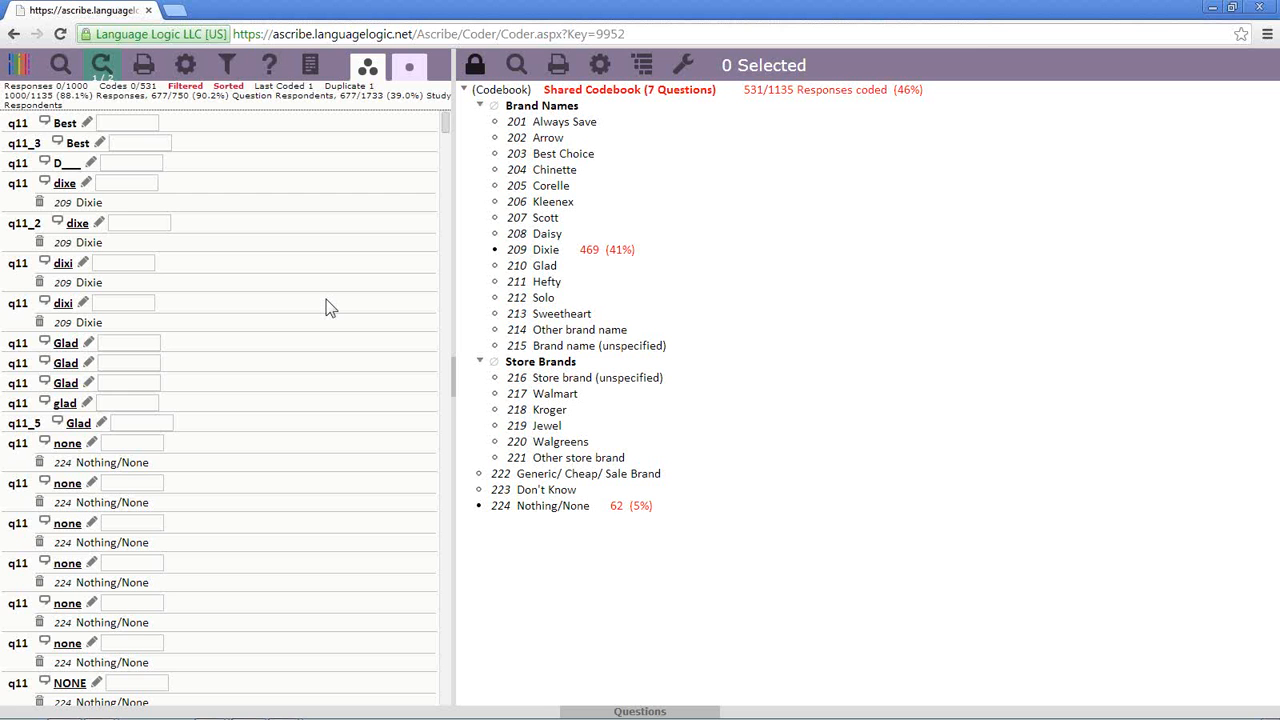
Look at the "Do not check for codebook changes in Ascribe Coder" setting in Account Options and leave without saving
{"action": "left_click", "coordinate": [19, 66]}
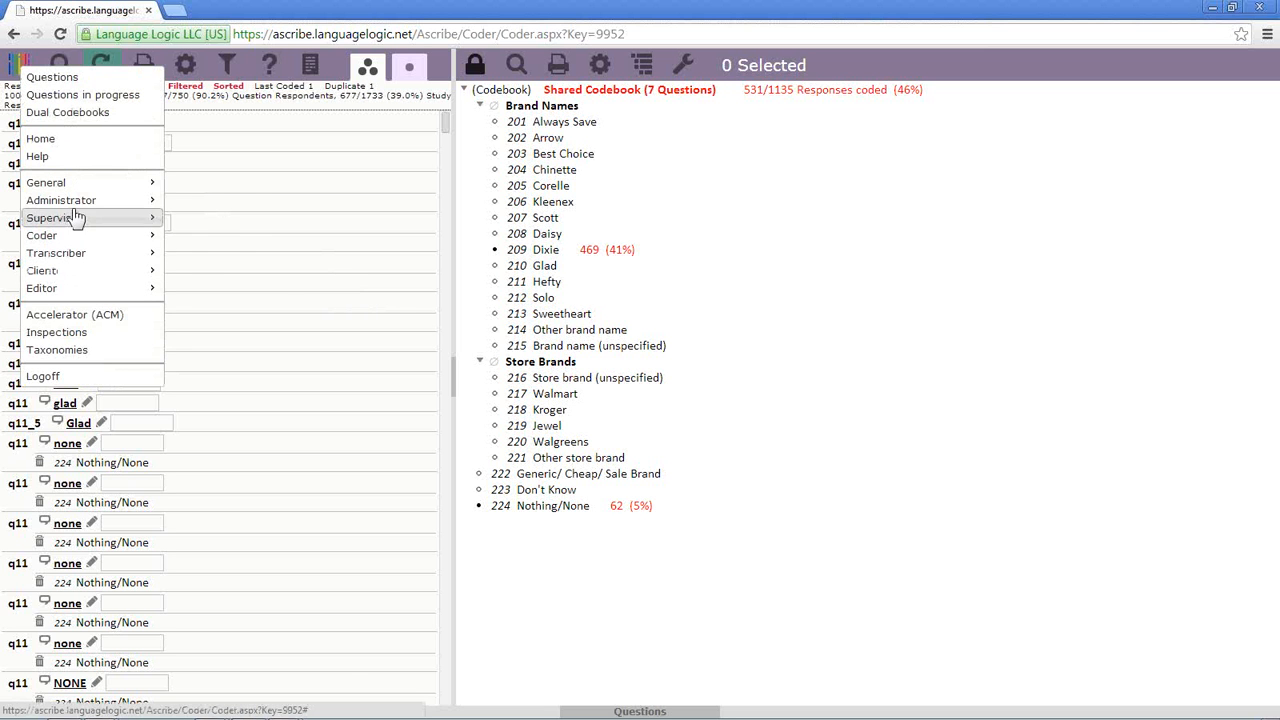
{"action": "mouse_move", "coordinate": [76, 207]}
{"action": "left_click", "coordinate": [192, 205]}
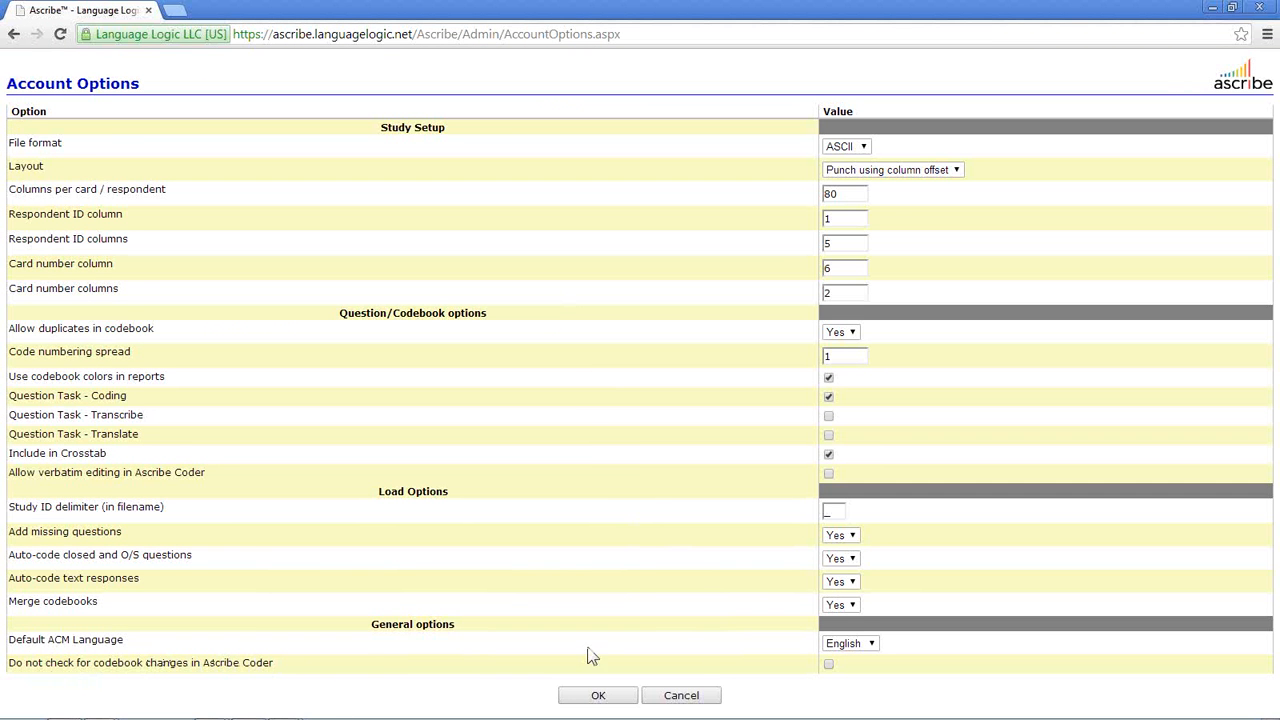
{"action": "left_click", "coordinate": [829, 665]}
{"action": "left_click", "coordinate": [828, 664]}
{"action": "left_click", "coordinate": [681, 695]}
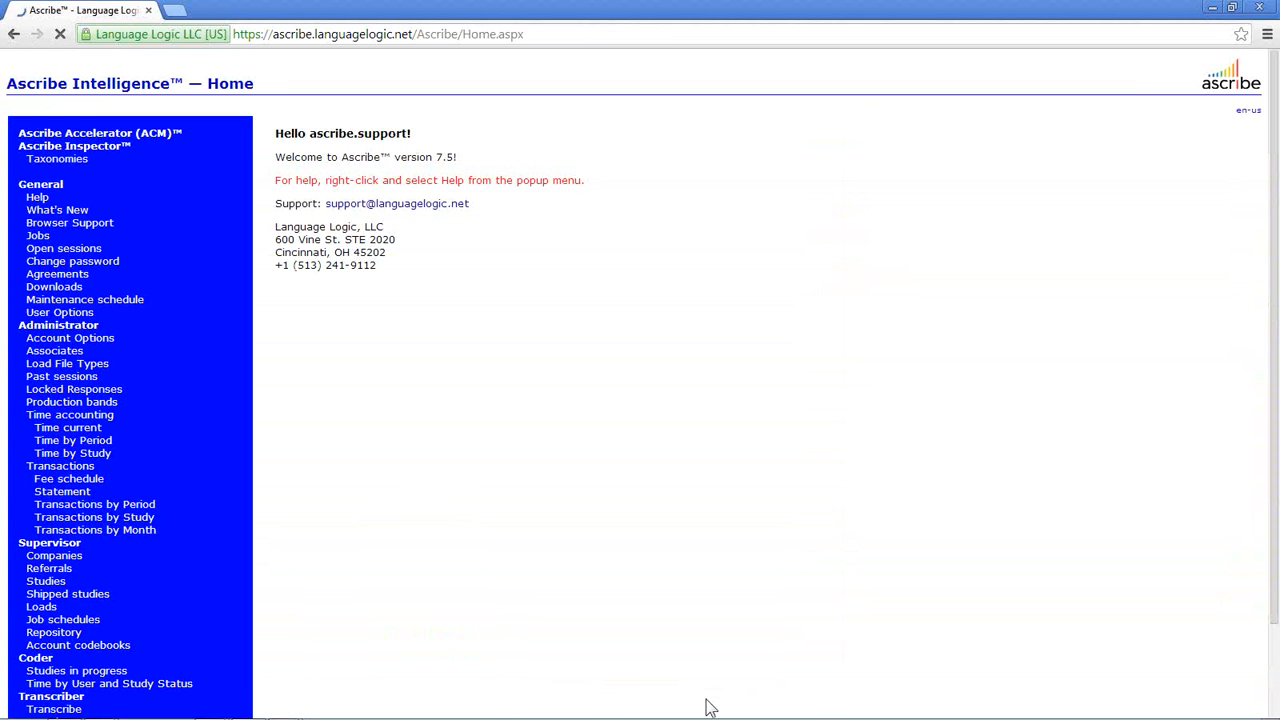
Go to the question list of the Webinar February 2014 study and open question q8 in Ascribe Coder
{"action": "right_click", "coordinate": [642, 148]}
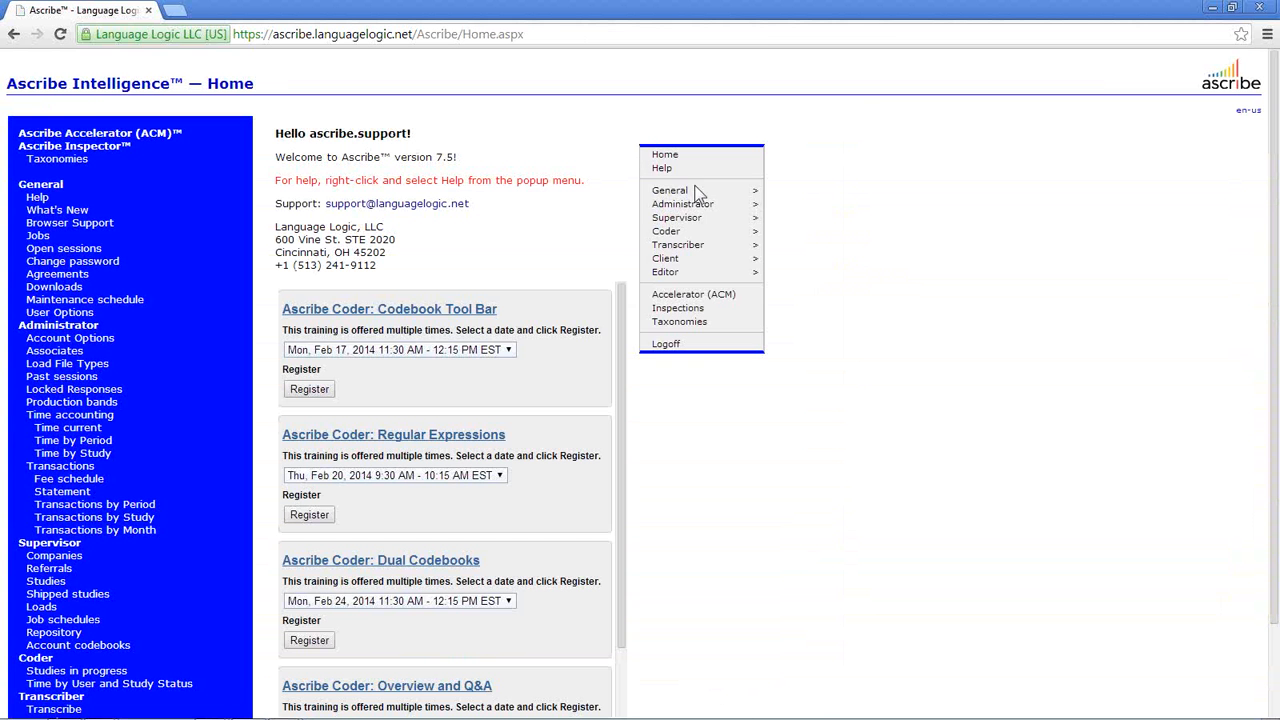
{"action": "left_click", "coordinate": [790, 225]}
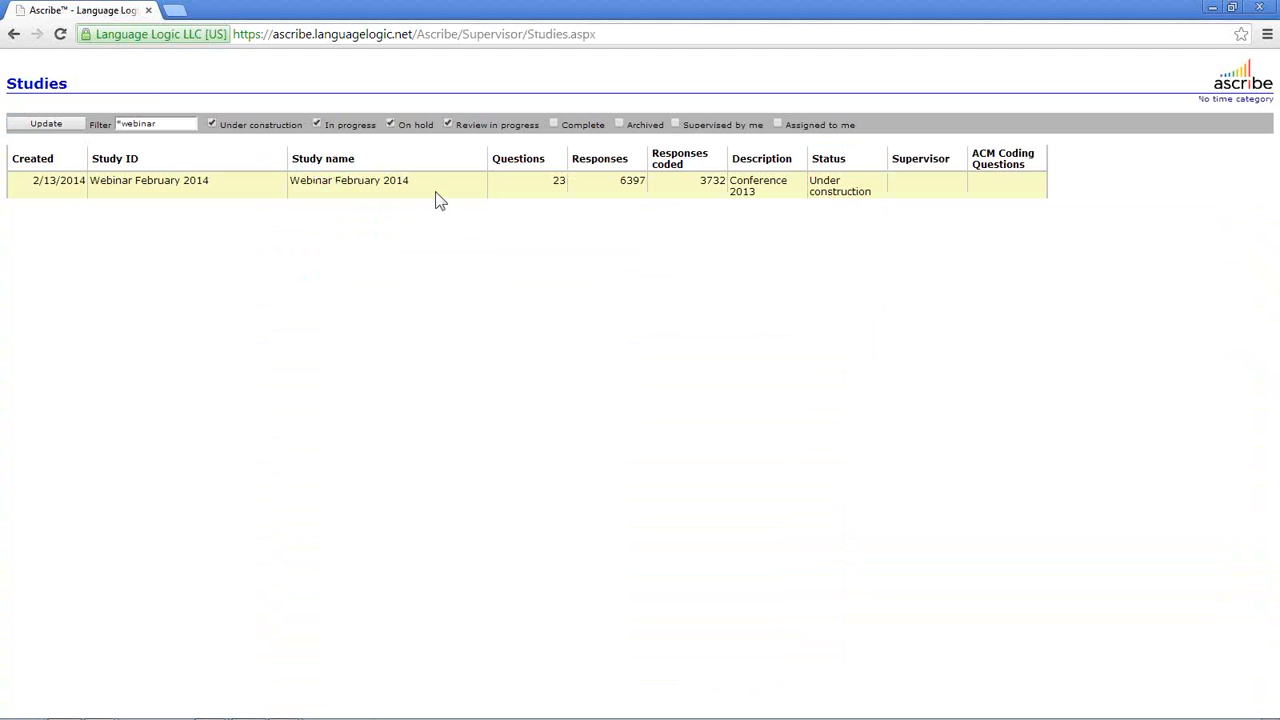
{"action": "right_click", "coordinate": [436, 198]}
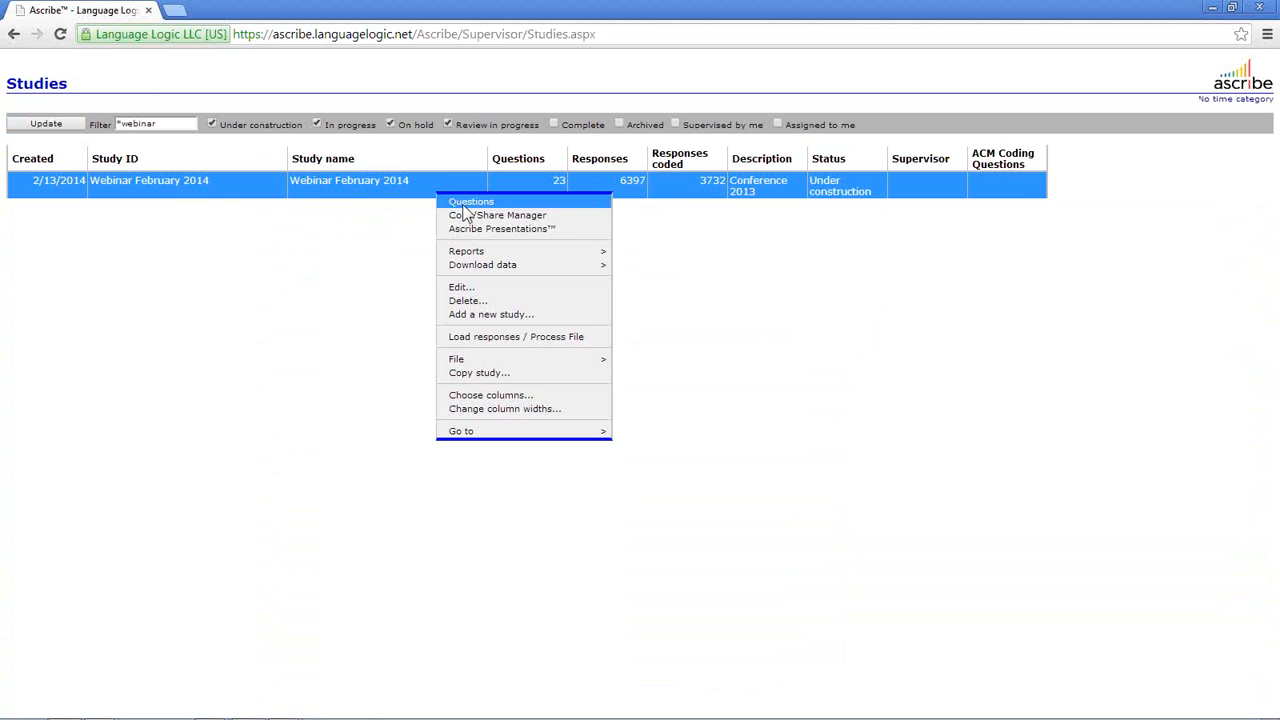
{"action": "left_click", "coordinate": [466, 204]}
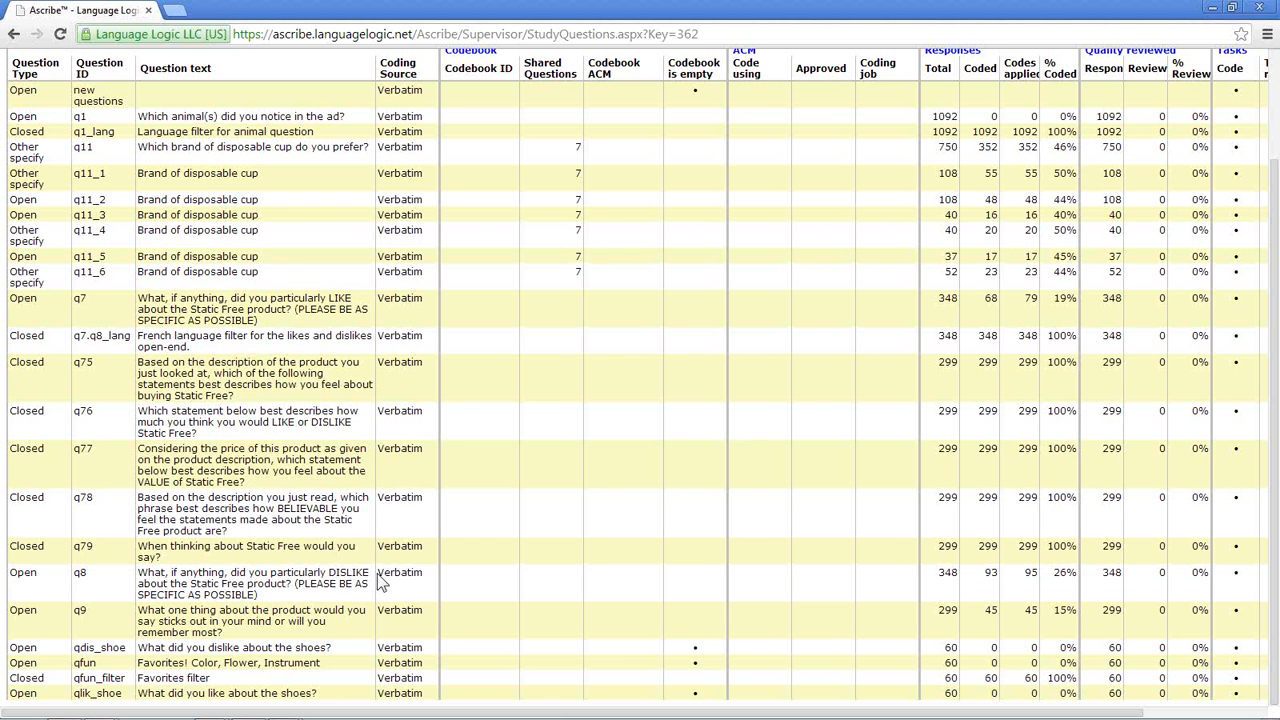
{"action": "right_click", "coordinate": [377, 573]}
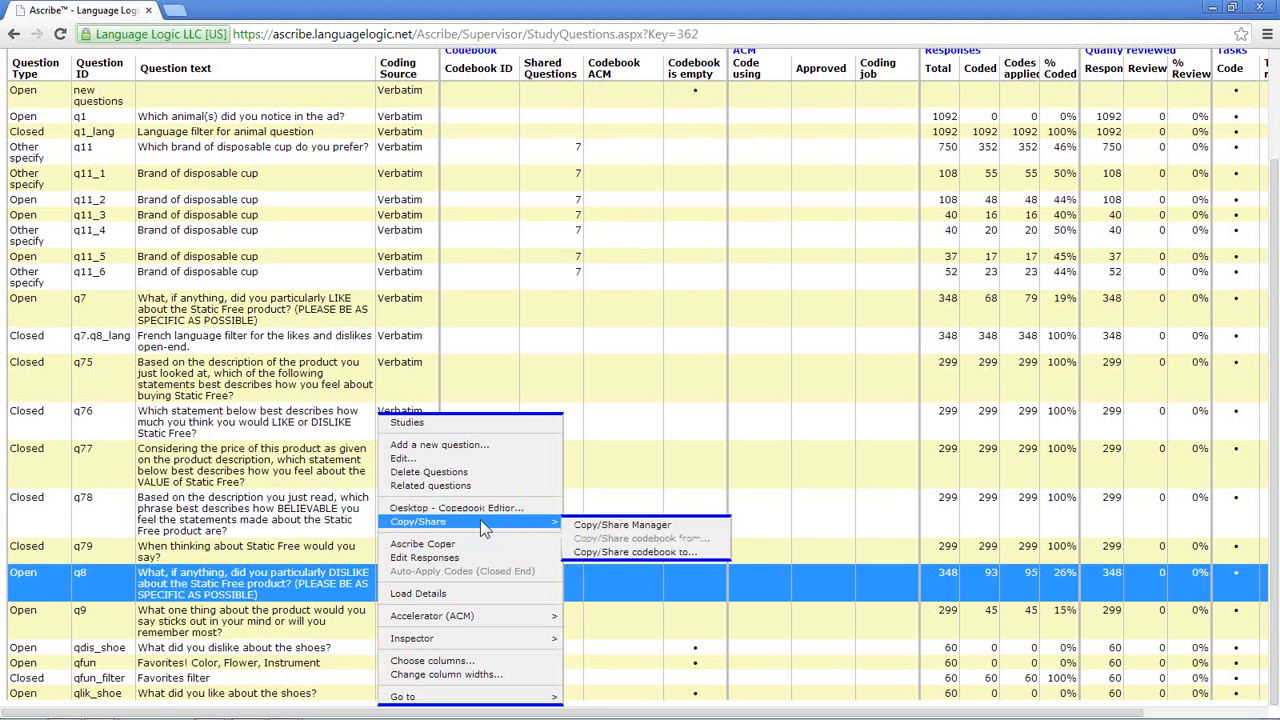
{"action": "left_click", "coordinate": [480, 543]}
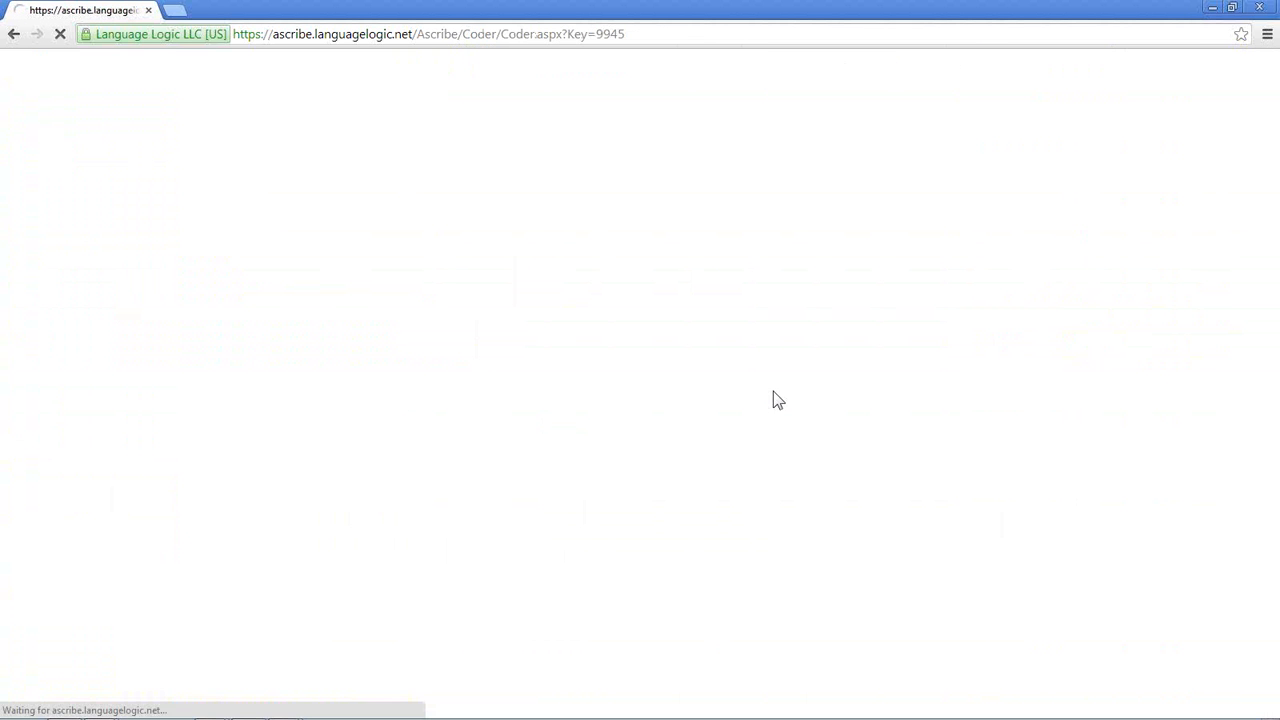
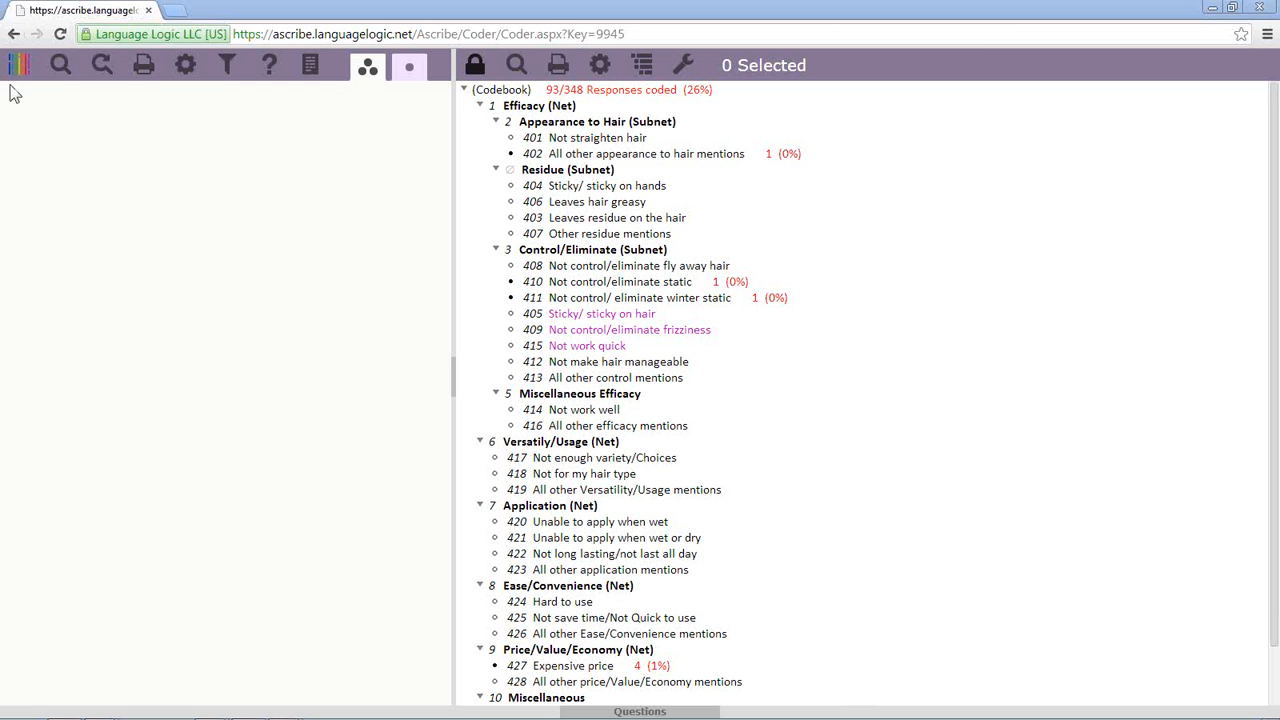
Return to the study's question list and reopen question q8 in Ascribe Coder
{"action": "left_click", "coordinate": [20, 68]}
{"action": "left_click", "coordinate": [42, 80]}
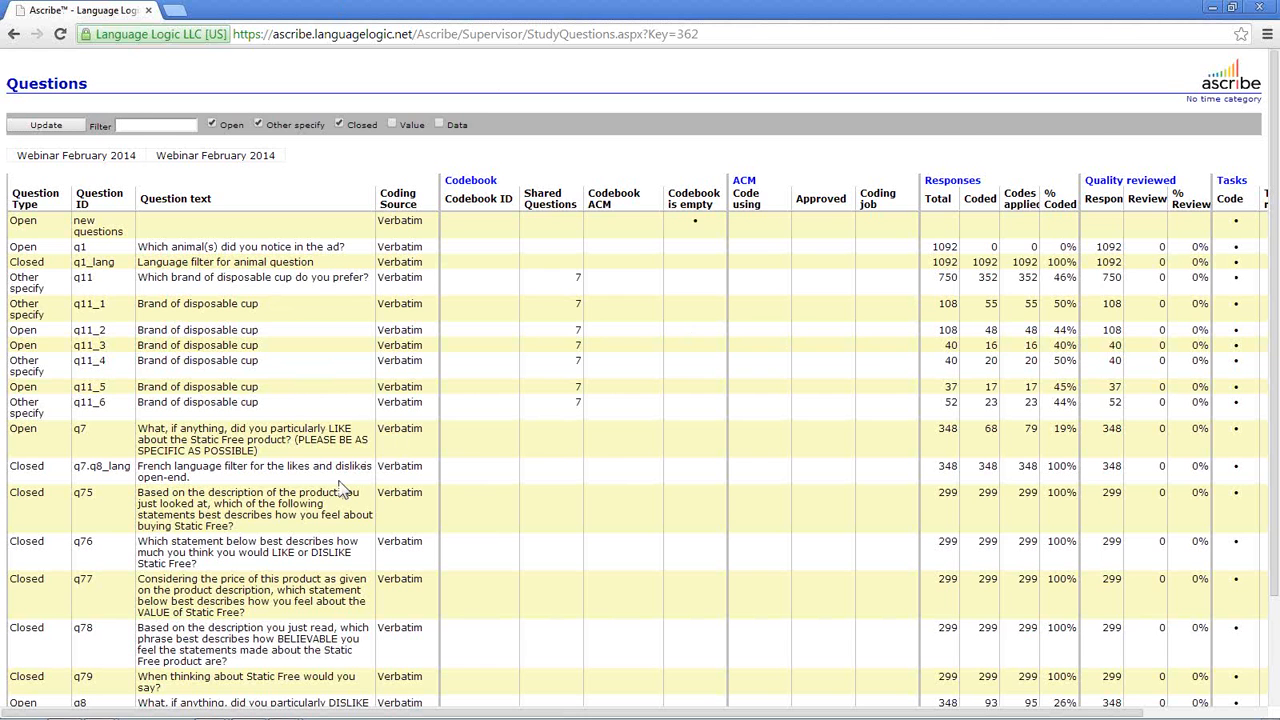
{"action": "scroll", "coordinate": [340, 487], "scroll_direction": "down", "scroll_amount": 1}
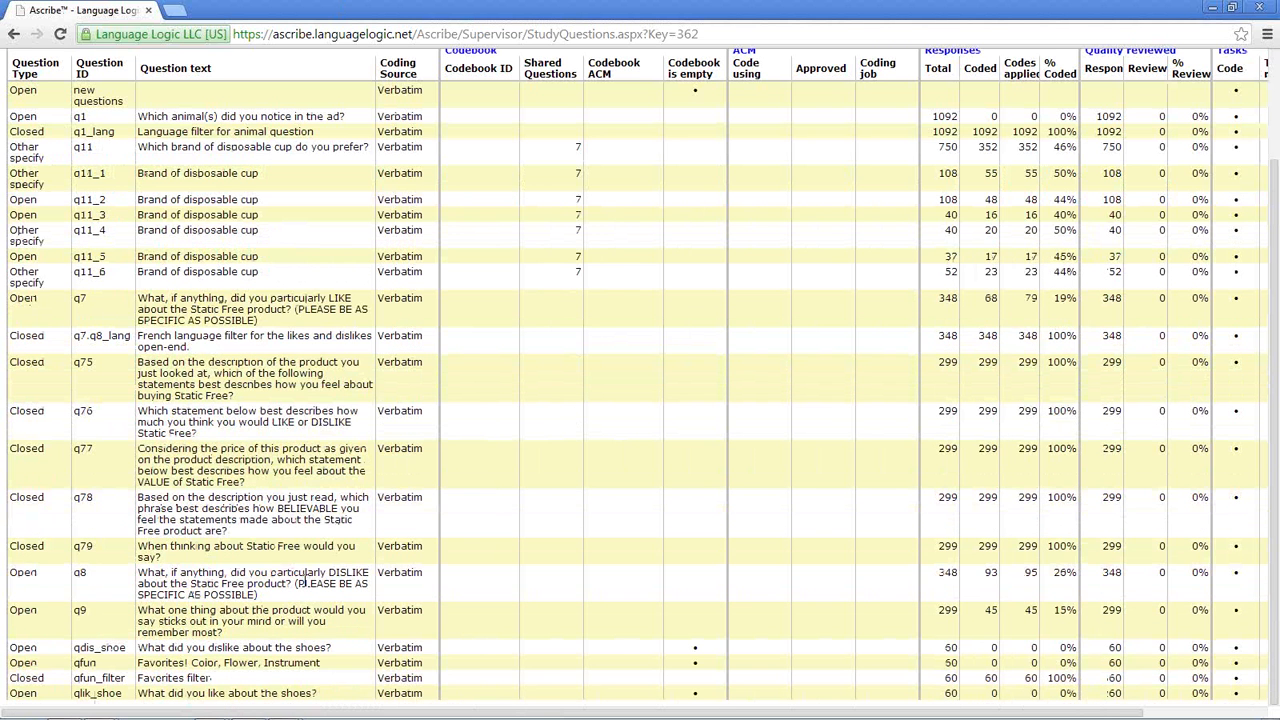
{"action": "right_click", "coordinate": [424, 574]}
{"action": "left_click", "coordinate": [420, 553]}
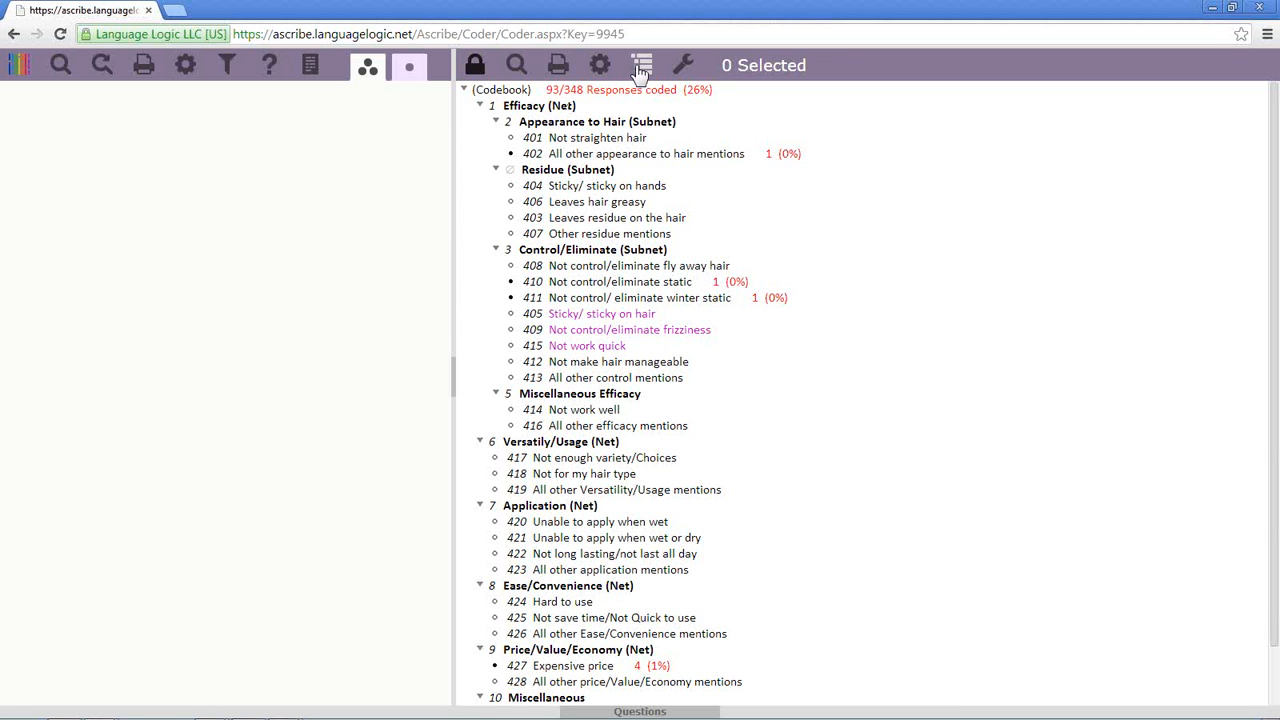
Bring Efficacy (Net) into view from the codebook summary, close the summary and expand the full codebook again
{"action": "left_click", "coordinate": [640, 68]}
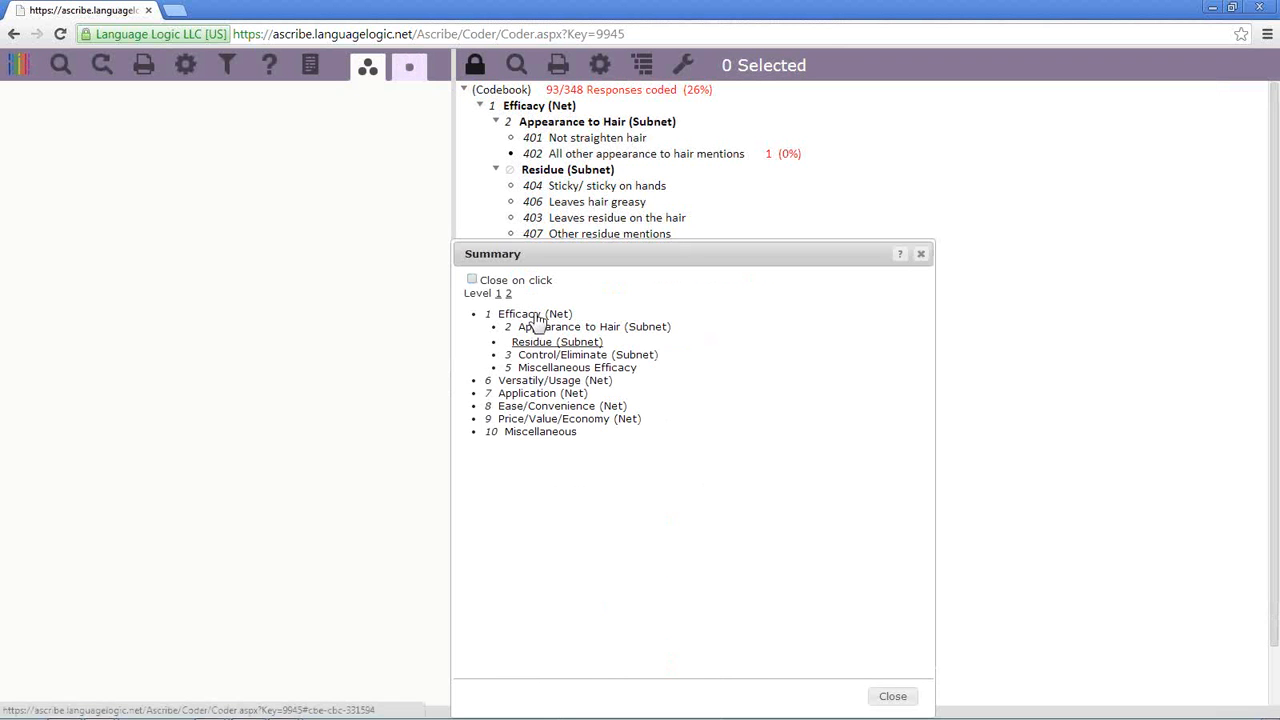
{"action": "left_click", "coordinate": [533, 314]}
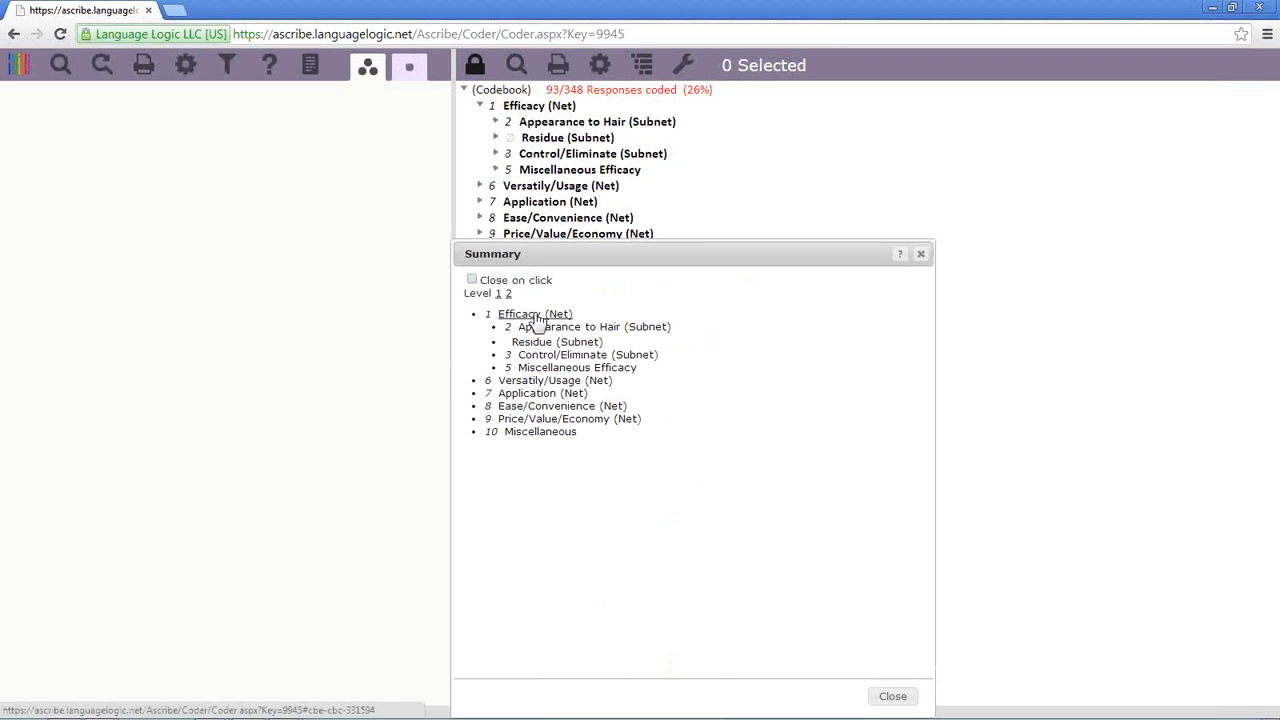
{"action": "left_click", "coordinate": [920, 255]}
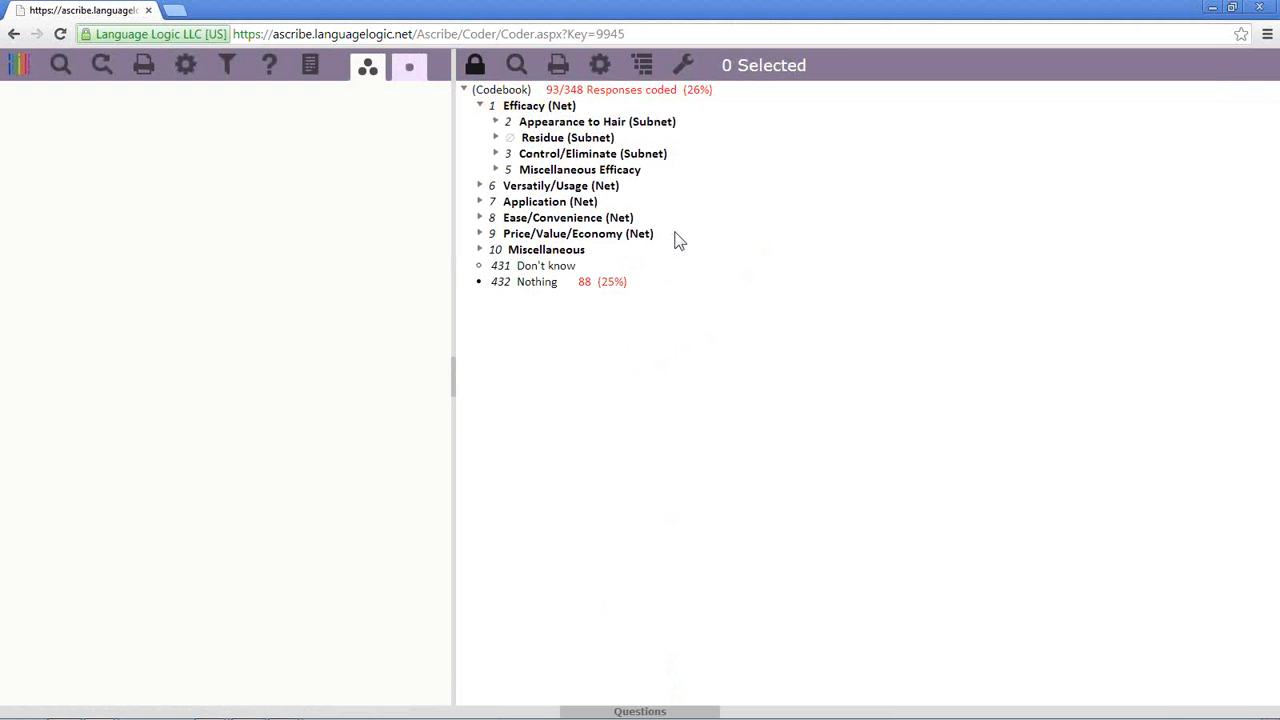
{"action": "left_click", "coordinate": [465, 91]}
{"action": "left_click", "coordinate": [465, 91]}
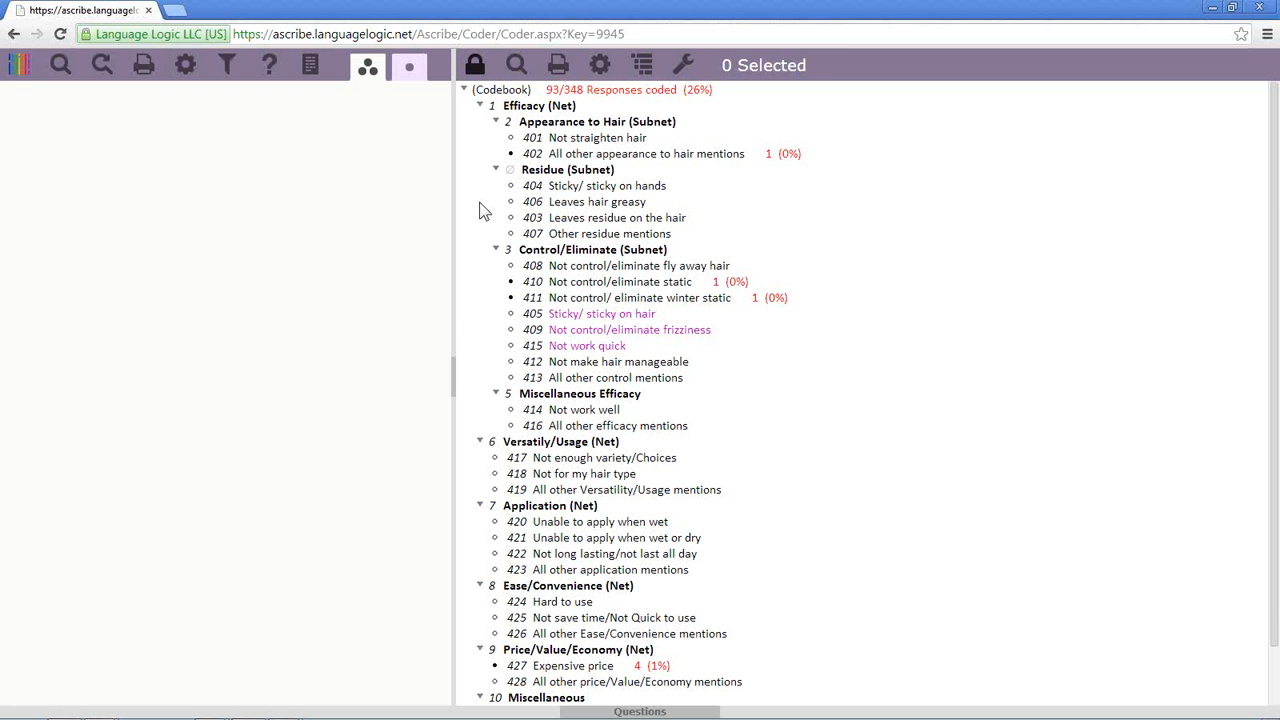
{"action": "left_click", "coordinate": [465, 91]}
{"action": "left_click", "coordinate": [465, 91]}
{"action": "left_click", "coordinate": [465, 92]}
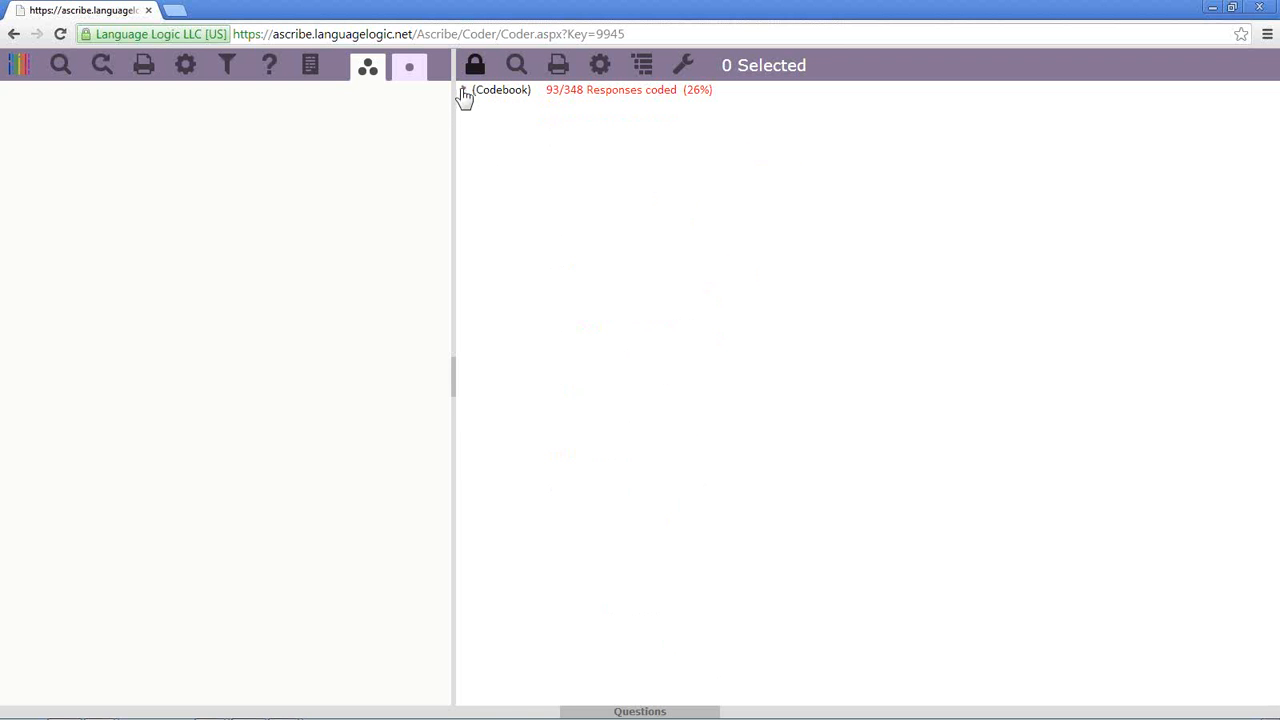
Bring Versatily/Usage (Net) into view from the codebook summary, close it, and expand the full codebook to look through its codes
{"action": "left_click", "coordinate": [641, 70]}
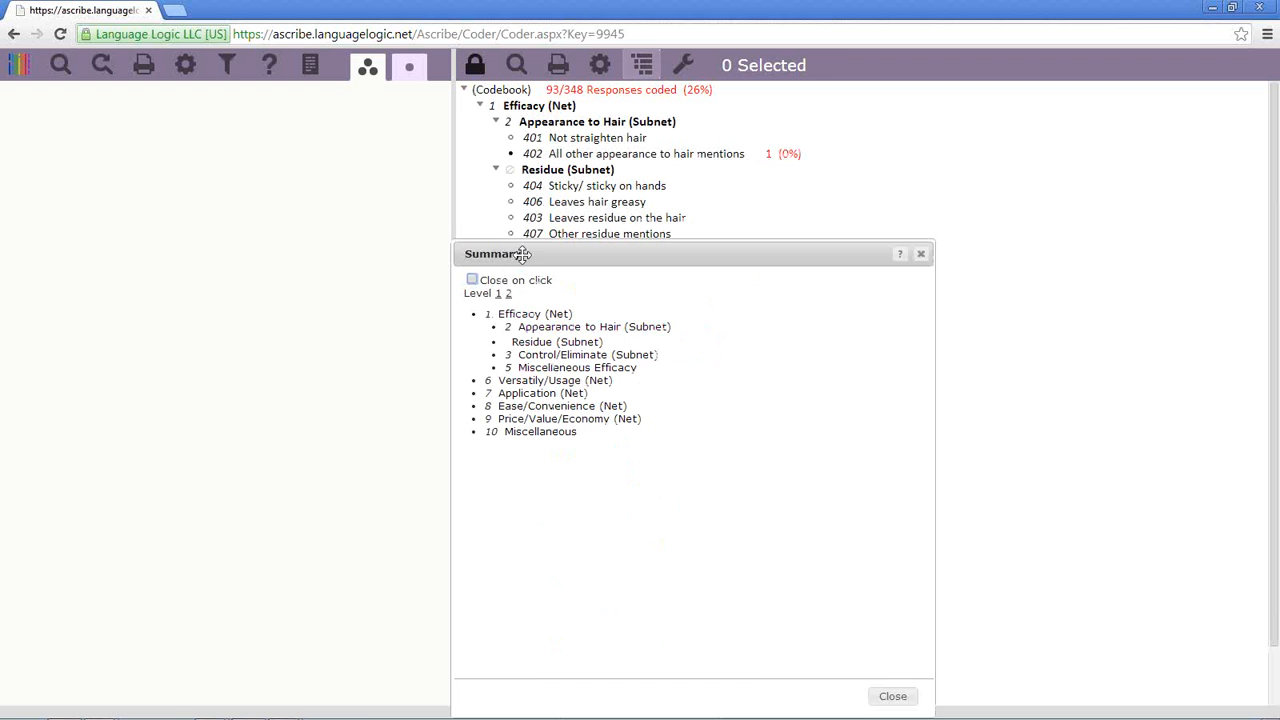
{"action": "left_click", "coordinate": [540, 384]}
{"action": "left_click_drag", "start_coordinate": [772, 256], "coordinate": [976, 231]}
{"action": "left_click", "coordinate": [1125, 231]}
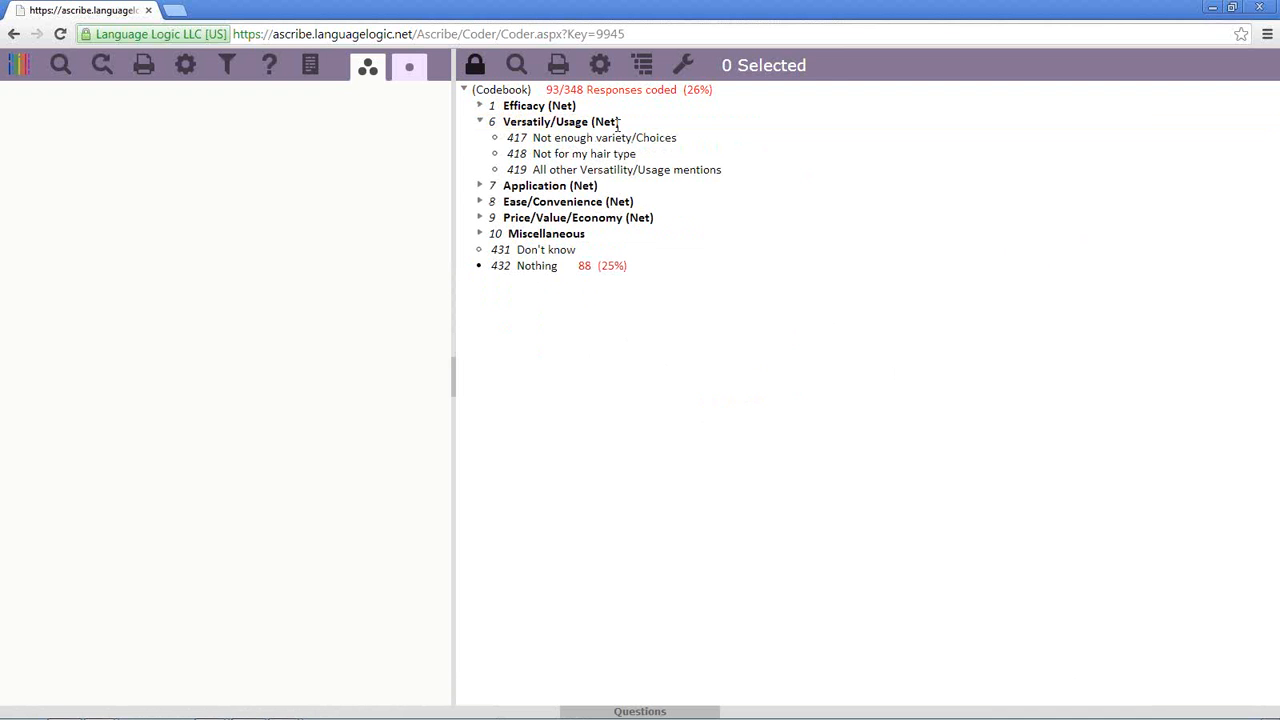
{"action": "left_click", "coordinate": [465, 91]}
{"action": "left_click", "coordinate": [465, 91]}
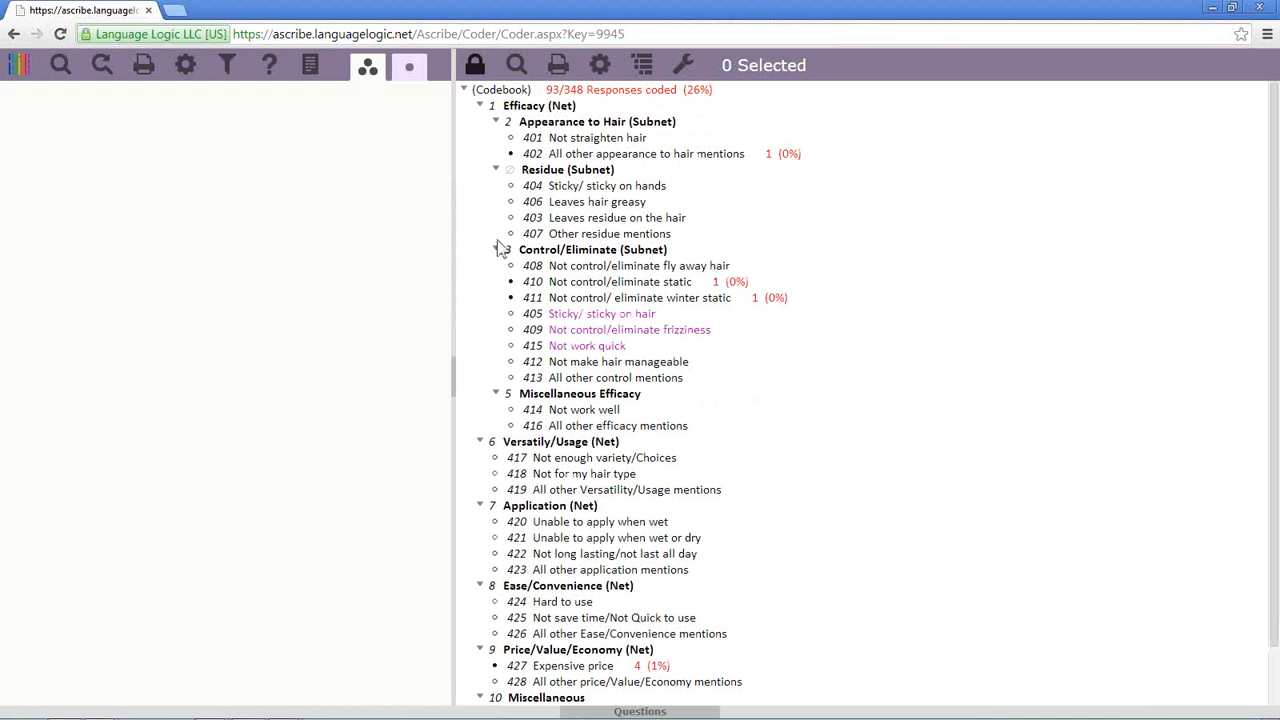
{"action": "scroll", "coordinate": [920, 301], "scroll_direction": "down", "scroll_amount": 2}
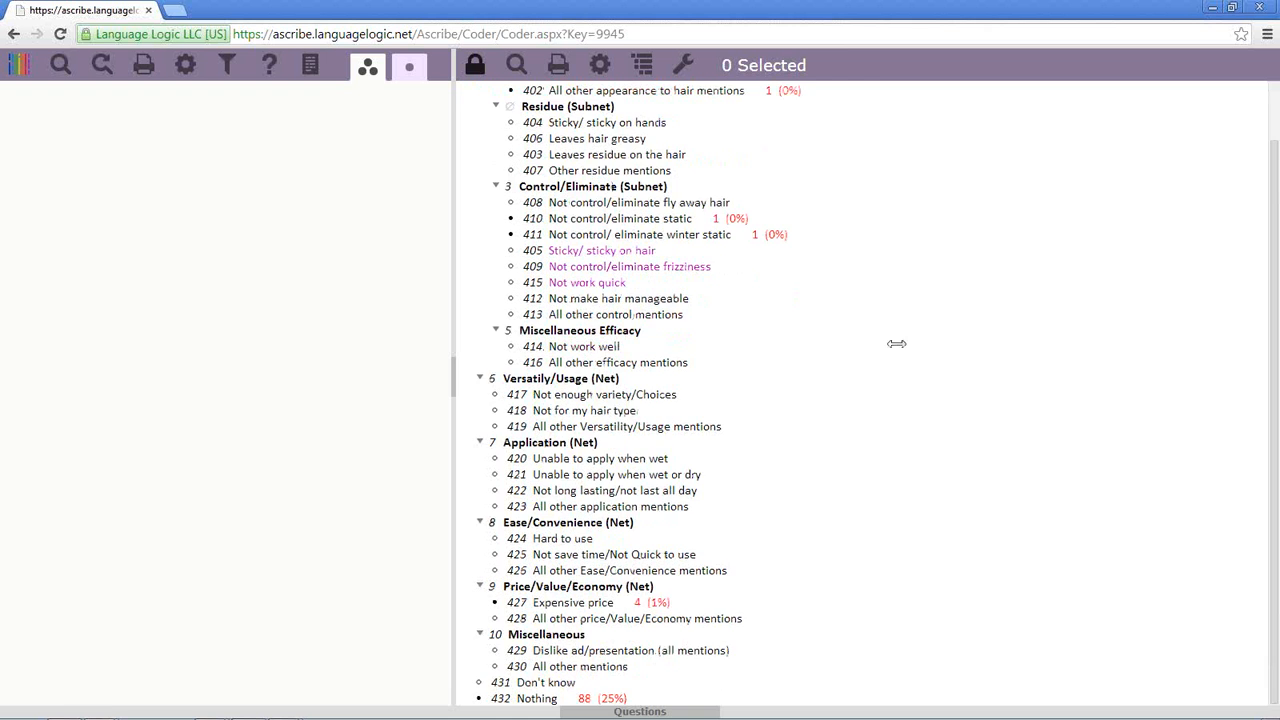
{"action": "scroll", "coordinate": [814, 343], "scroll_direction": "up", "scroll_amount": 2}
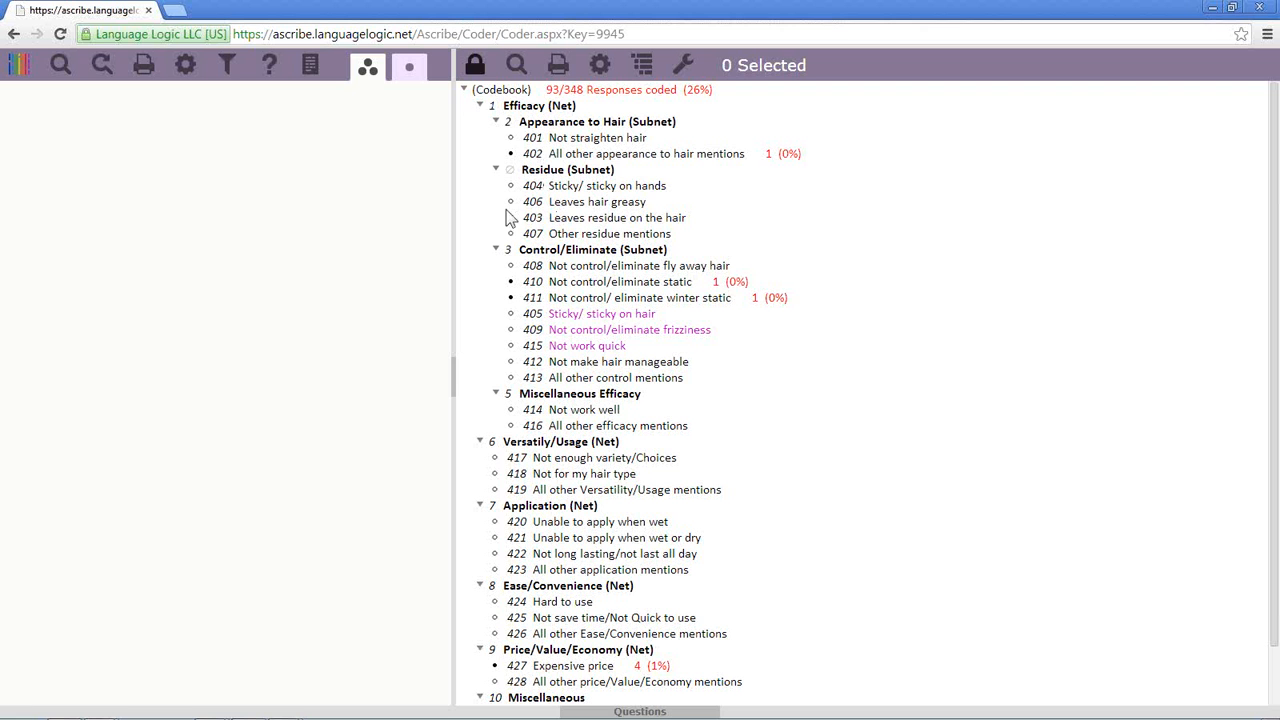
Insert a net below Residue (Subnet), described with the presenter's first name in possessive form followed by "New Net"
{"action": "right_click", "coordinate": [613, 171]}
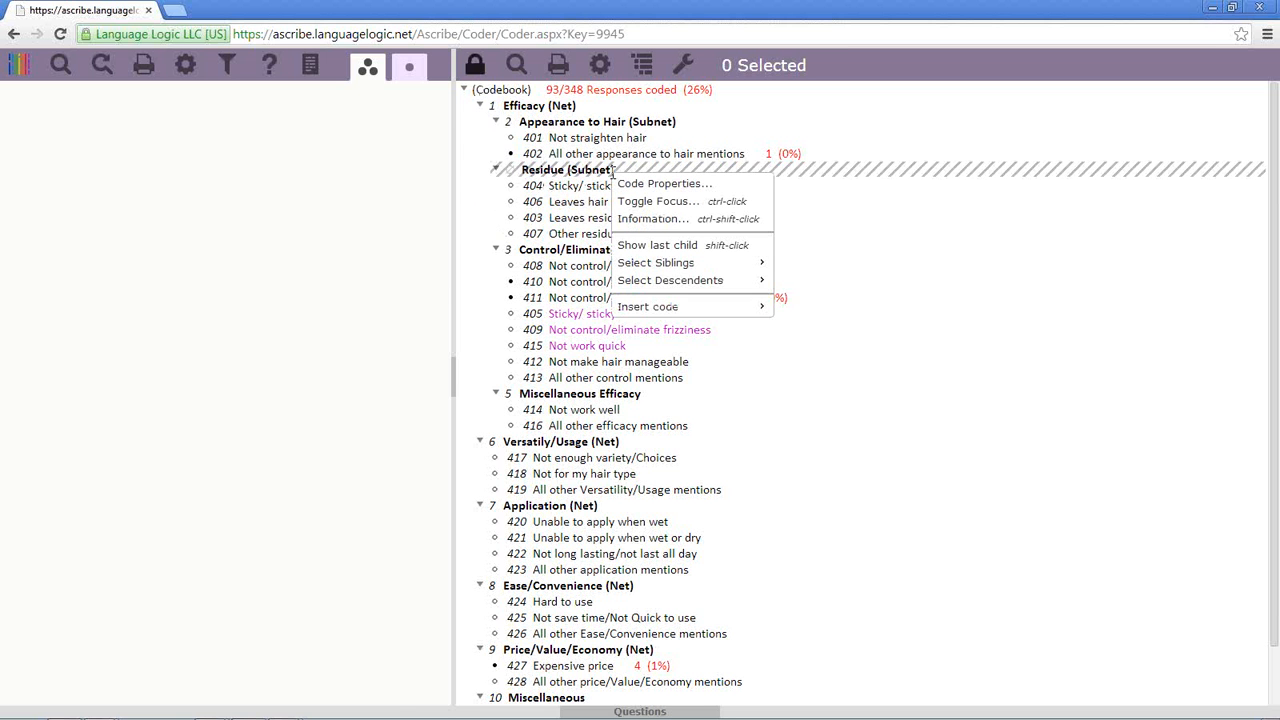
{"action": "mouse_move", "coordinate": [668, 310]}
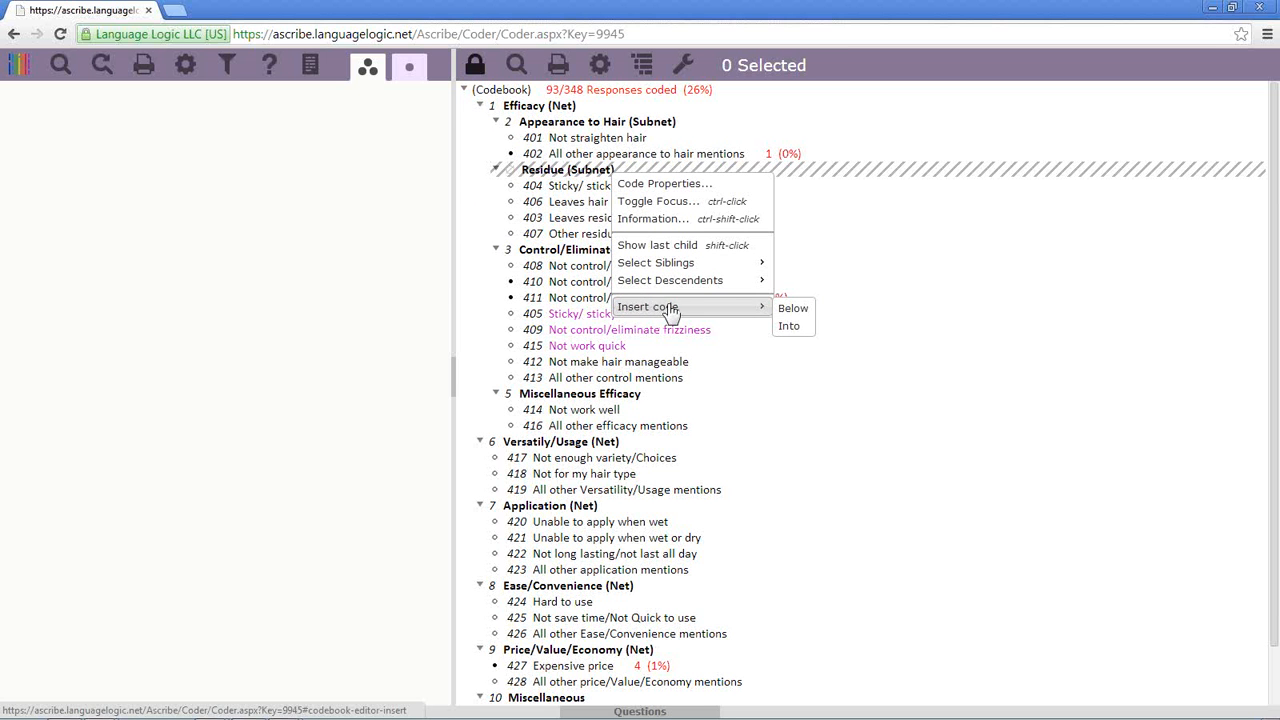
{"action": "left_click", "coordinate": [792, 308]}
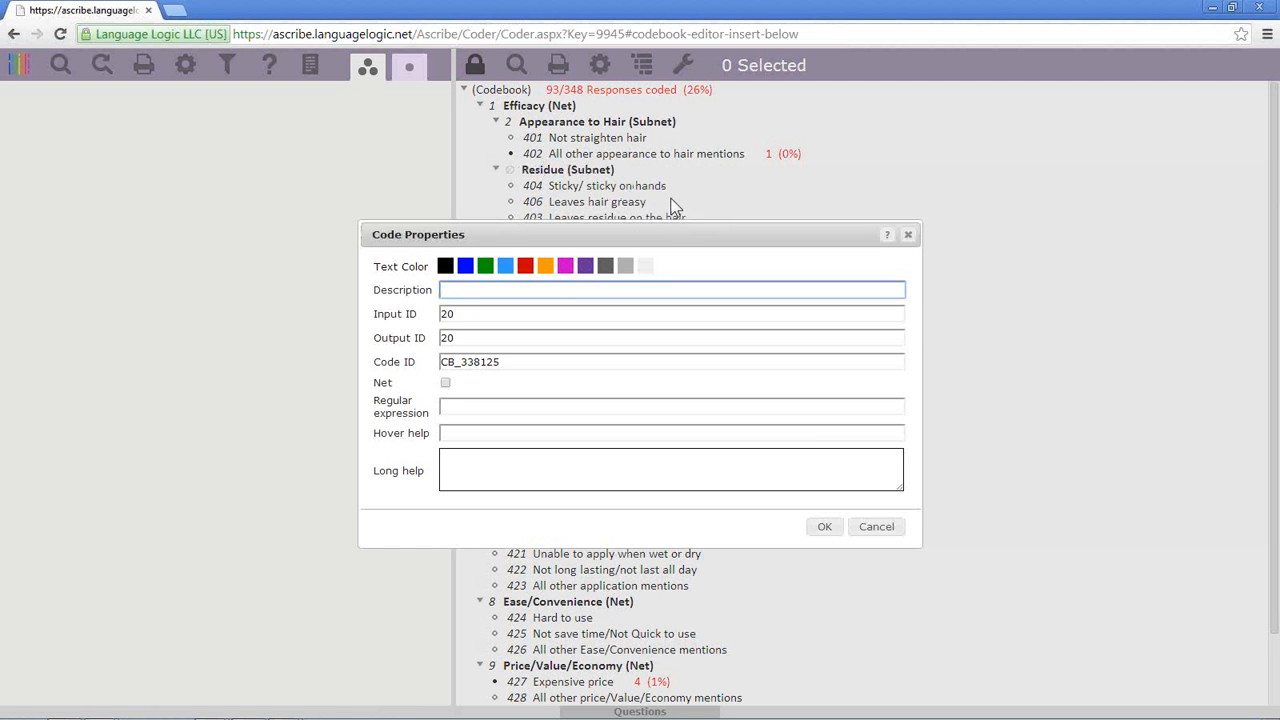
{"action": "type", "text": "Lara's New Net"}
{"action": "left_click", "coordinate": [445, 383]}
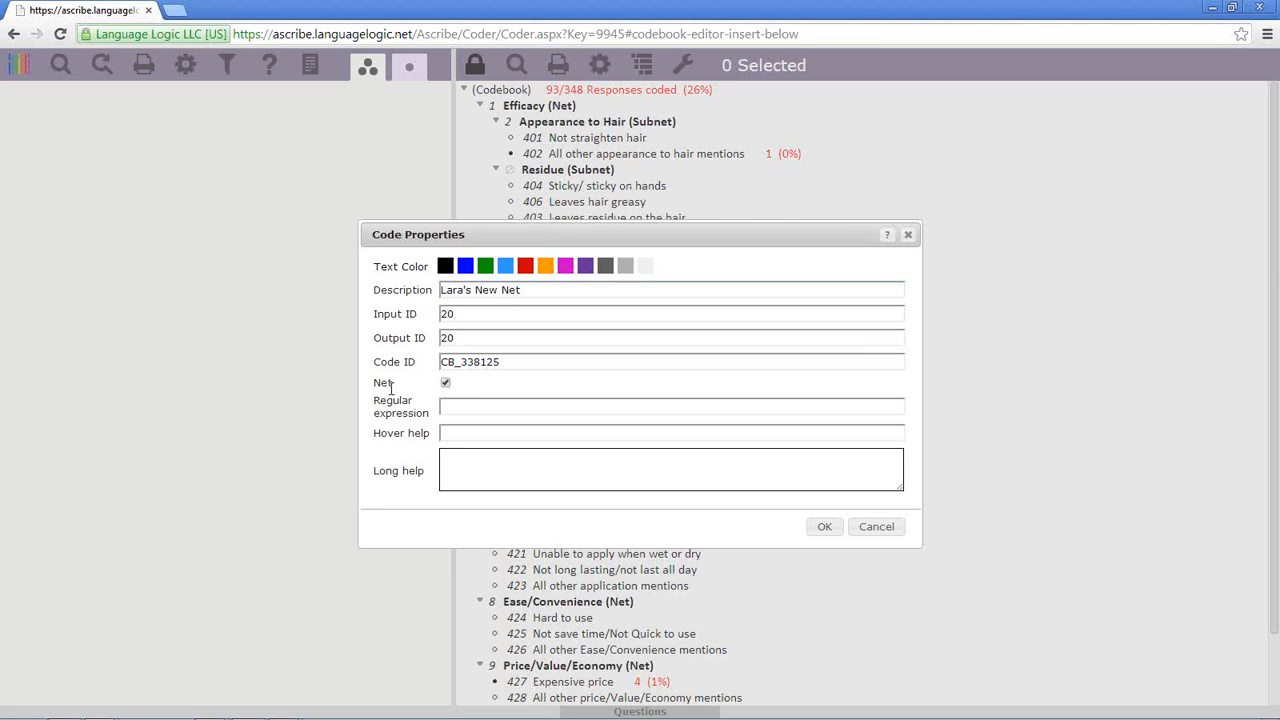
{"action": "left_click", "coordinate": [825, 528]}
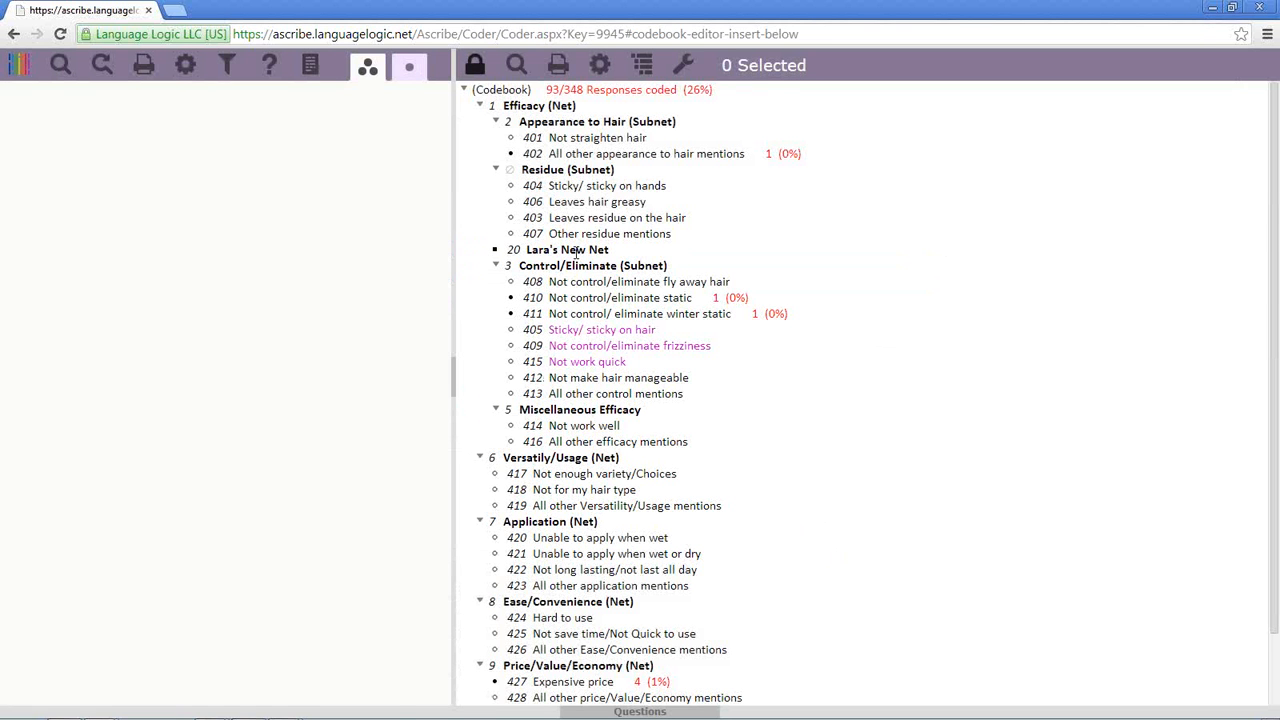
Insert a code with the description "New Code" into the net directly below Residue (Subnet)
{"action": "right_click", "coordinate": [576, 250]}
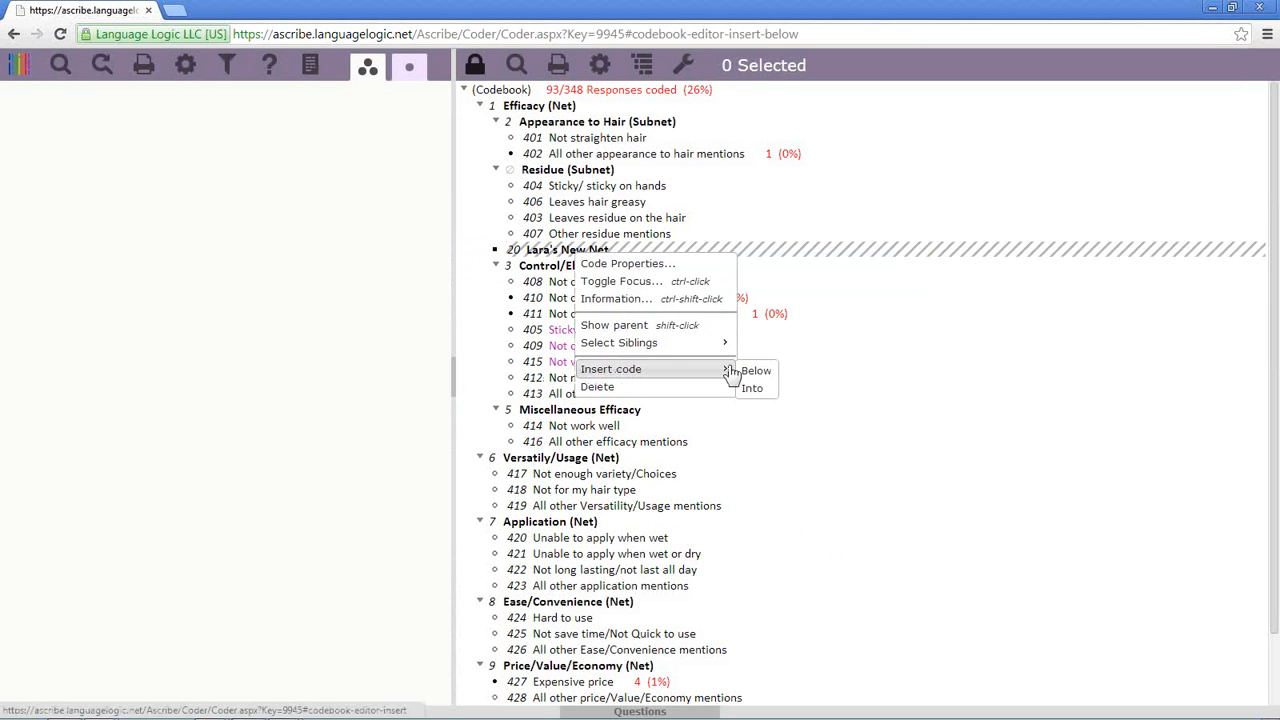
{"action": "left_click", "coordinate": [758, 387]}
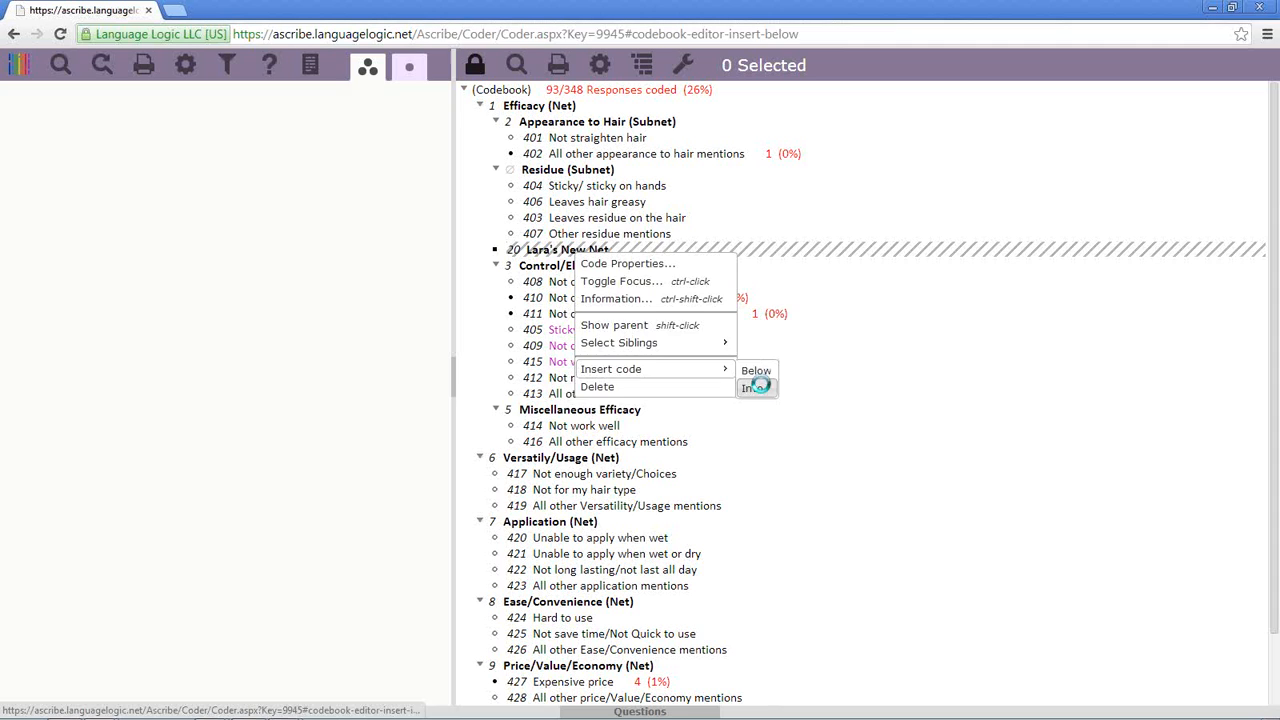
{"action": "type", "text": "New "}
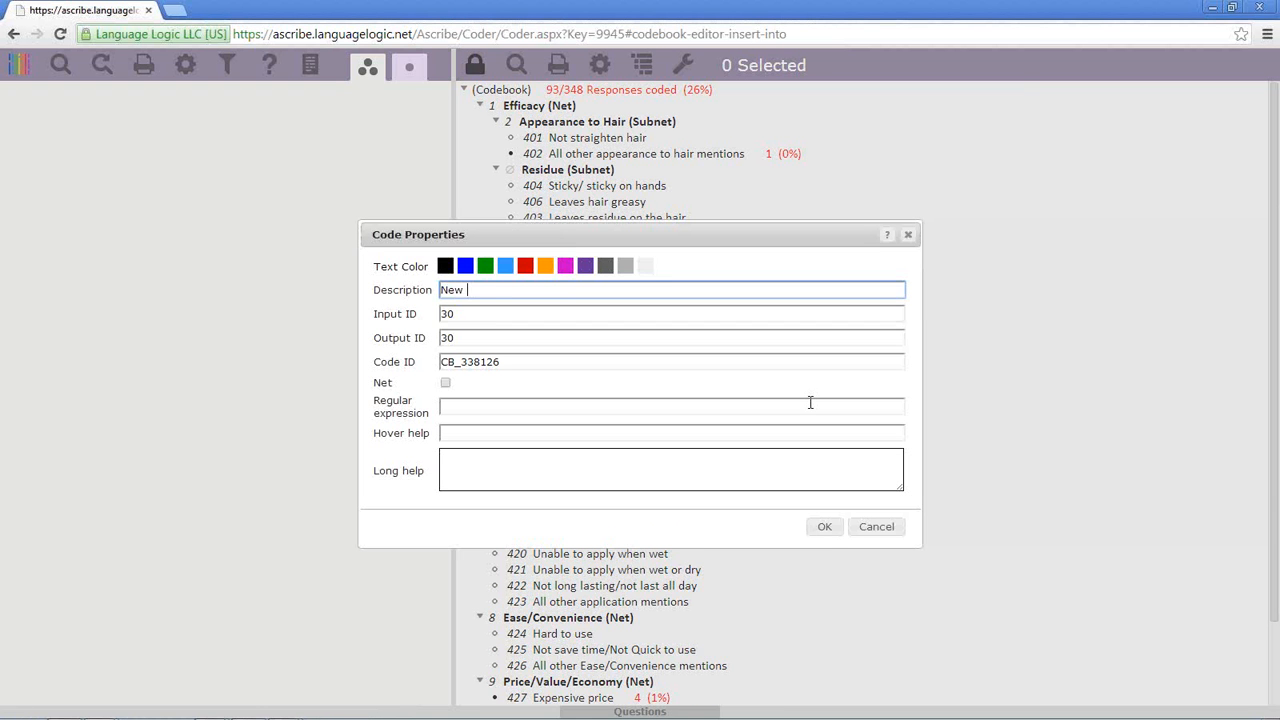
{"action": "type", "text": "Code"}
{"action": "left_click", "coordinate": [825, 528]}
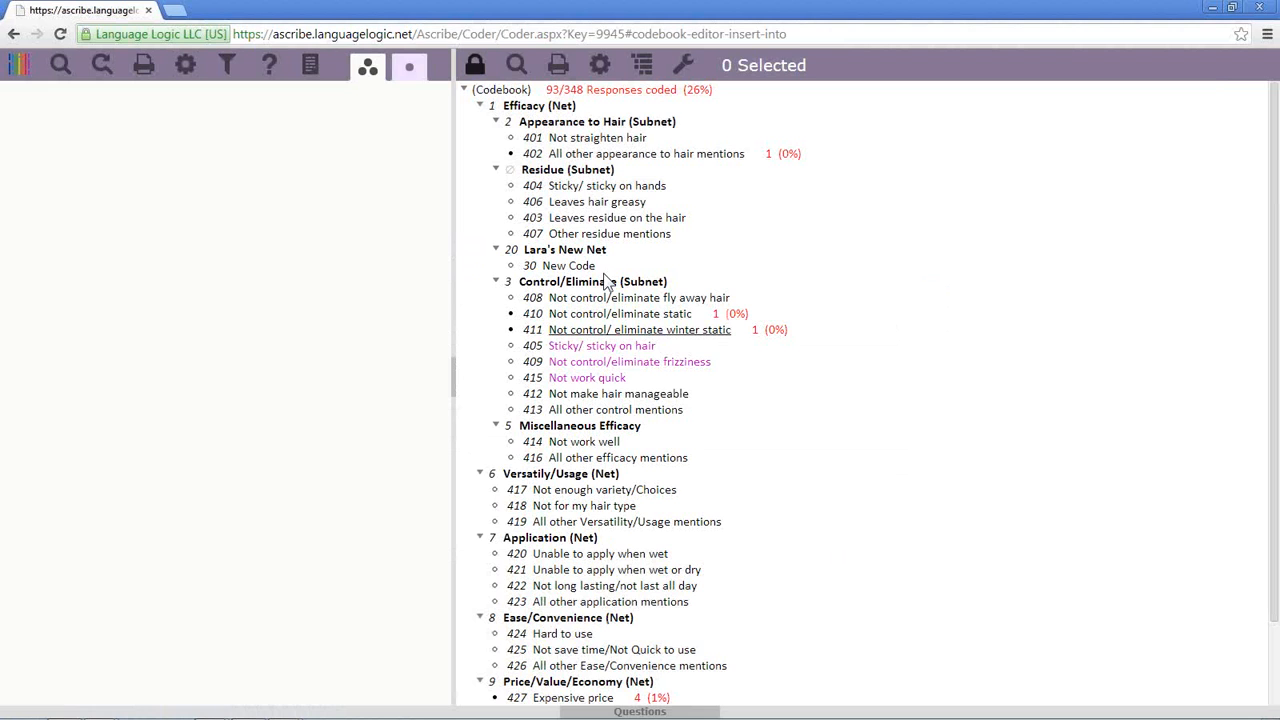
{"action": "right_click", "coordinate": [590, 270]}
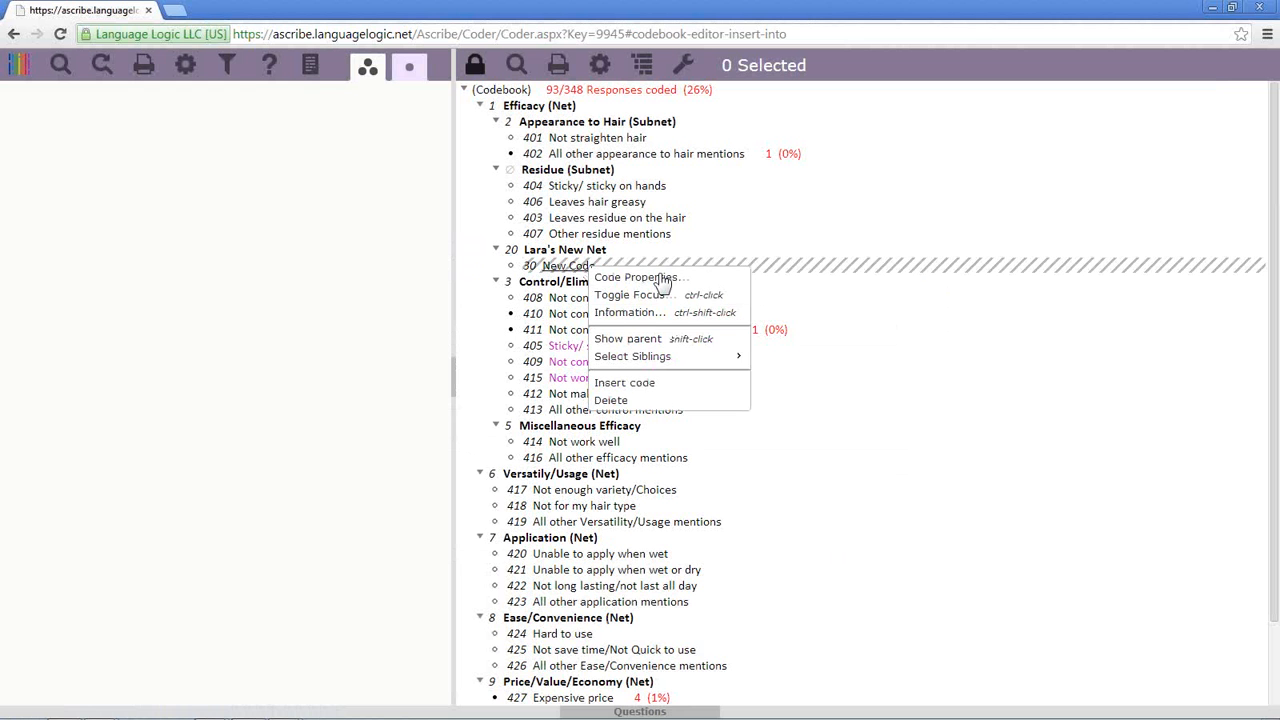
{"action": "left_click", "coordinate": [868, 342]}
{"action": "left_click", "coordinate": [836, 350]}
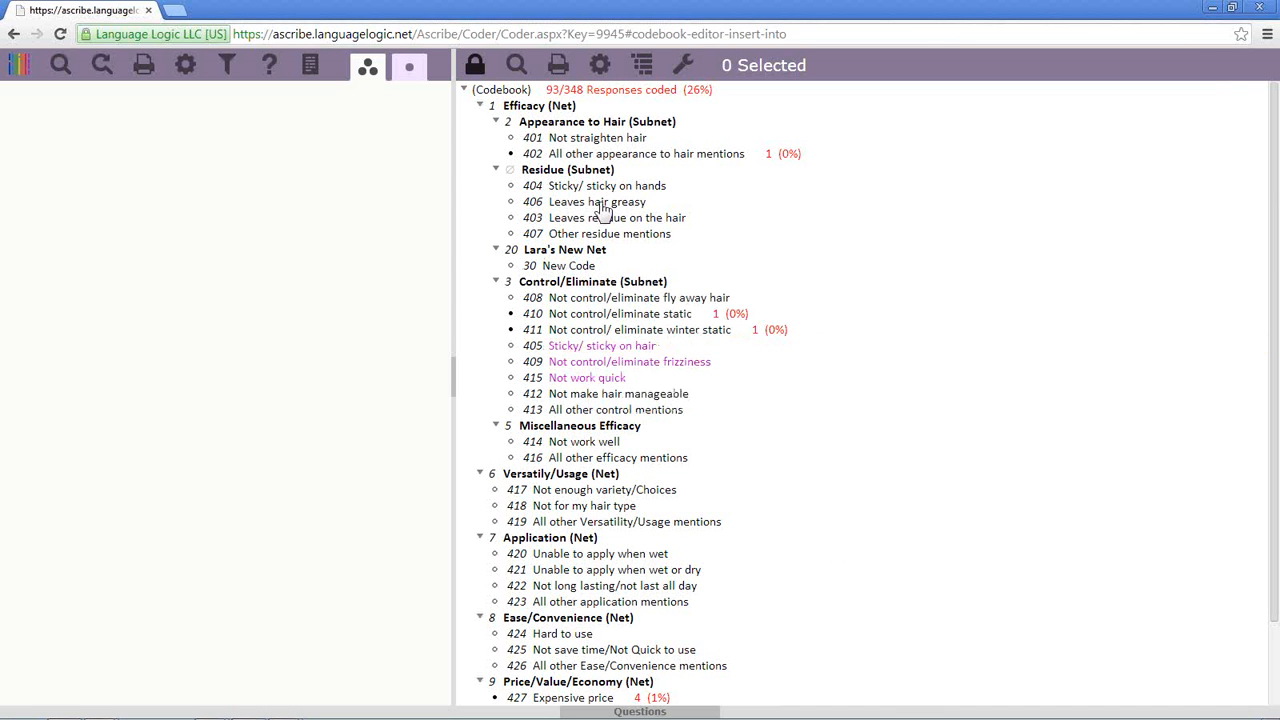
Unlock the codebook and move codes 401 Not straighten hair, 406 Leaves hair greasy and 409 Not control/eliminate frizziness into the new net
{"action": "left_click", "coordinate": [474, 72]}
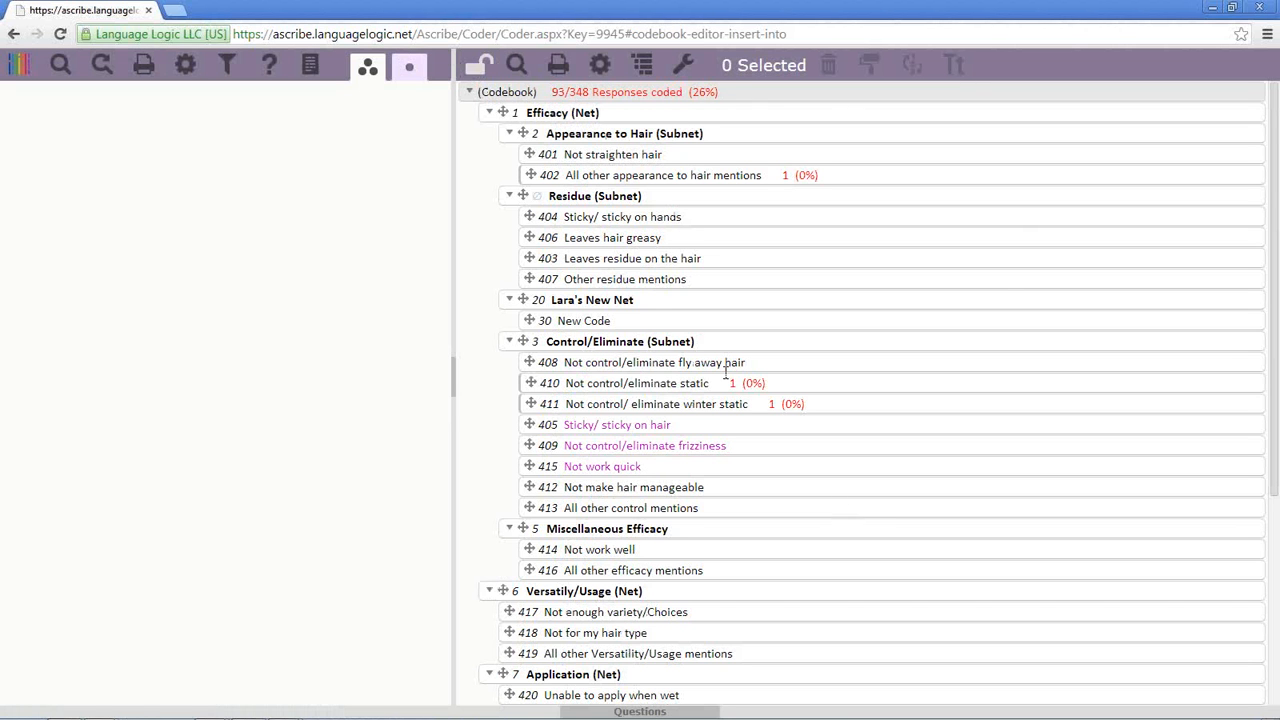
{"action": "left_click", "coordinate": [711, 237]}
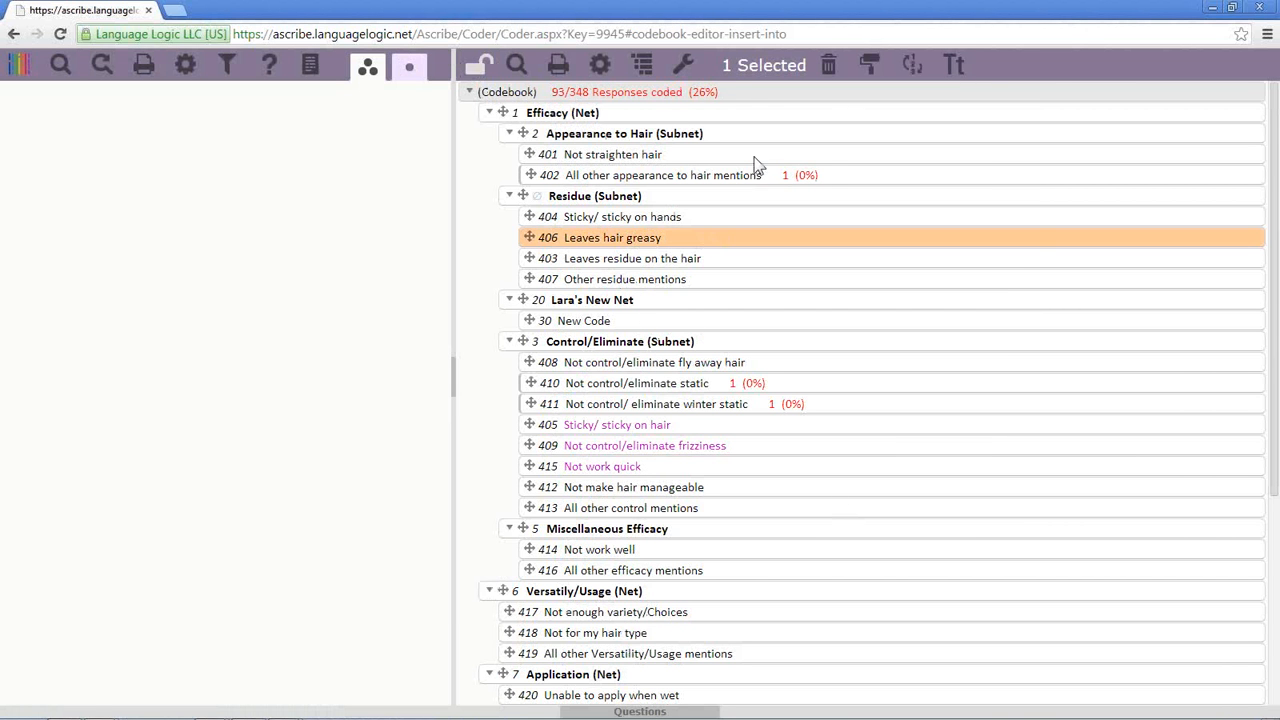
{"action": "left_click", "coordinate": [755, 159]}
{"action": "left_click", "coordinate": [789, 447]}
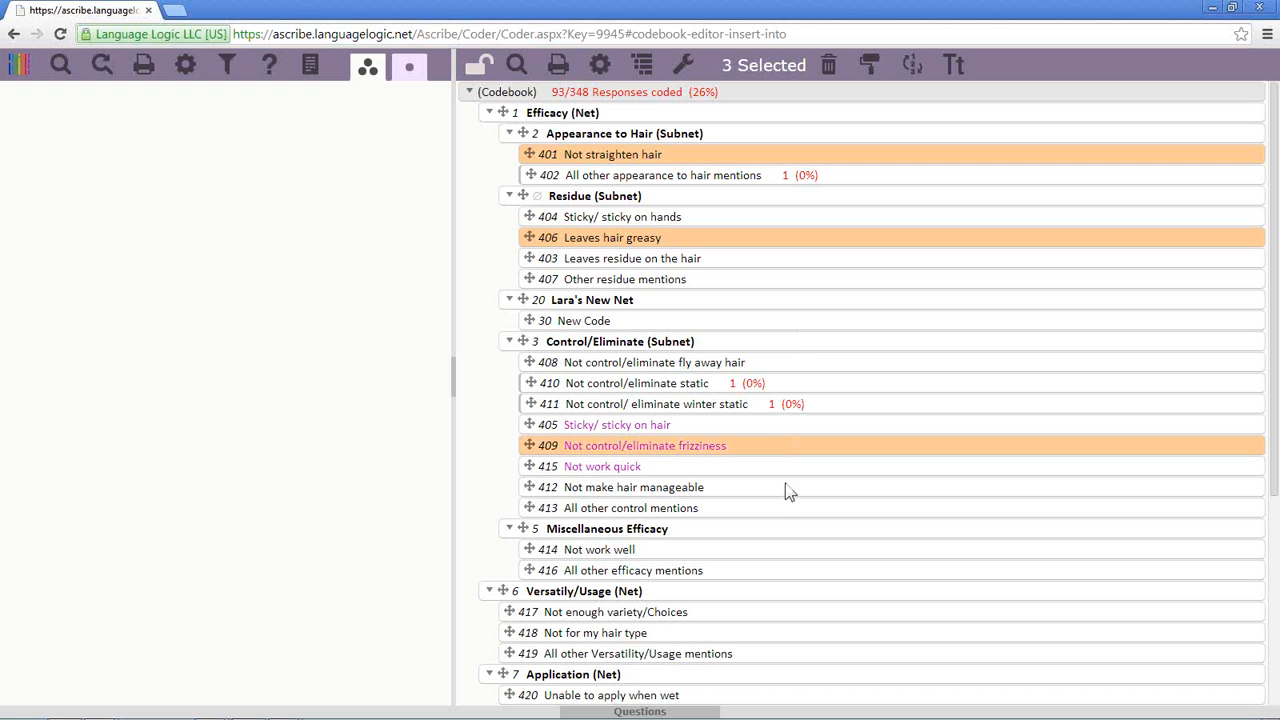
{"action": "right_click", "coordinate": [613, 302]}
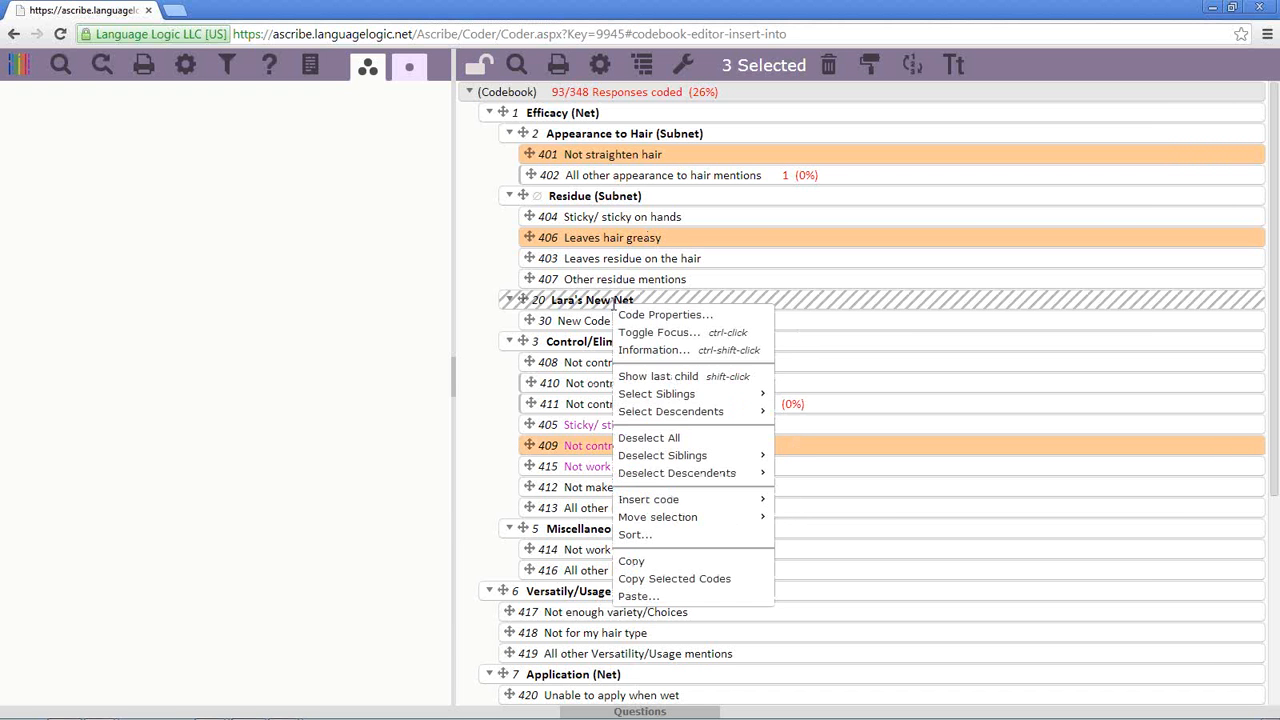
{"action": "mouse_move", "coordinate": [735, 523]}
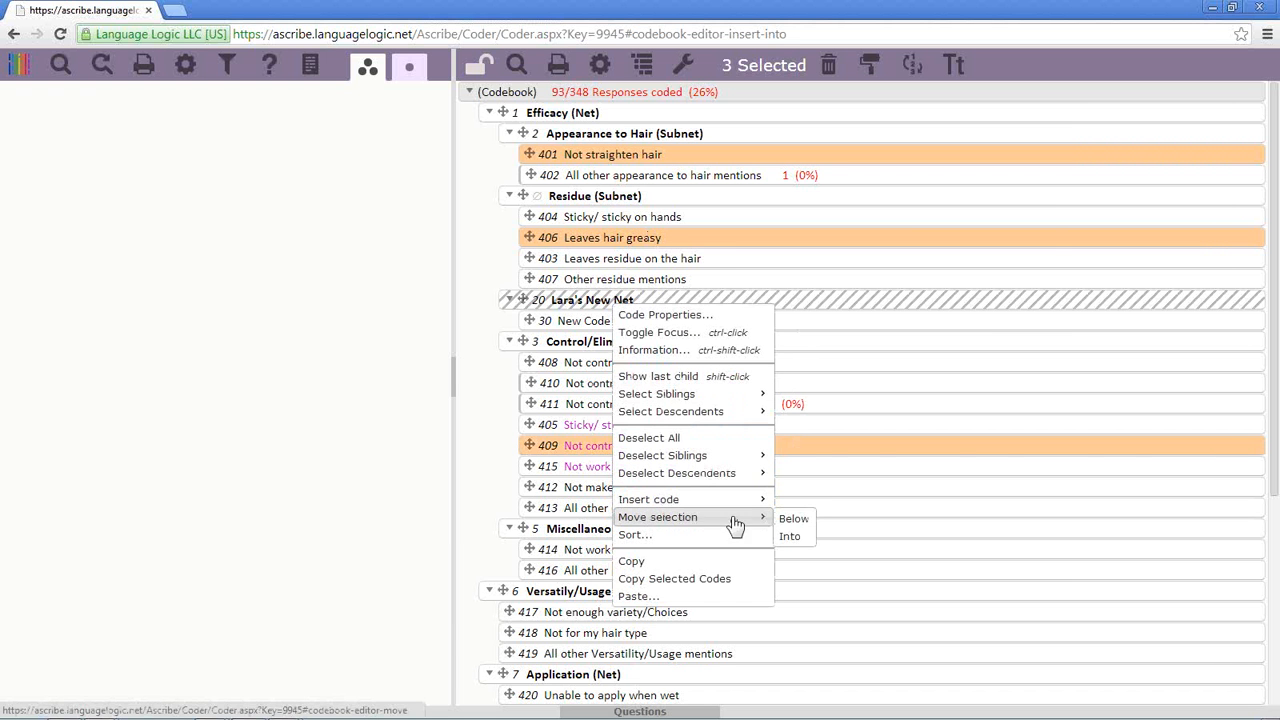
{"action": "left_click", "coordinate": [800, 535]}
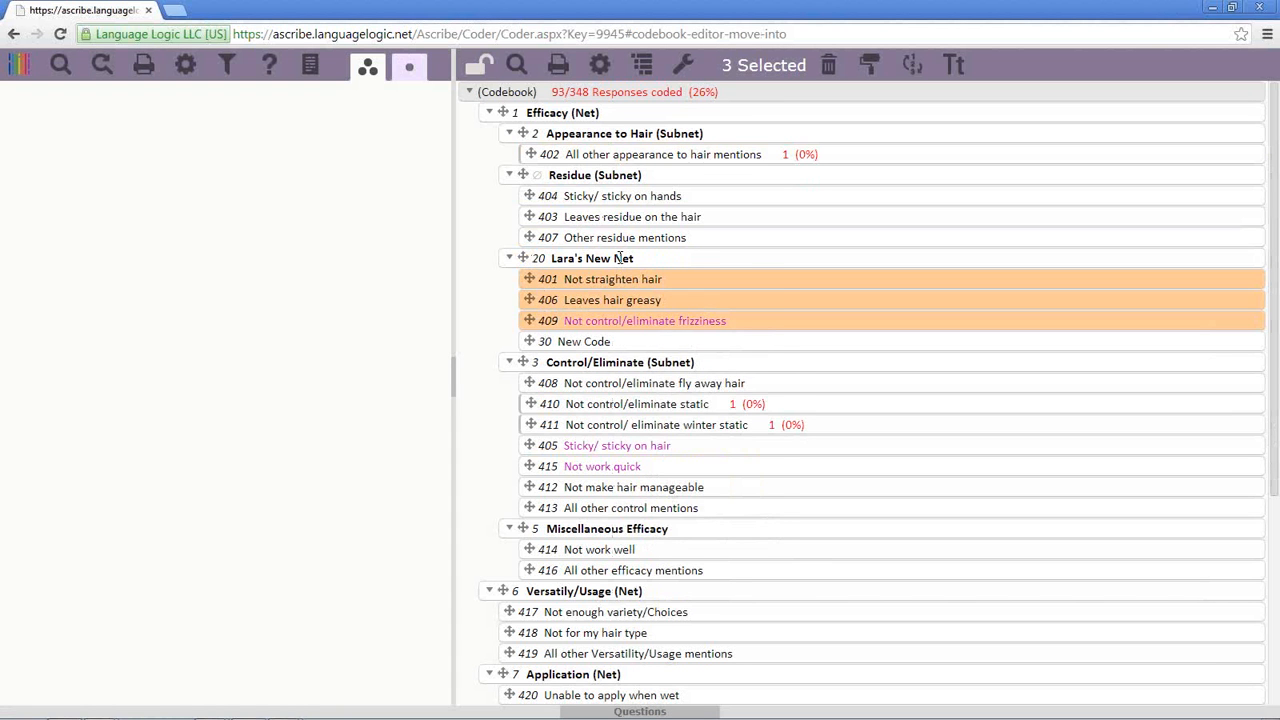
Insert a code with the description "Other mentions" into the new net
{"action": "right_click", "coordinate": [618, 258]}
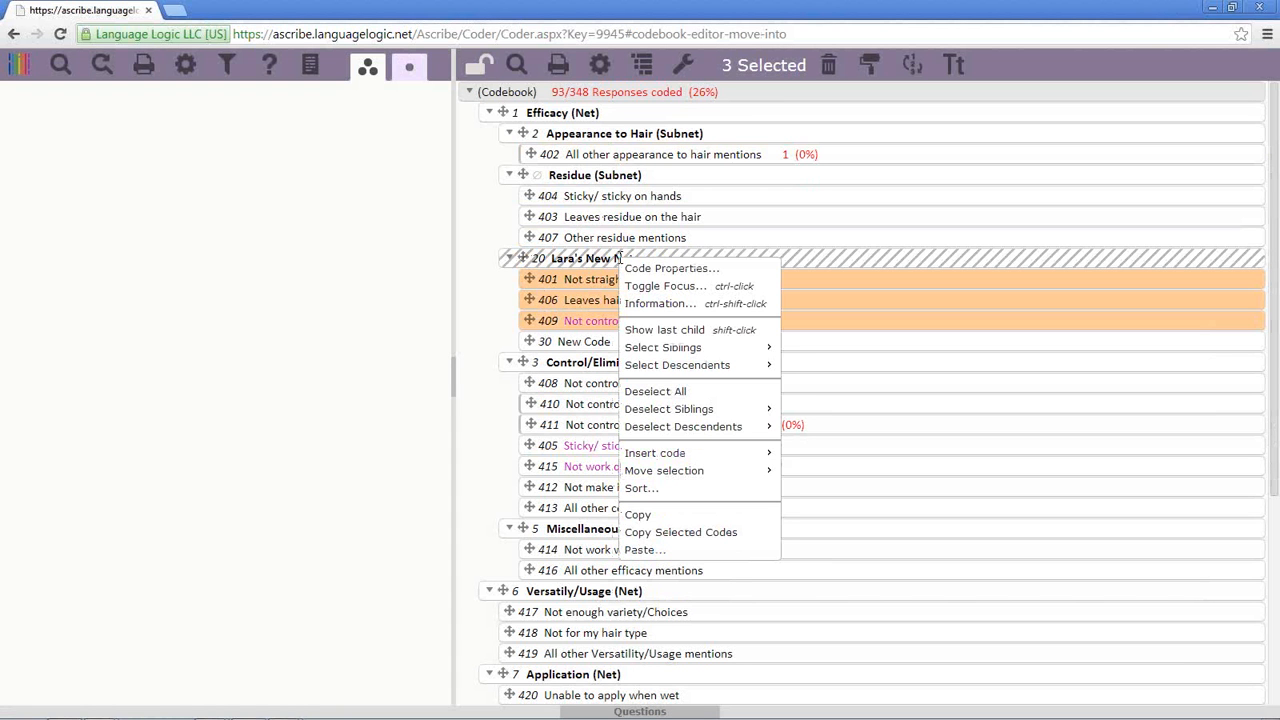
{"action": "mouse_move", "coordinate": [714, 455]}
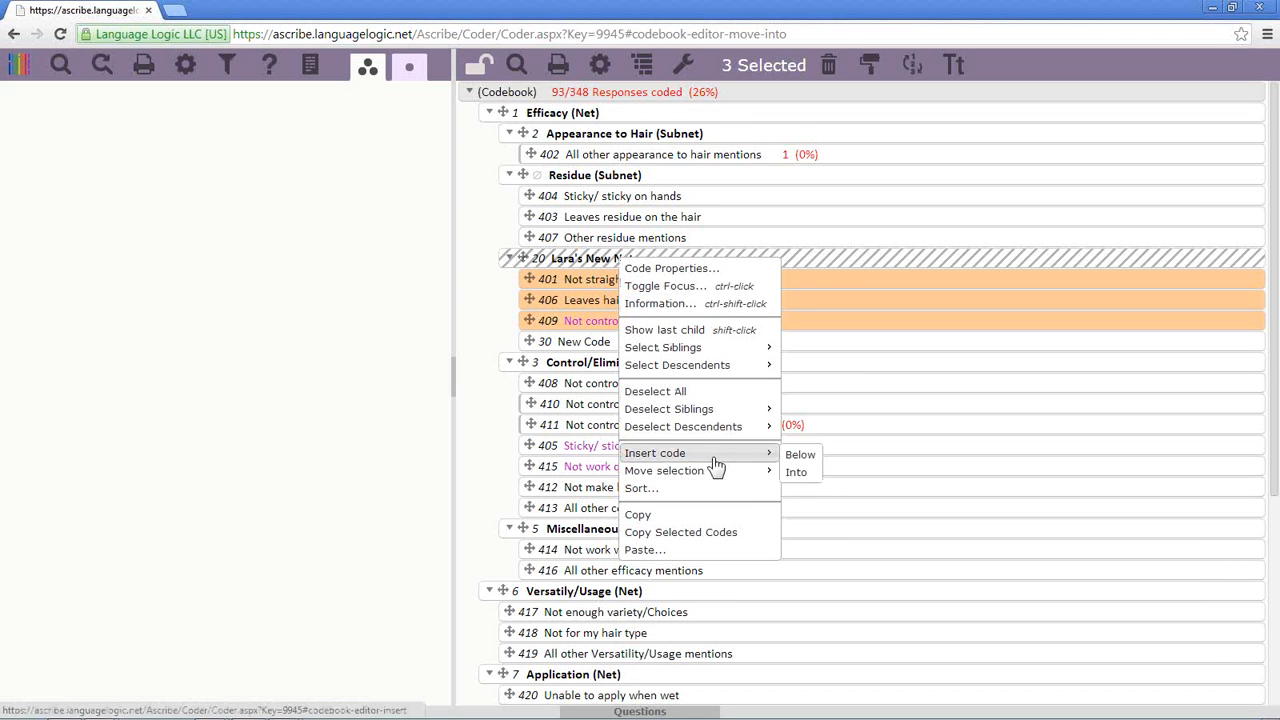
{"action": "left_click", "coordinate": [806, 472]}
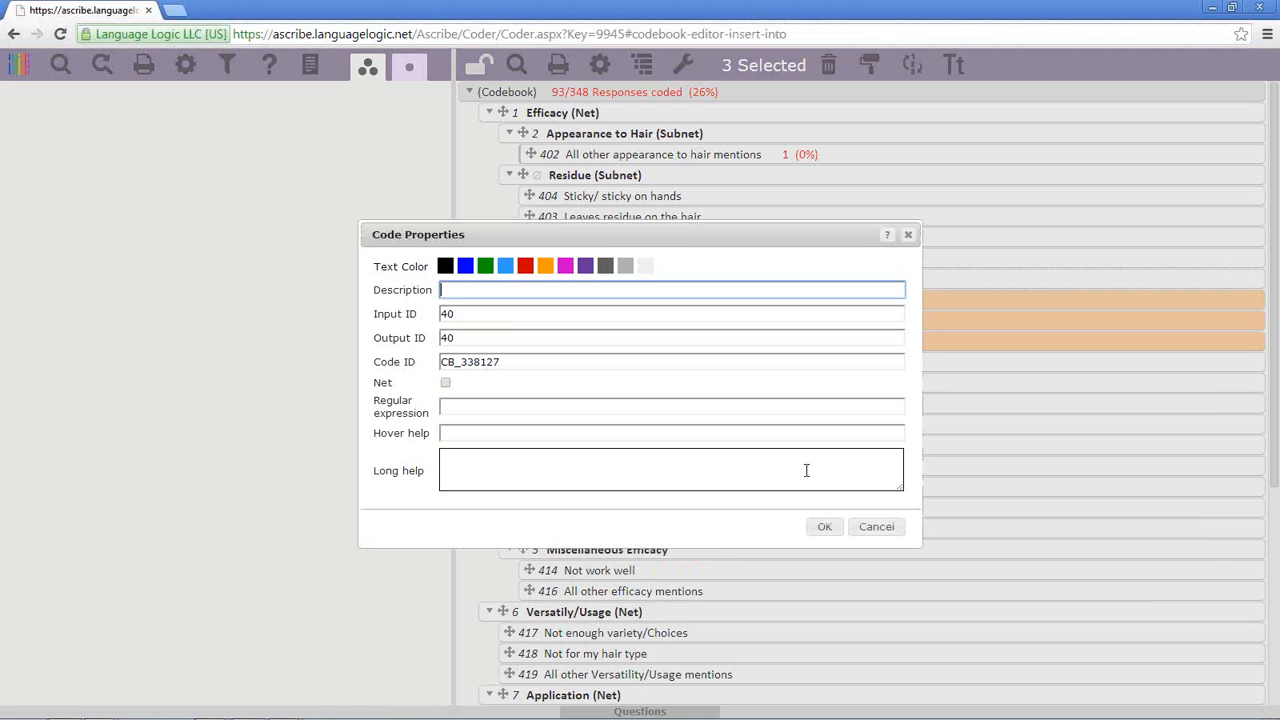
{"action": "type", "text": "Other mentions"}
{"action": "left_click", "coordinate": [838, 530]}
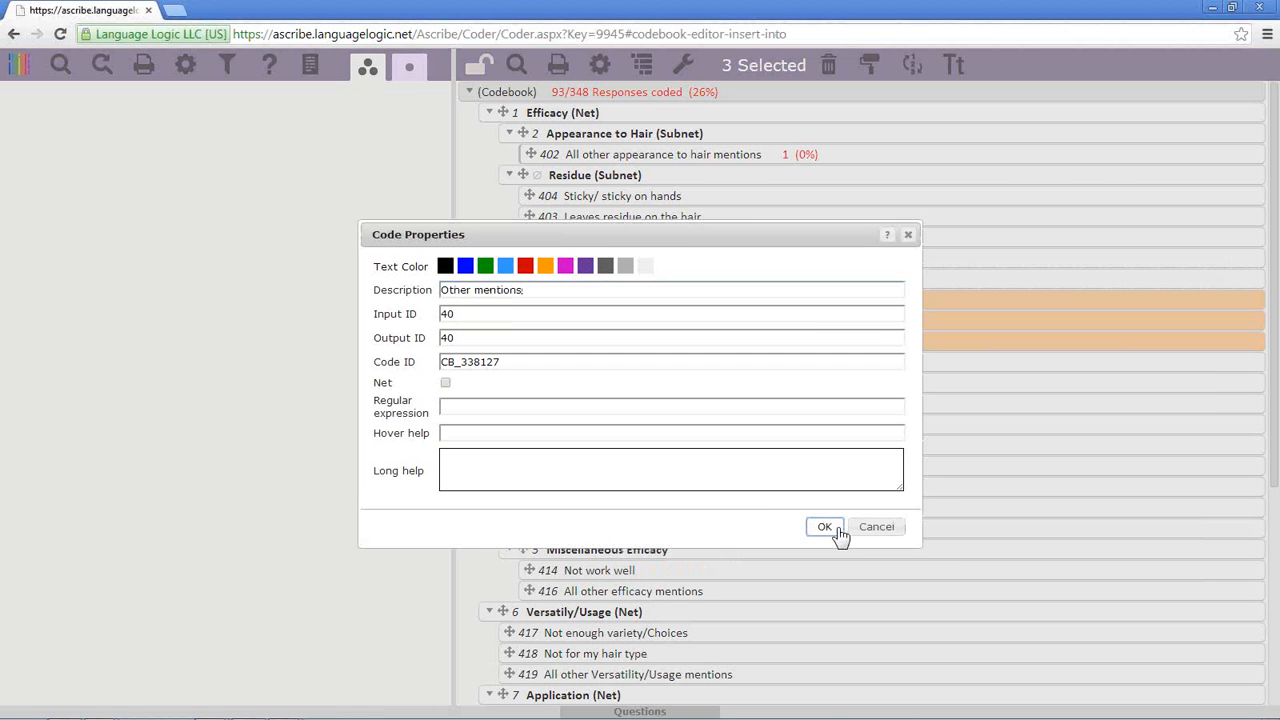
{"action": "left_click", "coordinate": [840, 535]}
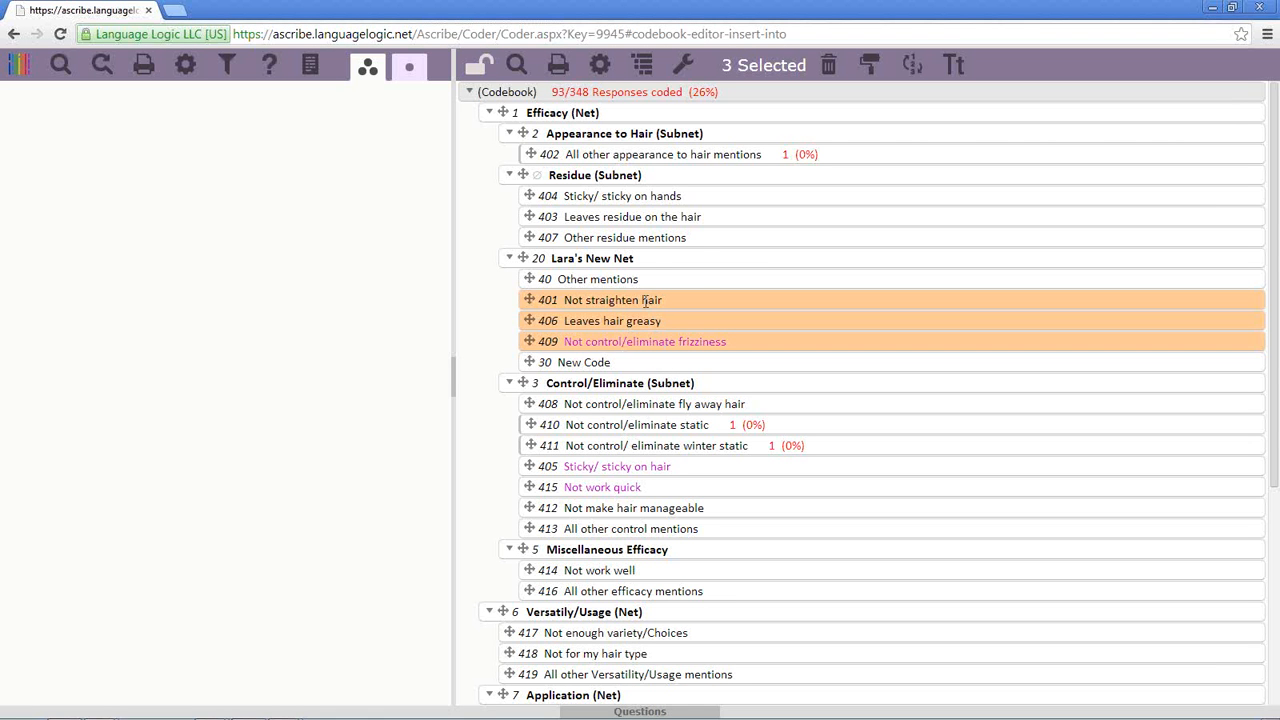
Move the Other mentions code below New Code at the end of the new net and deselect all codes
{"action": "left_click_drag", "start_coordinate": [527, 279], "coordinate": [541, 366]}
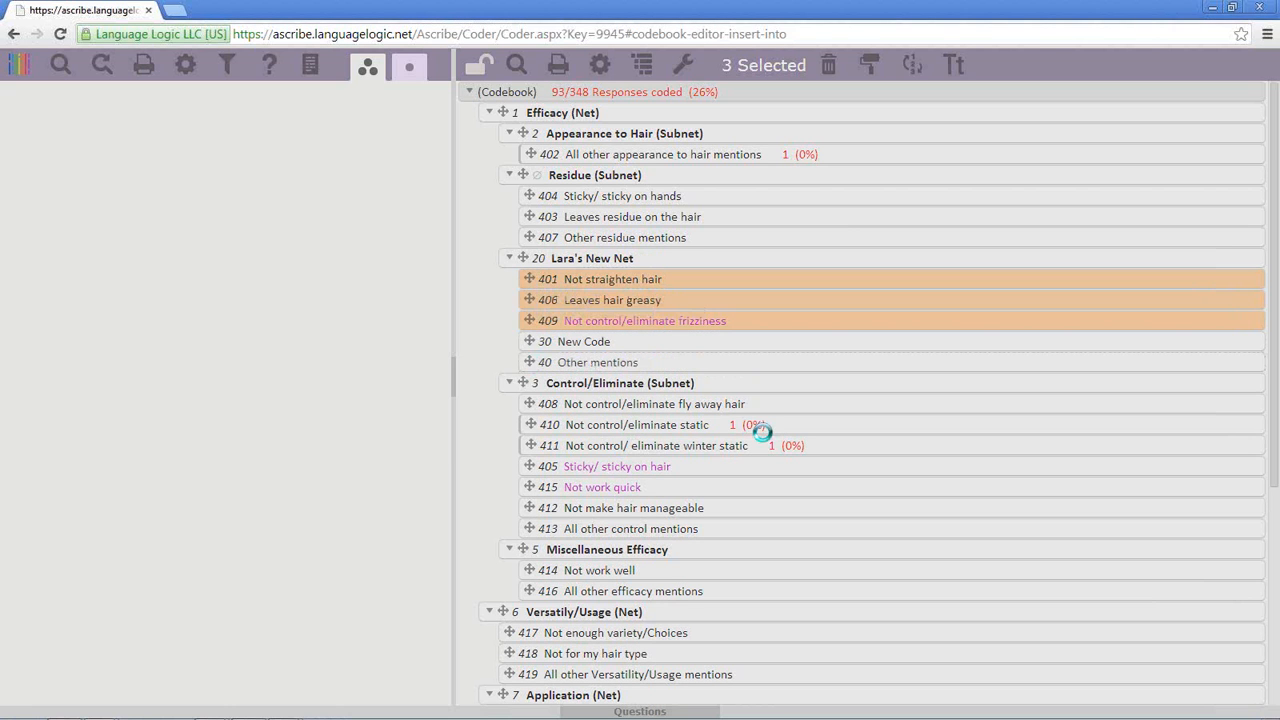
{"action": "left_click", "coordinate": [796, 284]}
{"action": "left_click", "coordinate": [796, 284]}
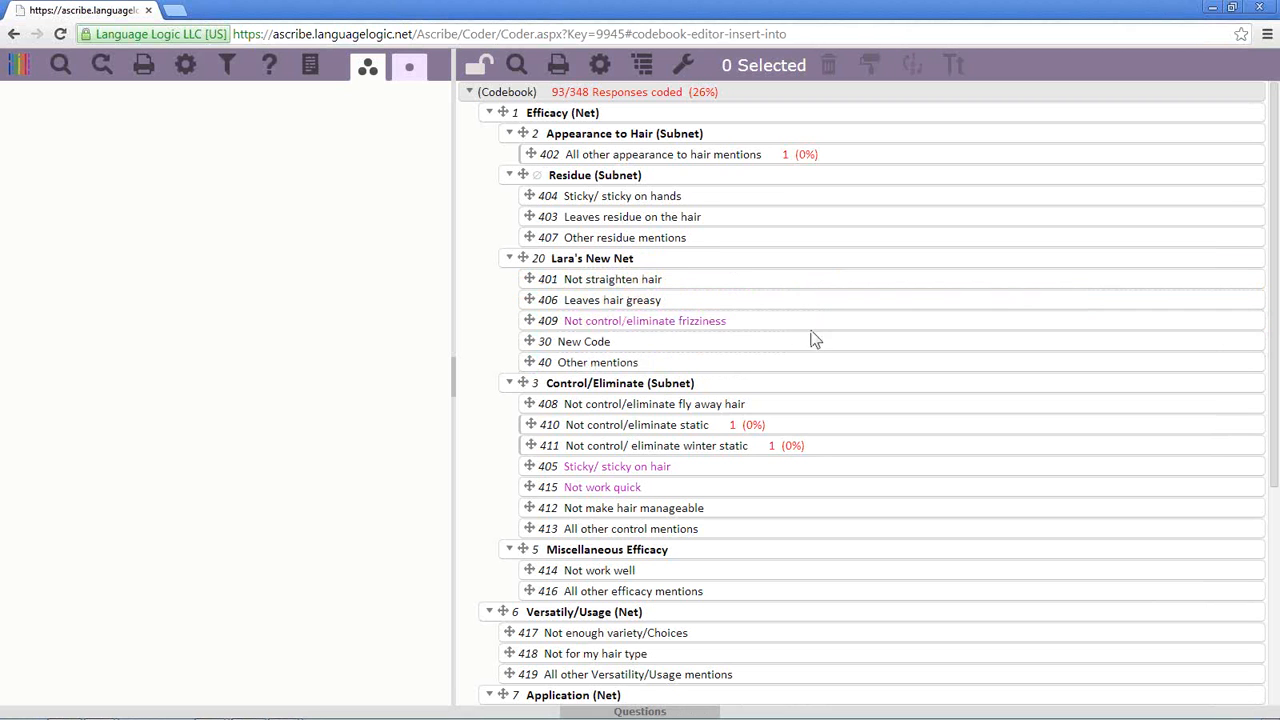
Change New Code into a net and move code 401 Not straighten hair above code 402 in Appearance to Hair (Subnet)
{"action": "right_click", "coordinate": [684, 349]}
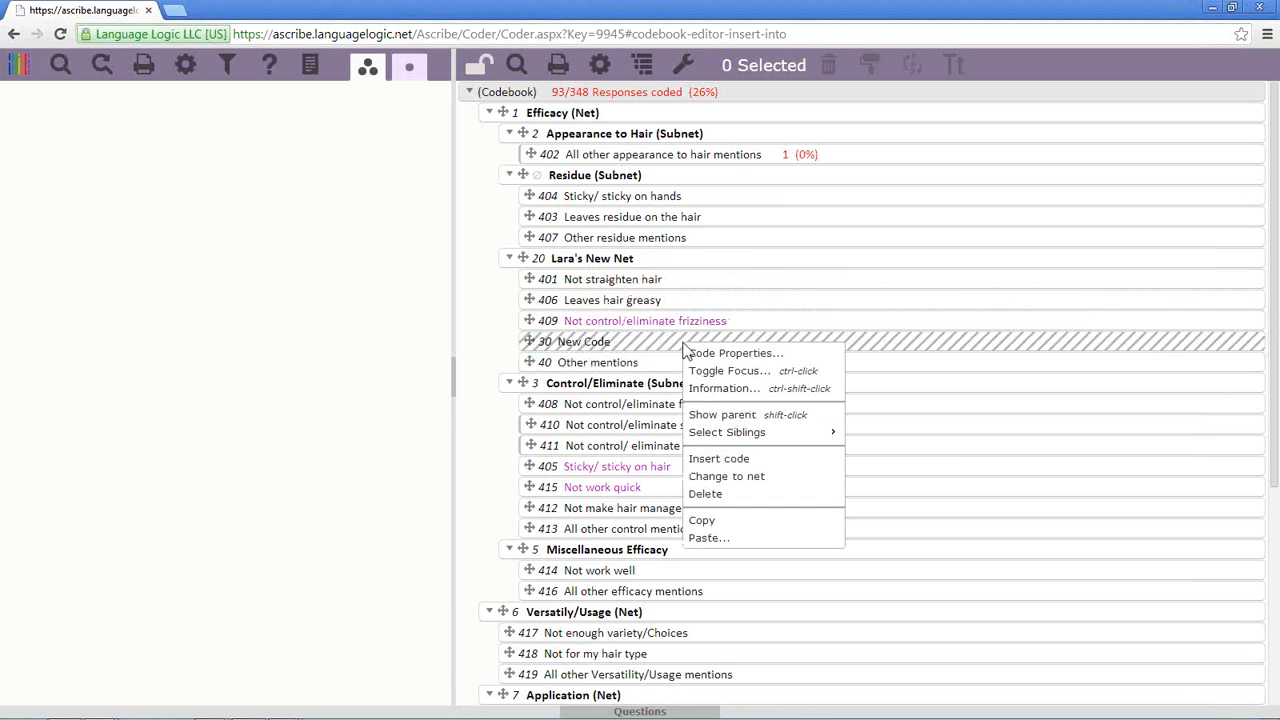
{"action": "left_click", "coordinate": [727, 478]}
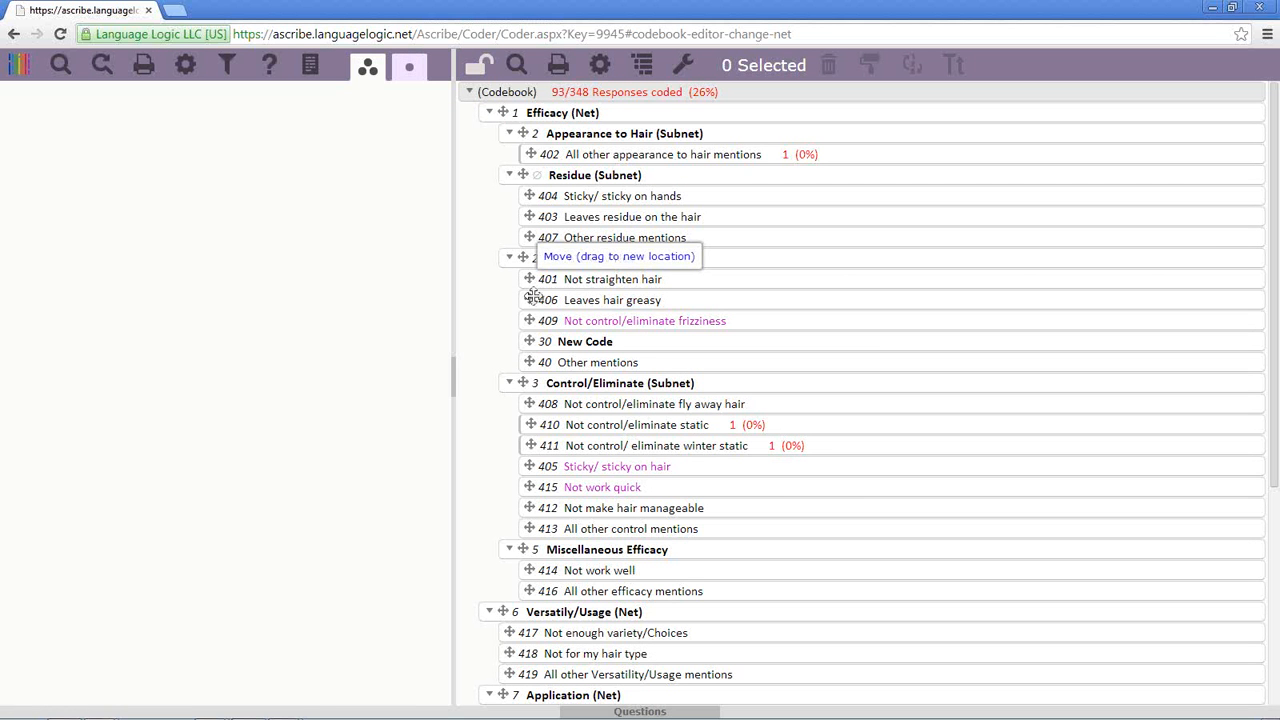
{"action": "left_click_drag", "start_coordinate": [531, 282], "coordinate": [530, 159]}
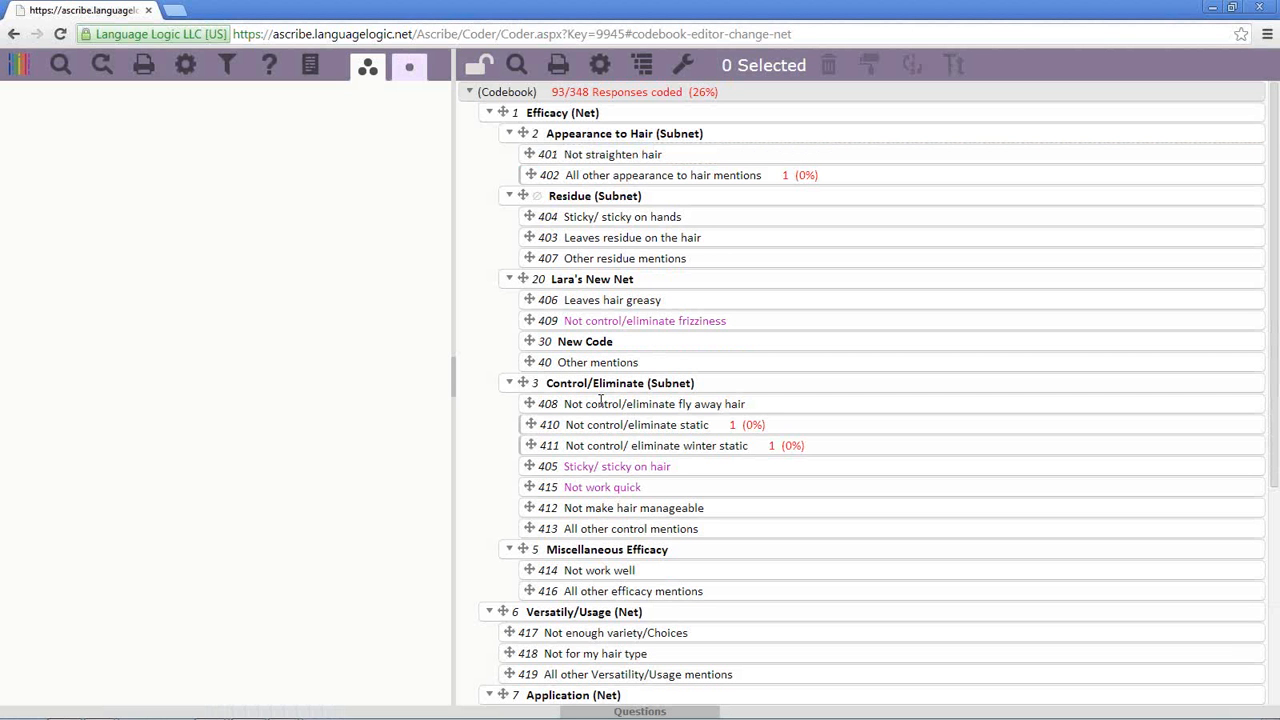
Turn New Code back into a regular code through its code properties
{"action": "right_click", "coordinate": [565, 345]}
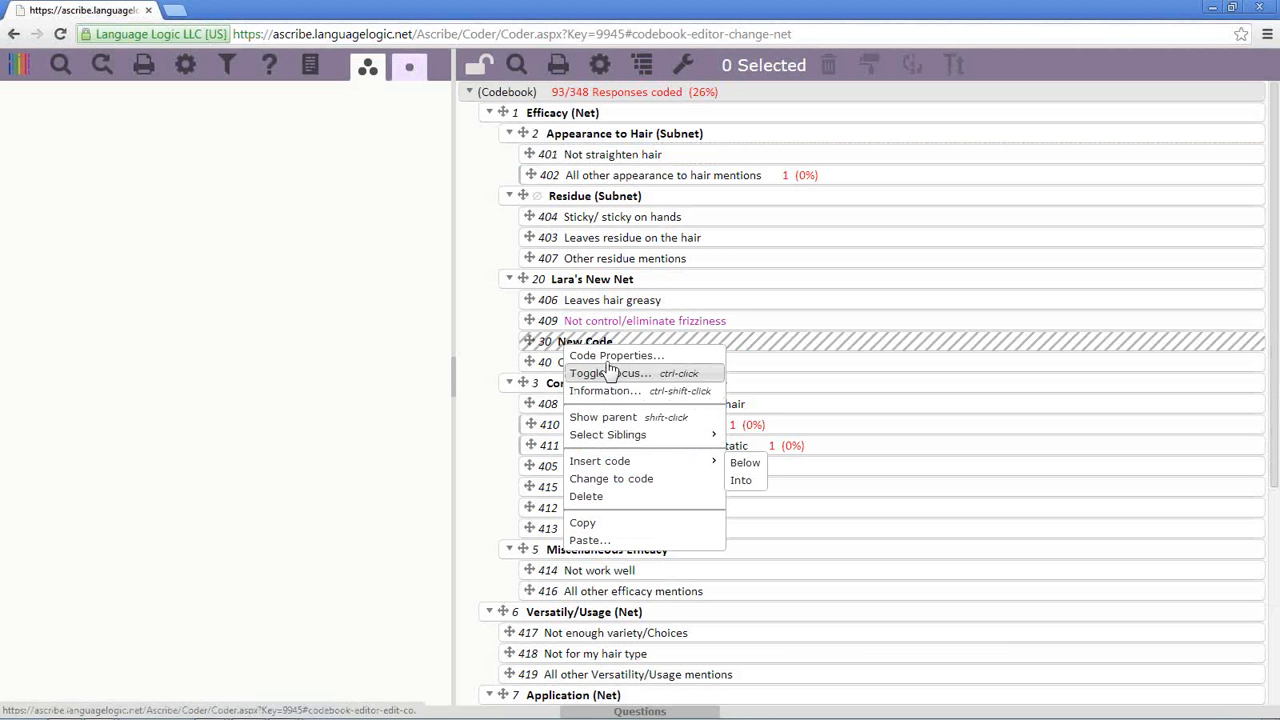
{"action": "left_click", "coordinate": [611, 356]}
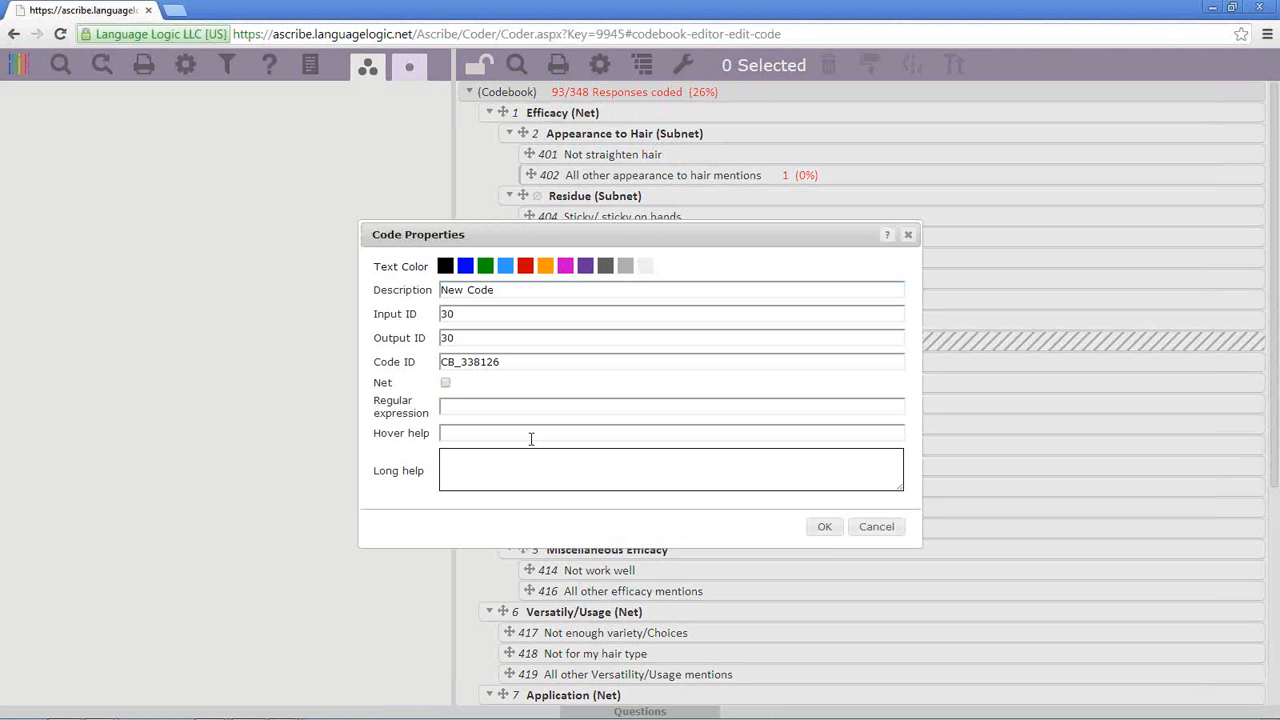
{"action": "left_click", "coordinate": [825, 528]}
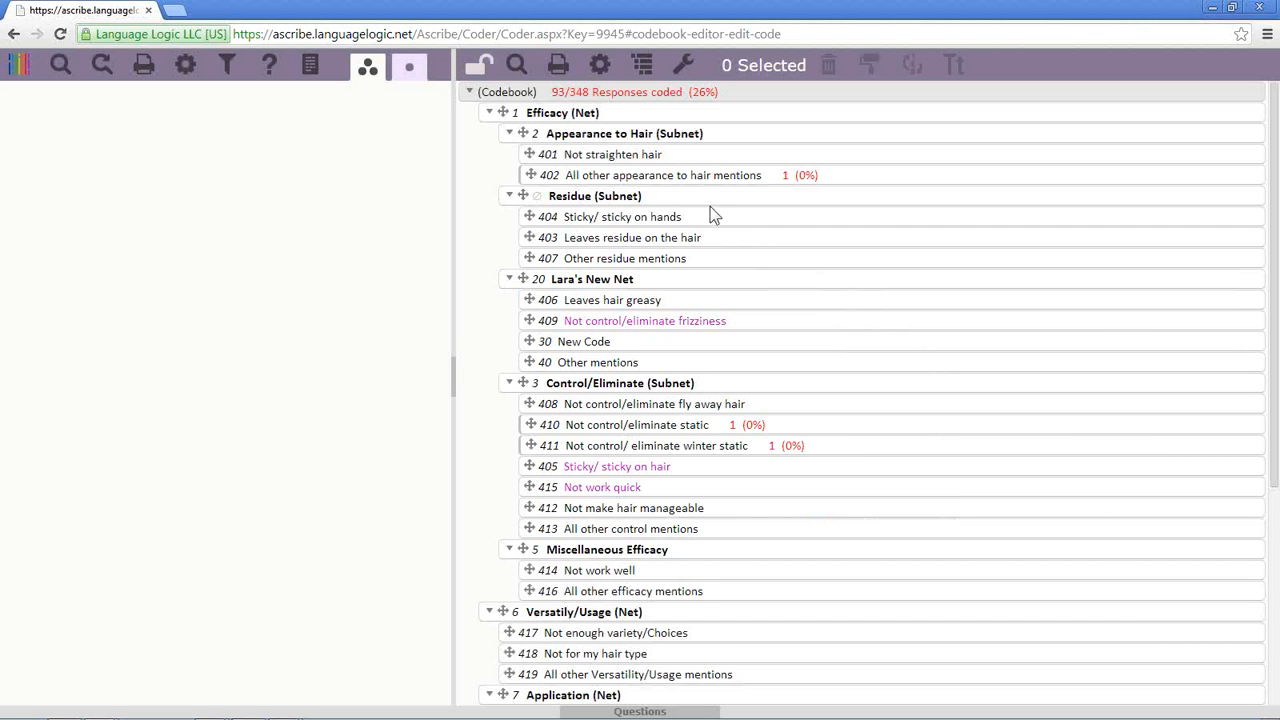
Examine the responses coded with 402 All other appearance to hair mentions and close the list
{"action": "right_click", "coordinate": [661, 176]}
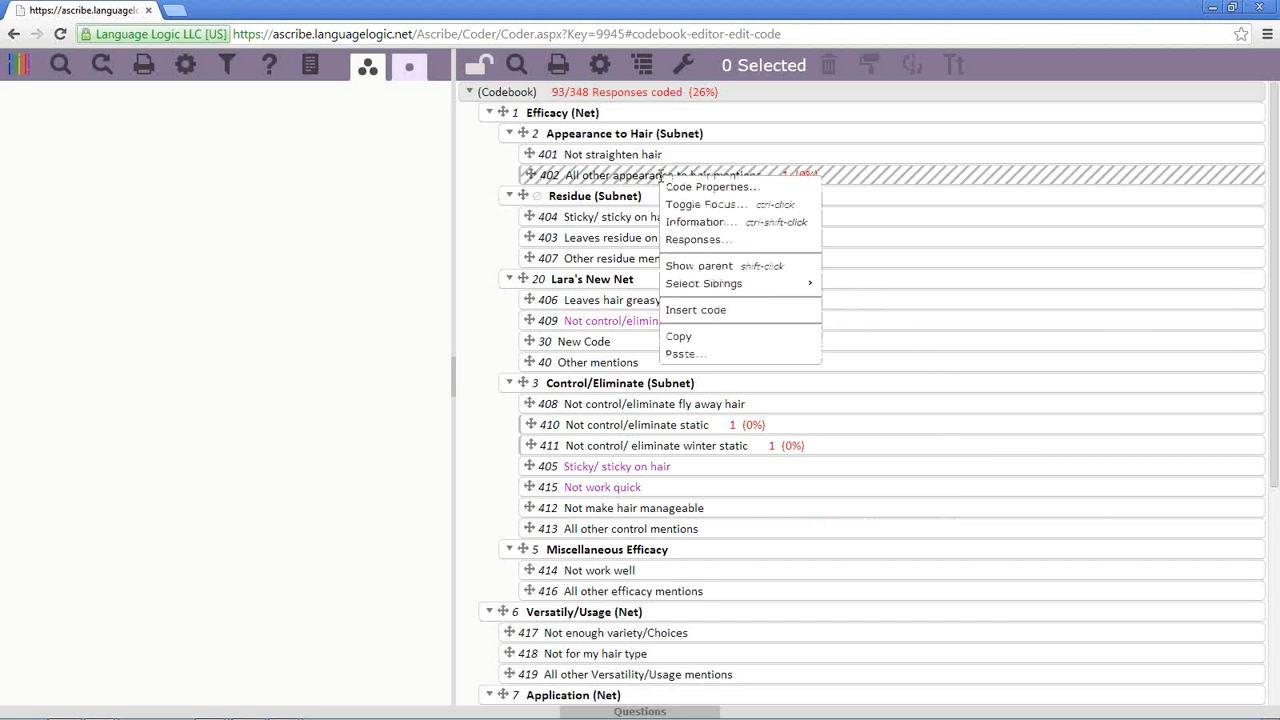
{"action": "left_click", "coordinate": [700, 240]}
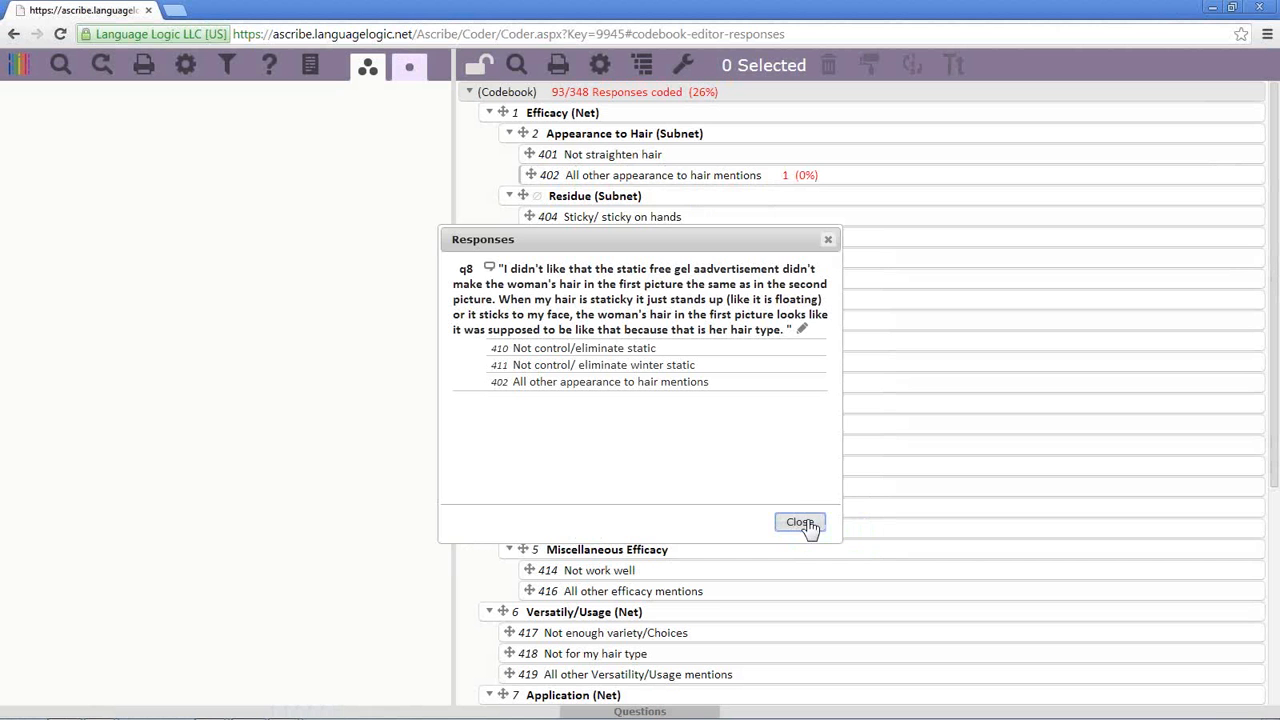
{"action": "double_click", "coordinate": [693, 366]}
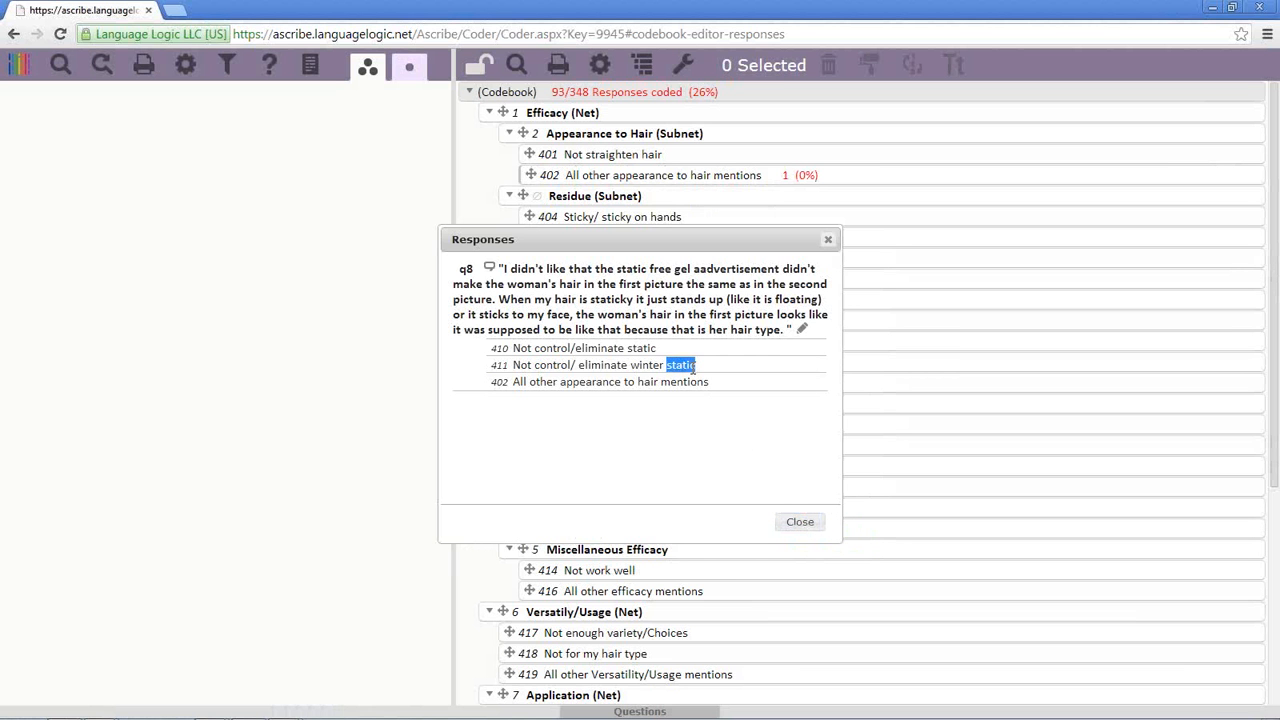
{"action": "left_click", "coordinate": [693, 366]}
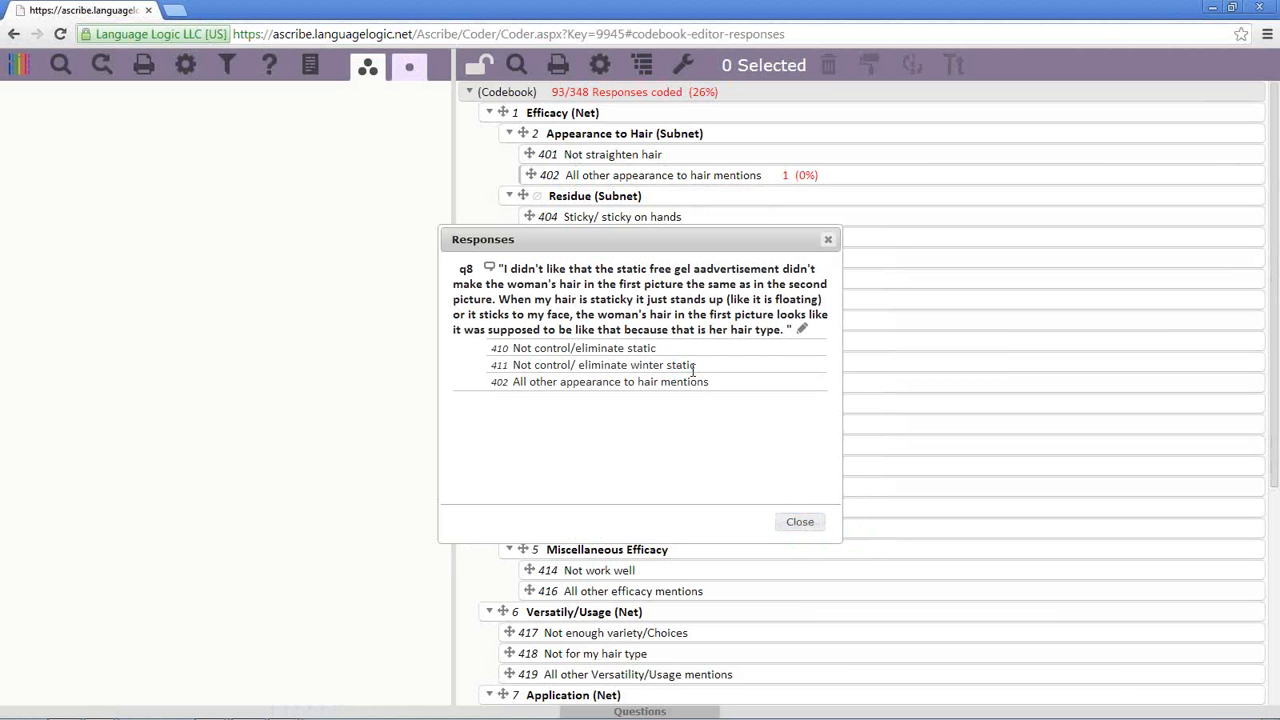
{"action": "left_click", "coordinate": [799, 523]}
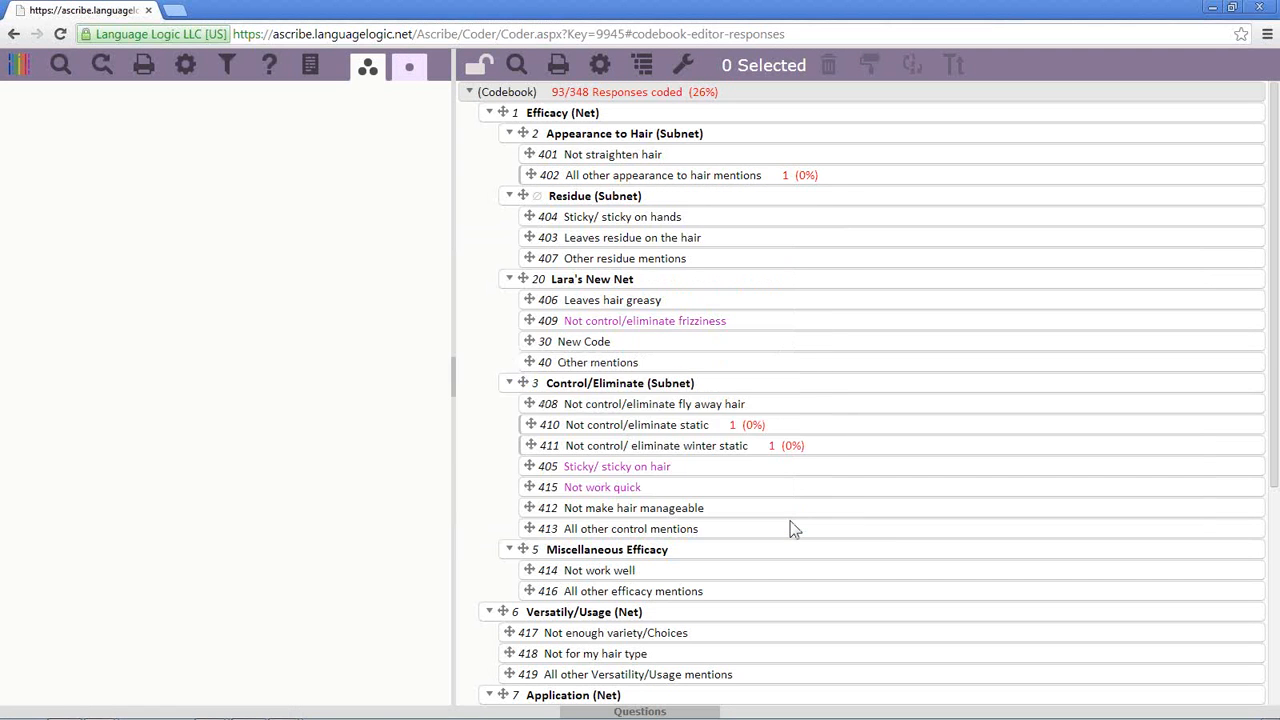
Lock the codebook and review the responses coded with 432 Nothing
{"action": "left_click", "coordinate": [484, 78]}
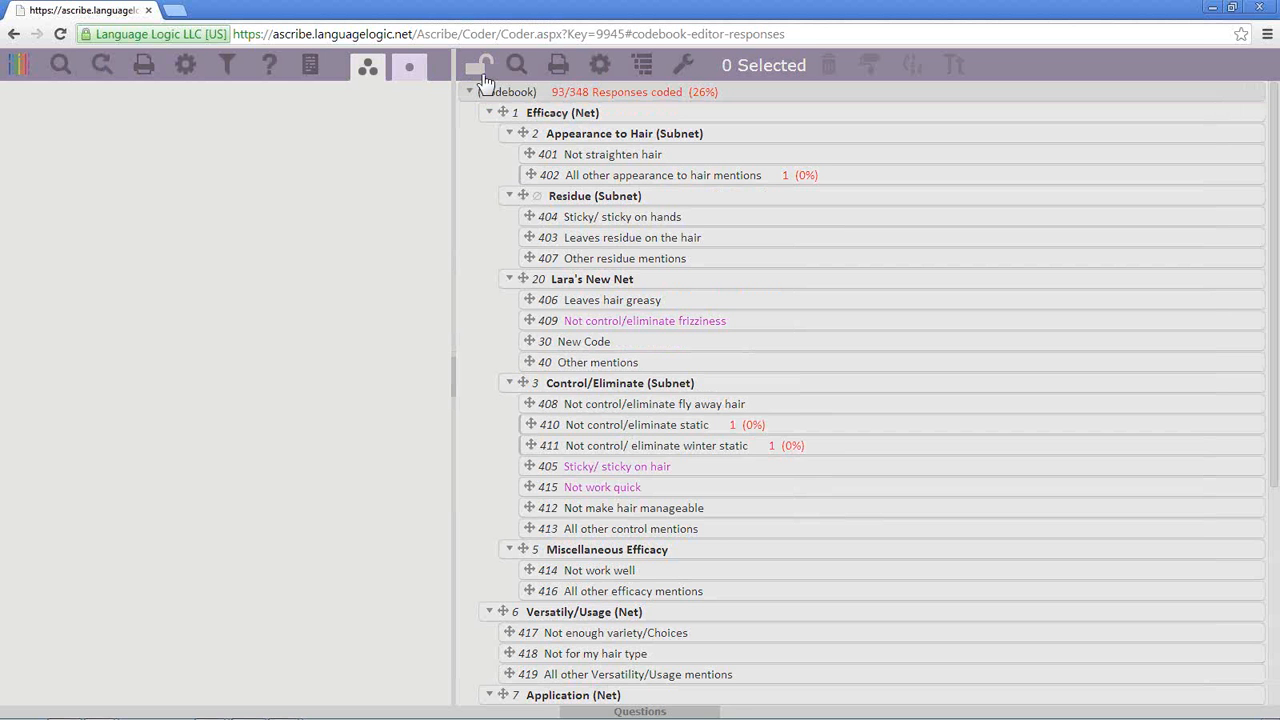
{"action": "scroll", "coordinate": [806, 395], "scroll_direction": "down", "scroll_amount": 2}
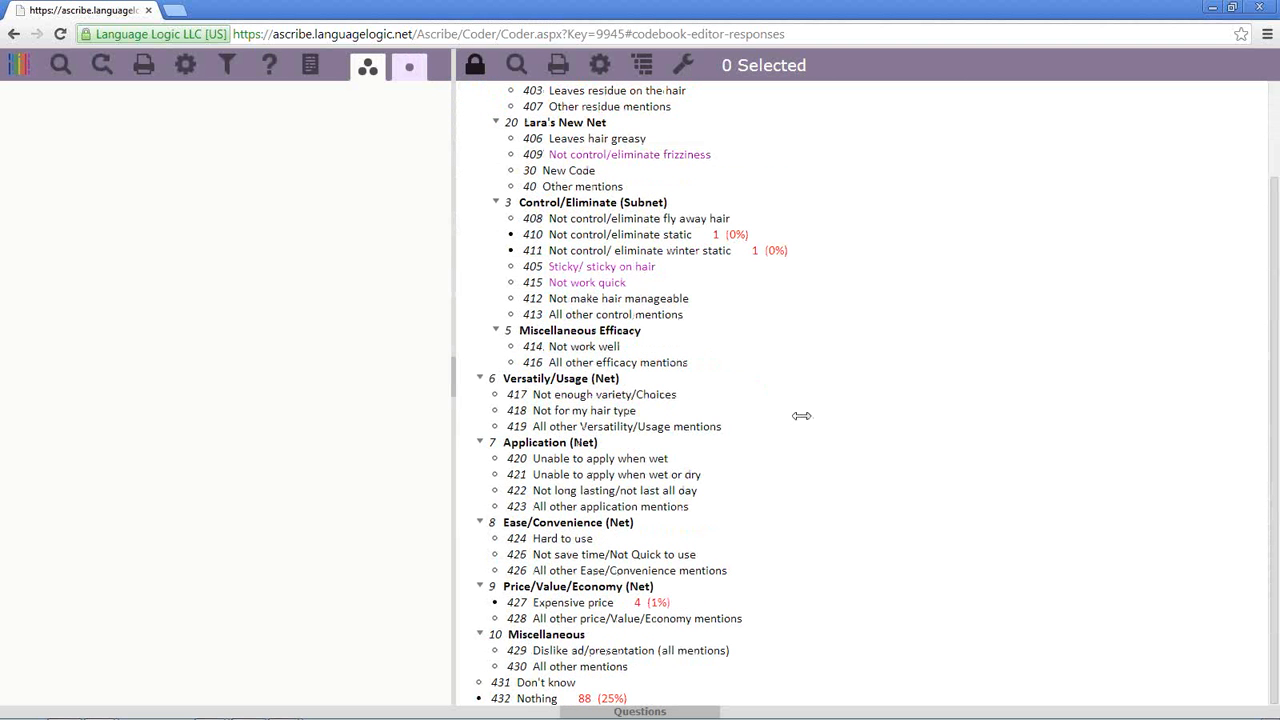
{"action": "right_click", "coordinate": [556, 698]}
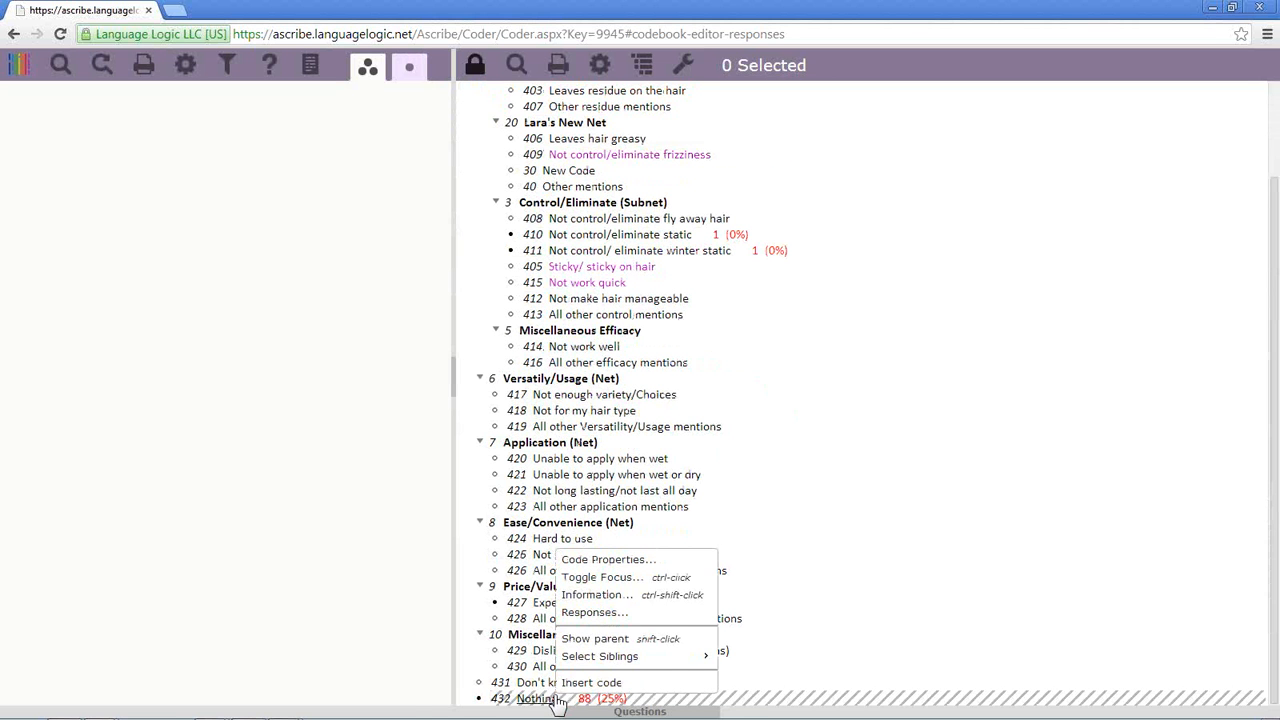
{"action": "left_click", "coordinate": [624, 614]}
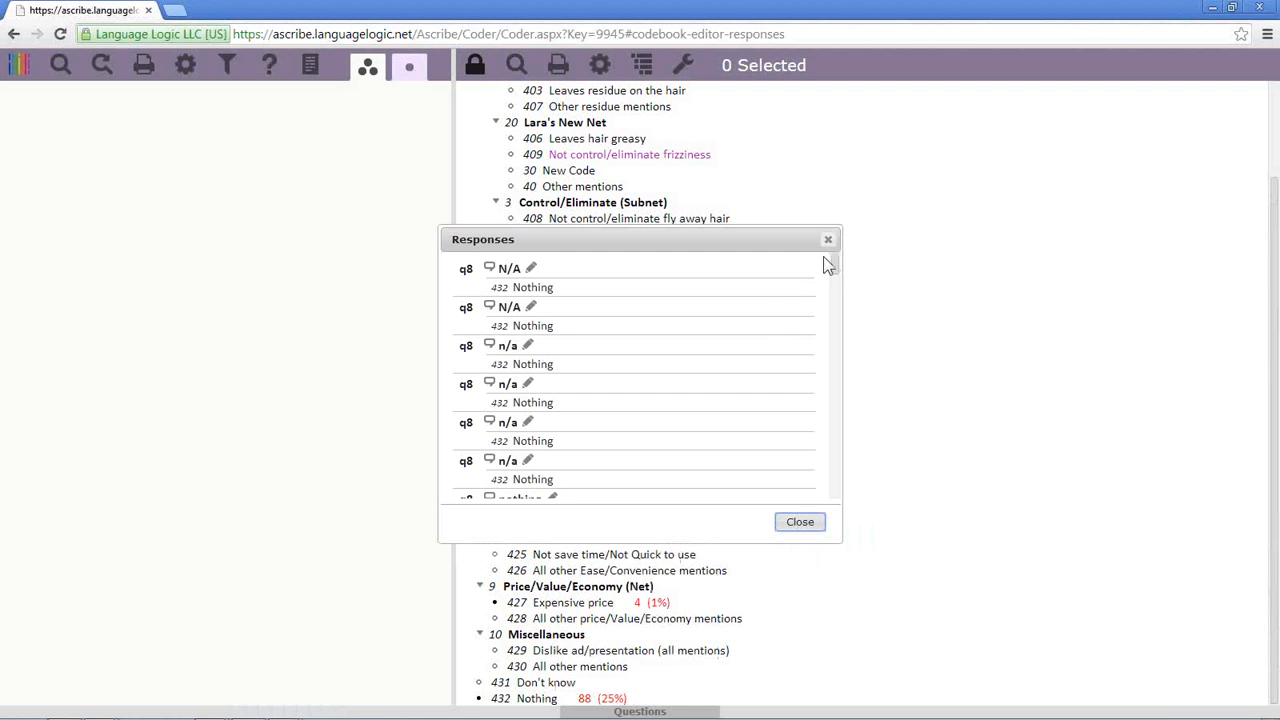
{"action": "mouse_move", "coordinate": [833, 259]}
{"action": "left_mouse_down"}
{"action": "mouse_move", "coordinate": [836, 490]}
{"action": "mouse_move", "coordinate": [837, 260]}
{"action": "left_mouse_up"}
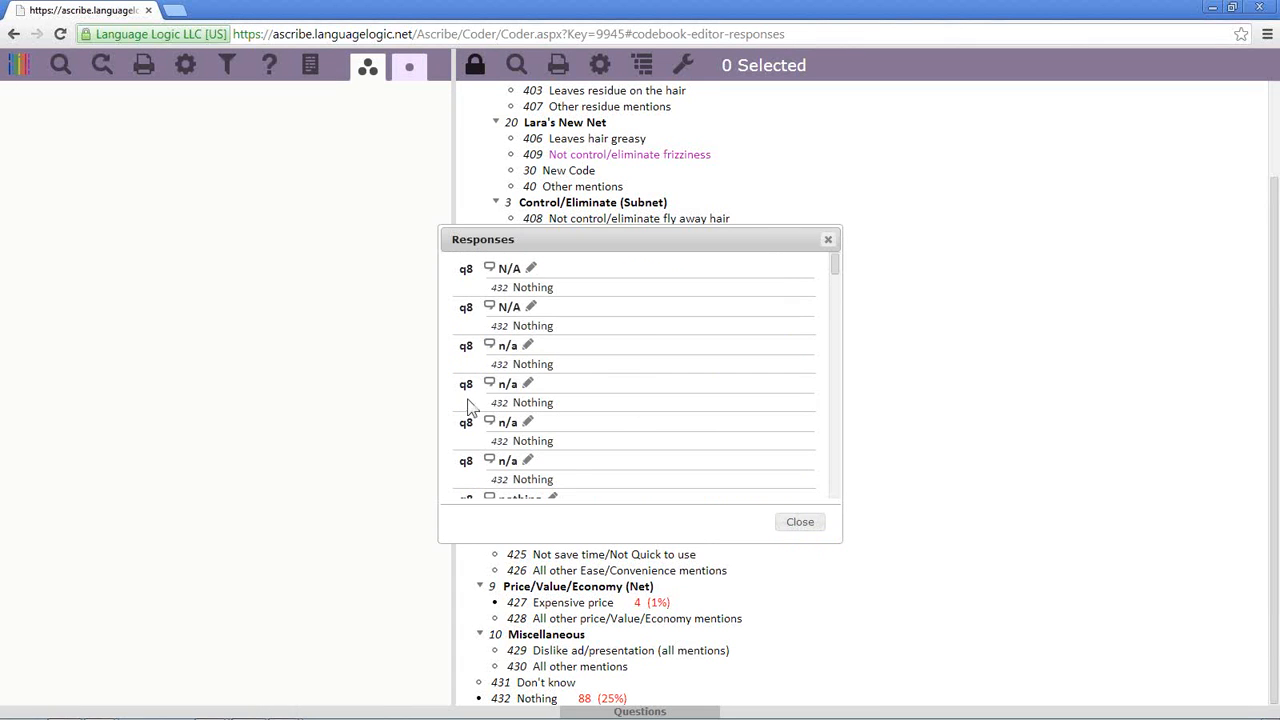
{"action": "left_click", "coordinate": [799, 524]}
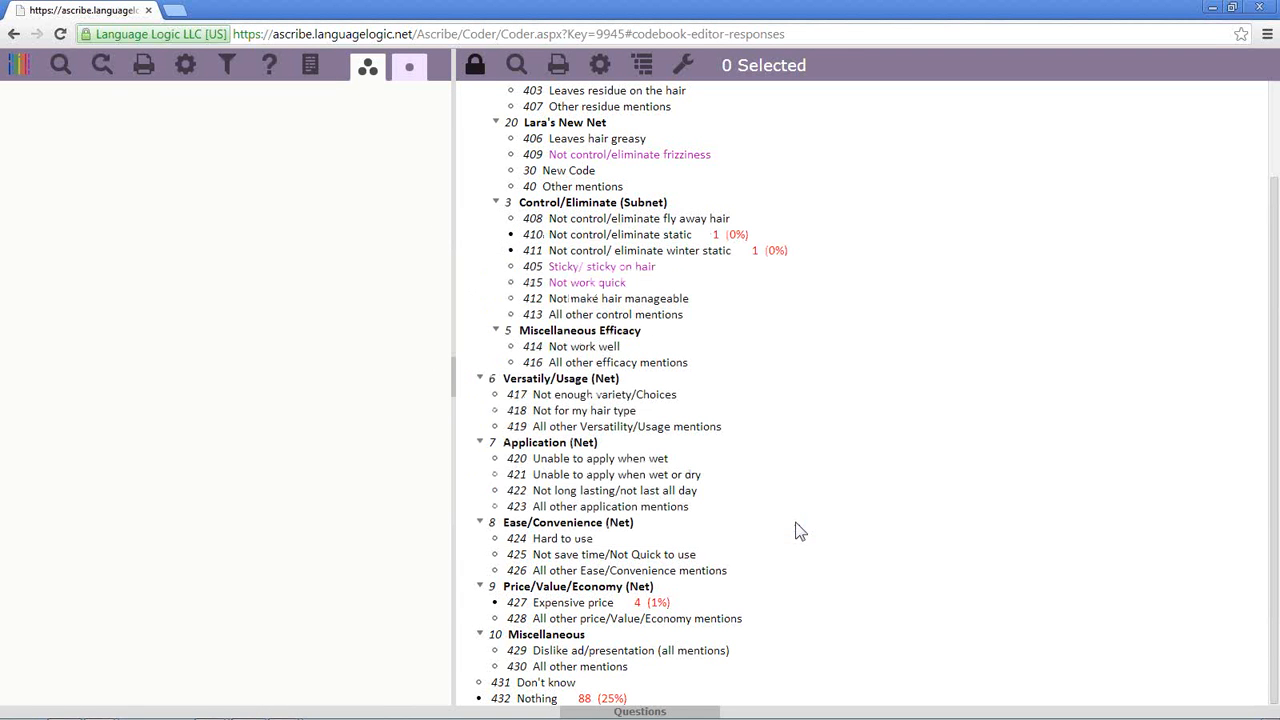
Select code 432 Nothing and run Search Any to list its responses for coding
{"action": "left_click", "coordinate": [575, 698]}
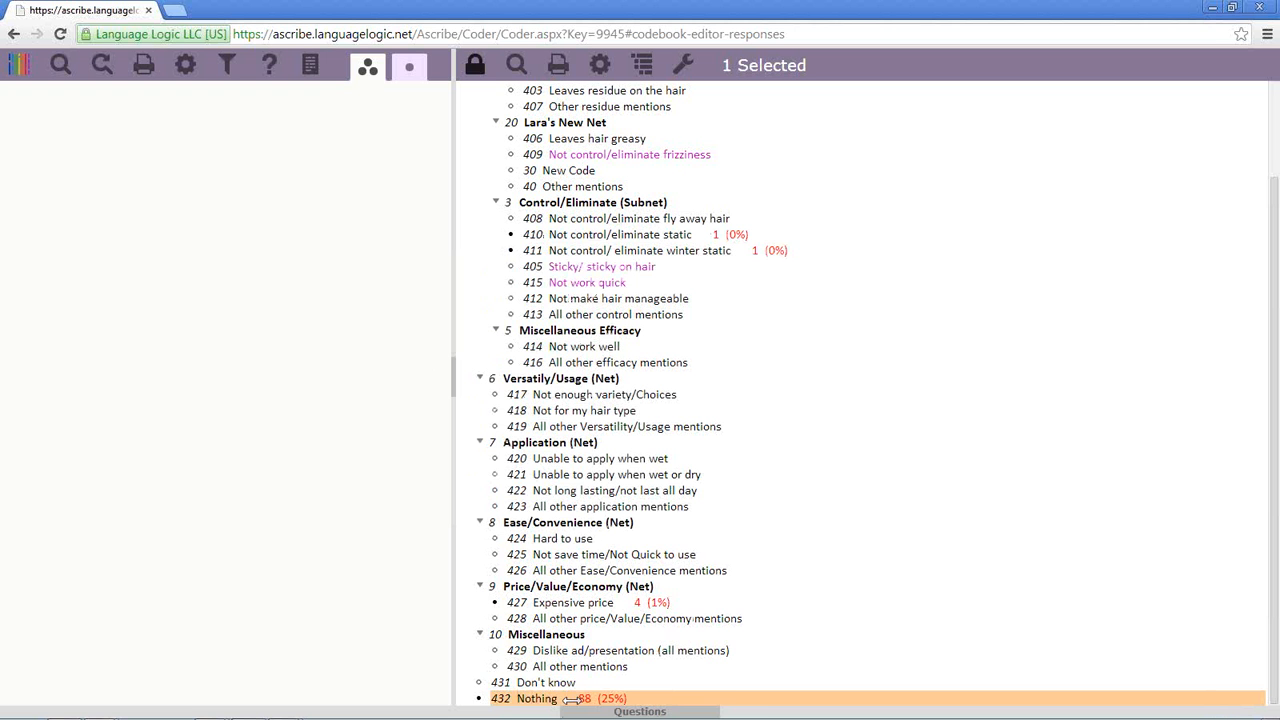
{"action": "right_click", "coordinate": [572, 699]}
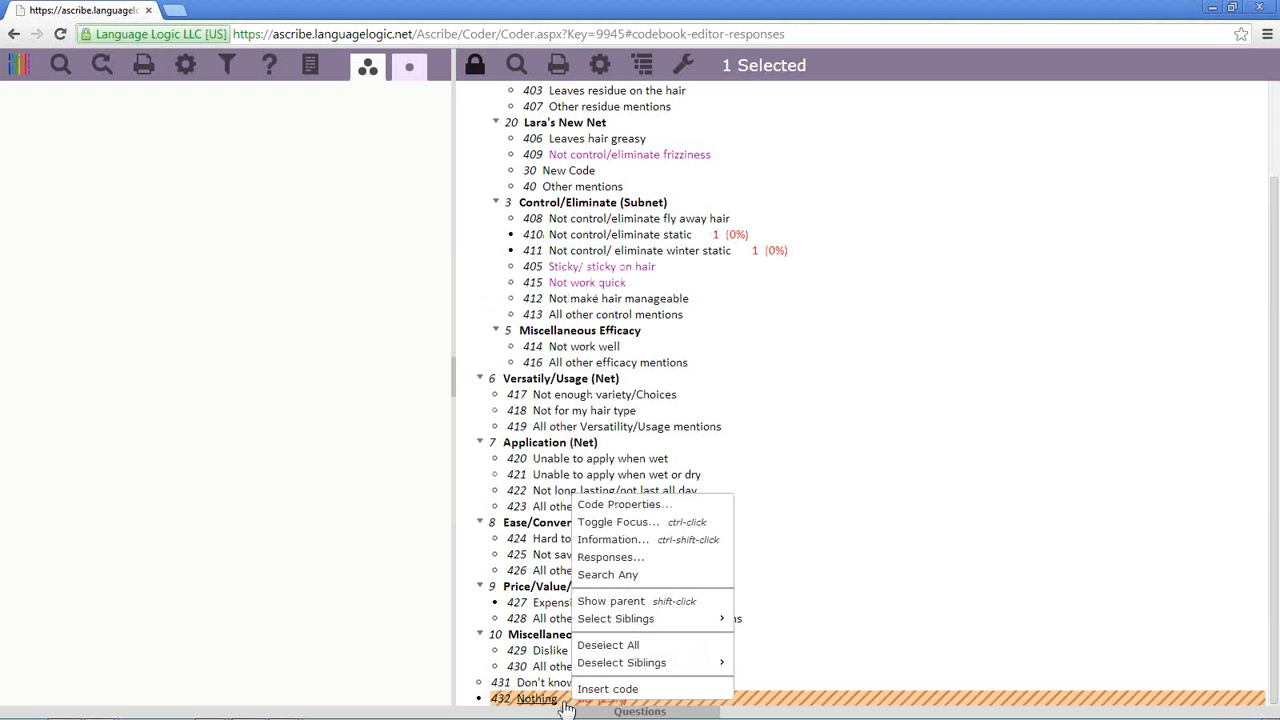
{"action": "left_click", "coordinate": [622, 575]}
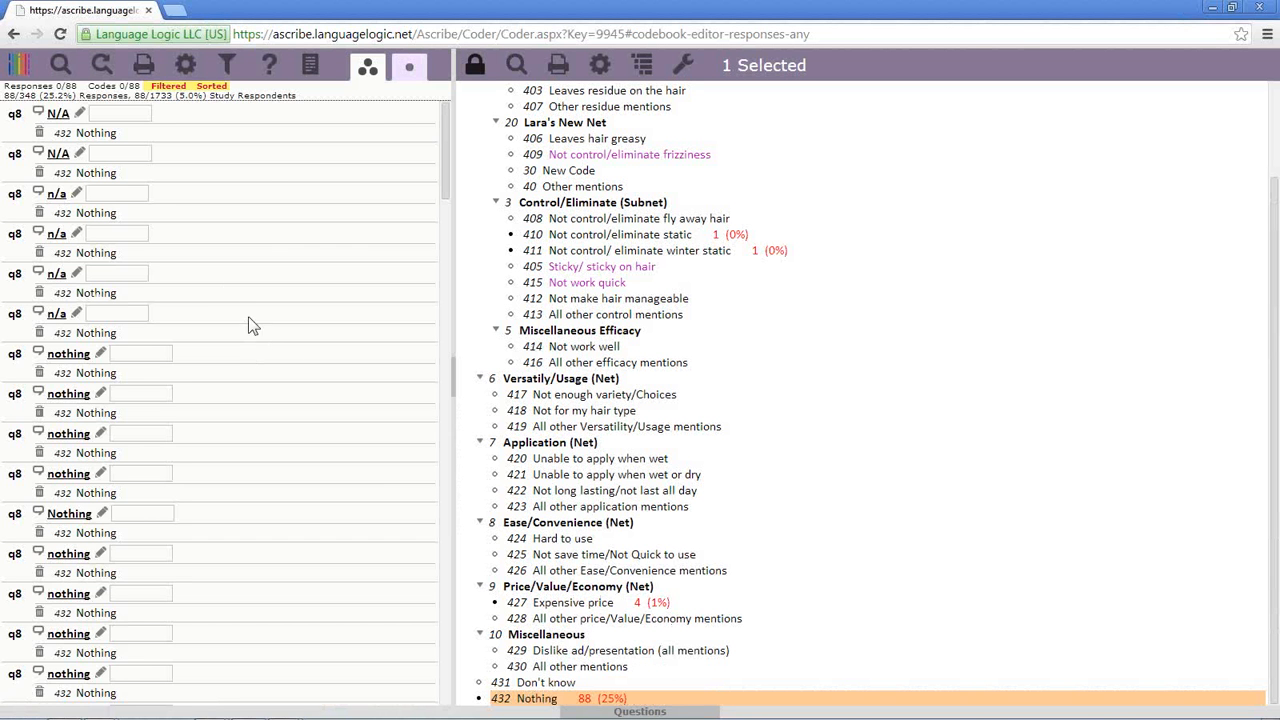
Select all the listed responses and all codes in the selected responses
{"action": "right_click", "coordinate": [174, 118]}
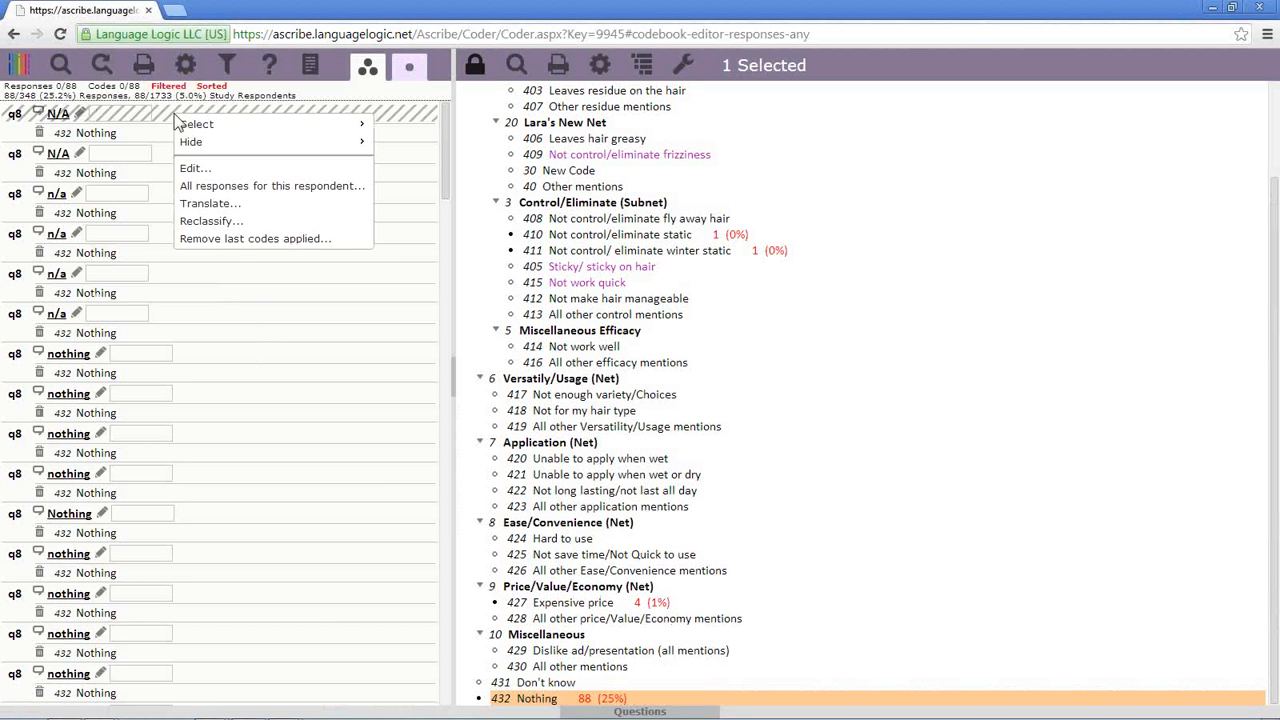
{"action": "mouse_move", "coordinate": [329, 127]}
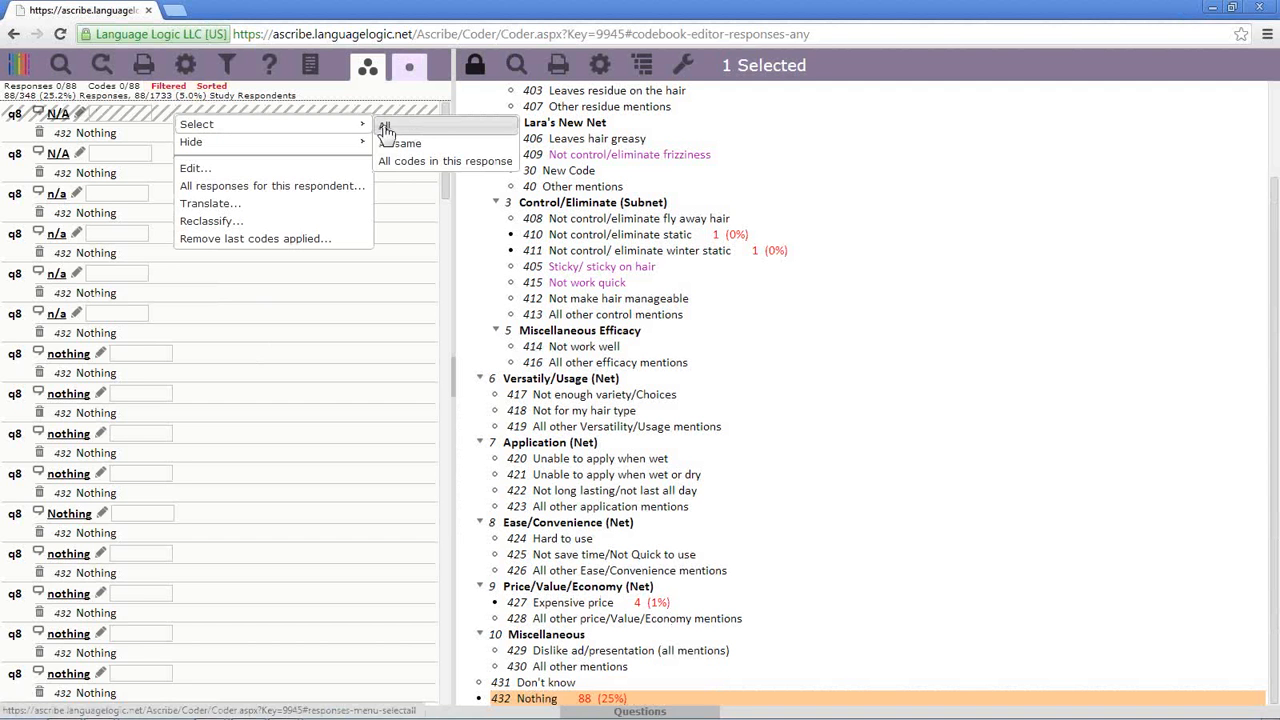
{"action": "left_click", "coordinate": [385, 128]}
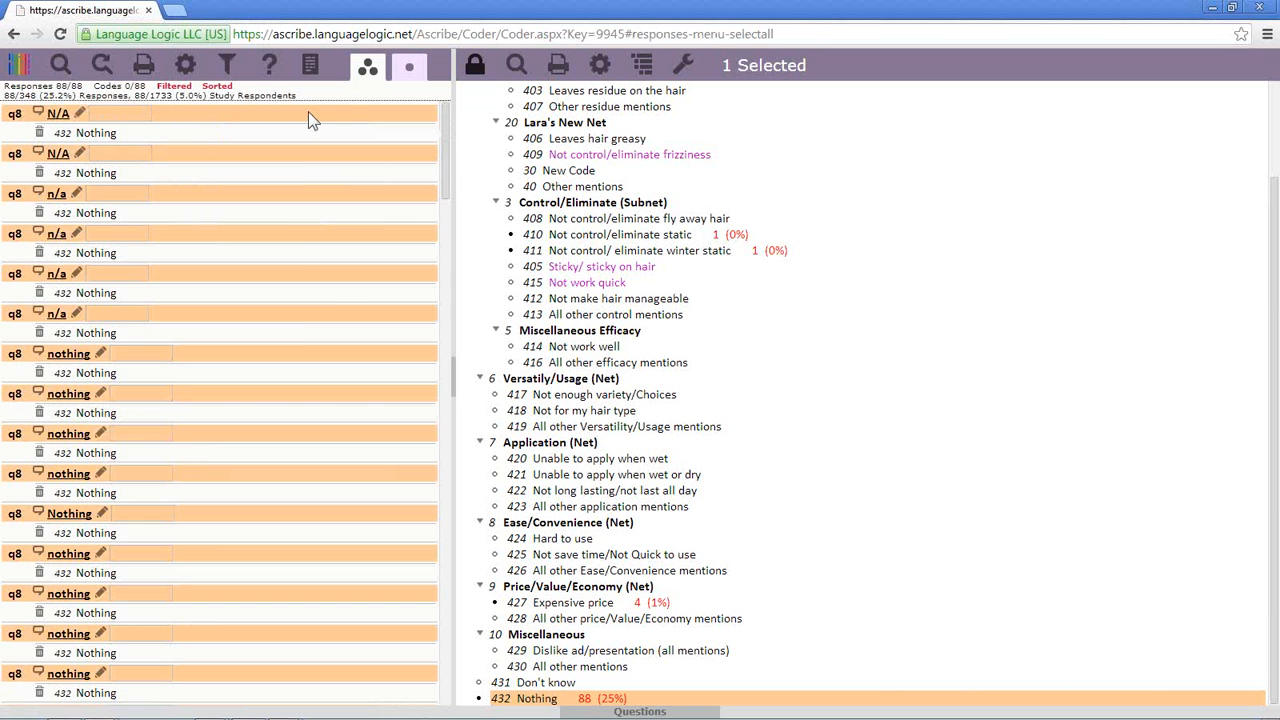
{"action": "right_click", "coordinate": [308, 111]}
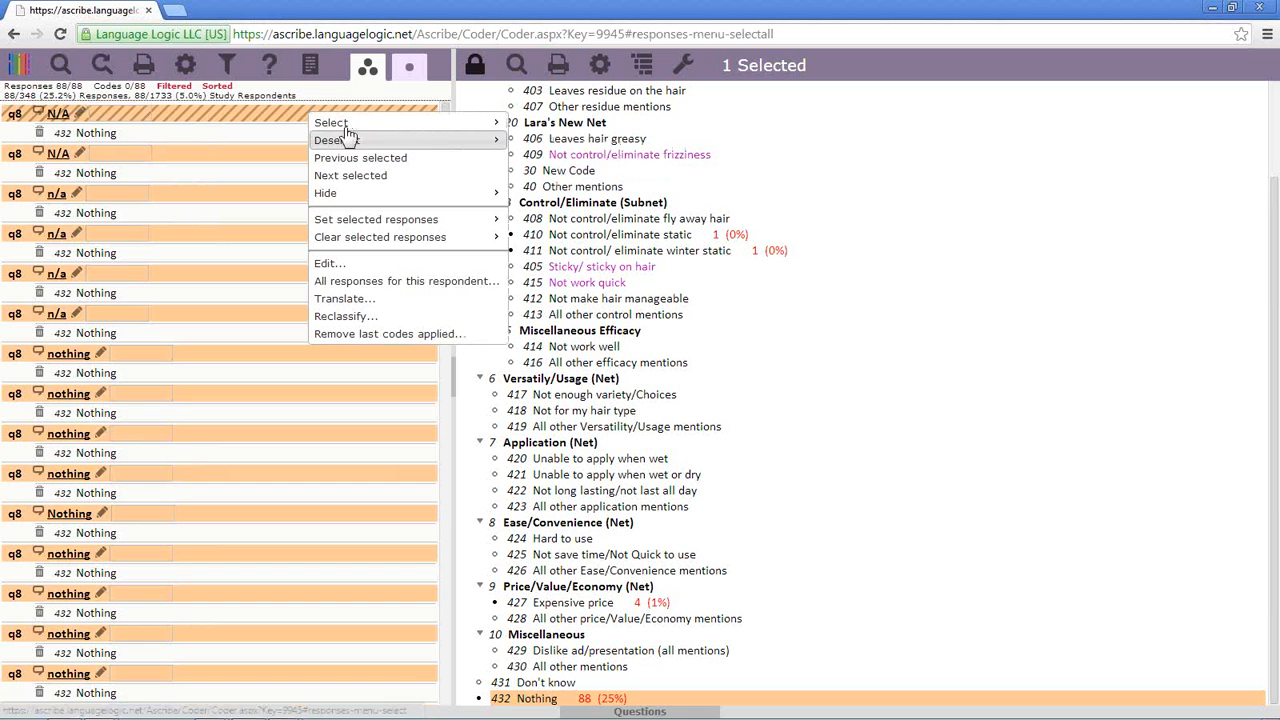
{"action": "mouse_move", "coordinate": [420, 126]}
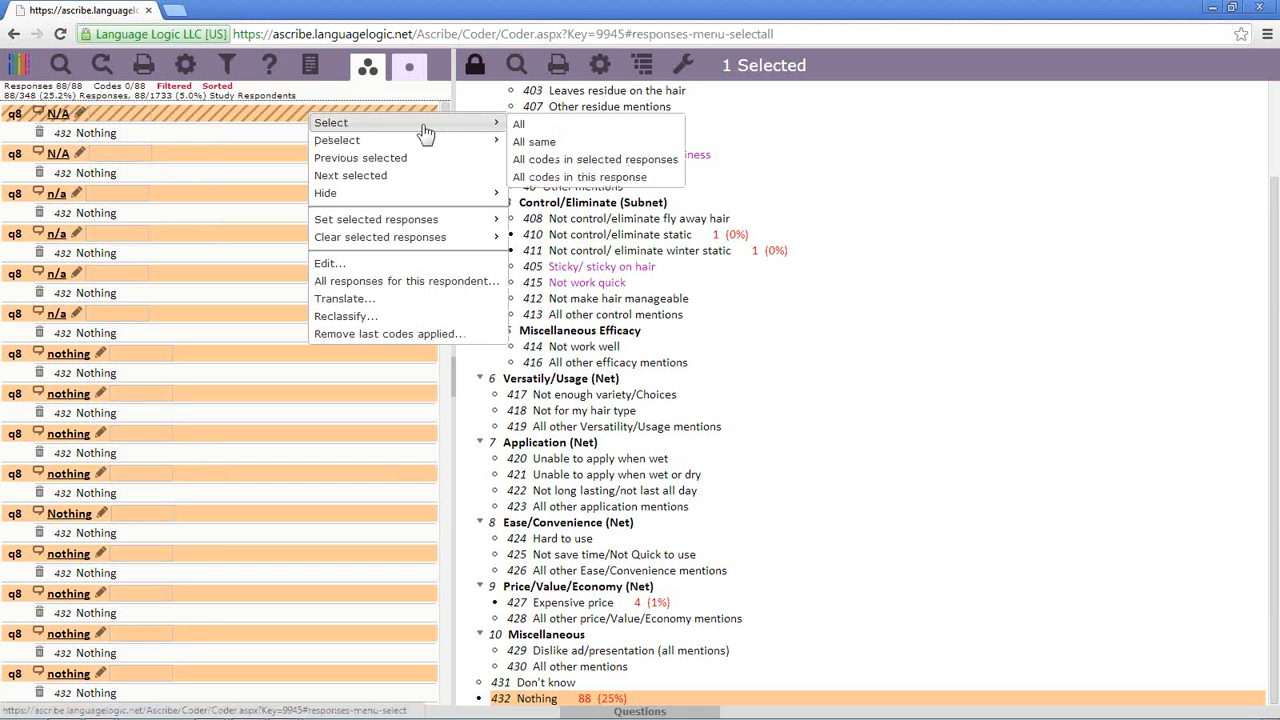
{"action": "left_click", "coordinate": [568, 160]}
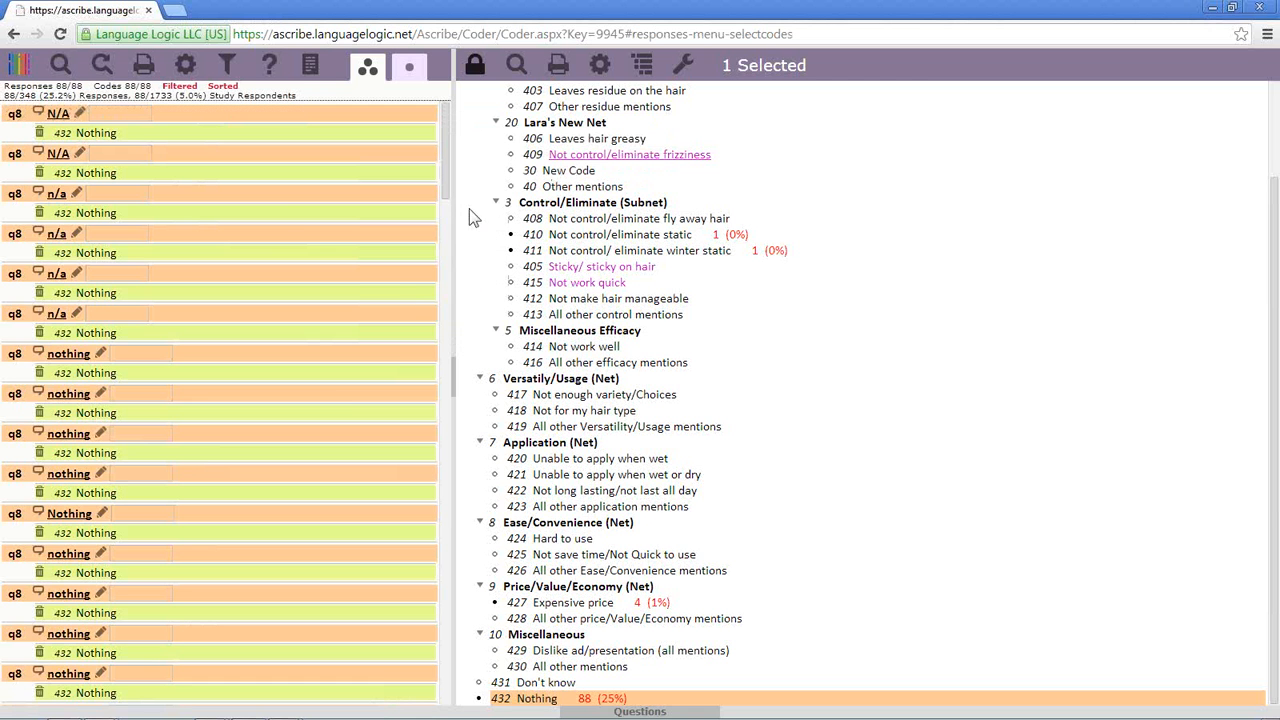
{"action": "right_click", "coordinate": [296, 135]}
{"action": "mouse_move", "coordinate": [396, 256]}
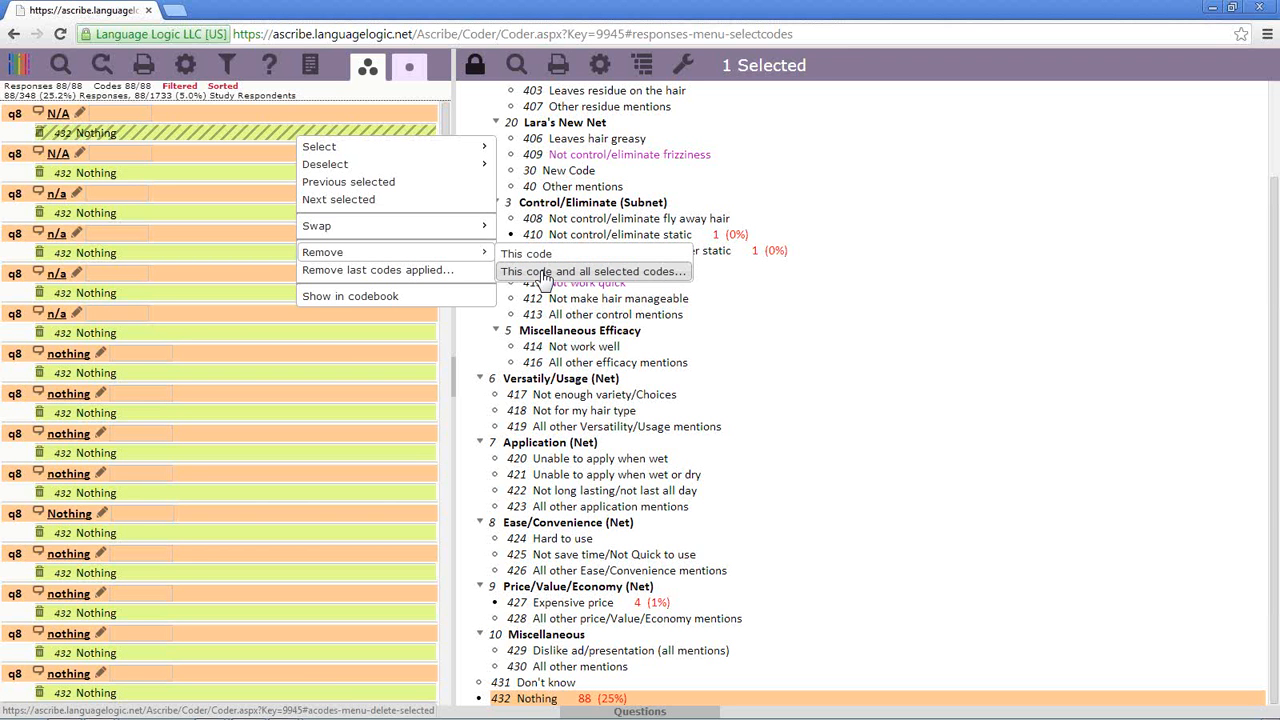
{"action": "left_click", "coordinate": [473, 100]}
{"action": "mouse_move", "coordinate": [446, 129]}
{"action": "left_mouse_down"}
{"action": "mouse_move", "coordinate": [437, 700]}
{"action": "mouse_move", "coordinate": [421, 124]}
{"action": "left_mouse_up"}
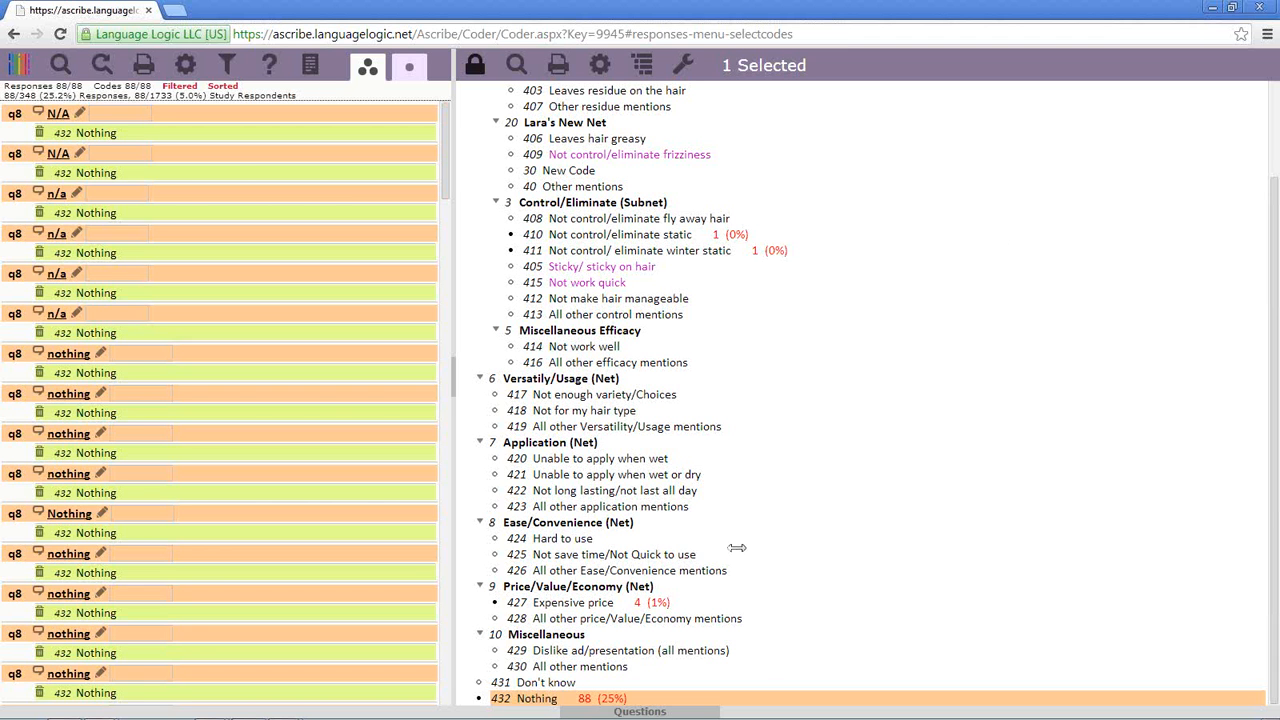
Deselect code 432 Nothing and look through its responses to the end of the list
{"action": "right_click", "coordinate": [557, 705]}
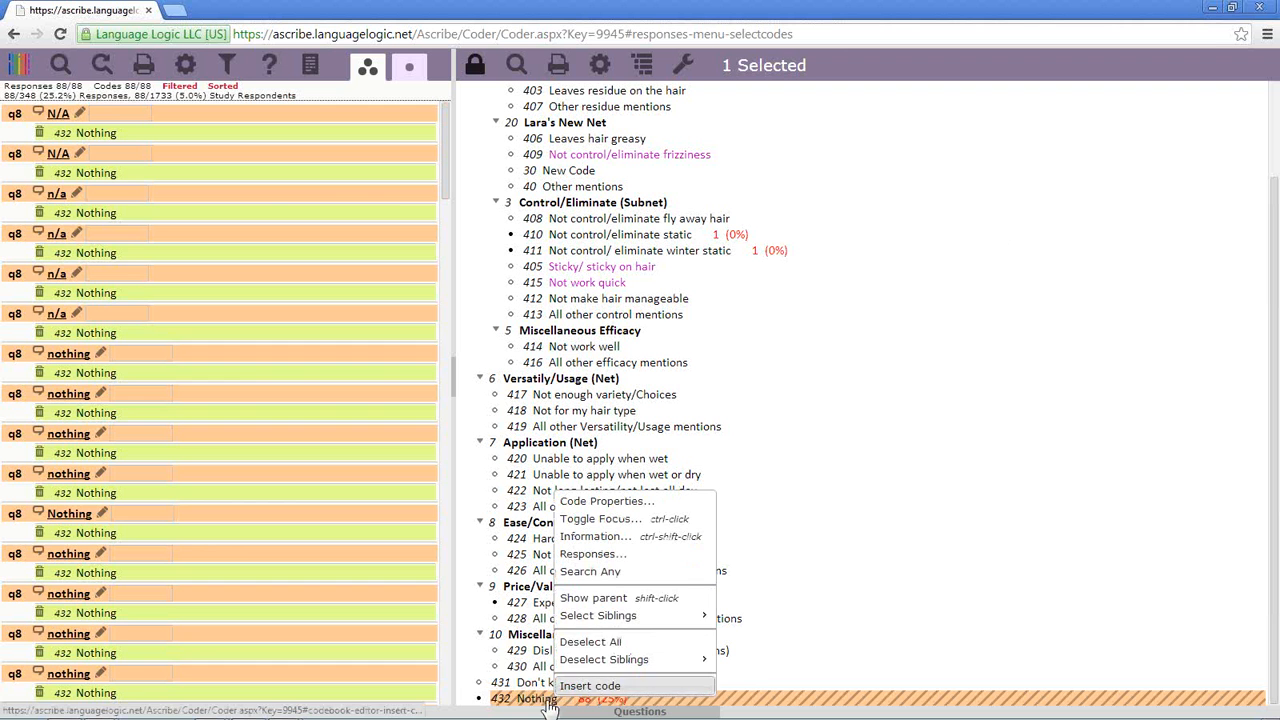
{"action": "left_click", "coordinate": [751, 696]}
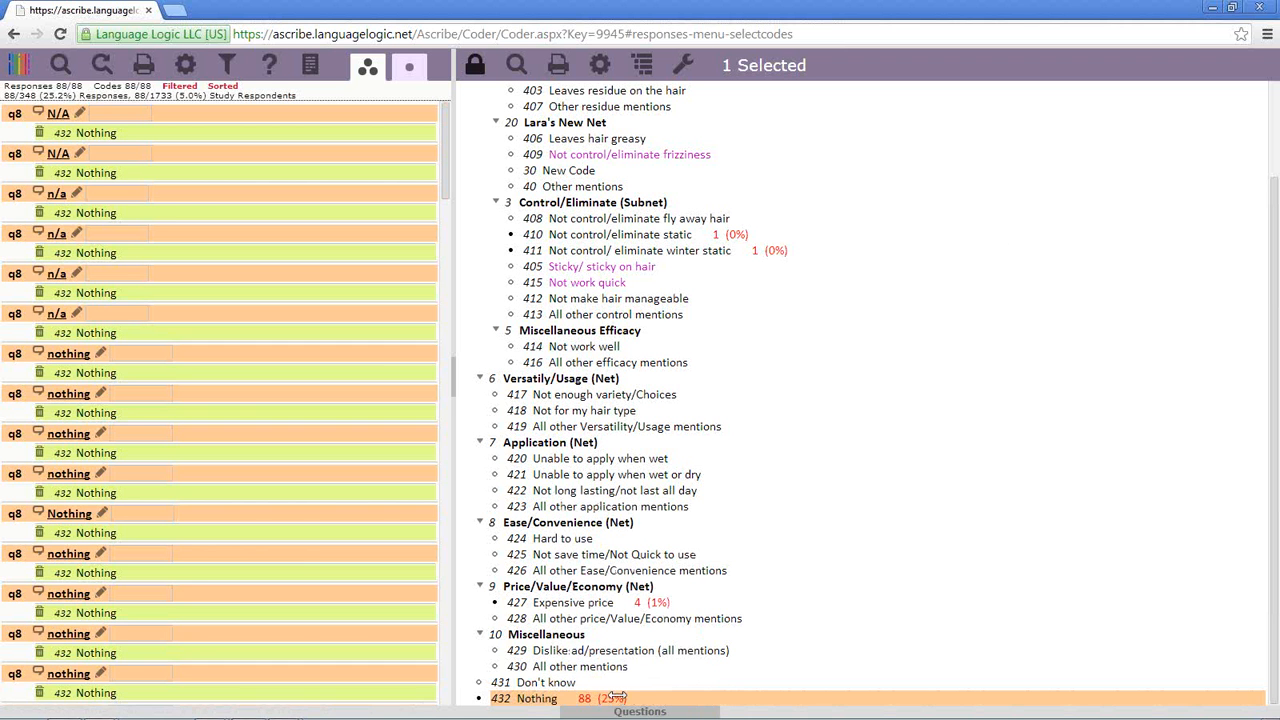
{"action": "left_click", "coordinate": [556, 701]}
{"action": "right_click", "coordinate": [556, 701]}
{"action": "left_click", "coordinate": [612, 618]}
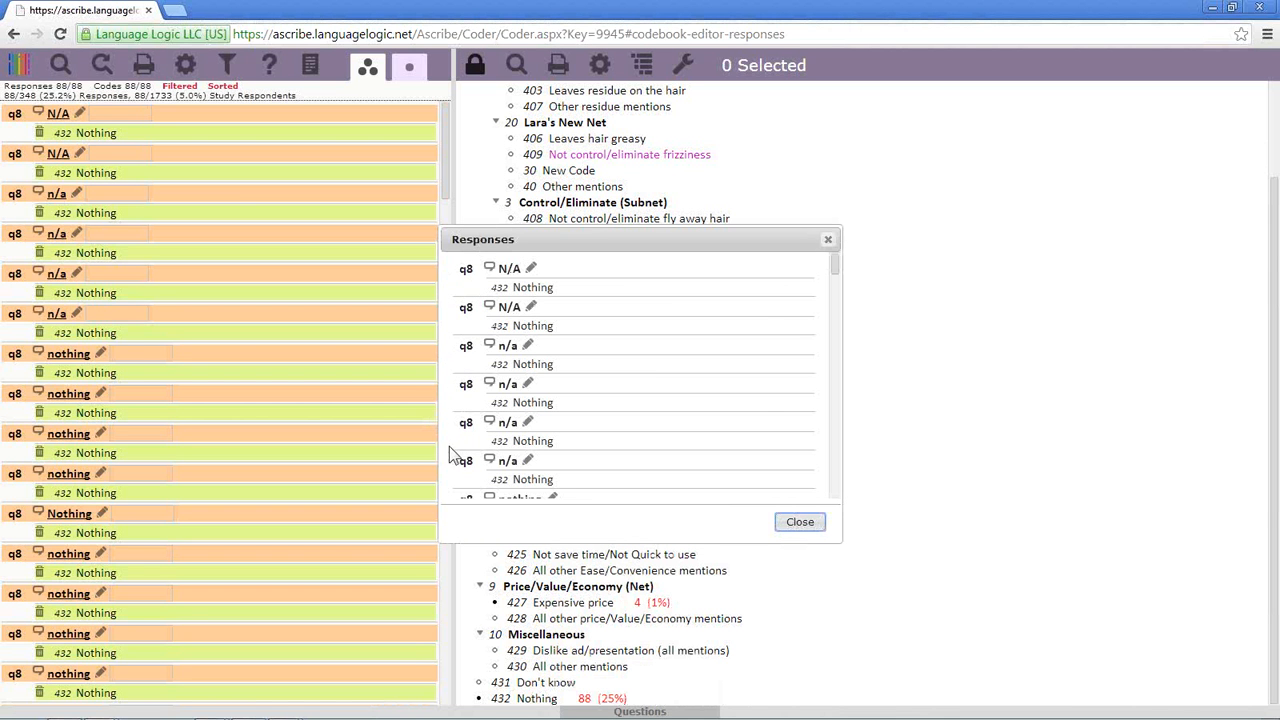
{"action": "left_click_drag", "start_coordinate": [836, 266], "coordinate": [835, 495]}
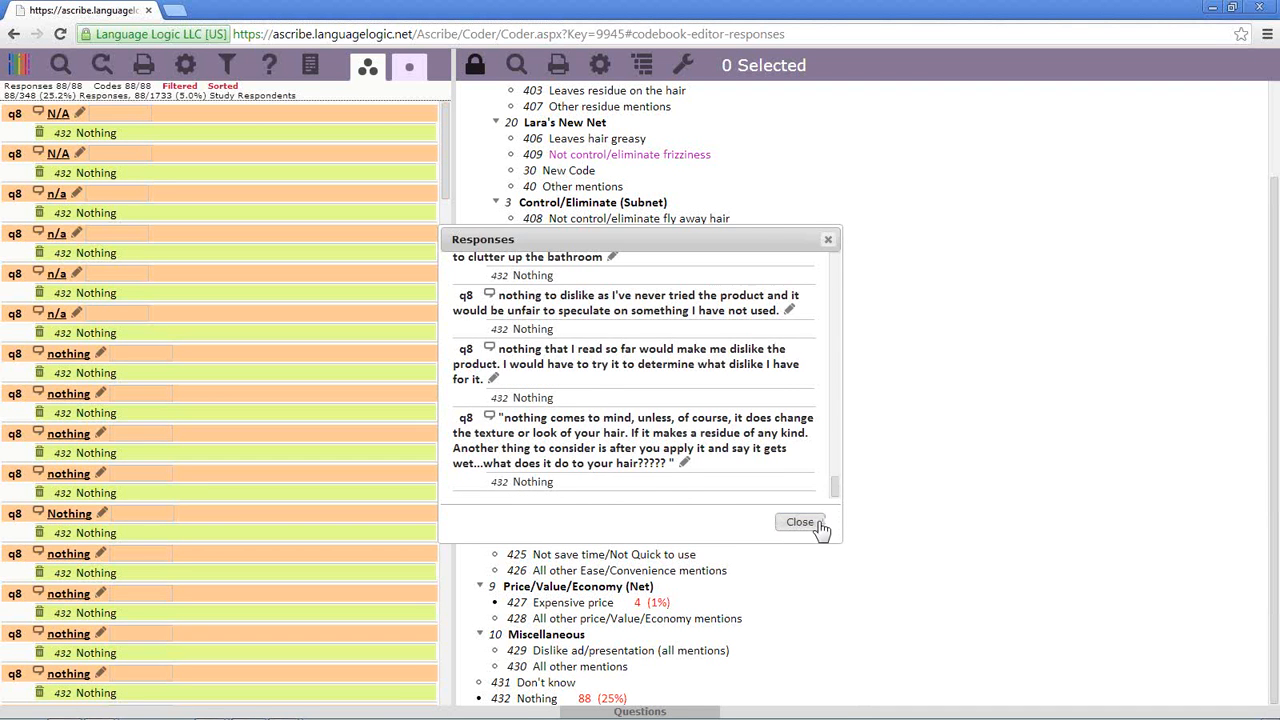
{"action": "left_click", "coordinate": [821, 522]}
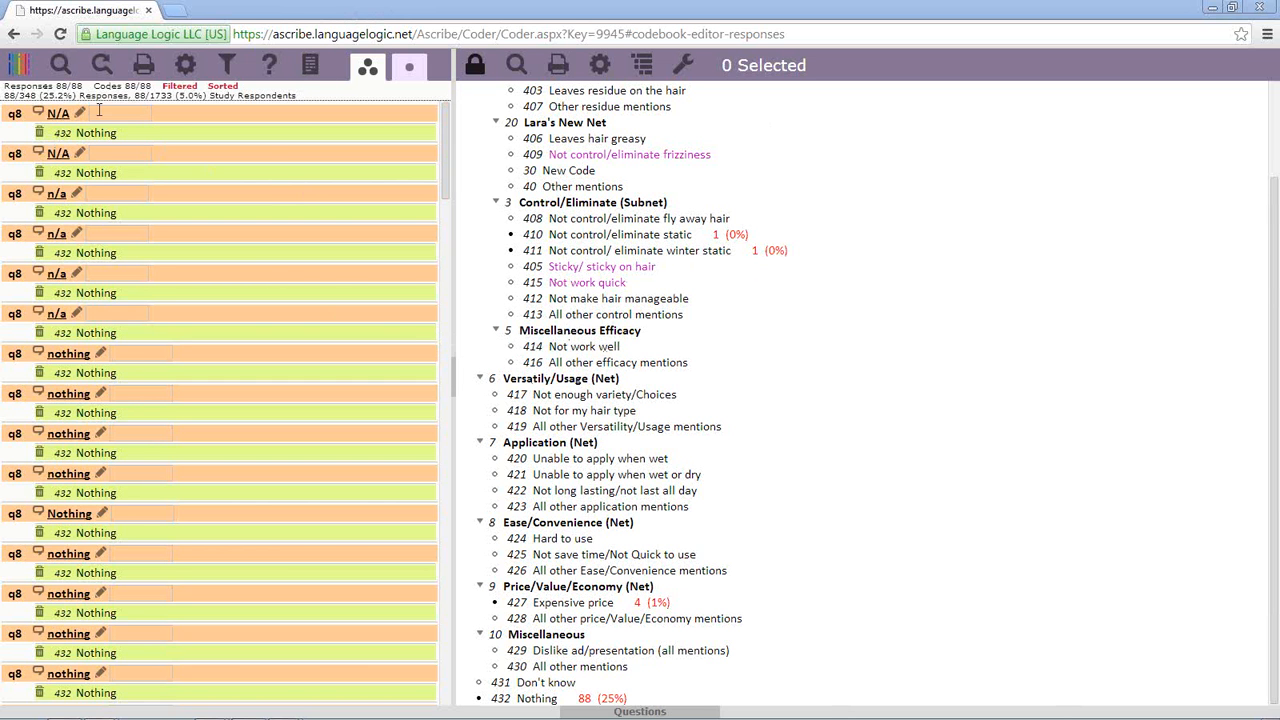
Leave the coding view and open the study's Questions page
{"action": "left_click", "coordinate": [16, 72]}
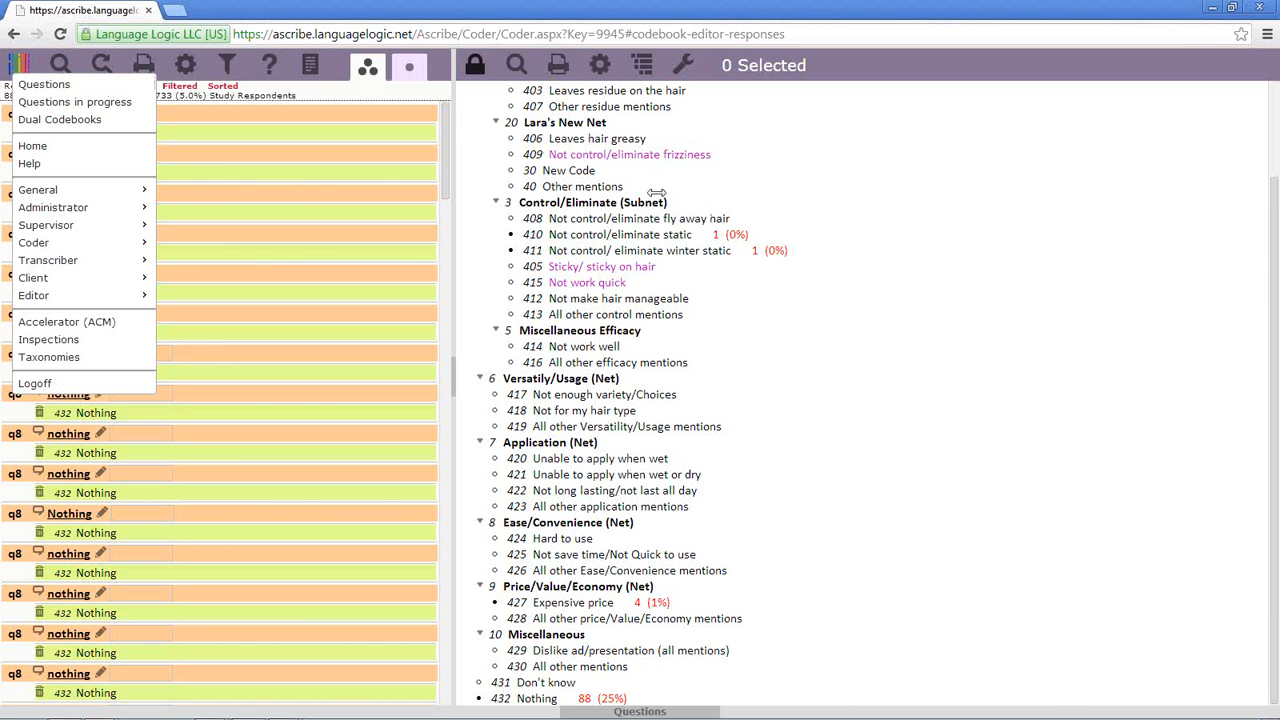
{"action": "left_click", "coordinate": [22, 86]}
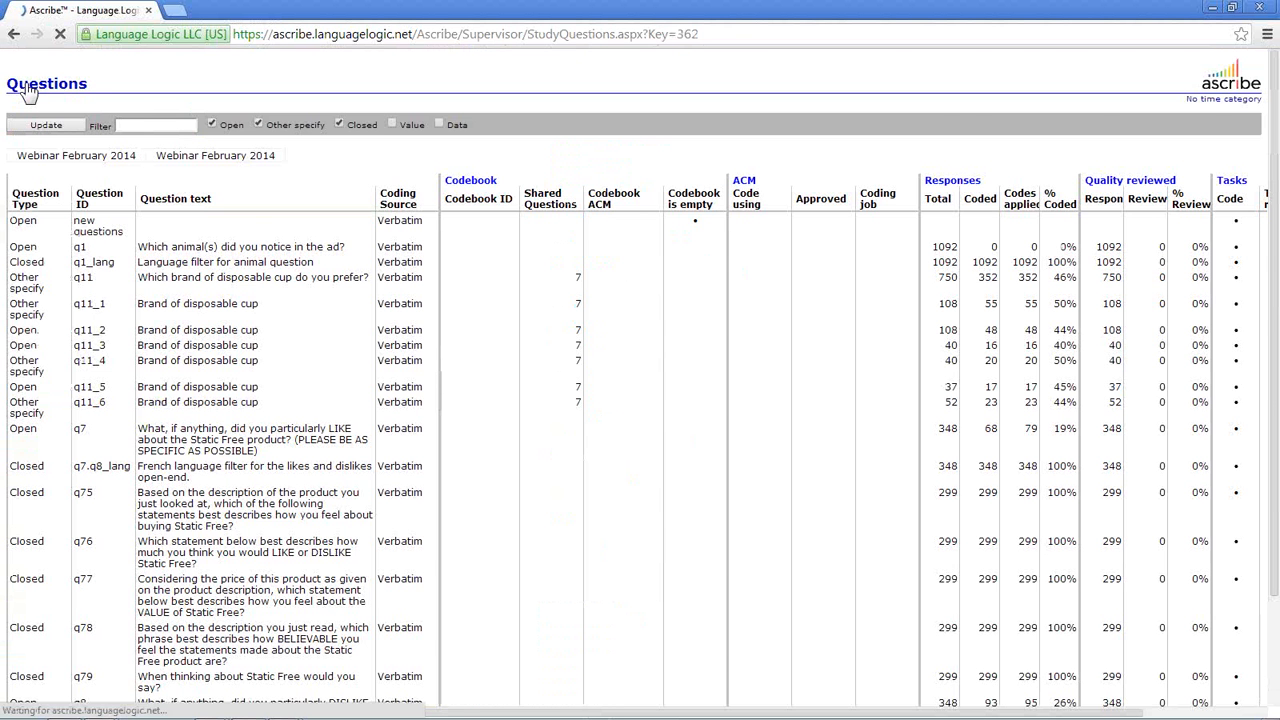
Open question q8 in the coder and run Search Any on code 402 All other appearance to hair mentions
{"action": "right_click", "coordinate": [365, 571]}
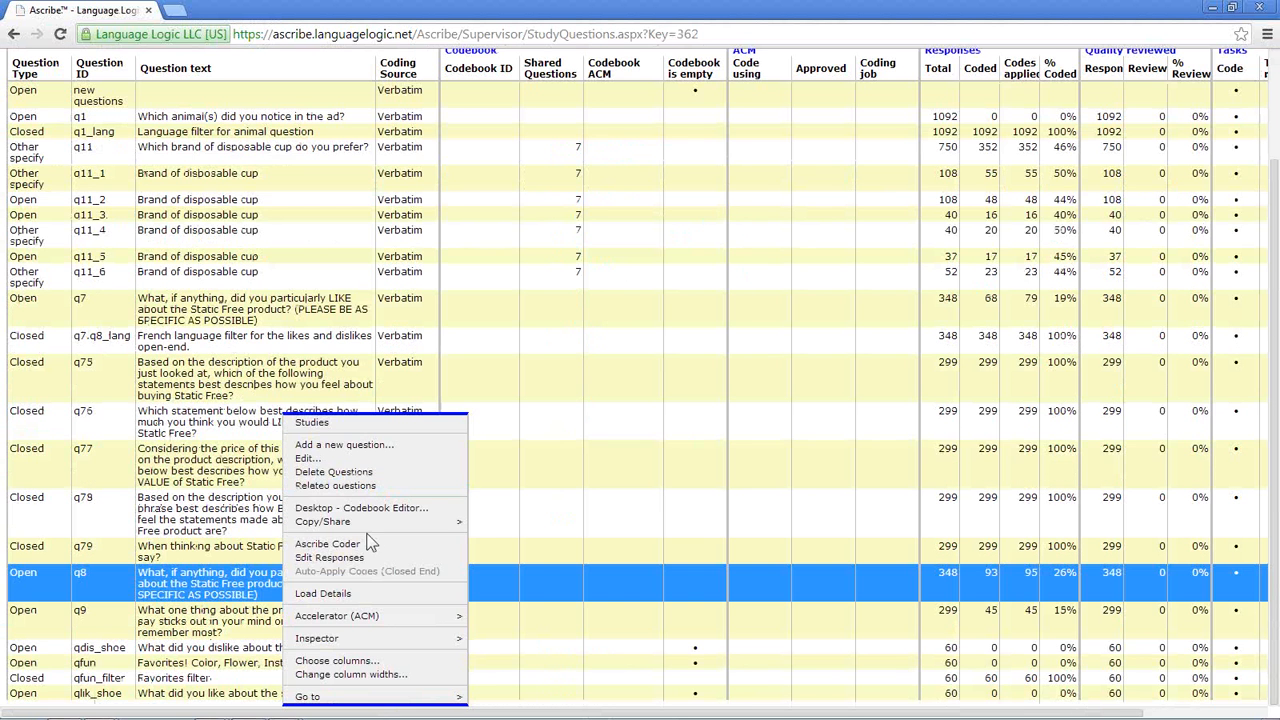
{"action": "left_click", "coordinate": [365, 540]}
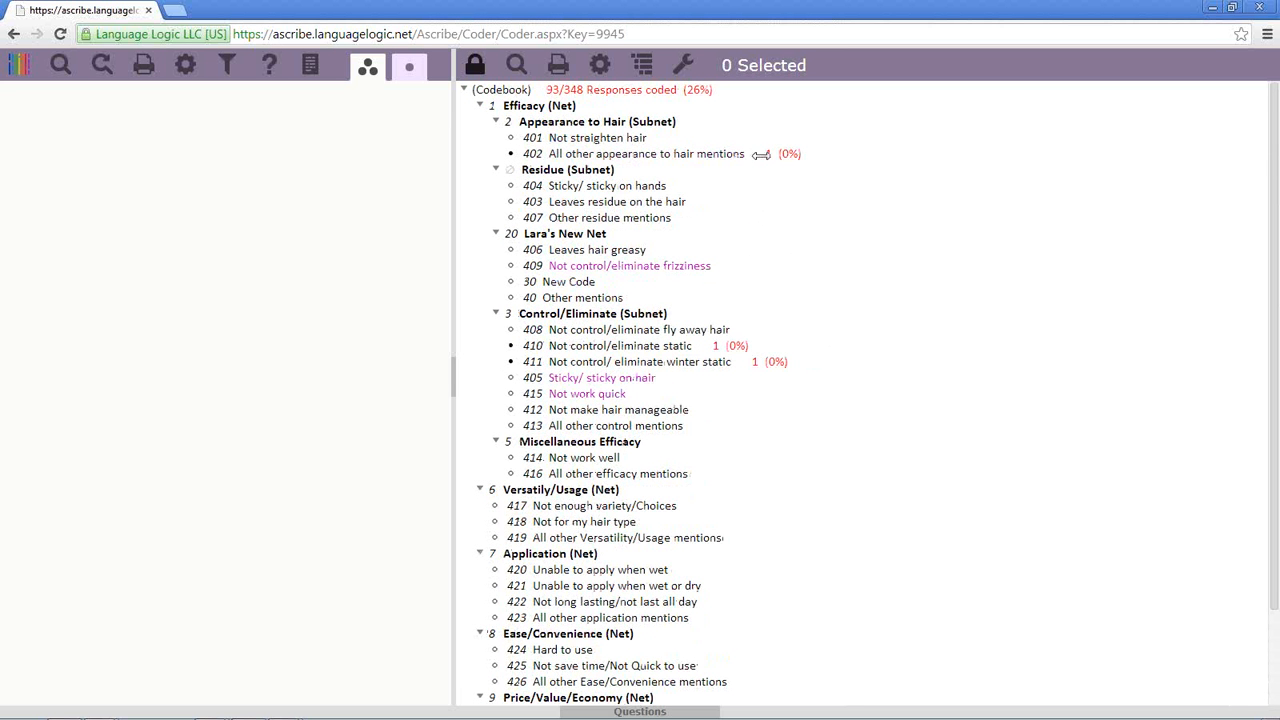
{"action": "left_click", "coordinate": [766, 154]}
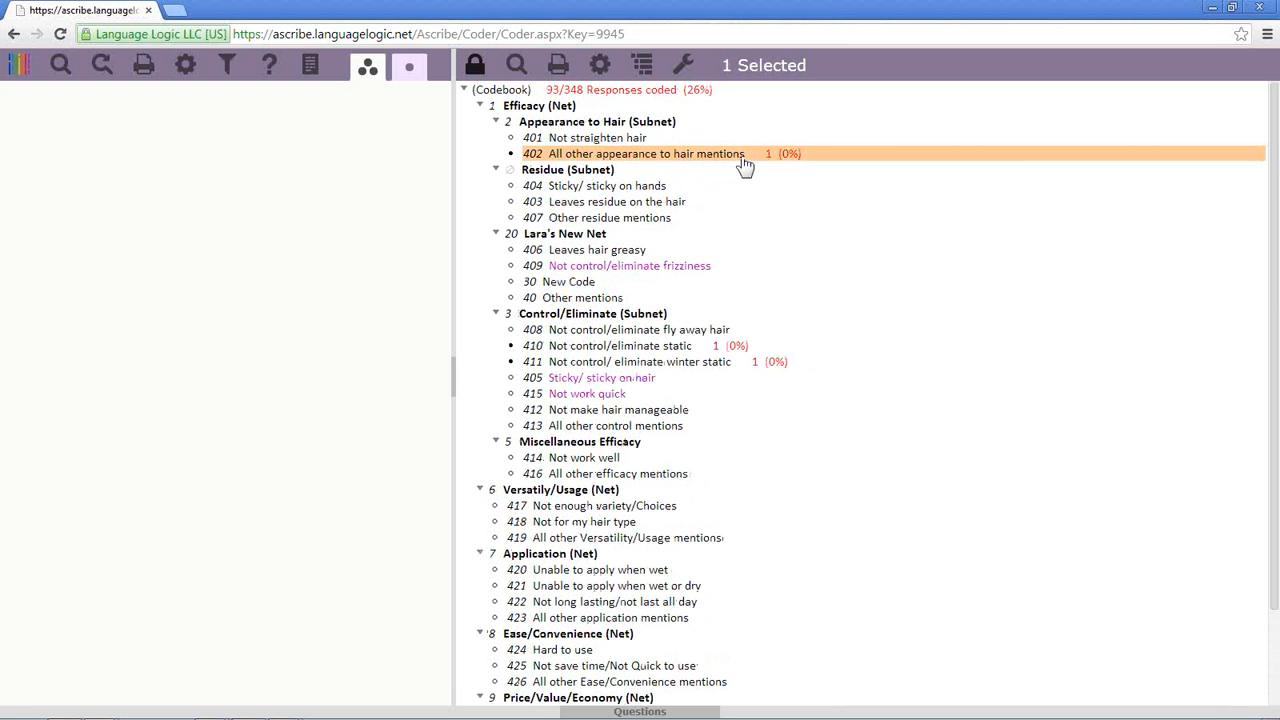
{"action": "right_click", "coordinate": [745, 163]}
{"action": "left_click", "coordinate": [776, 236]}
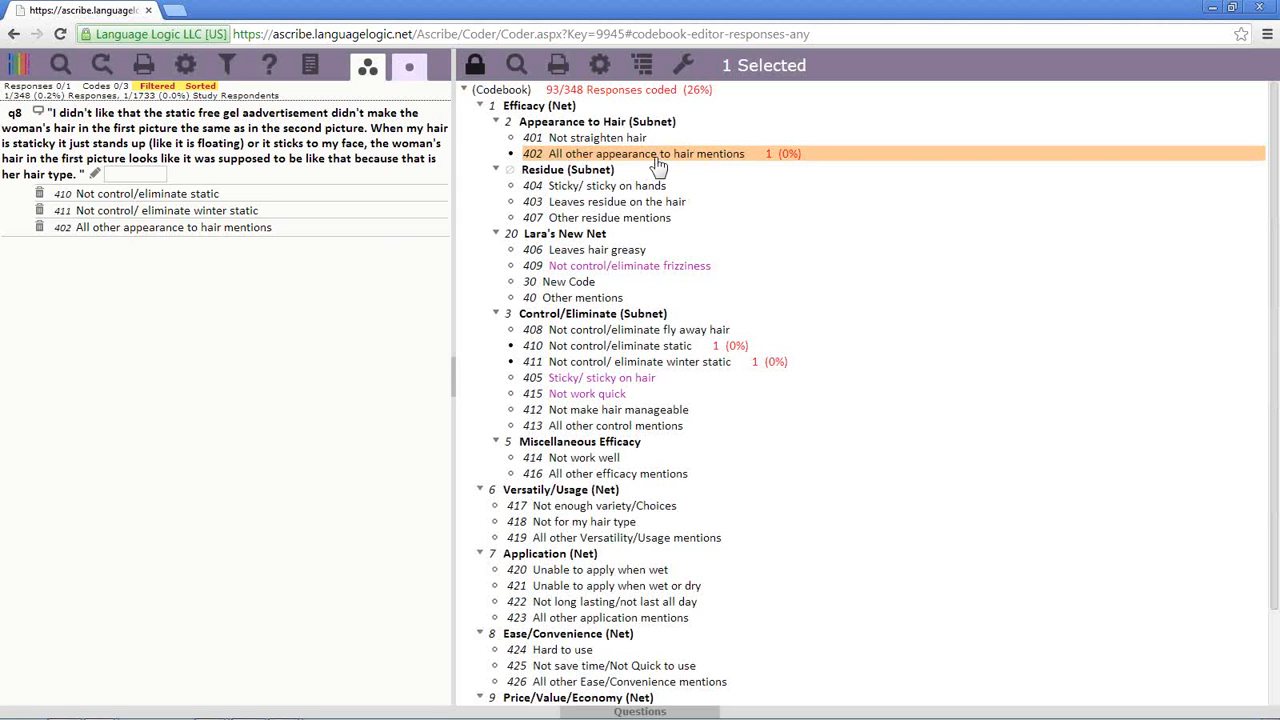
Deselect code 402, select code 427 Expensive price and run Search Any to list its responses
{"action": "left_click", "coordinate": [776, 157]}
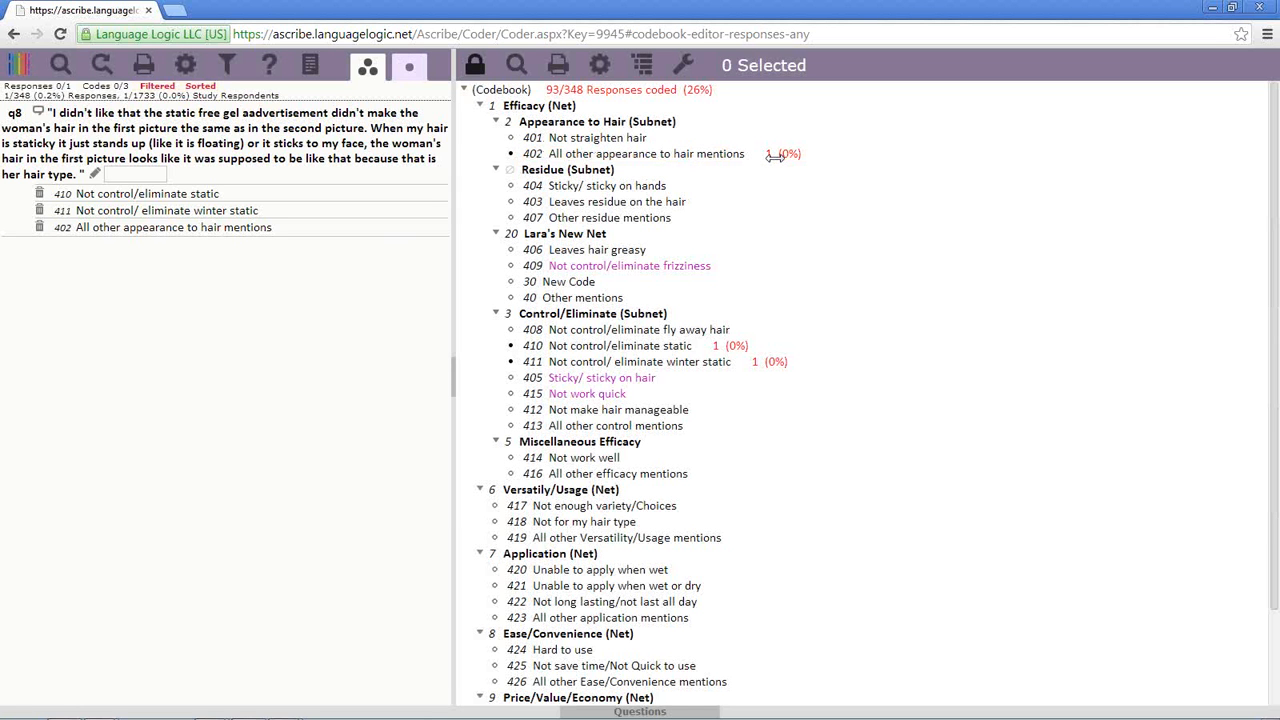
{"action": "scroll", "coordinate": [826, 404], "scroll_direction": "down", "scroll_amount": 2}
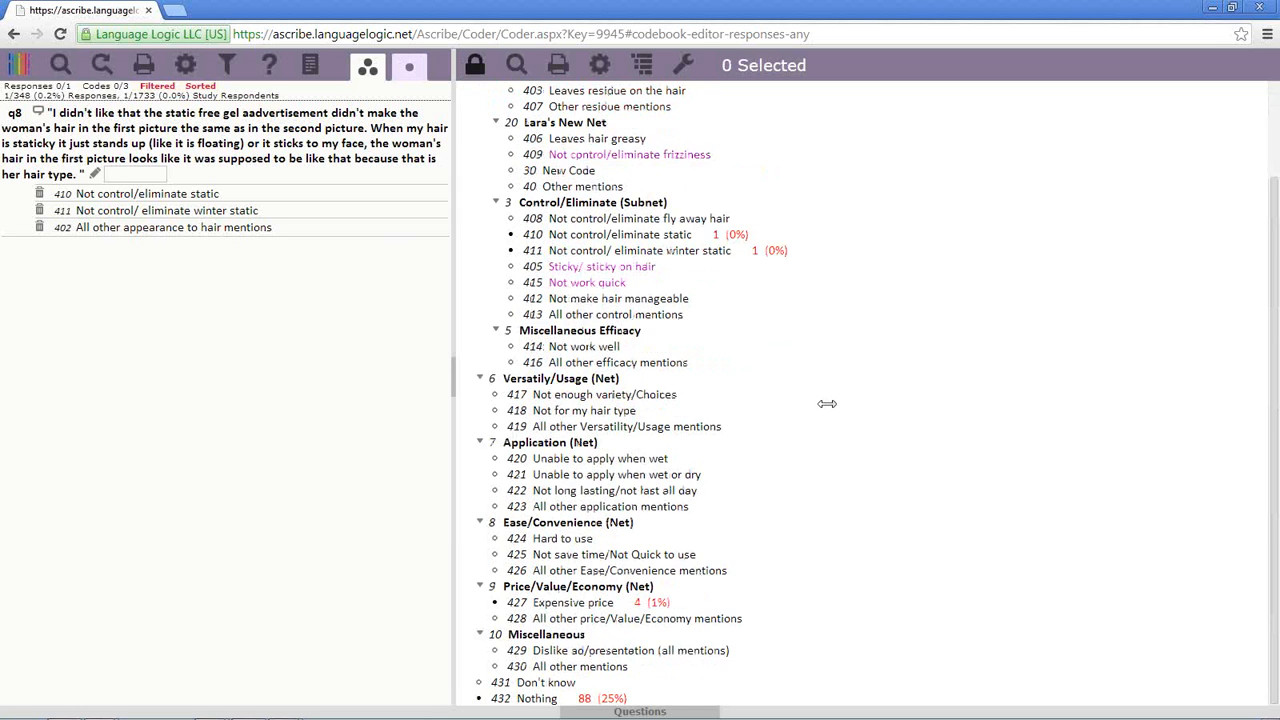
{"action": "left_click", "coordinate": [630, 602]}
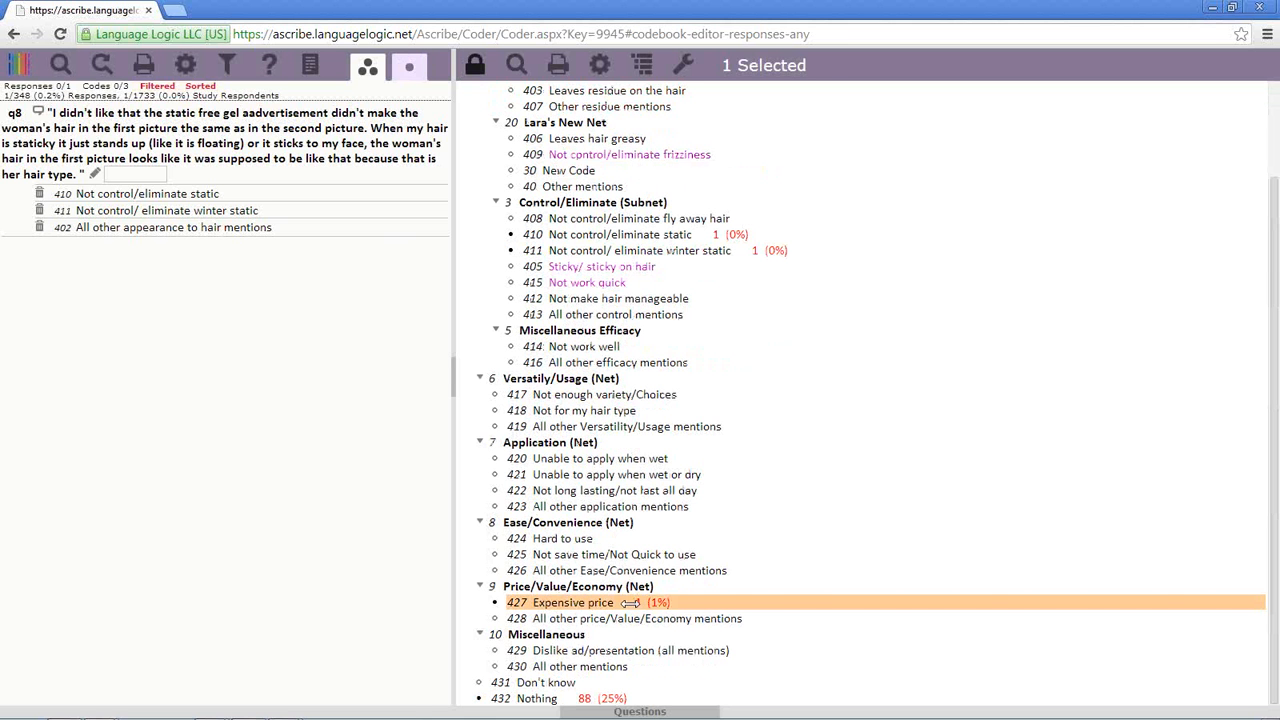
{"action": "right_click", "coordinate": [630, 602]}
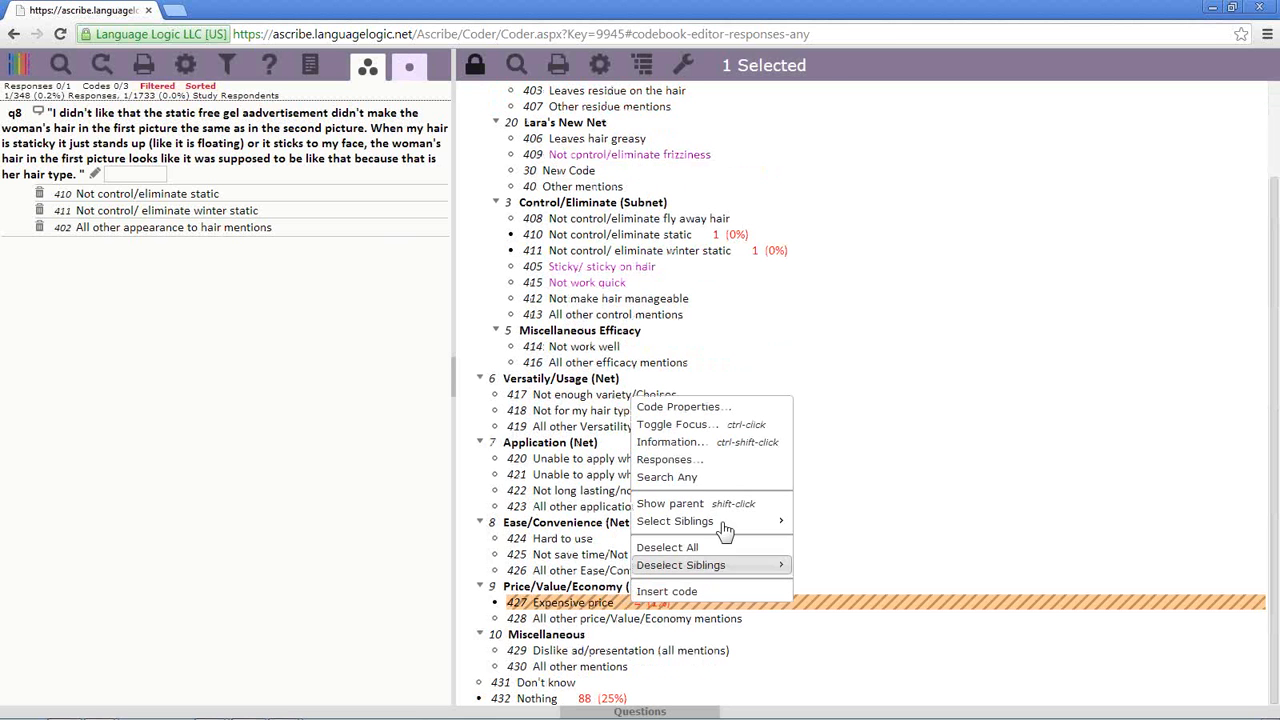
{"action": "left_click", "coordinate": [726, 477]}
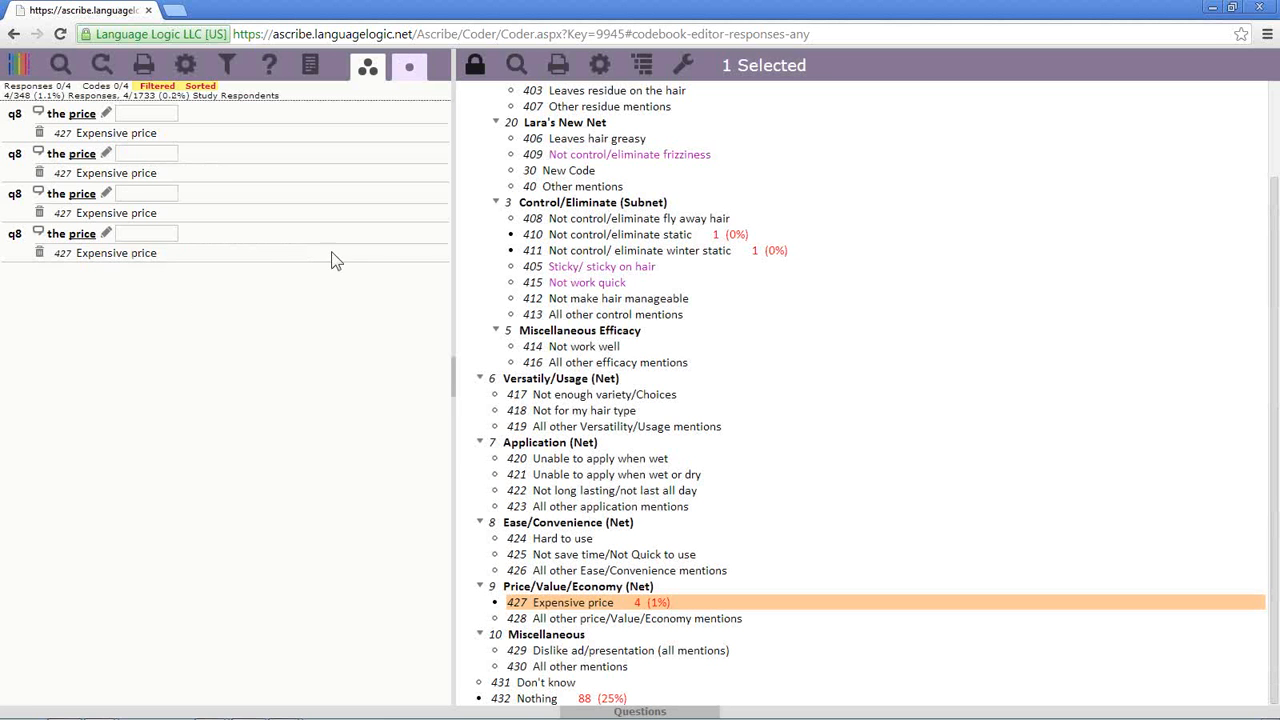
Apply code 402 All other appearance to hair mentions to the "the price" responses and remove it from them again
{"action": "scroll", "coordinate": [768, 284], "scroll_direction": "up", "scroll_amount": 2}
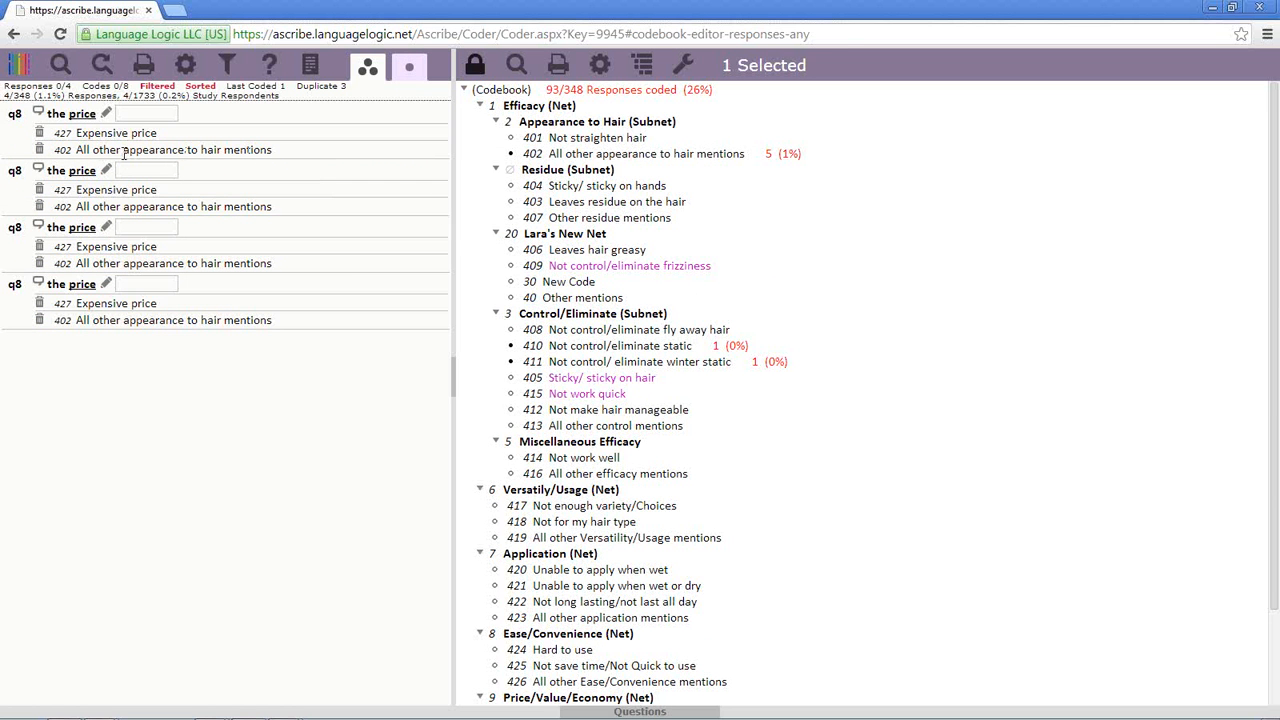
{"action": "left_click", "coordinate": [39, 149]}
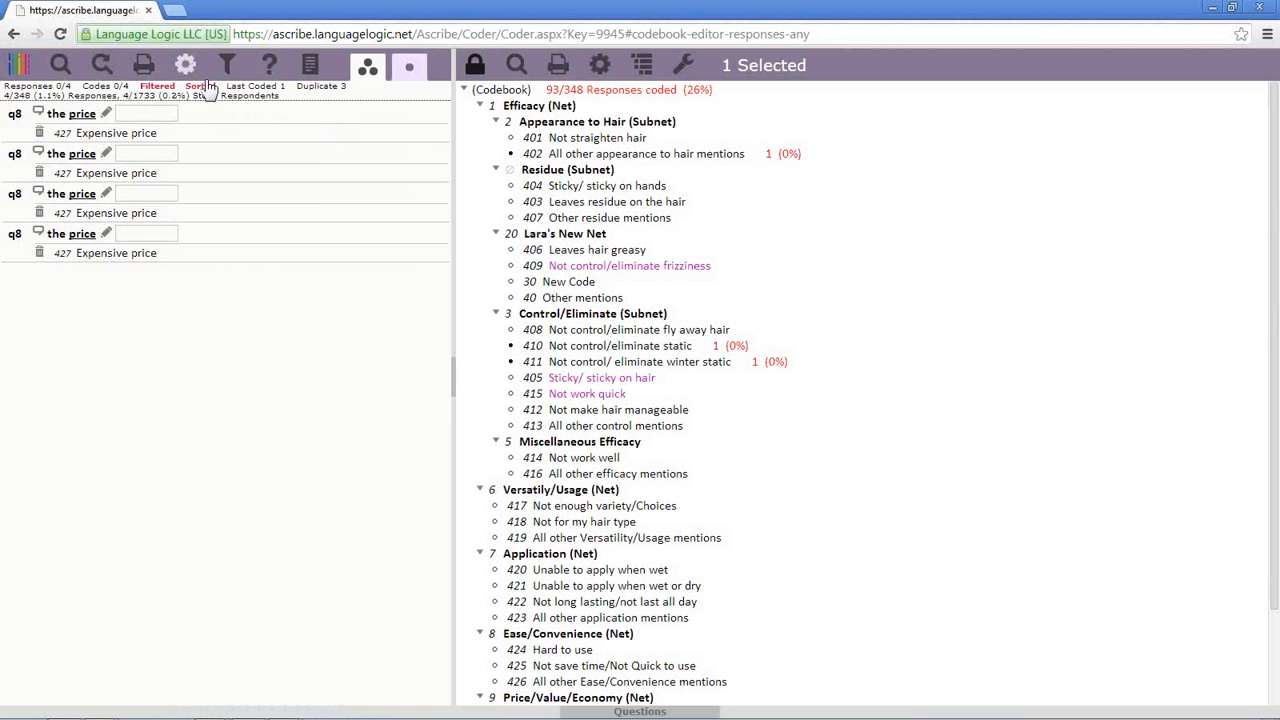
Search for uncoded responses only and apply codes 405 and 410 to "The visual was disgusting - the hair was tacky"
{"action": "left_click", "coordinate": [57, 68]}
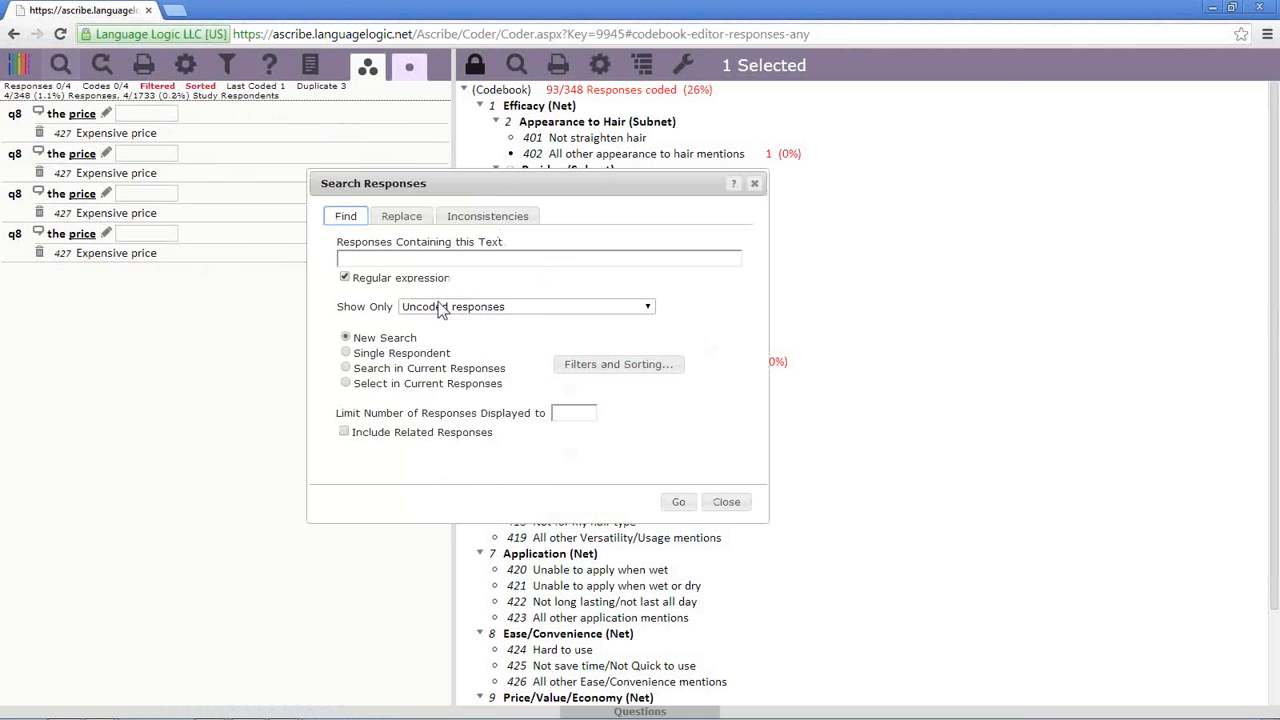
{"action": "left_click", "coordinate": [677, 503]}
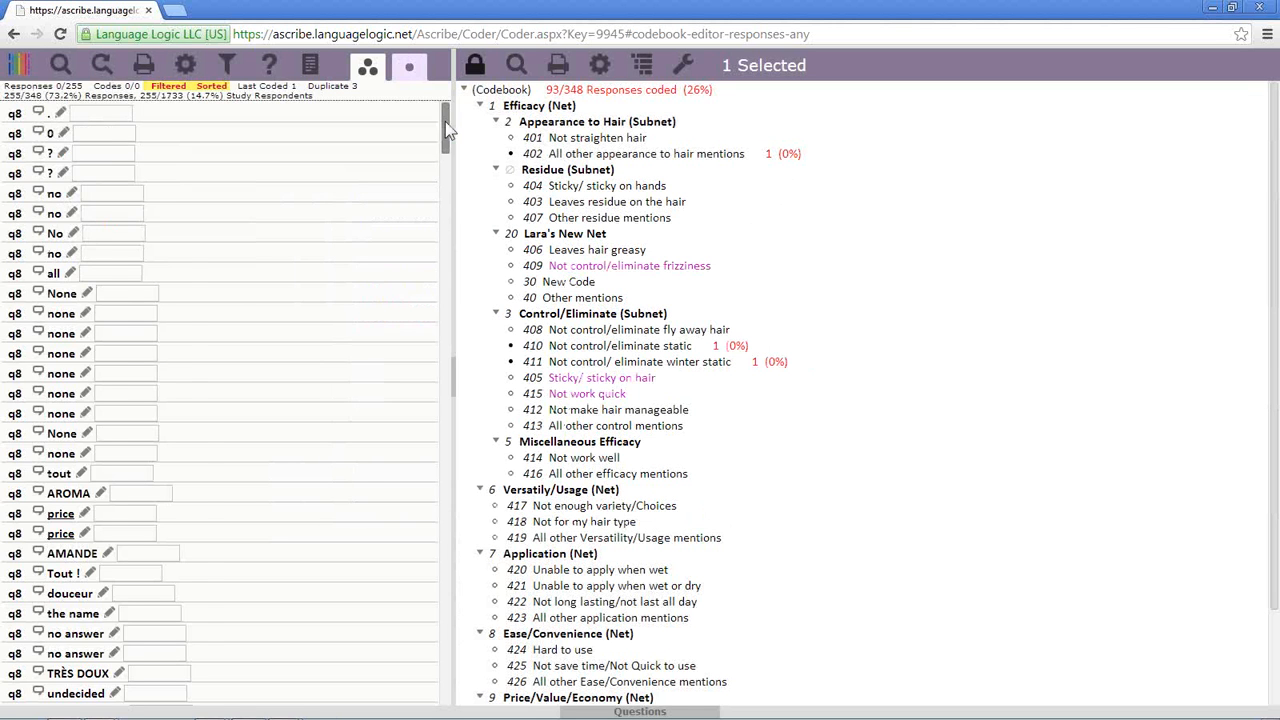
{"action": "left_click_drag", "start_coordinate": [445, 121], "coordinate": [447, 356]}
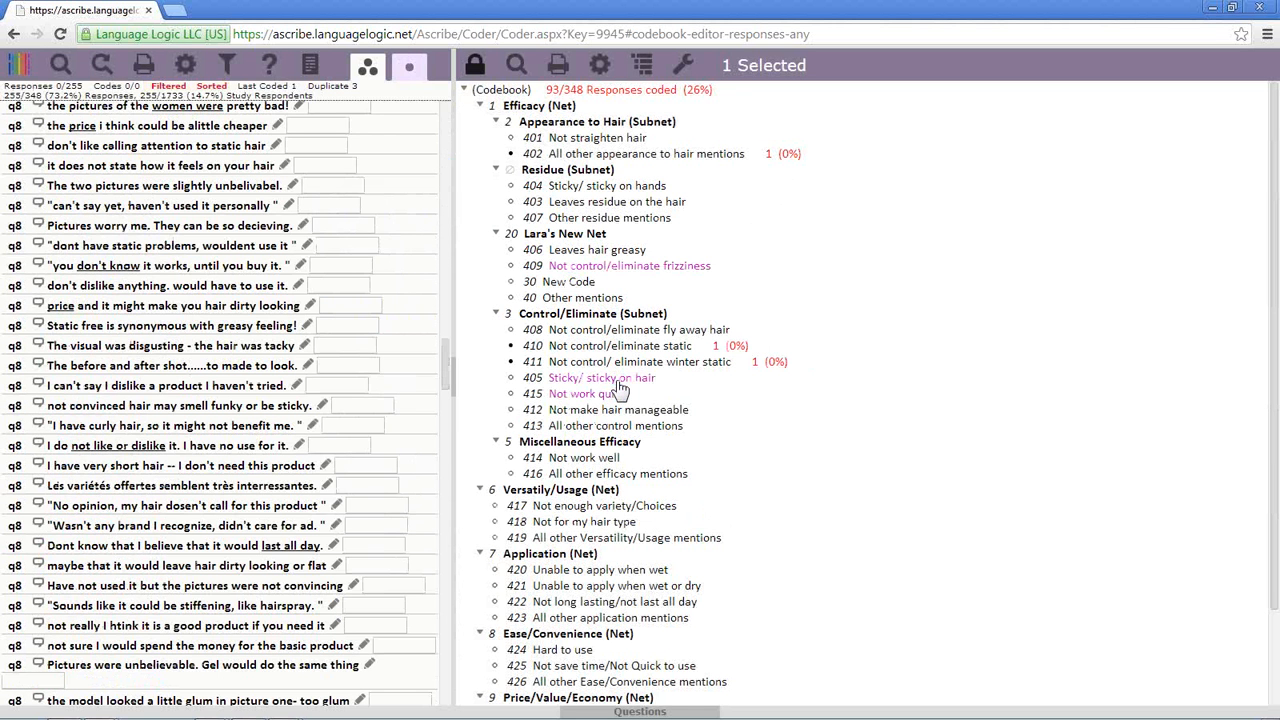
{"action": "left_click_drag", "start_coordinate": [605, 379], "coordinate": [388, 351]}
{"action": "left_click_drag", "start_coordinate": [622, 352], "coordinate": [335, 347]}
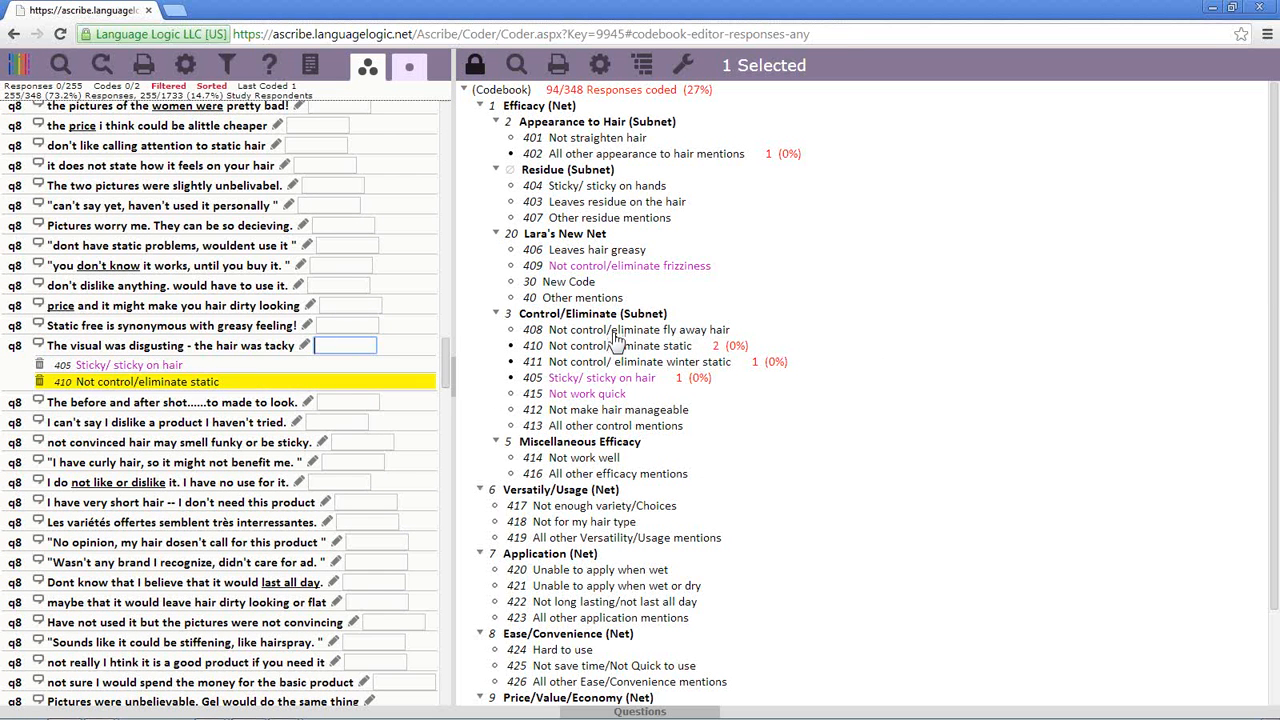
Apply code 410 to the "two pictures" and "how it feels on your hair" responses, and code 405 to the "applied to wet hair" response
{"action": "left_click_drag", "start_coordinate": [620, 346], "coordinate": [355, 185]}
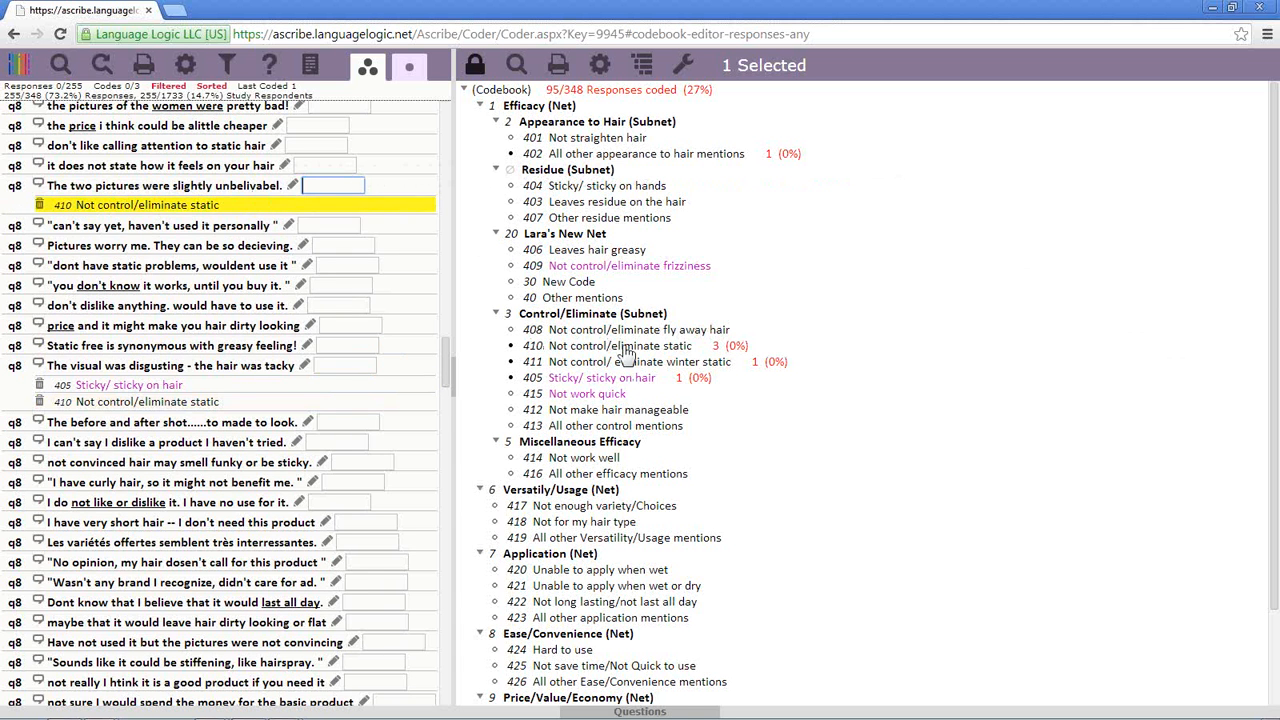
{"action": "left_click", "coordinate": [343, 168]}
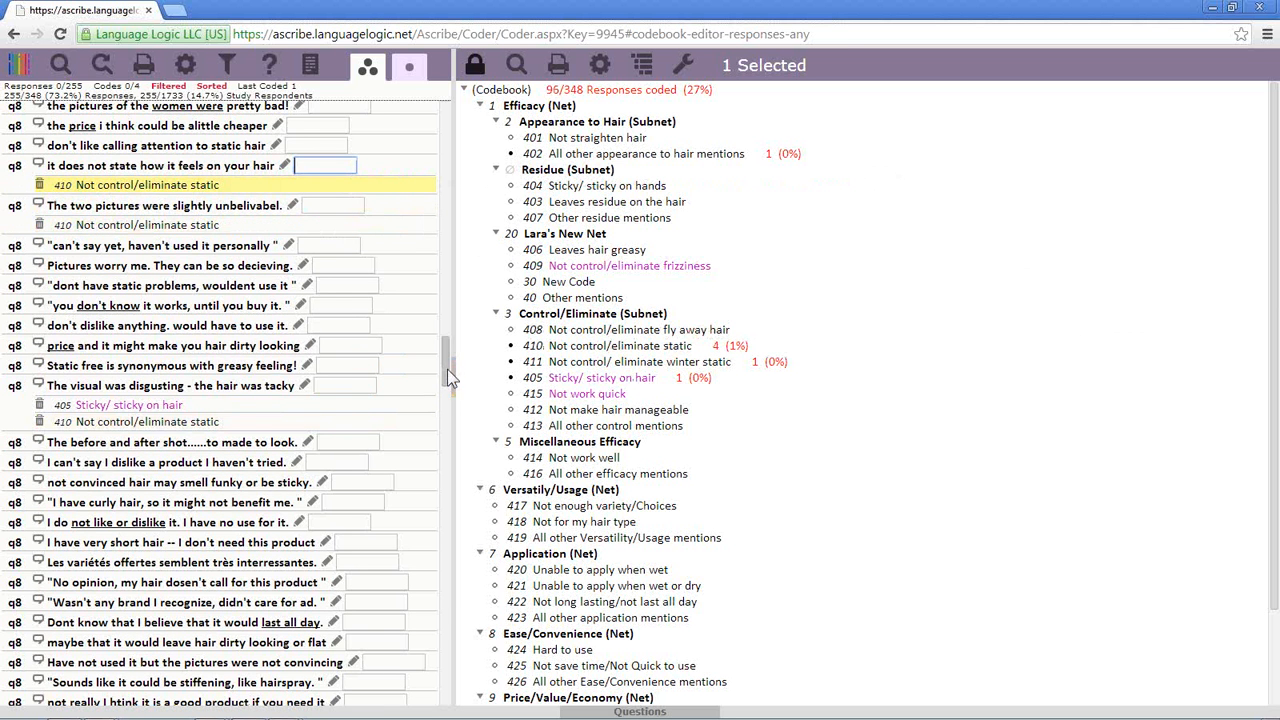
{"action": "left_click_drag", "start_coordinate": [447, 372], "coordinate": [448, 414]}
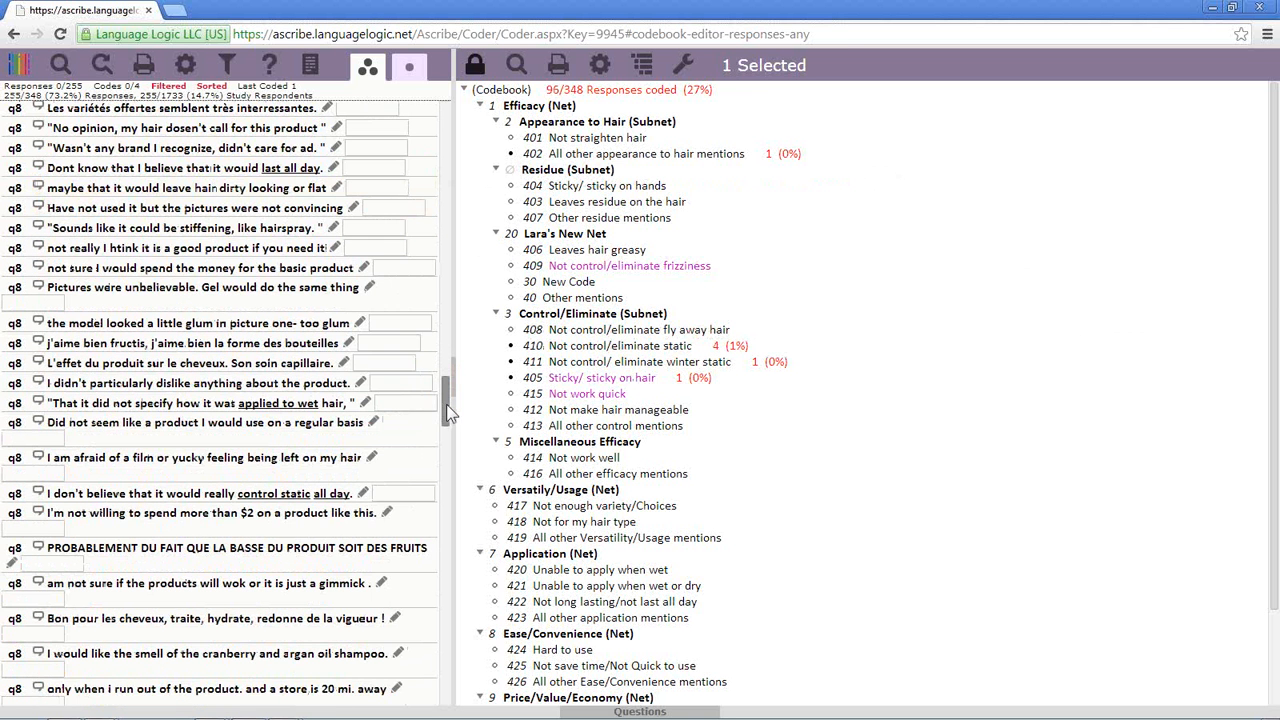
{"action": "left_click_drag", "start_coordinate": [600, 377], "coordinate": [245, 398]}
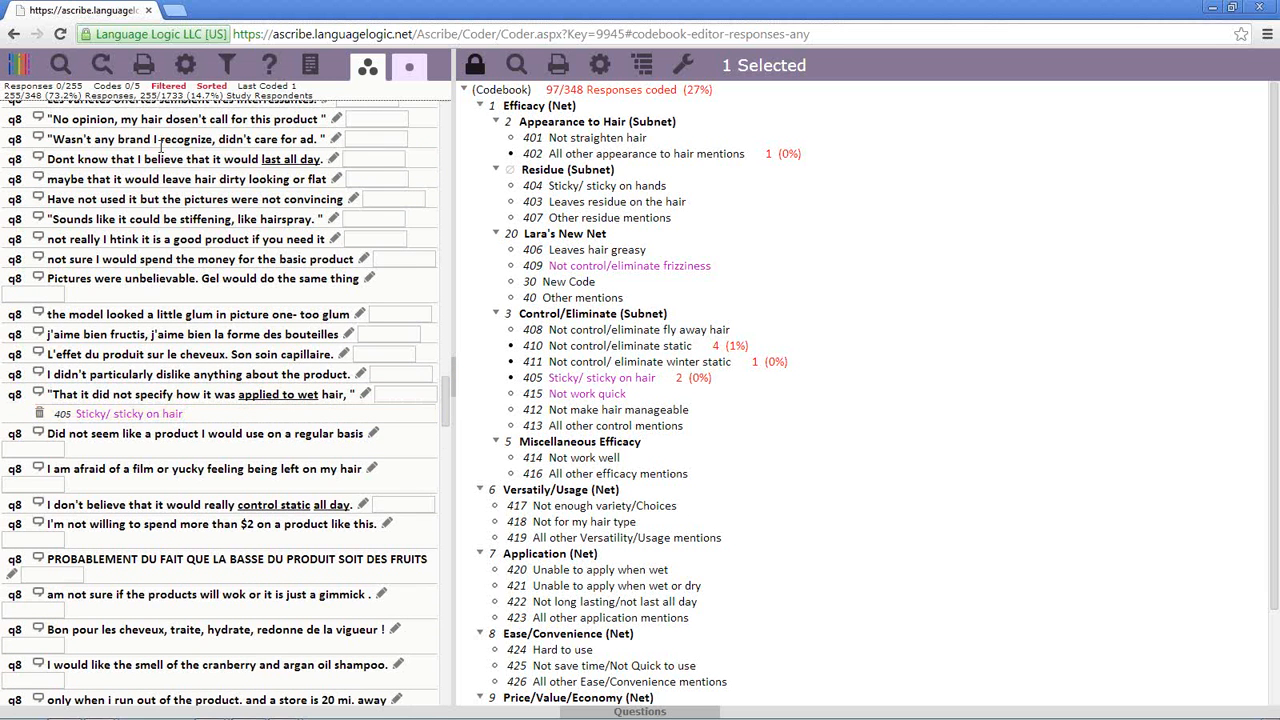
Add codes 410 Not control/eliminate static and 405 Sticky/ sticky on hair to the selection and run Search Any
{"action": "left_click", "coordinate": [703, 345], "text": "ctrl"}
{"action": "left_click", "coordinate": [690, 378], "text": "ctrl"}
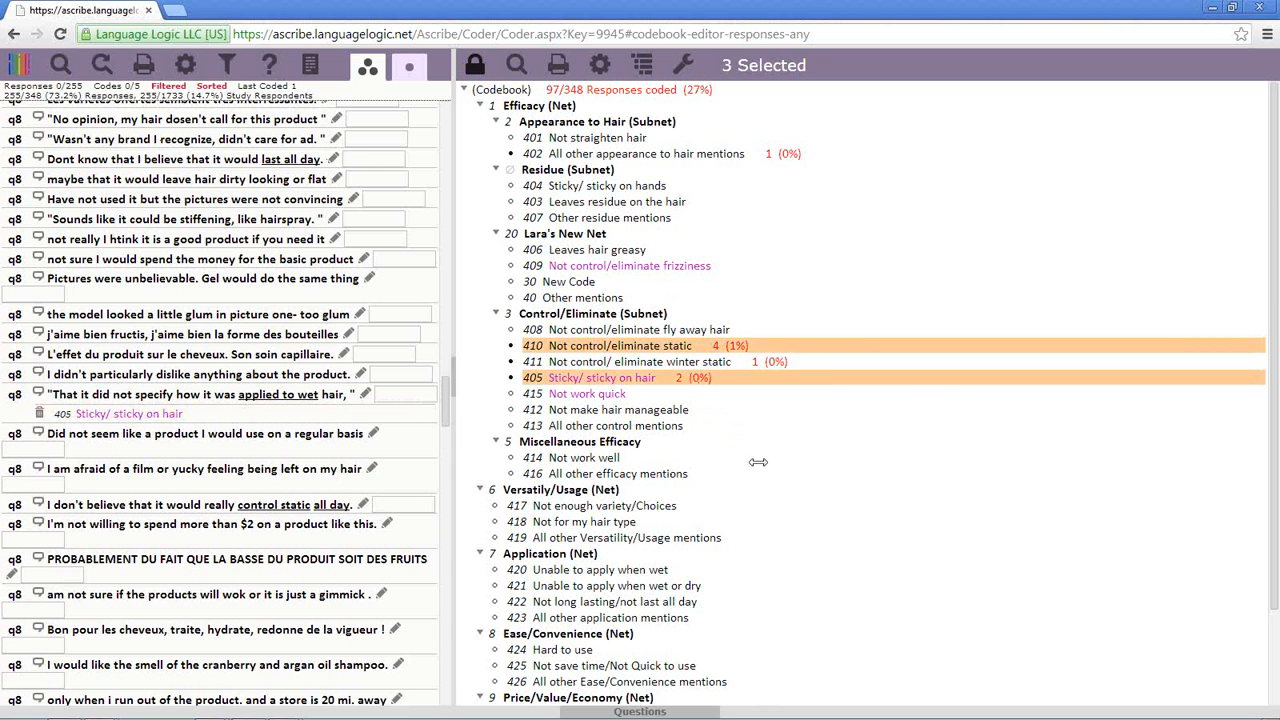
{"action": "right_click", "coordinate": [672, 377]}
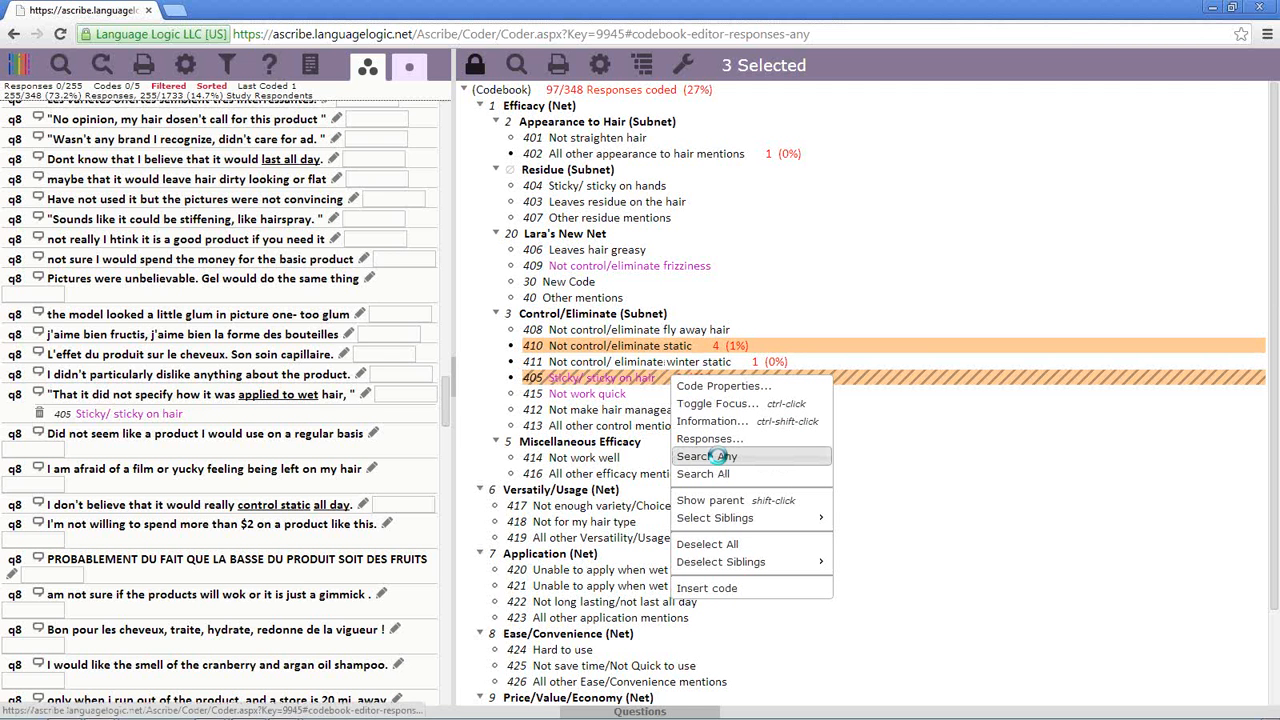
{"action": "left_click", "coordinate": [718, 456]}
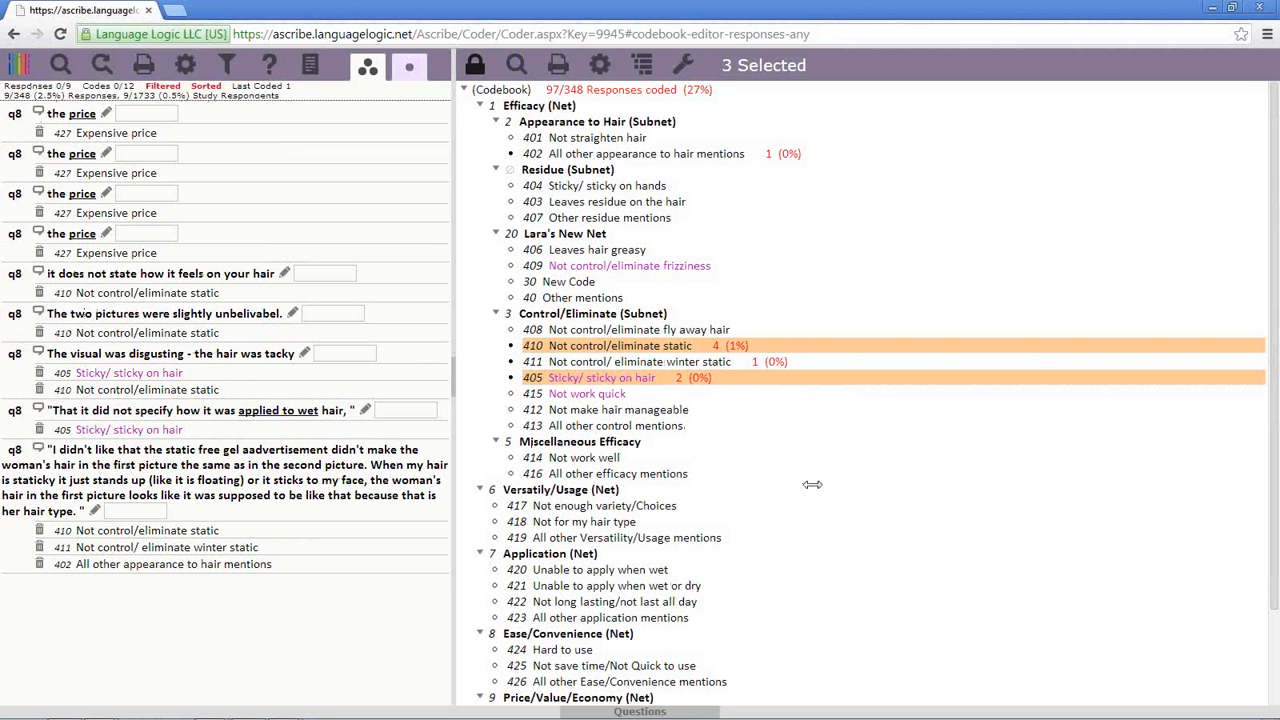
Deselect code 427 Expensive price and run Search Any on the remaining codes 410 and 405
{"action": "scroll", "coordinate": [811, 484], "scroll_direction": "down", "scroll_amount": 2}
{"action": "left_click", "coordinate": [708, 603]}
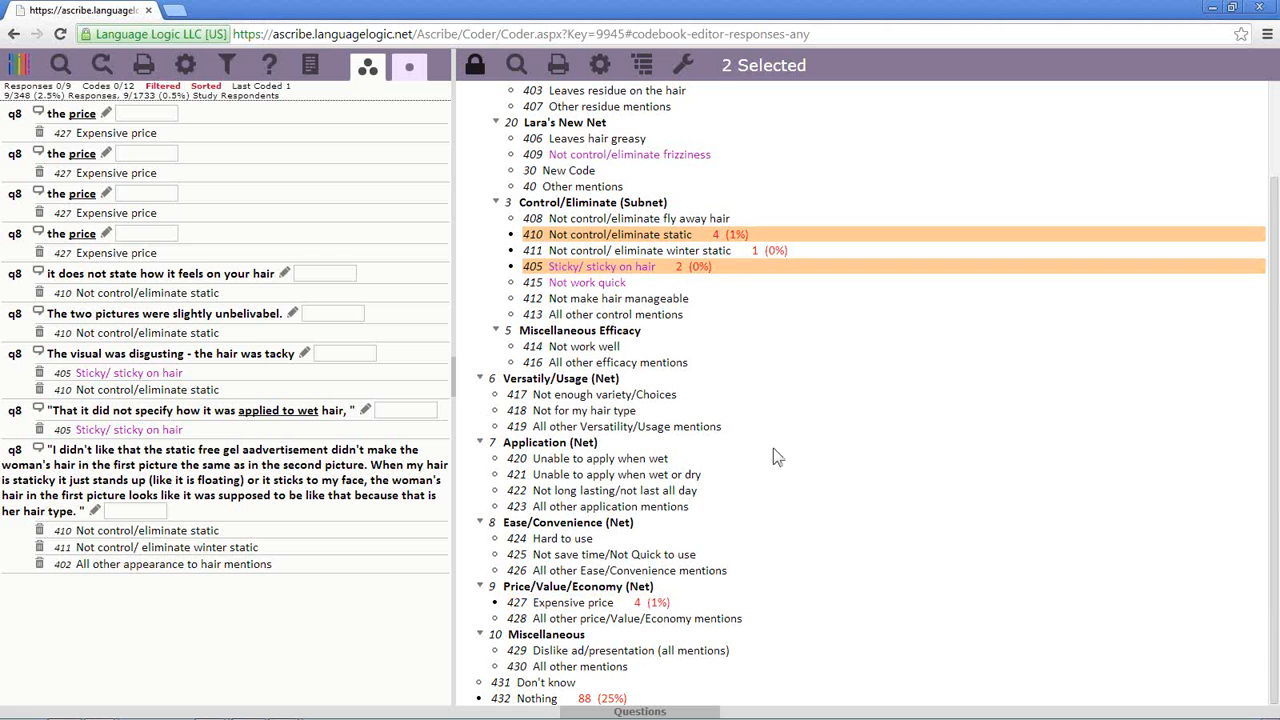
{"action": "right_click", "coordinate": [707, 236]}
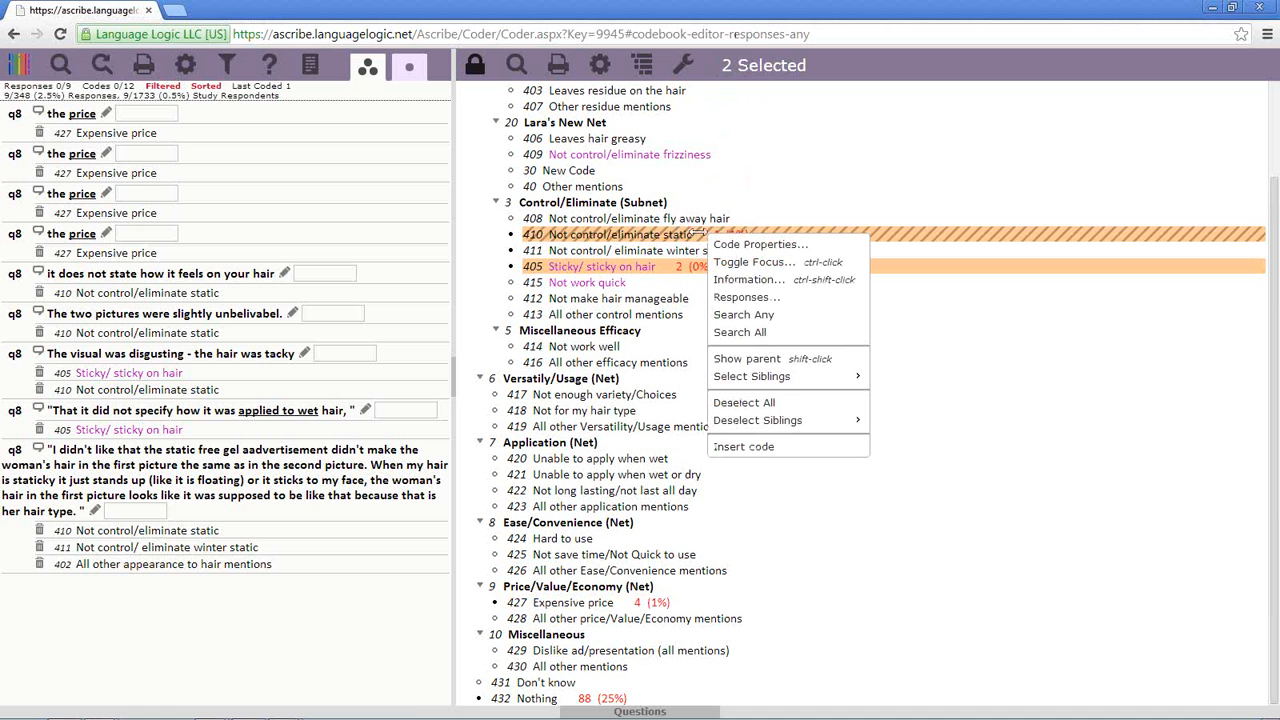
{"action": "left_click", "coordinate": [762, 314]}
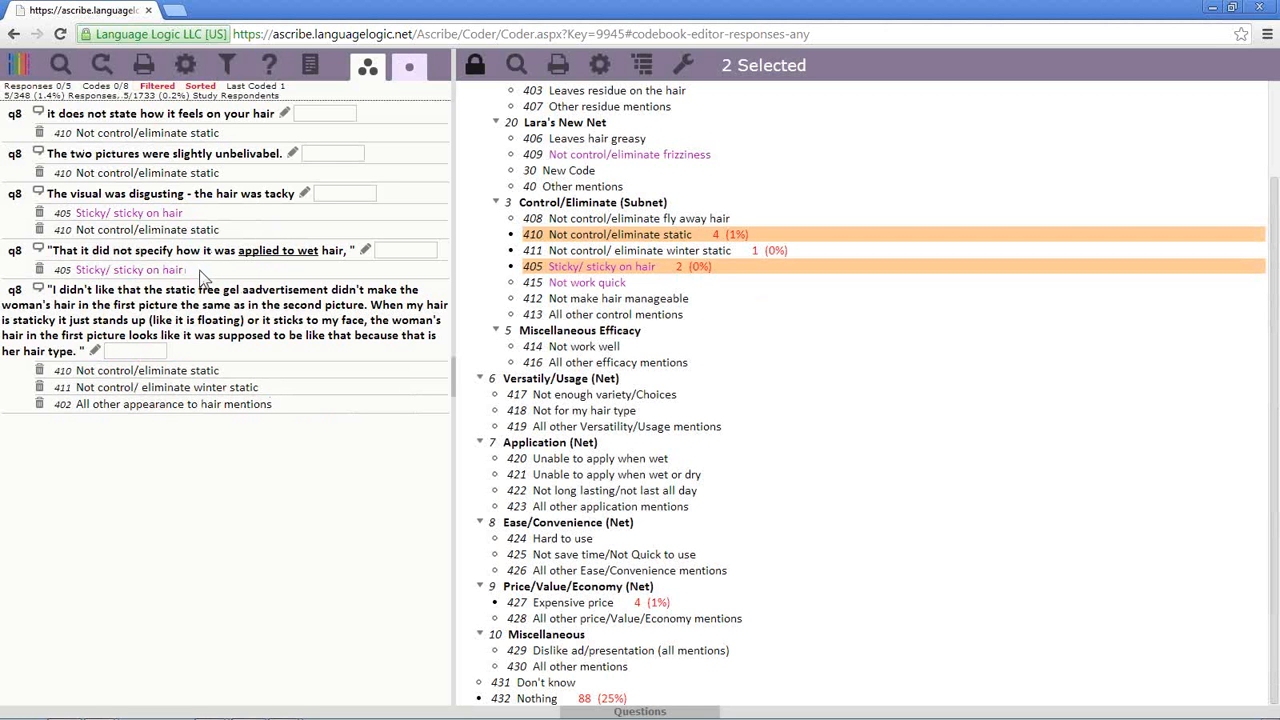
Run Search All to list responses carrying both codes 405 and 410, and deselect both codes
{"action": "right_click", "coordinate": [585, 272]}
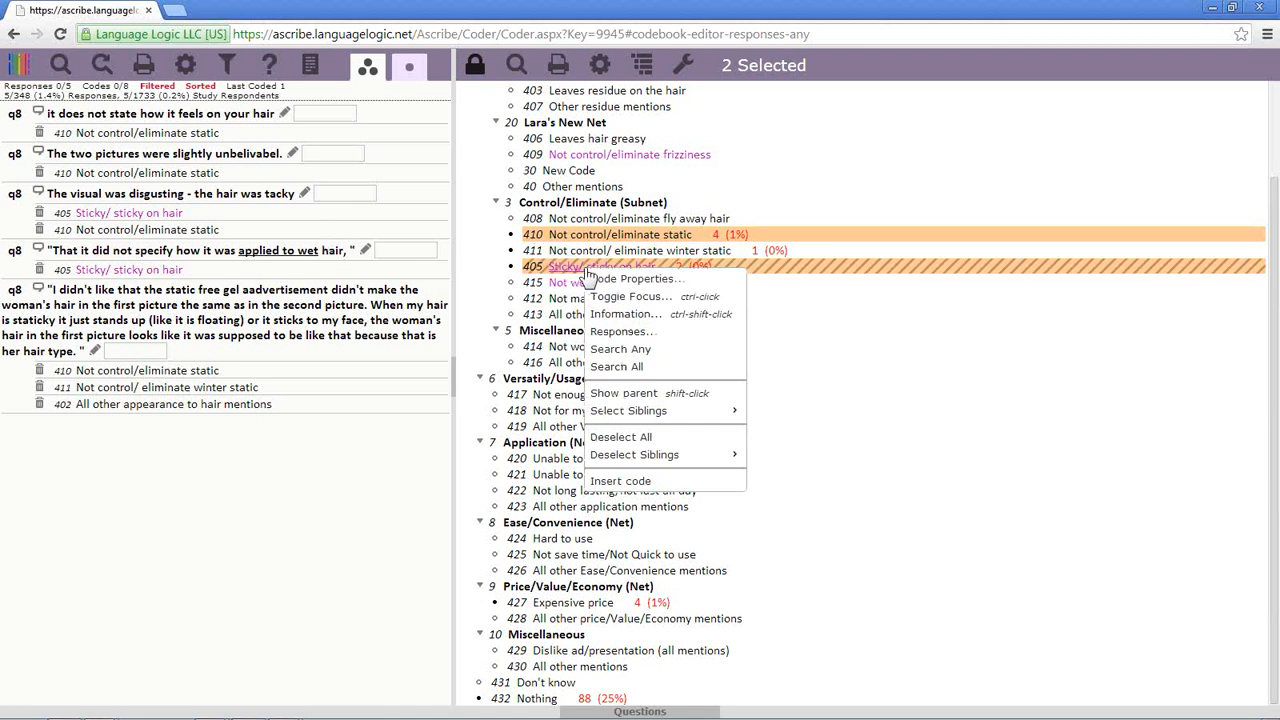
{"action": "left_click", "coordinate": [640, 368]}
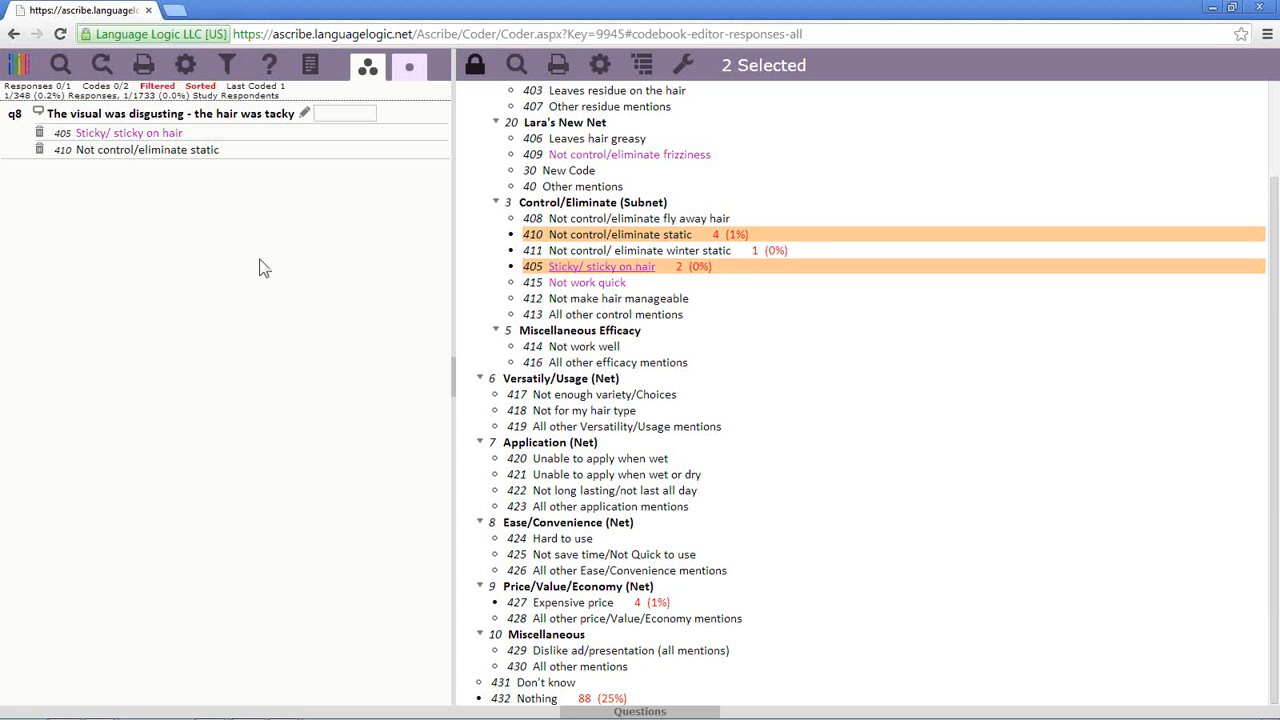
{"action": "left_click", "coordinate": [670, 268]}
{"action": "left_click", "coordinate": [726, 237]}
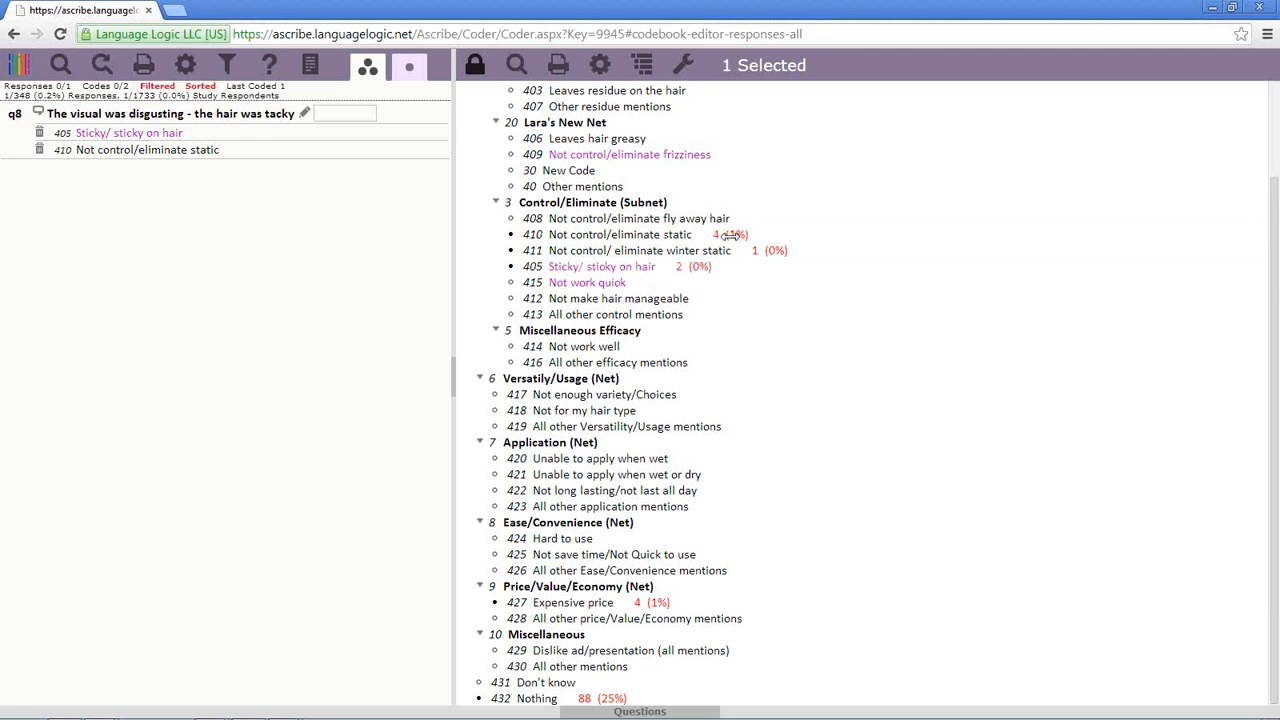
View the Responses list of code 410 Not control/eliminate static through to its end and close it
{"action": "right_click", "coordinate": [672, 243]}
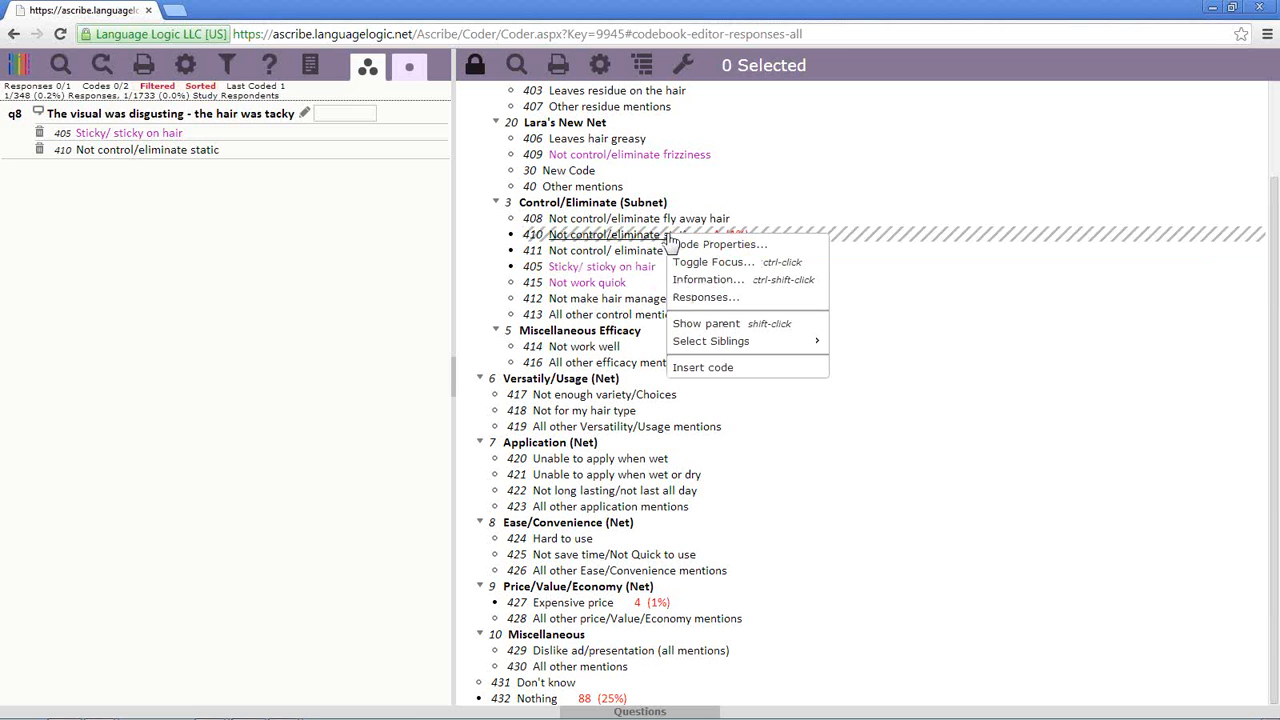
{"action": "left_click", "coordinate": [690, 298]}
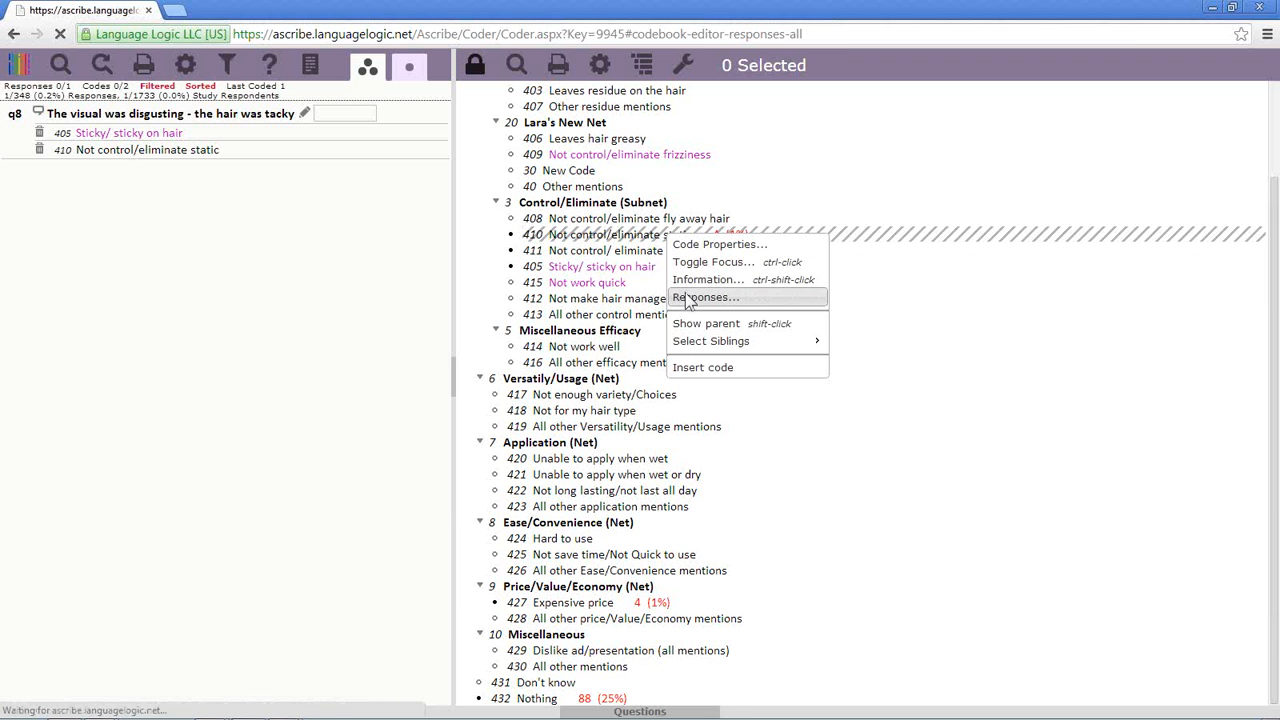
{"action": "scroll", "coordinate": [838, 310], "scroll_direction": "down", "scroll_amount": 1}
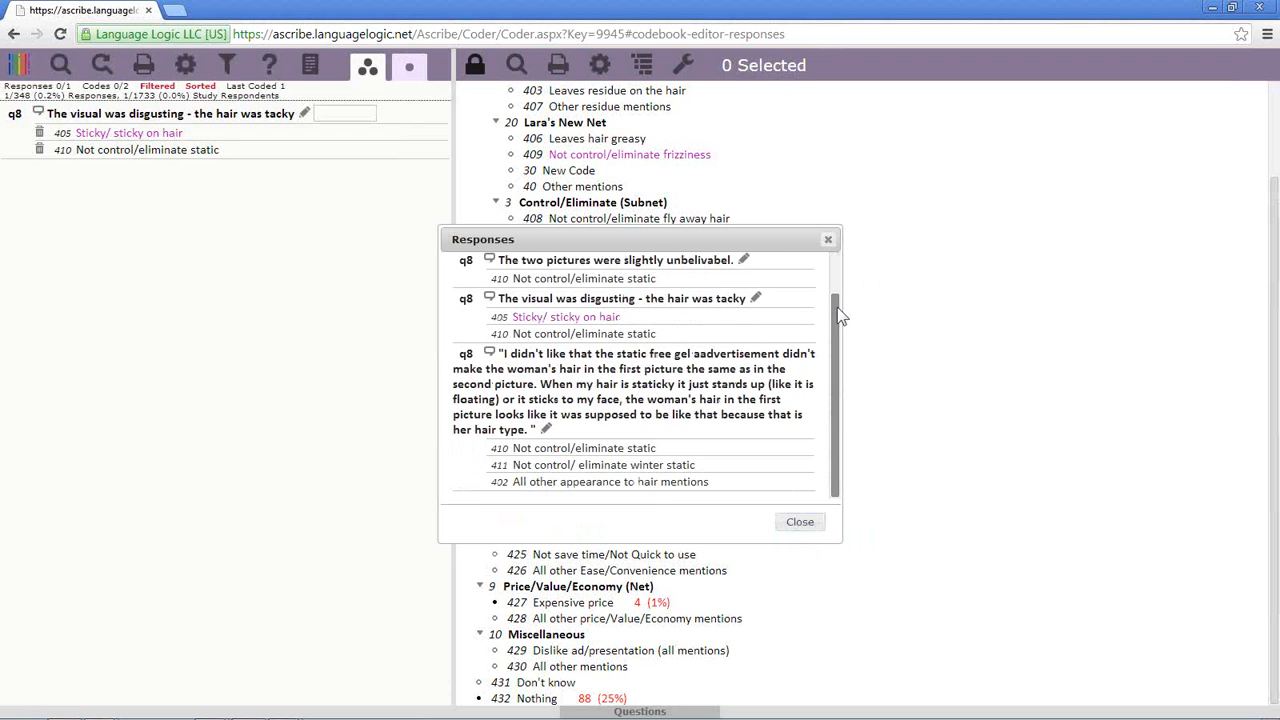
{"action": "mouse_move", "coordinate": [838, 308]}
{"action": "left_mouse_down"}
{"action": "mouse_move", "coordinate": [840, 263]}
{"action": "mouse_move", "coordinate": [838, 314]}
{"action": "left_mouse_up"}
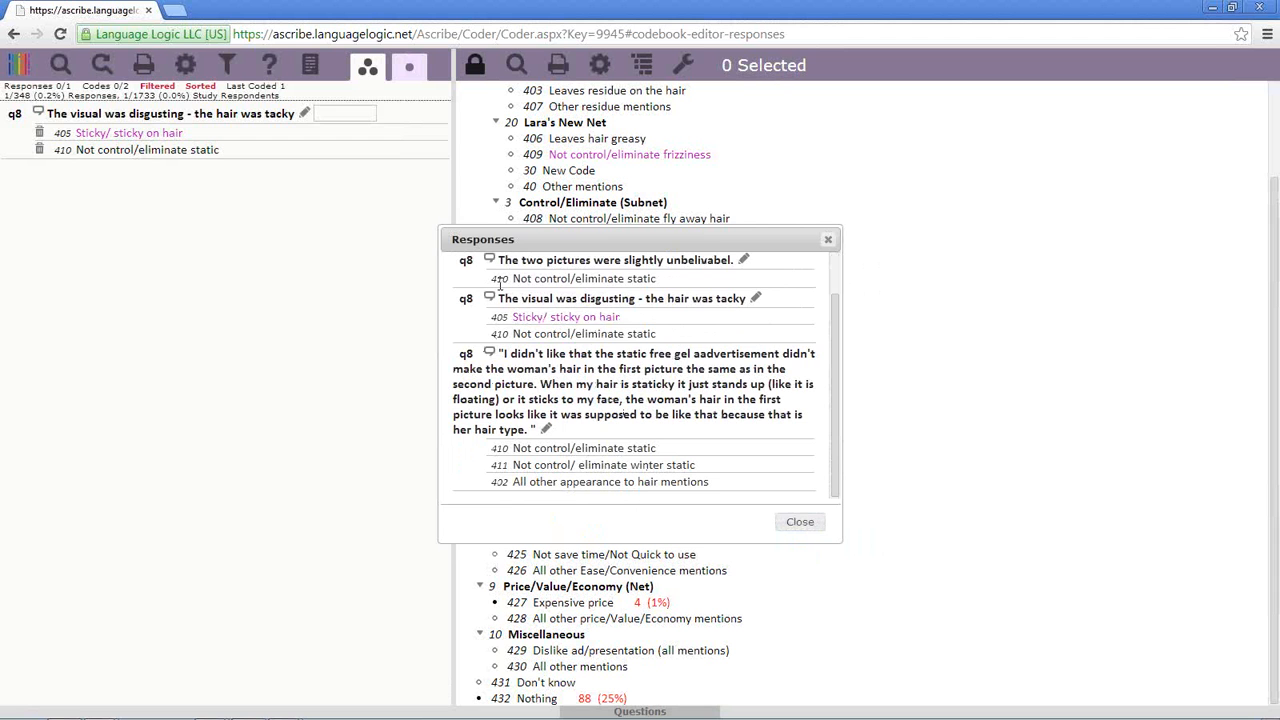
{"action": "left_click", "coordinate": [798, 523]}
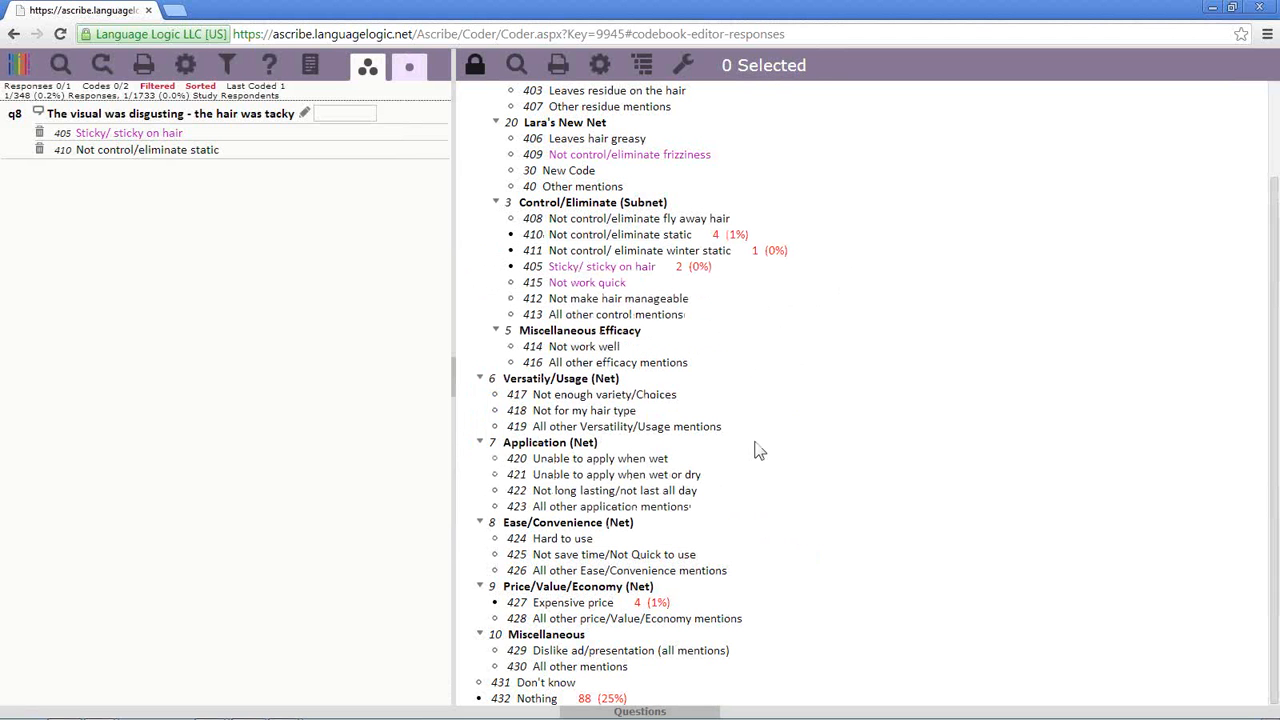
Select code 405 Sticky/ sticky on hair and run Search Any to list its responses for coding
{"action": "left_click", "coordinate": [688, 266]}
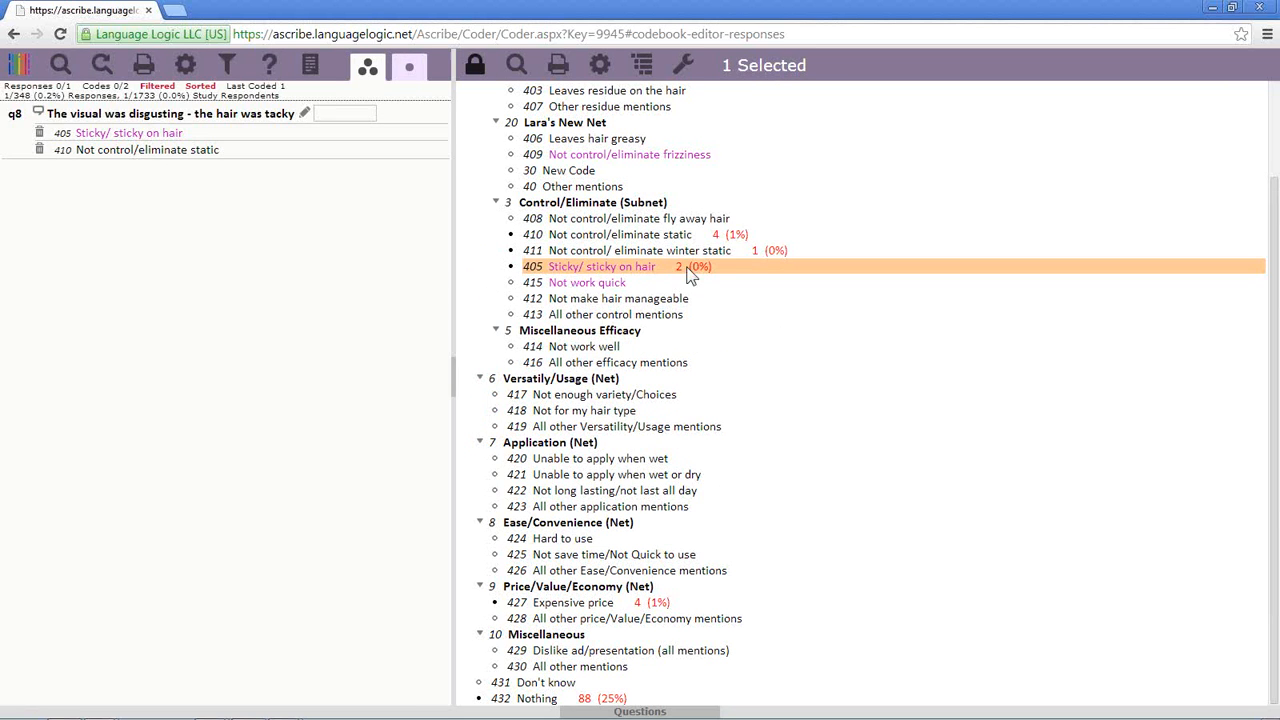
{"action": "right_click", "coordinate": [688, 267]}
{"action": "left_click", "coordinate": [724, 348]}
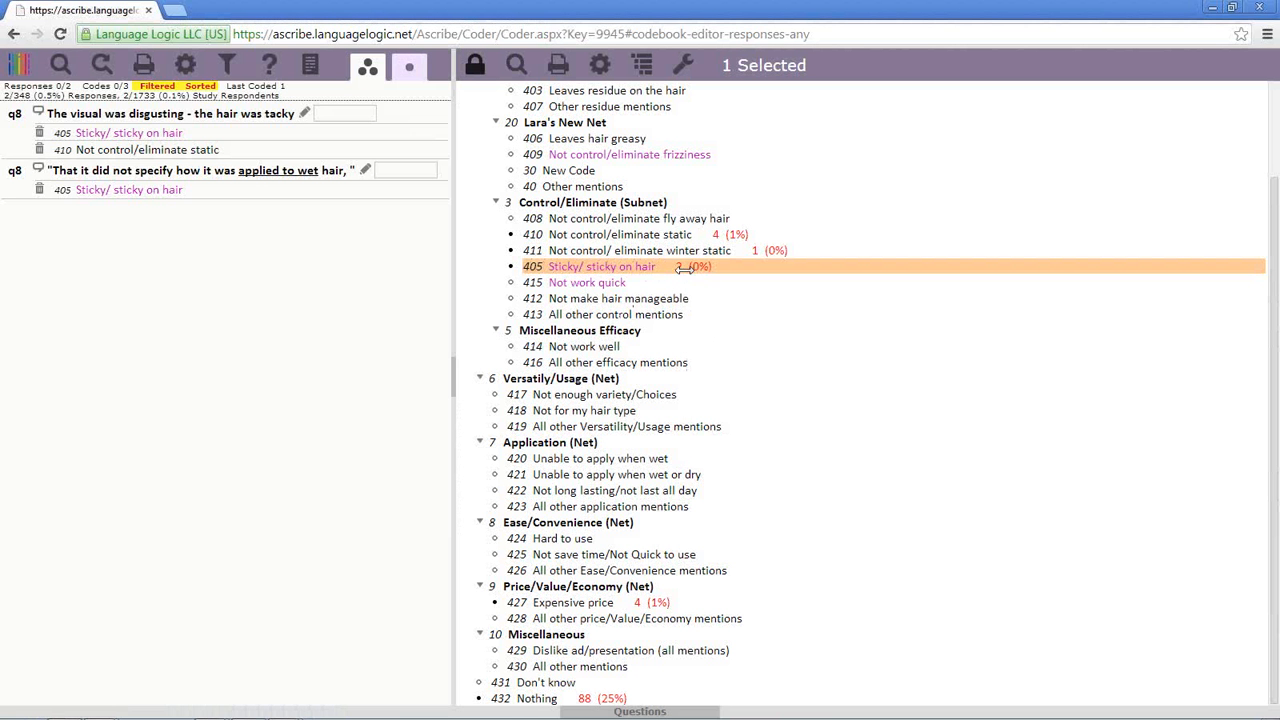
Select codes 411 and 410 instead of 405, and review the Show Only options in Search Responses without running a search
{"action": "left_click", "coordinate": [686, 268]}
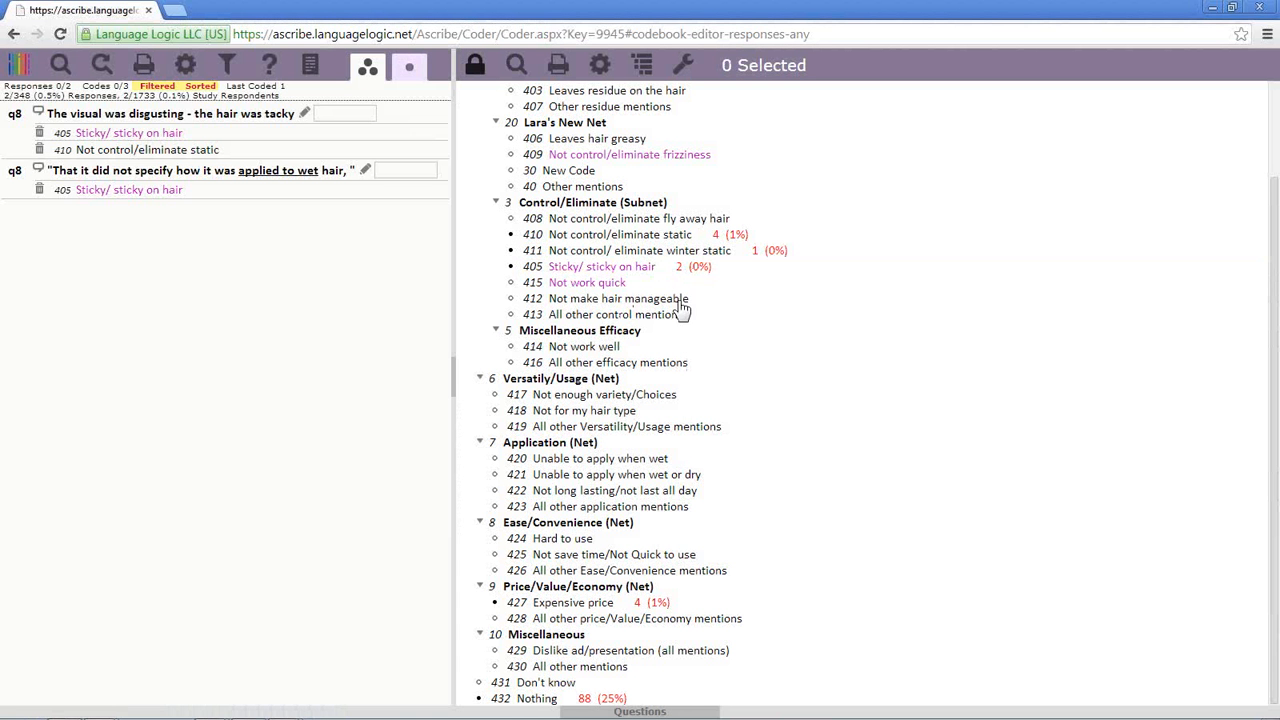
{"action": "left_click", "coordinate": [695, 250]}
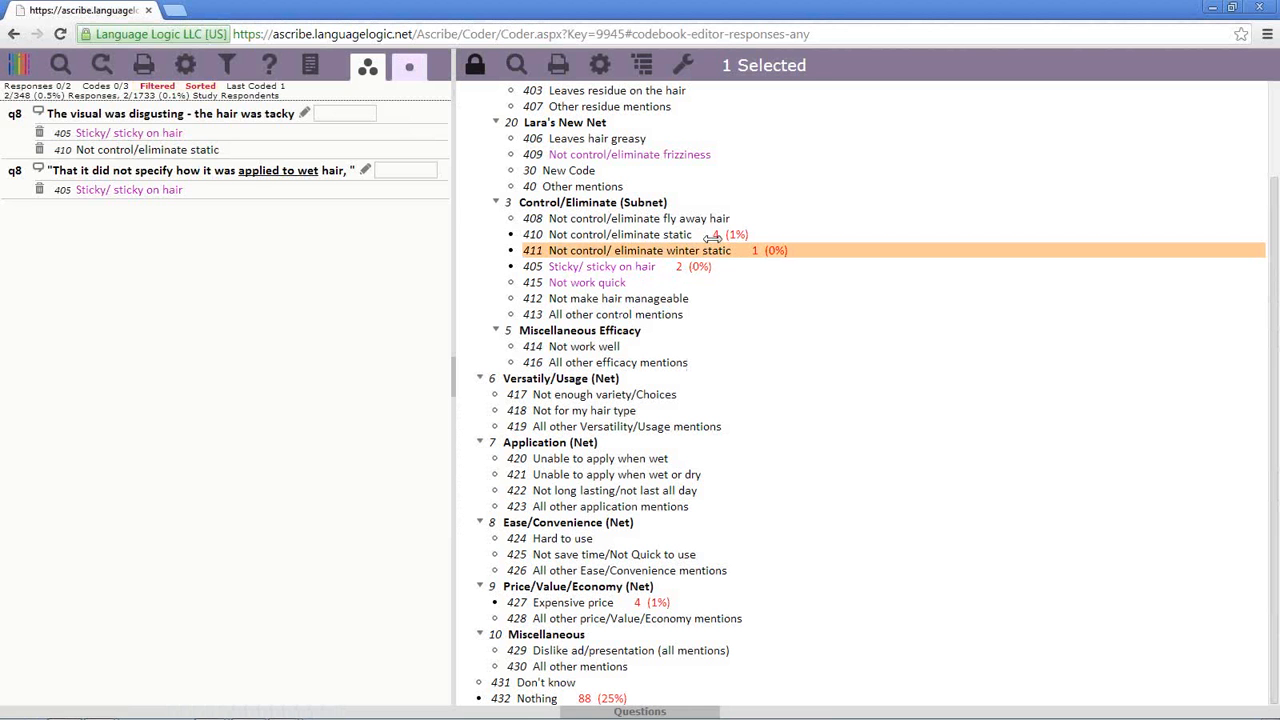
{"action": "left_click", "coordinate": [712, 236], "text": "ctrl"}
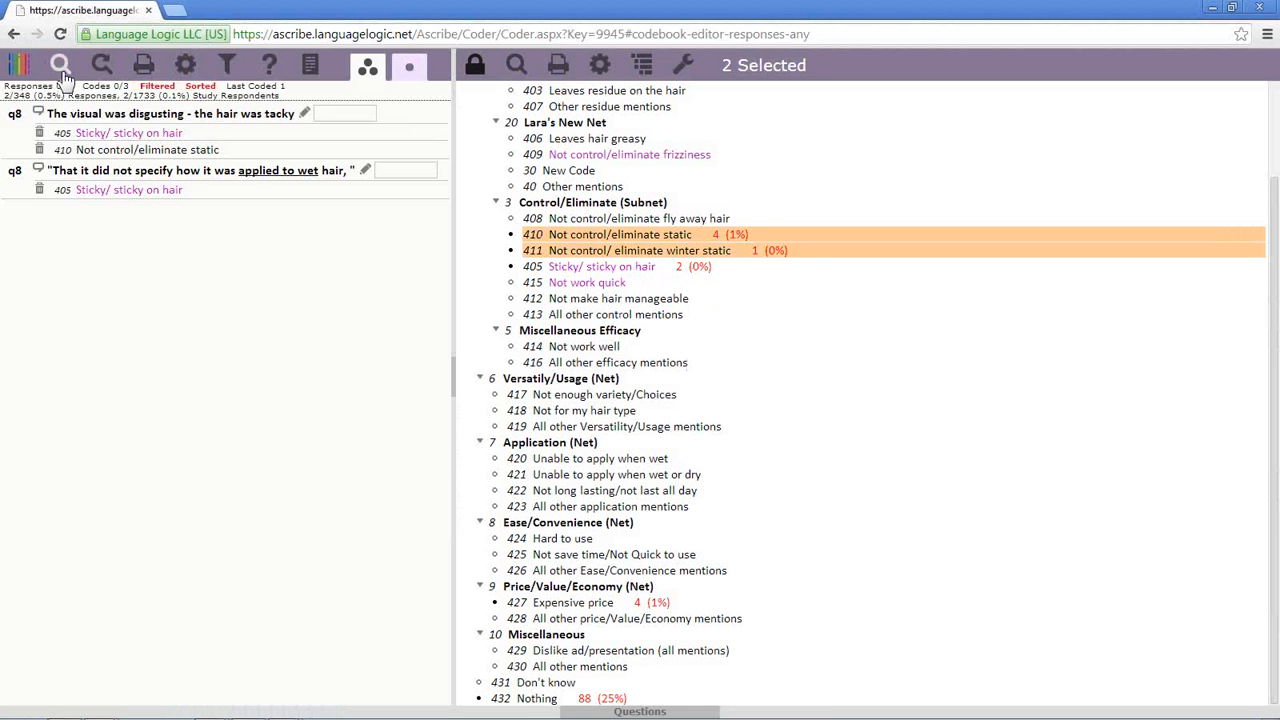
{"action": "left_click", "coordinate": [60, 66]}
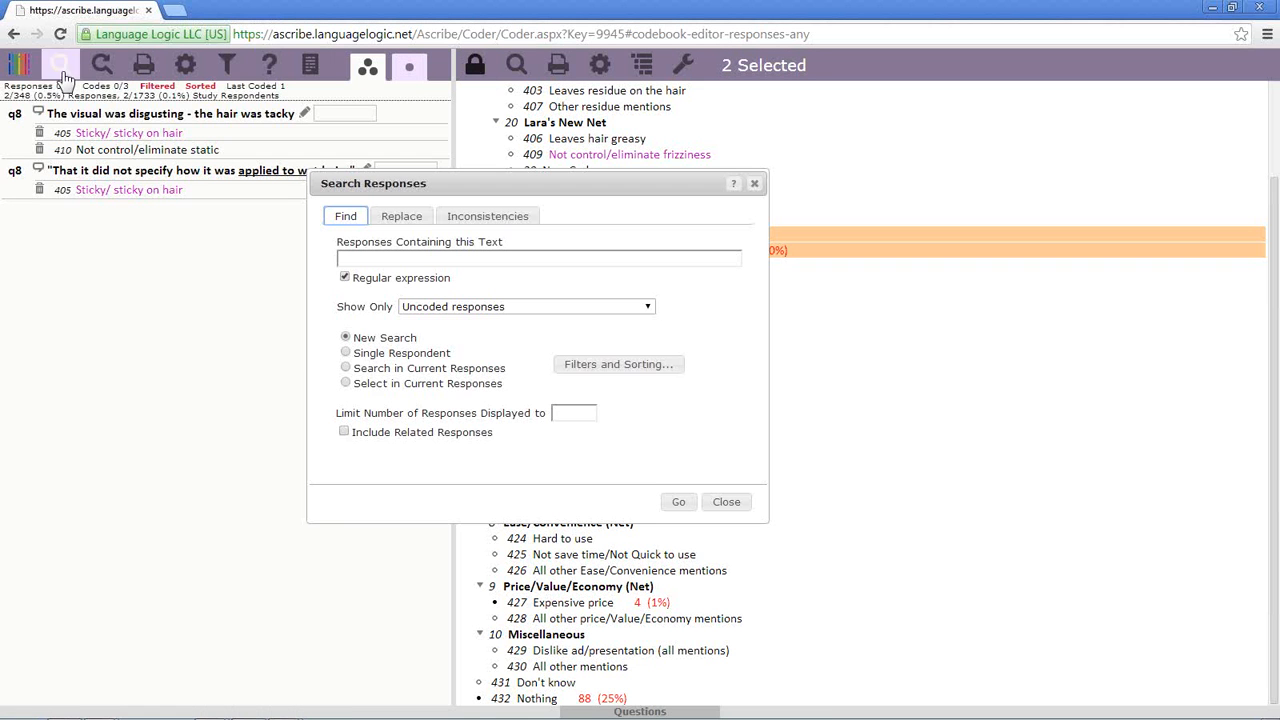
{"action": "left_click", "coordinate": [648, 310]}
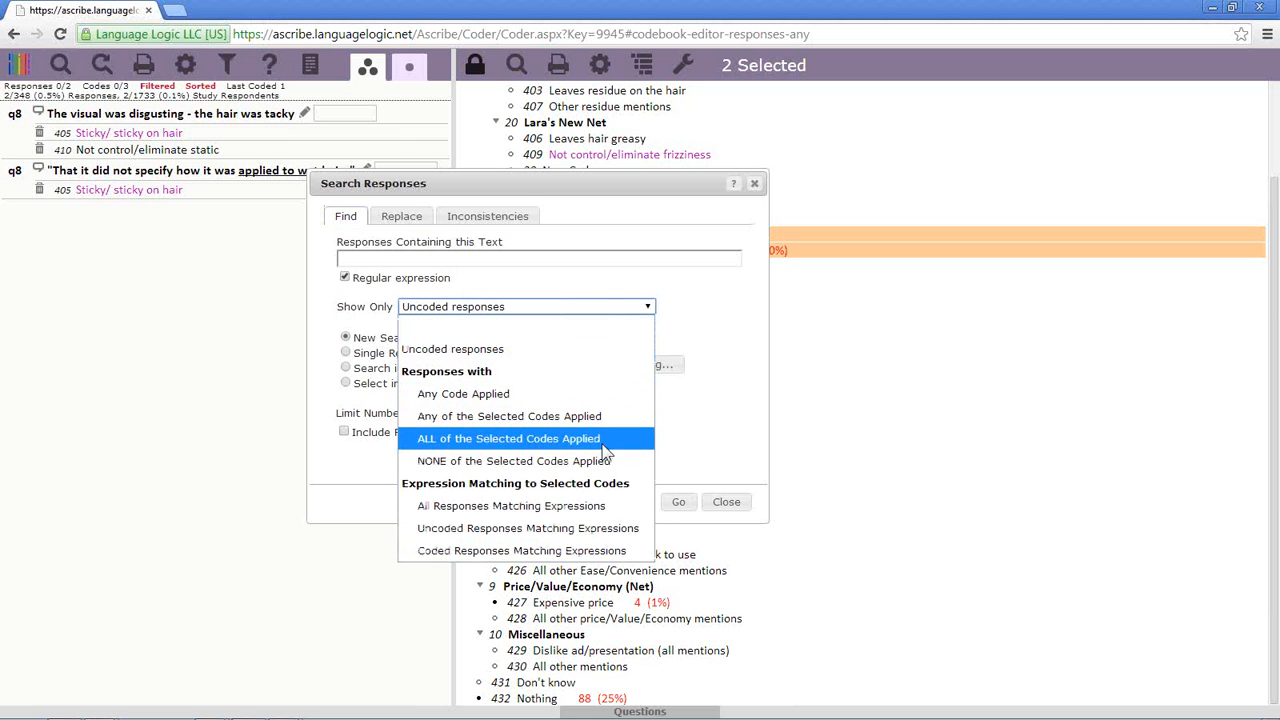
{"action": "left_click", "coordinate": [727, 502]}
{"action": "left_click", "coordinate": [727, 502]}
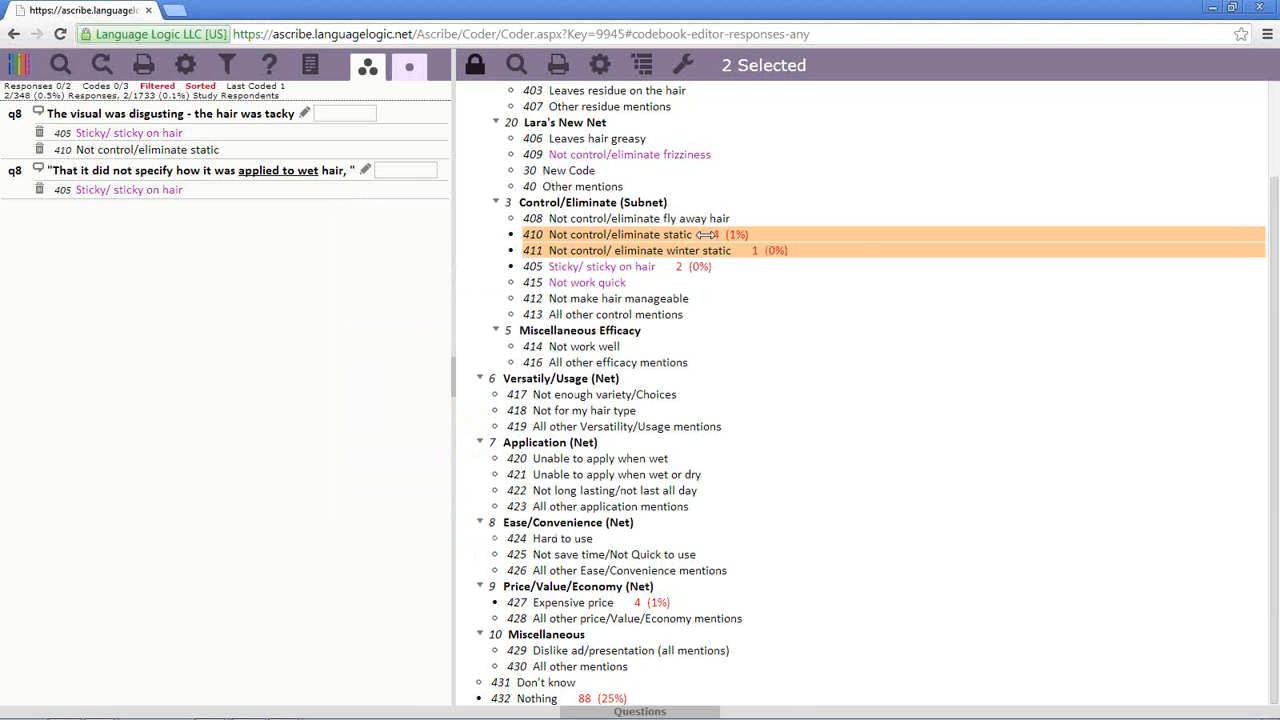
Review the search commands available for selected codes 410 and 411, and deselect both codes
{"action": "right_click", "coordinate": [707, 234]}
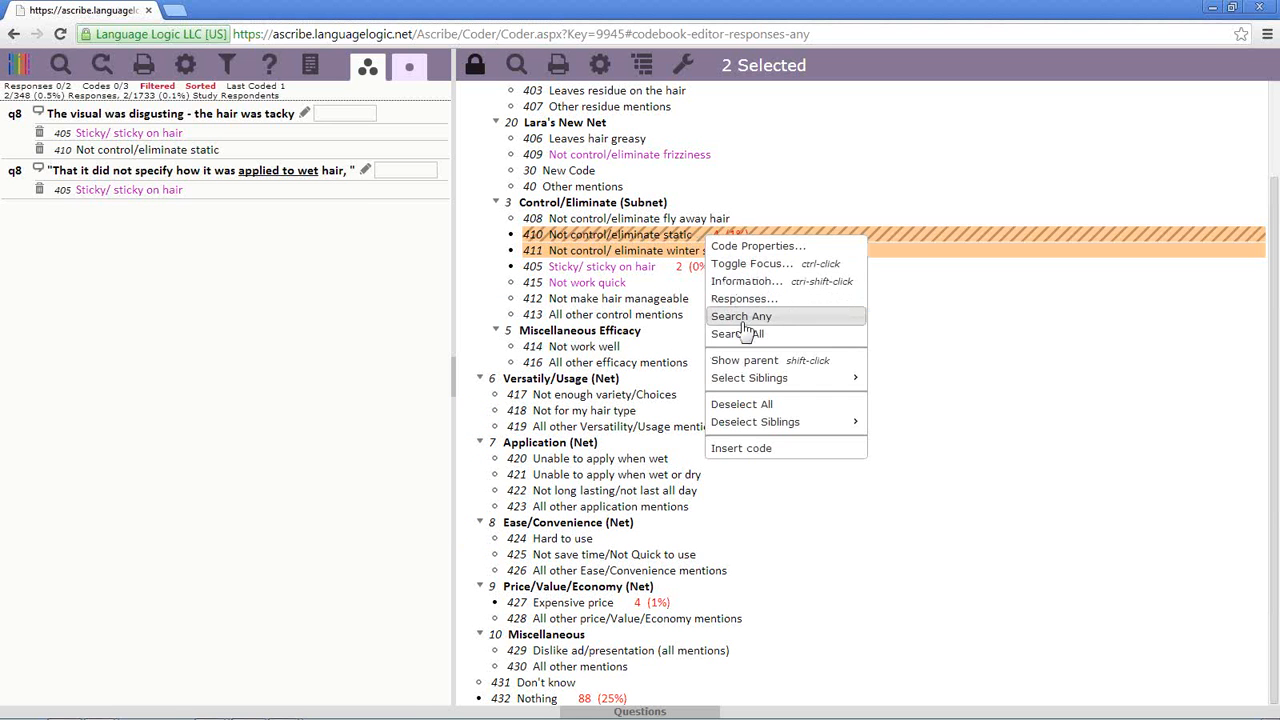
{"action": "key", "text": "Escape"}
{"action": "left_click", "coordinate": [738, 250]}
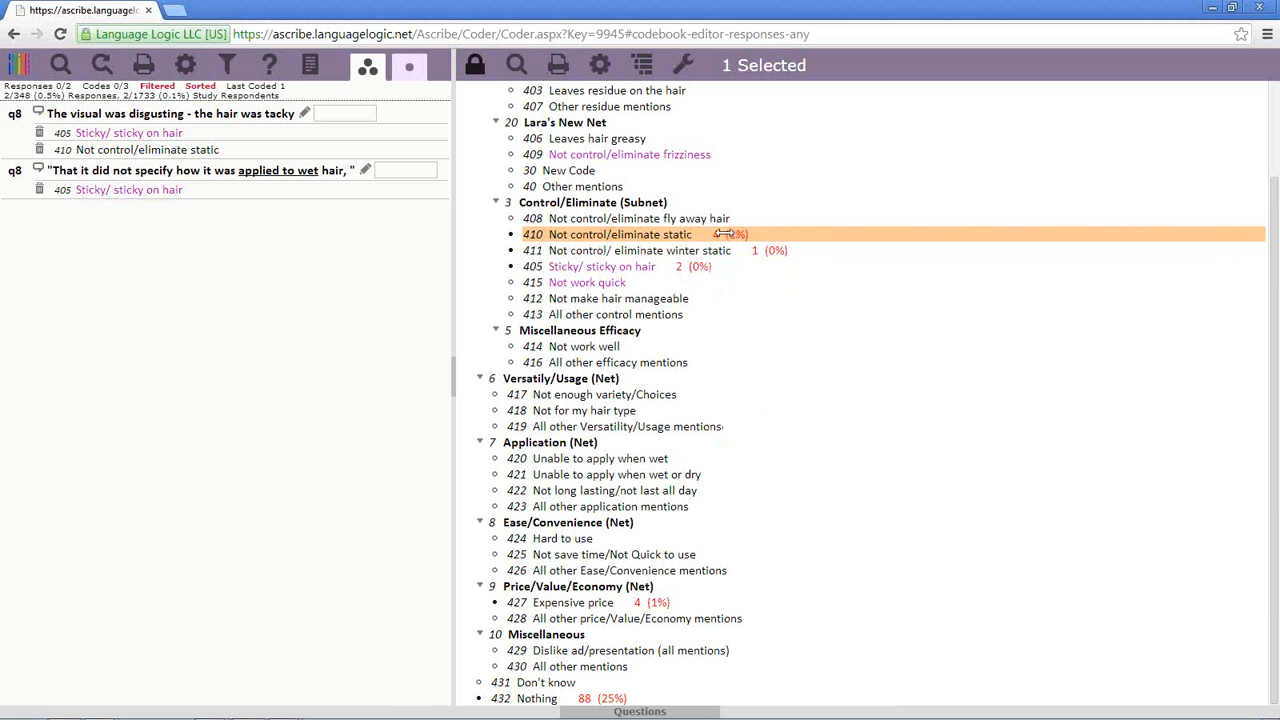
{"action": "left_click", "coordinate": [716, 234]}
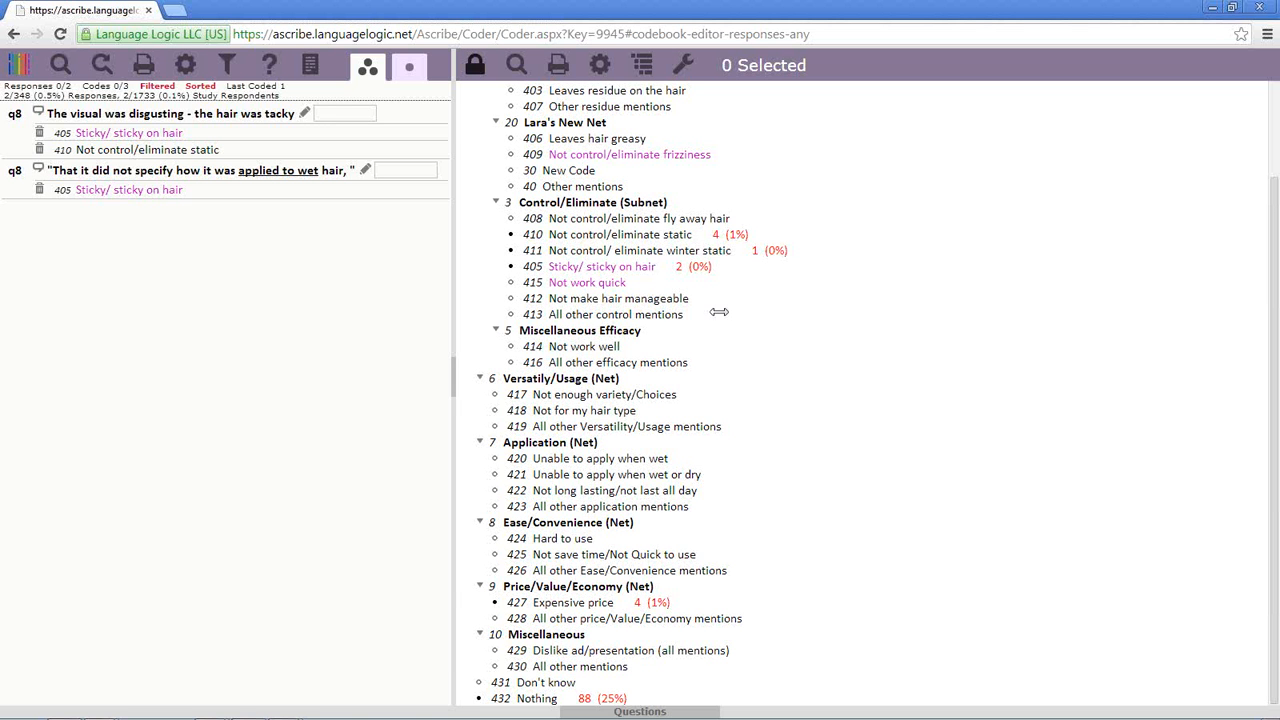
Leave the Coder for the Questions list and return to the Studies list
{"action": "left_click", "coordinate": [18, 66]}
{"action": "left_click", "coordinate": [45, 86]}
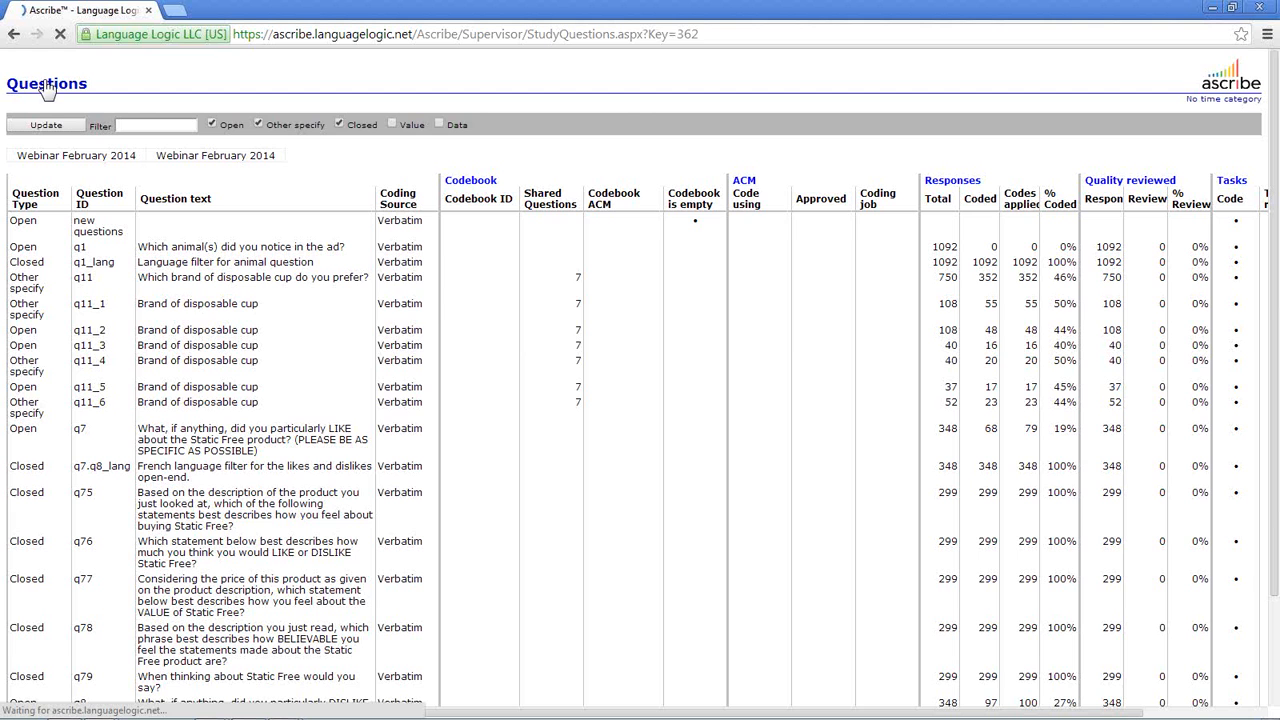
{"action": "right_click", "coordinate": [288, 184]}
{"action": "left_click", "coordinate": [327, 206]}
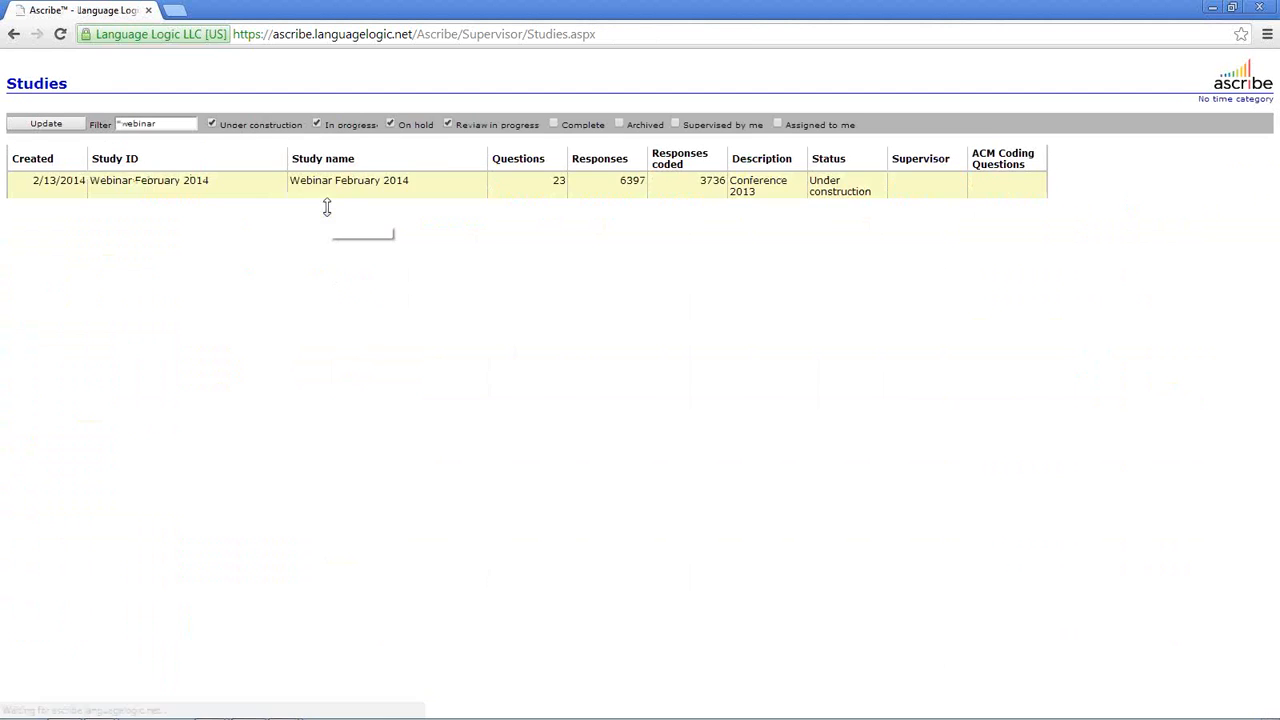
Open Restore study, choose restoring questions, codebooks, responses and applied codes as a new study, and cancel the form
{"action": "right_click", "coordinate": [397, 186]}
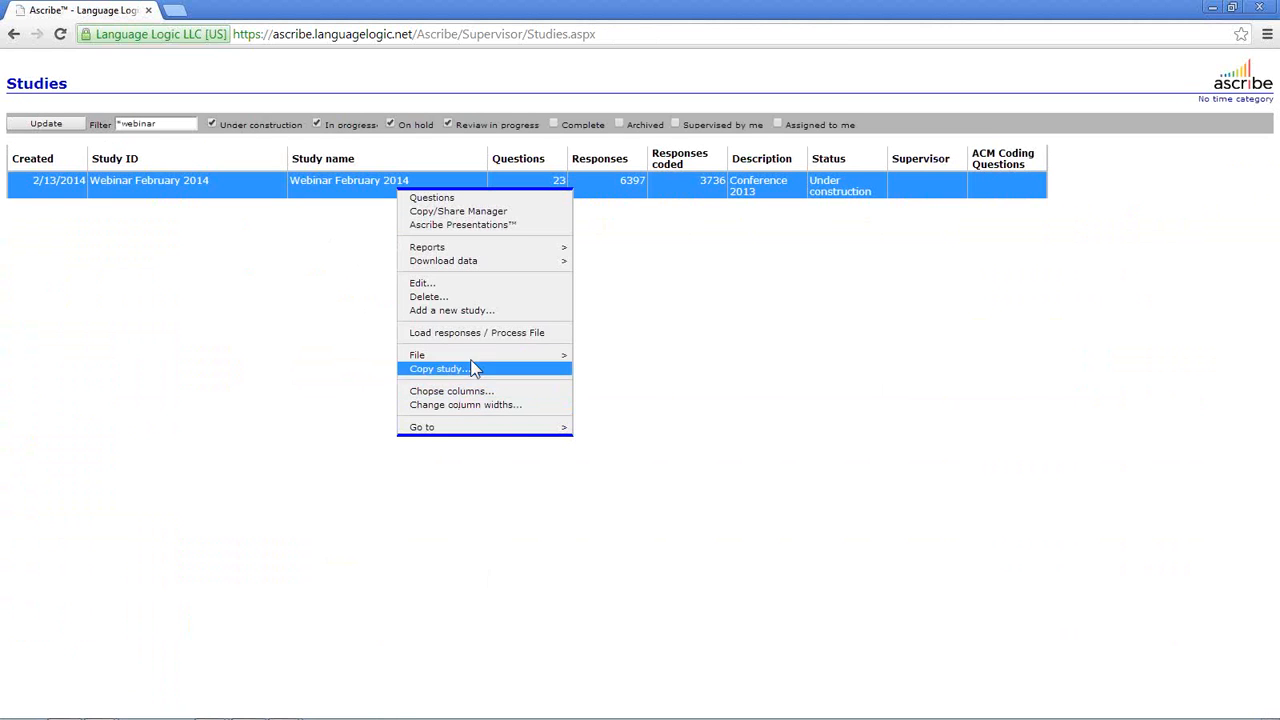
{"action": "mouse_move", "coordinate": [490, 355]}
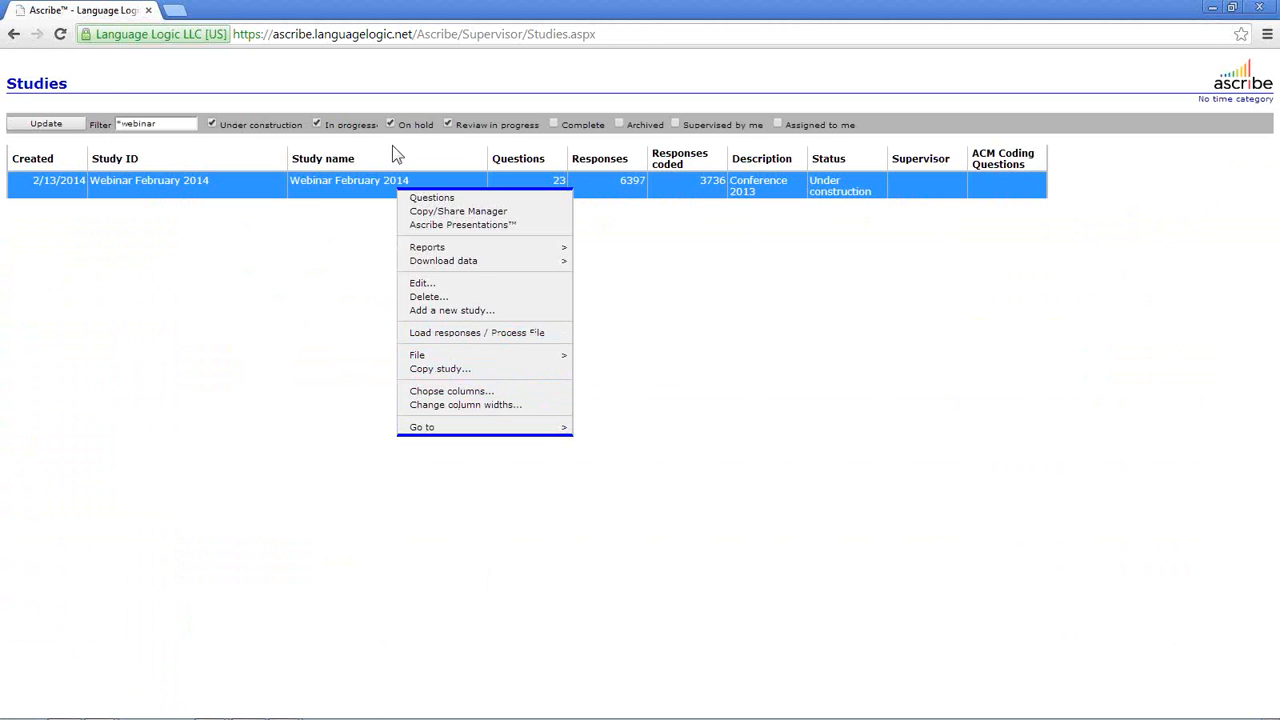
{"action": "right_click", "coordinate": [392, 153]}
{"action": "left_click", "coordinate": [430, 167]}
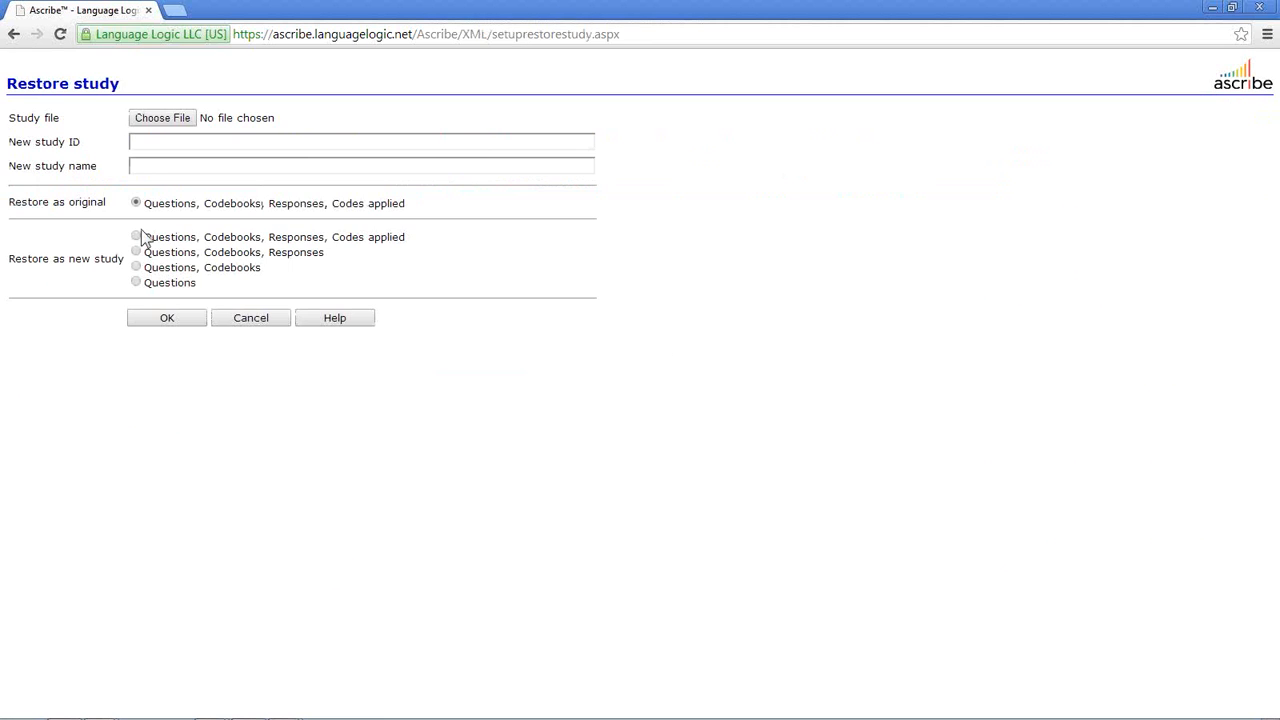
{"action": "left_click", "coordinate": [138, 237]}
{"action": "left_click", "coordinate": [171, 142]}
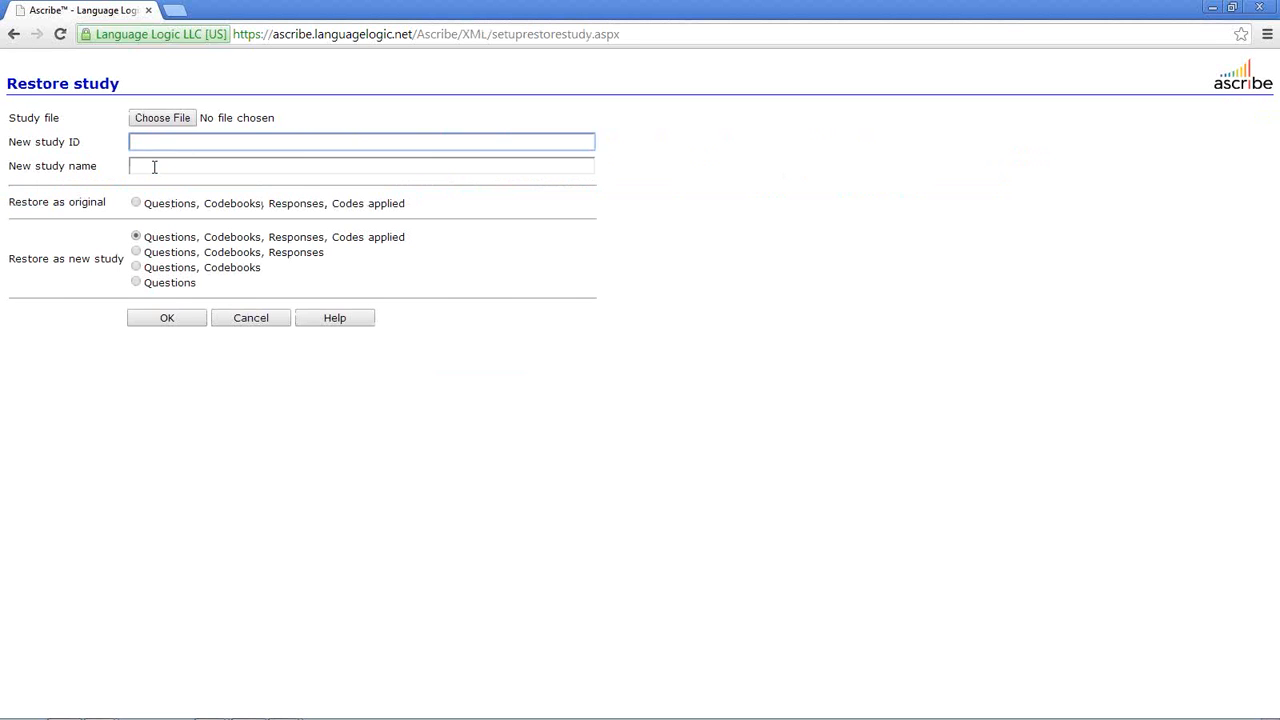
{"action": "left_click", "coordinate": [154, 166]}
{"action": "left_click", "coordinate": [276, 319]}
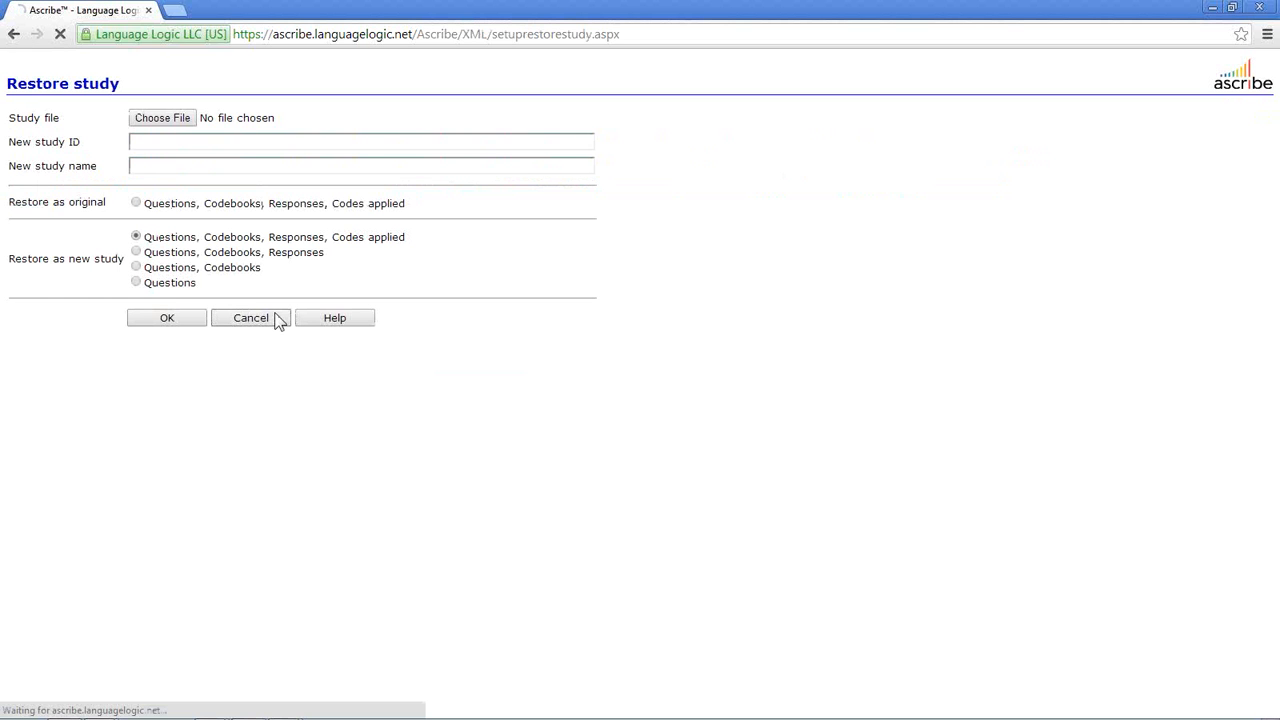